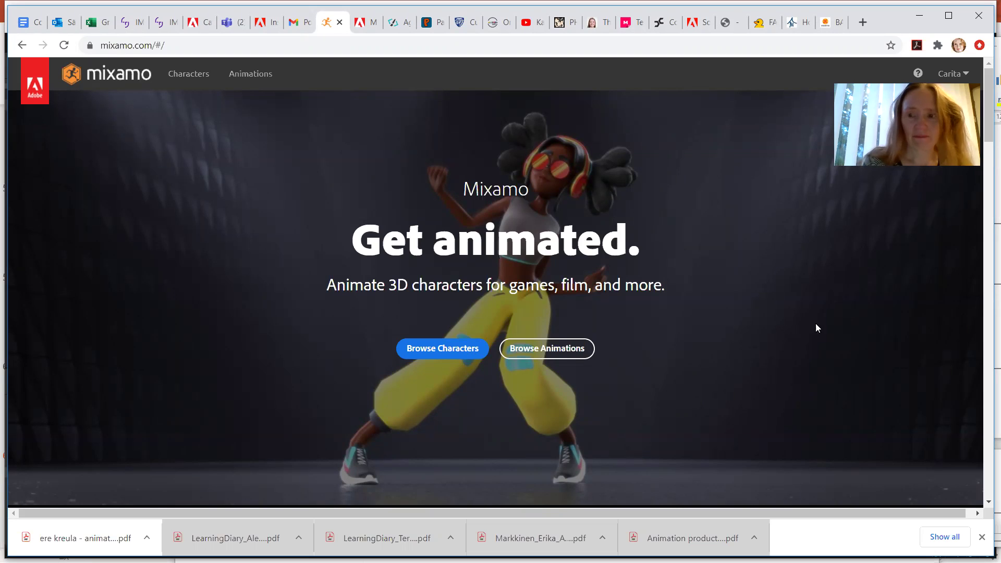
# Close the downloads bar and open the character library
pyautogui.click(982, 537)
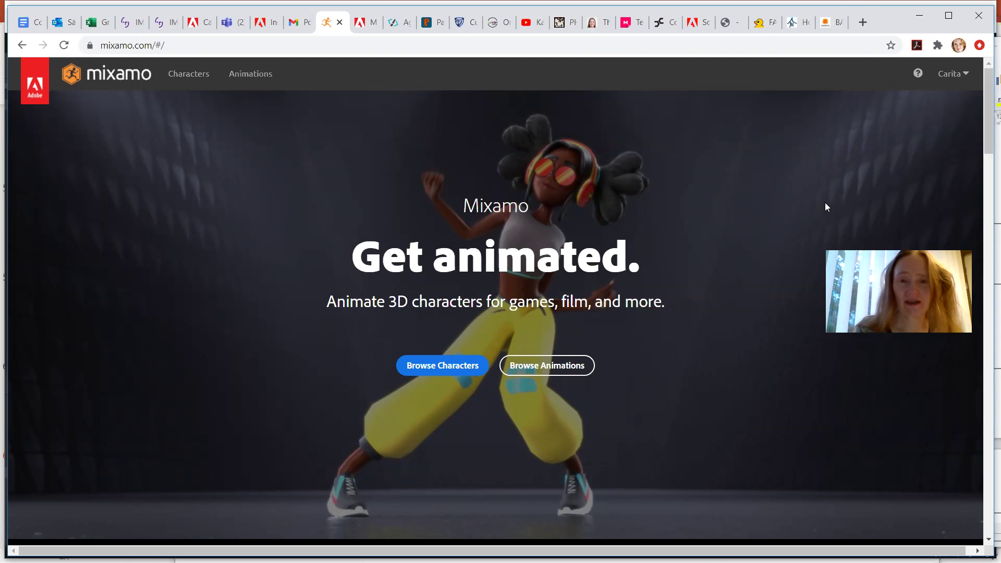
pyautogui.click(966, 69)
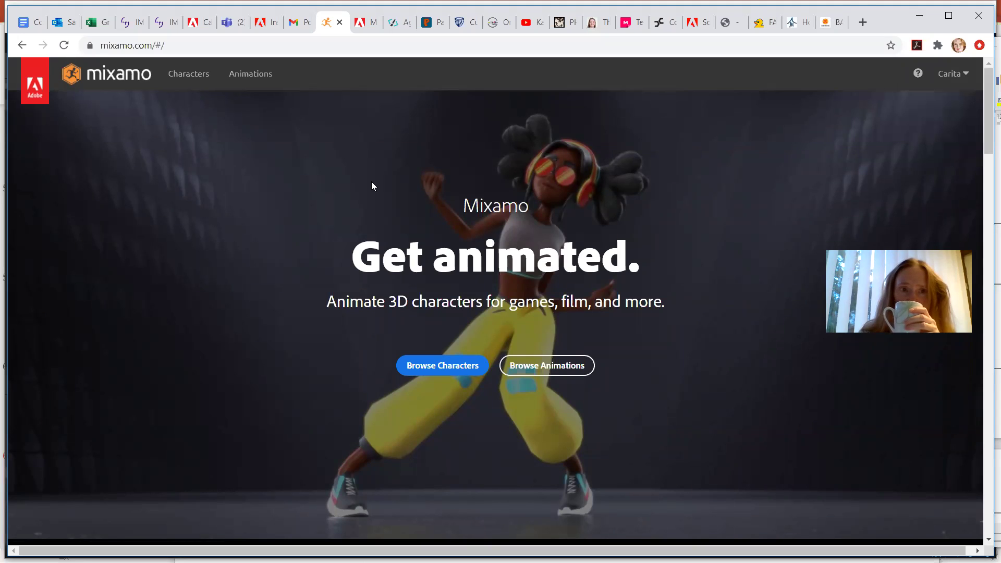
pyautogui.click(191, 78)
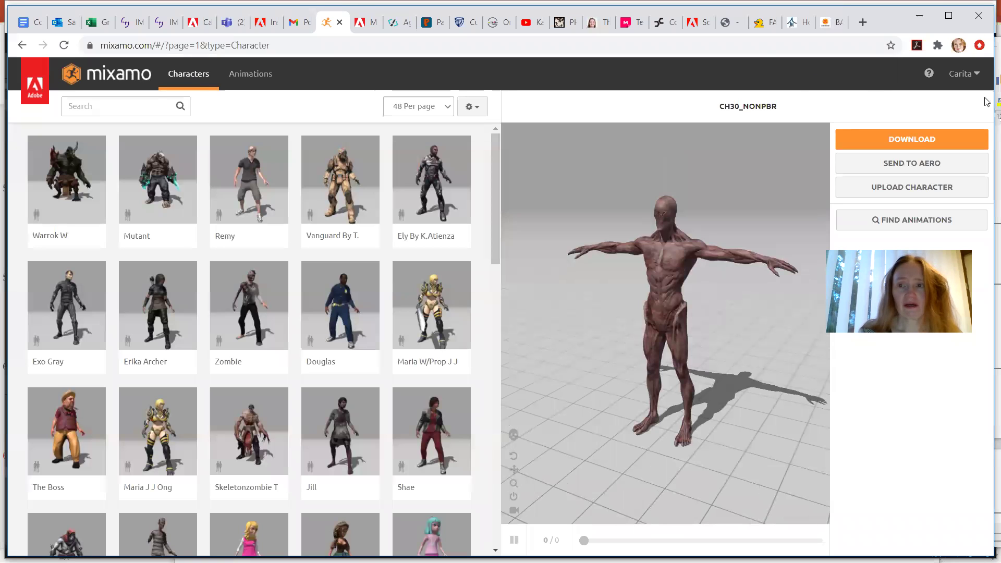
pyautogui.click(964, 74)
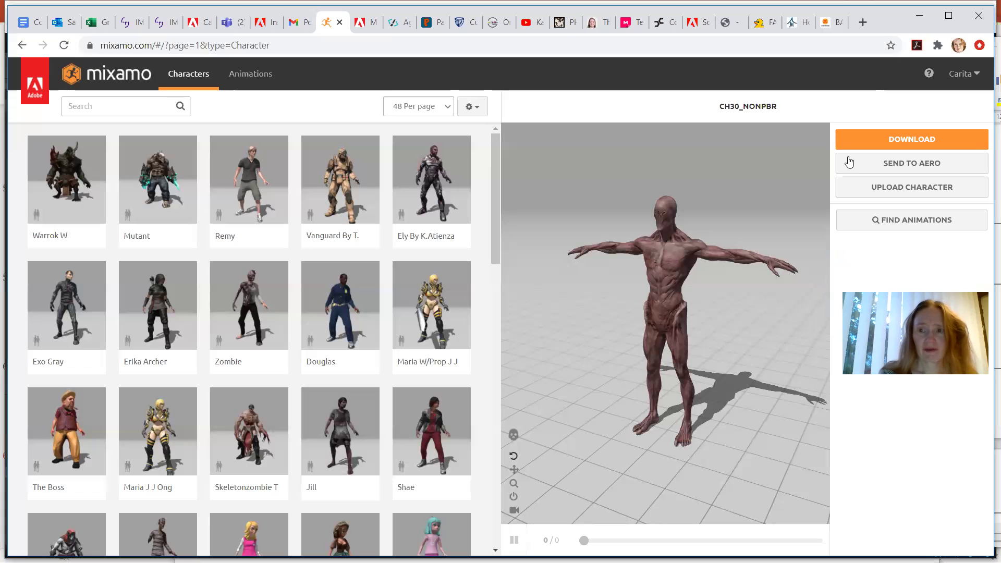
# Start downloading the CH30_NONPBR character in FBX(.fbx) format with the Original Pose(.fbx) option
pyautogui.click(902, 141)
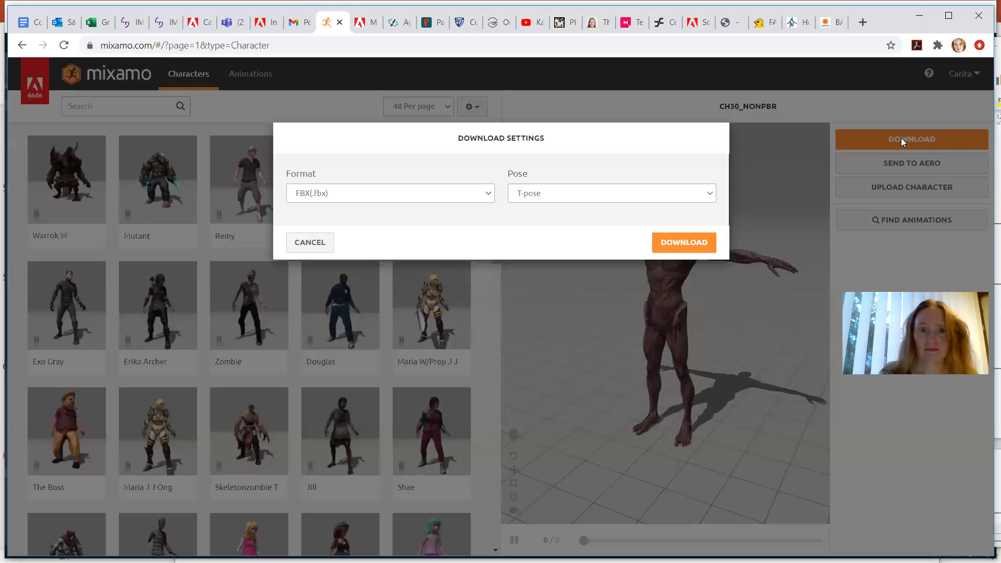
pyautogui.click(694, 196)
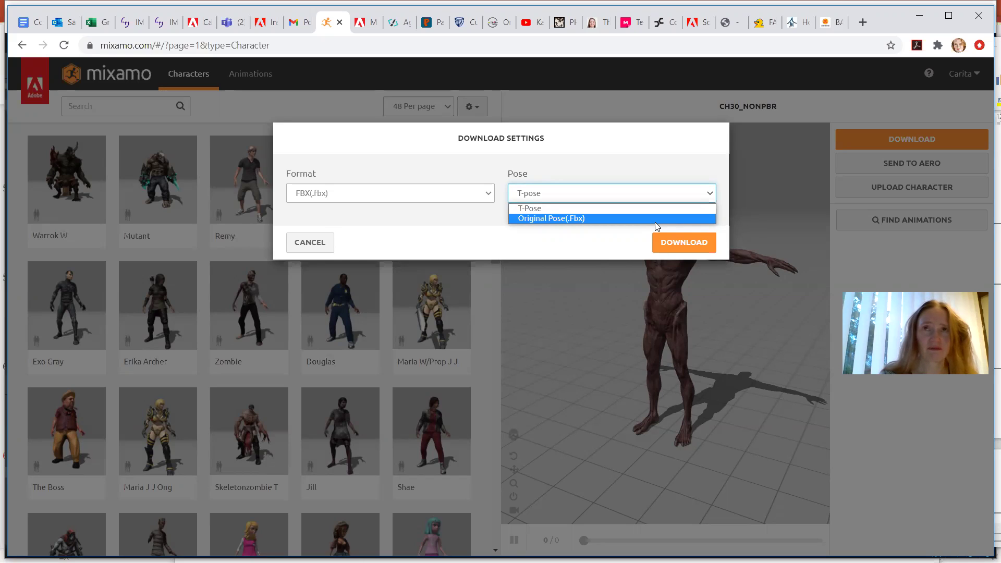
pyautogui.click(655, 222)
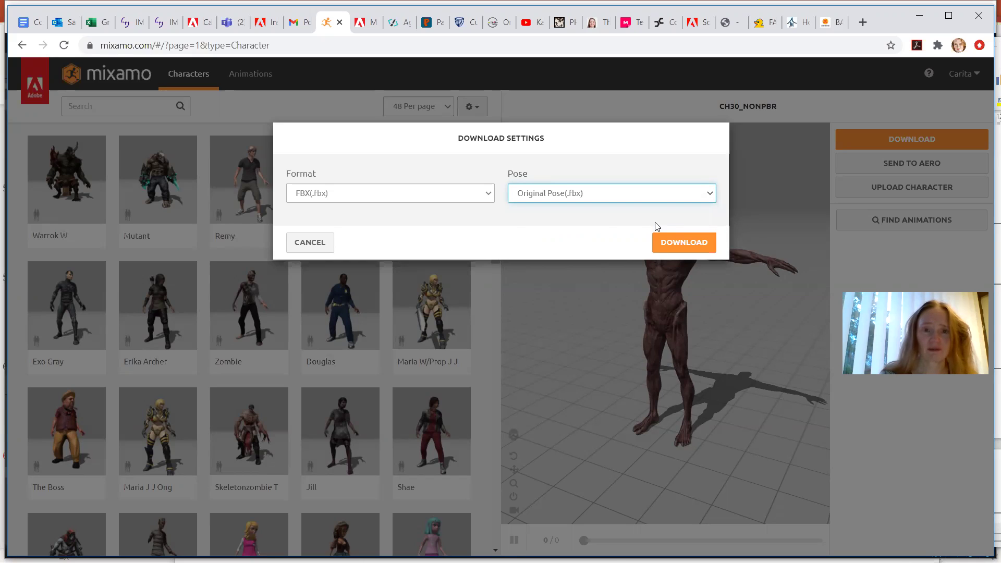
pyautogui.click(404, 199)
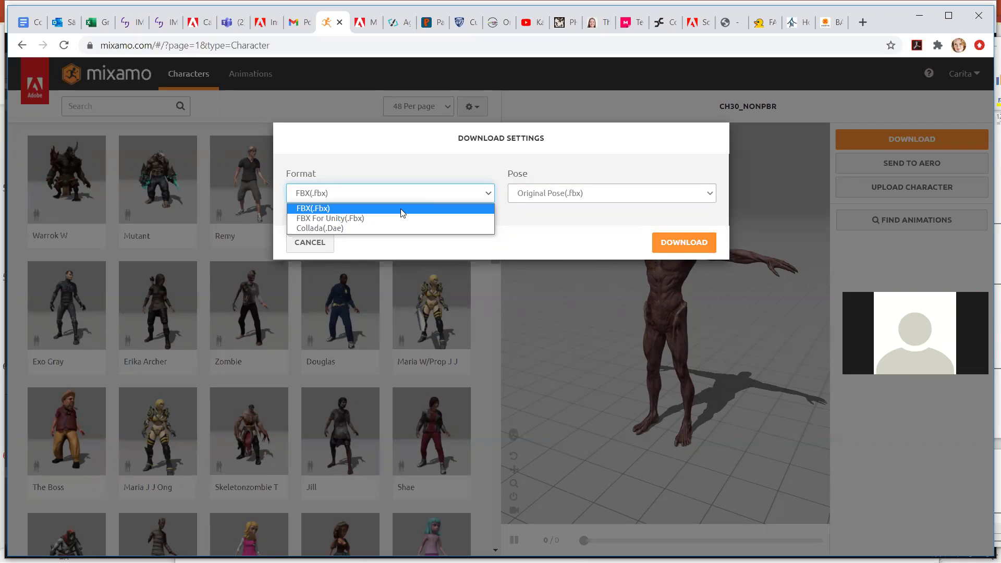
pyautogui.click(402, 210)
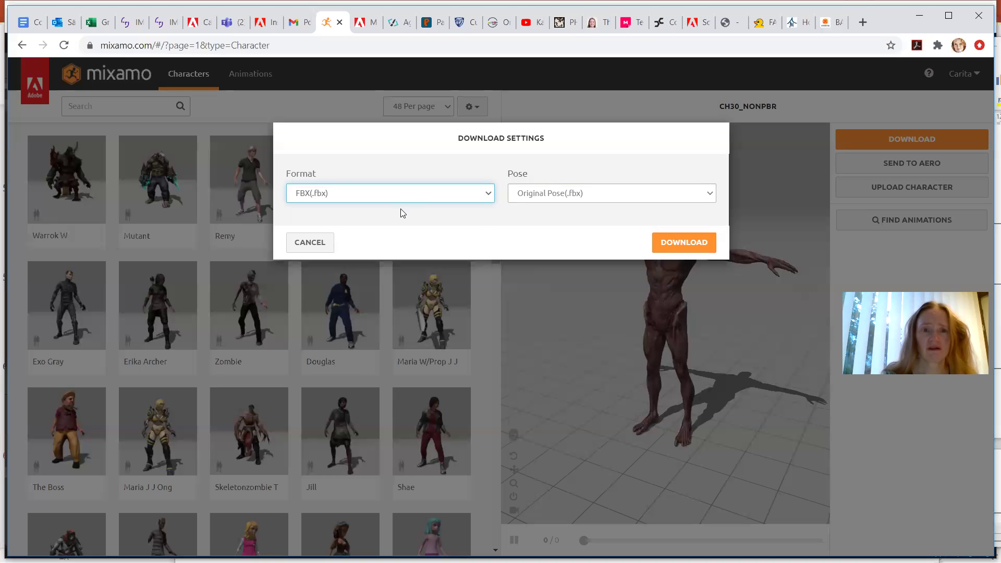
pyautogui.click(685, 249)
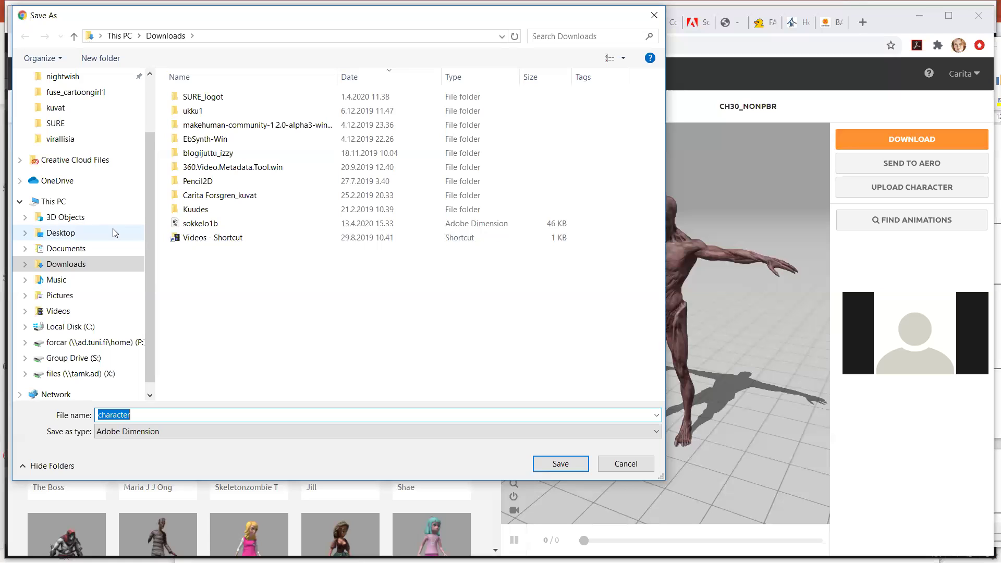
# Save the character file as zombie1 in the 3Dmallit2019 folder inside Documents
pyautogui.scroll(2, 115, 232)
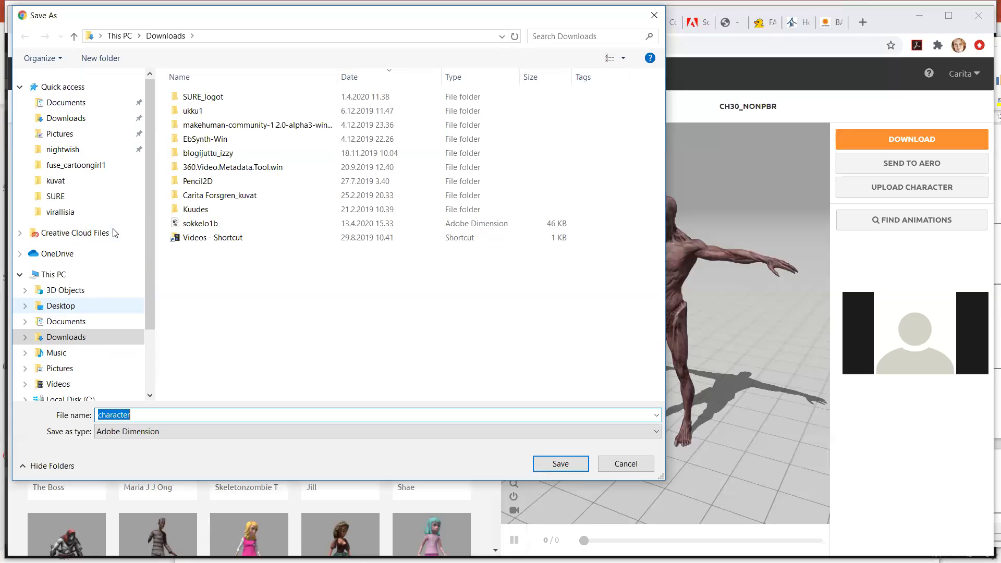
pyautogui.scroll(-1, 114, 233)
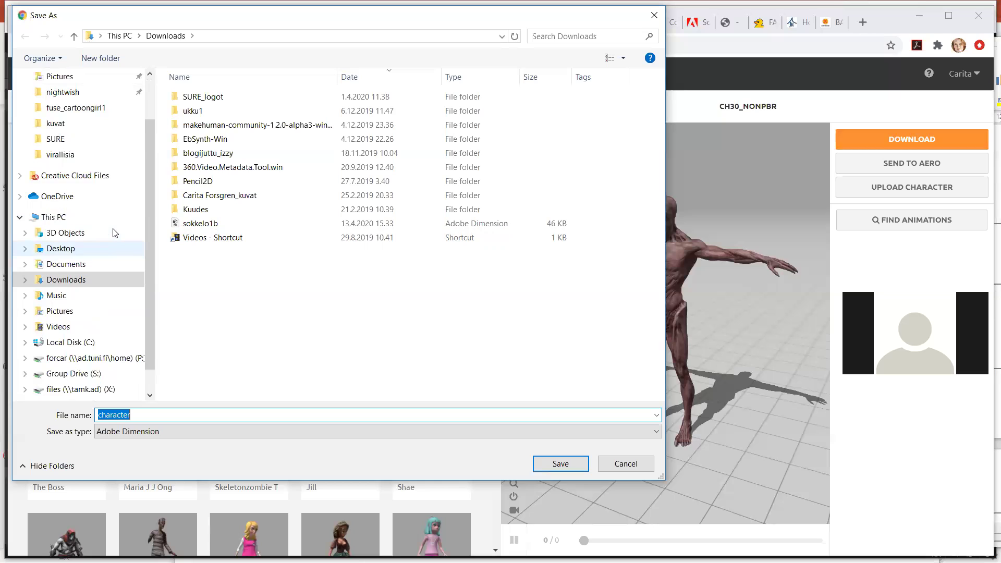
pyautogui.click(65, 264)
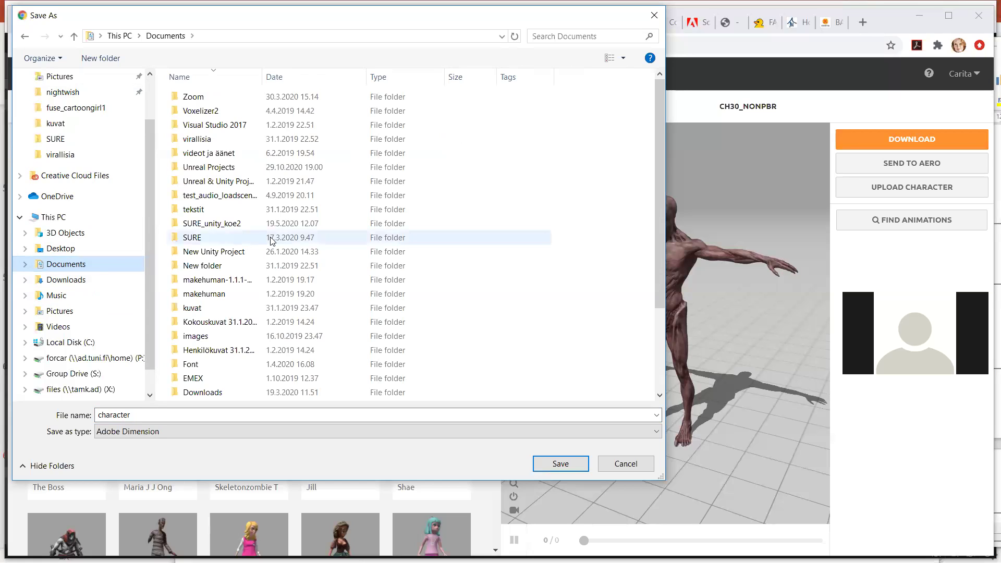
pyautogui.scroll(-1, 264, 242)
pyautogui.scroll(-2, 271, 240)
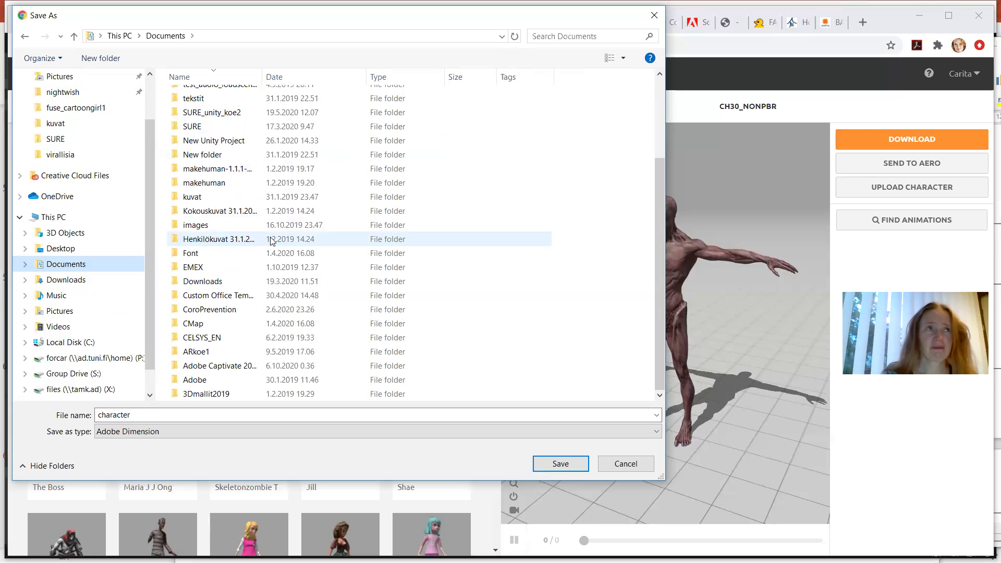
pyautogui.click(224, 398)
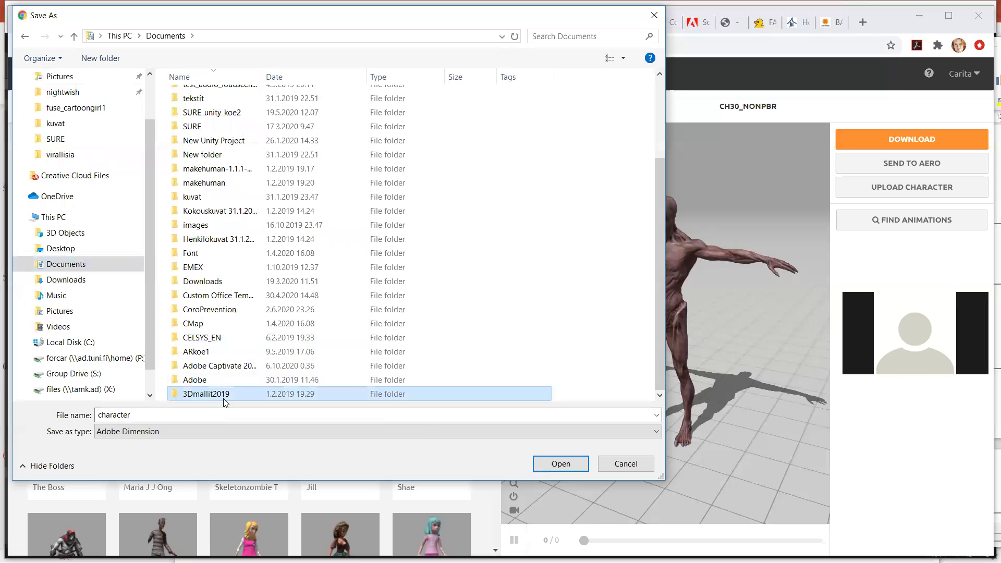
pyautogui.click(201, 415)
pyautogui.write('zombie1')
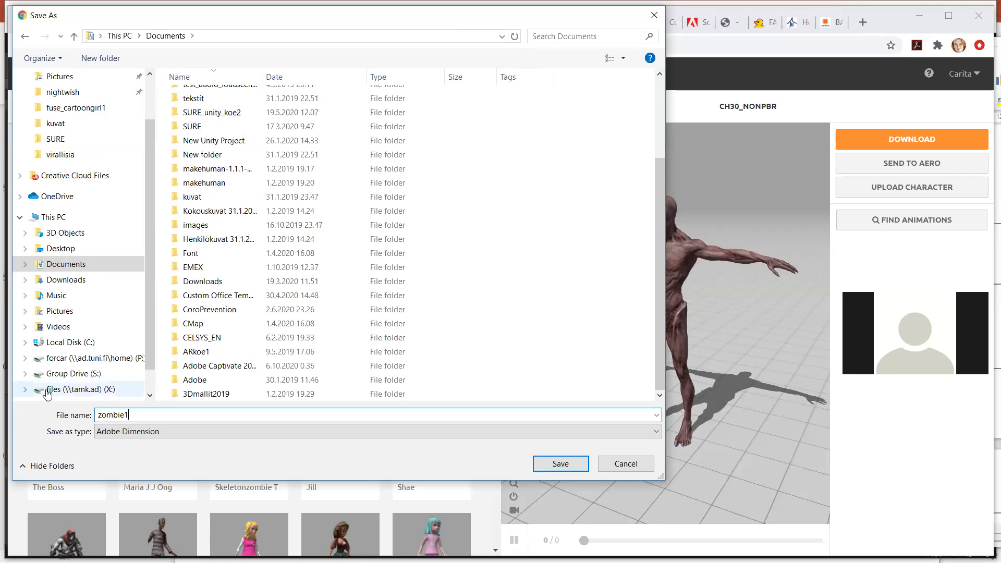
pyautogui.doubleClick(180, 399)
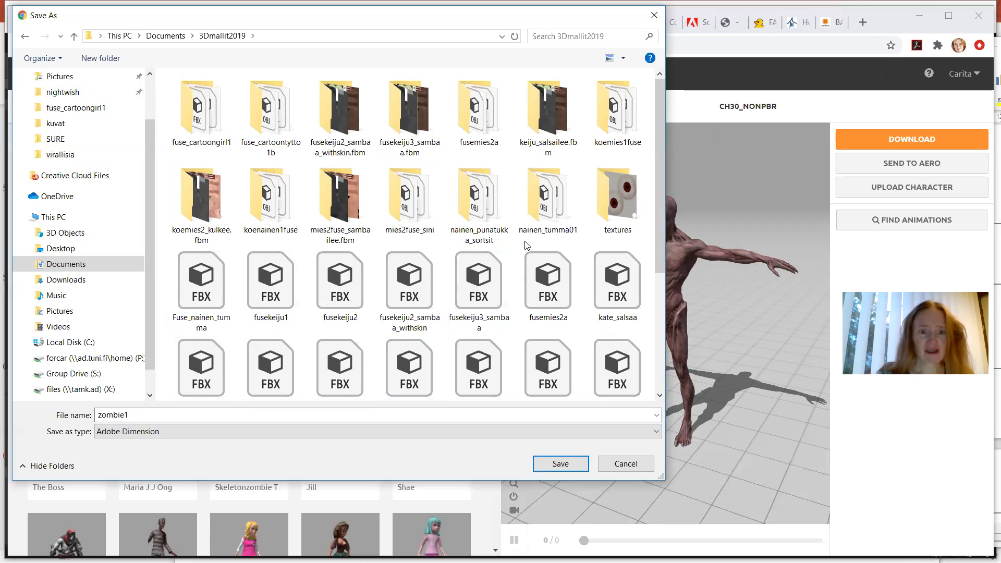
pyautogui.click(555, 469)
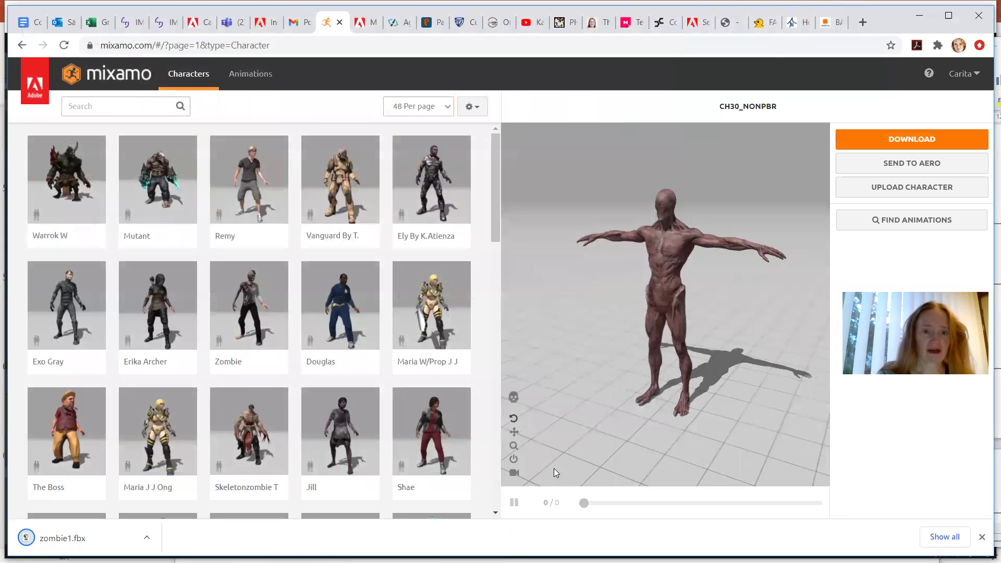
# Open the animation library and filter it by the Dance genre
pyautogui.click(252, 80)
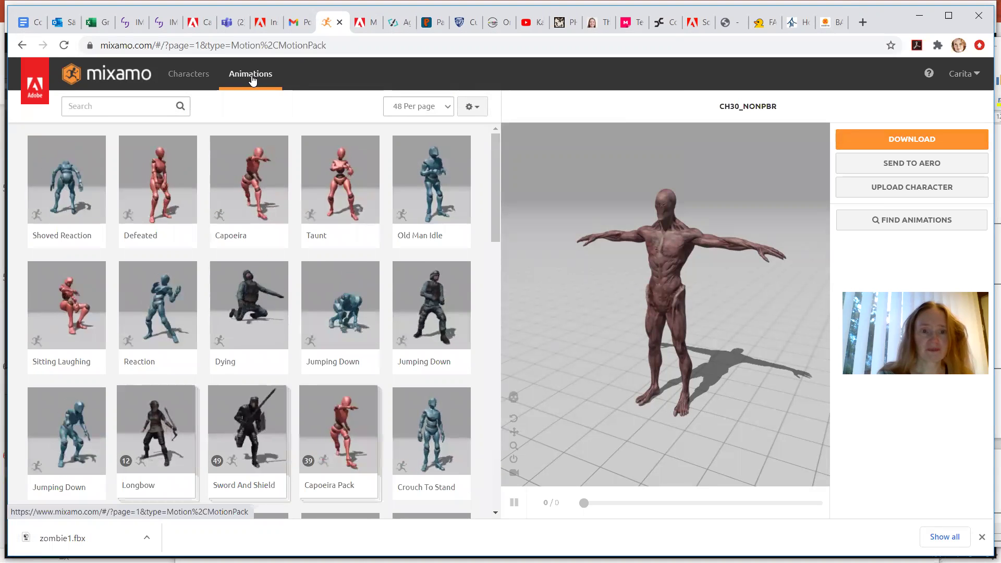
pyautogui.click(123, 106)
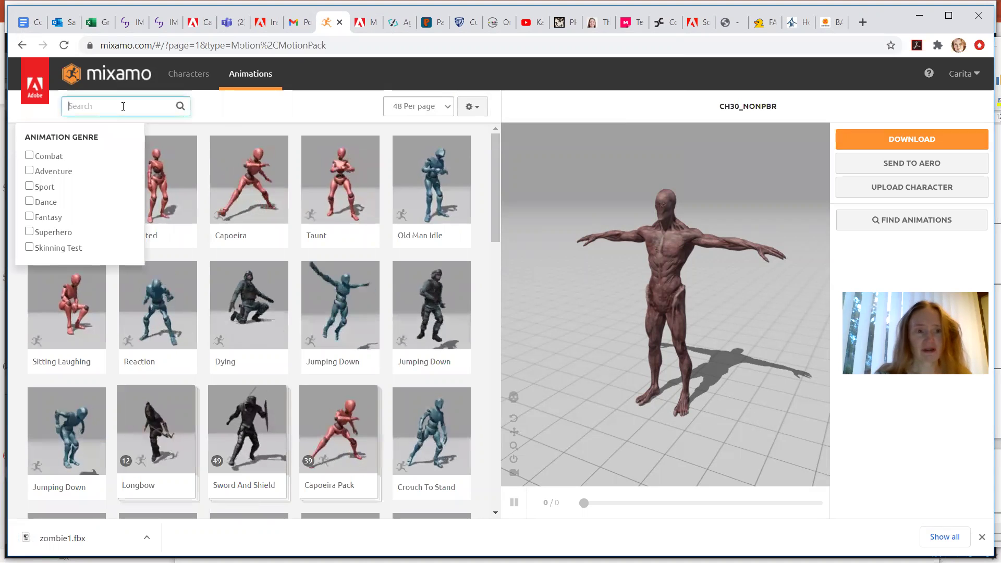
pyautogui.click(30, 202)
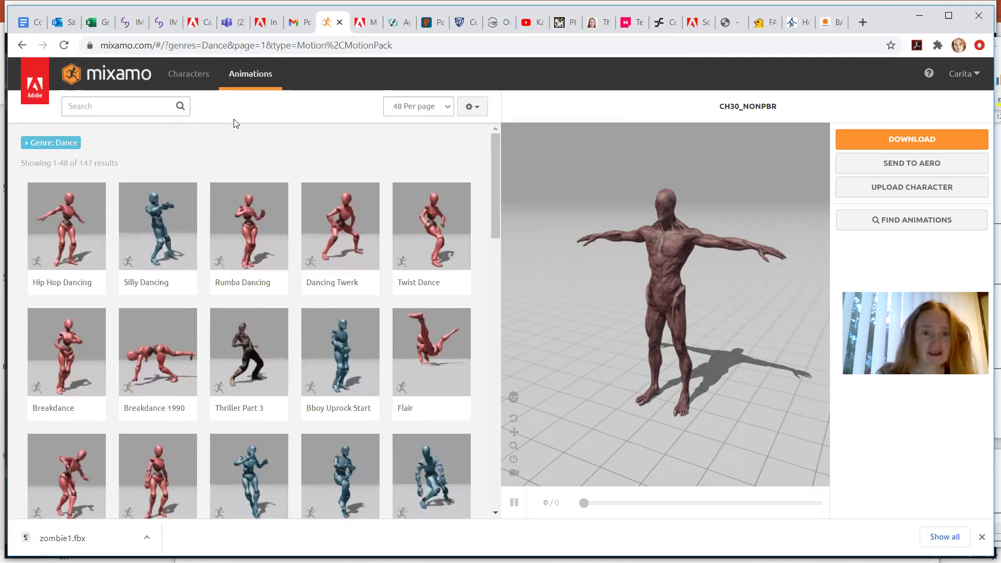
# Apply Samba Dancing from the first results page to the character, with Character Arm-Space at 34 and Stance at 76
pyautogui.scroll(-10, 286, 272)
pyautogui.scroll(-6, 285, 272)
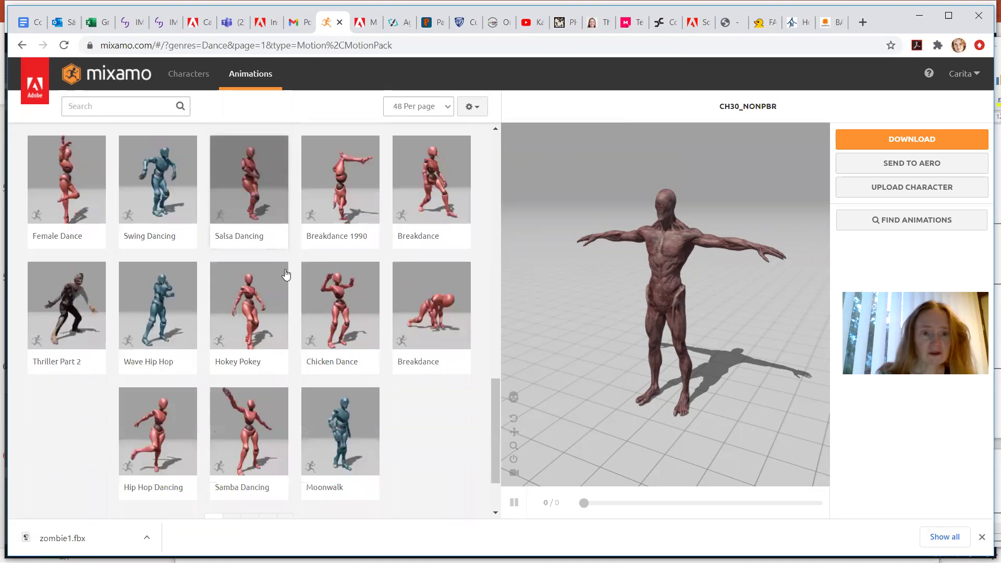
pyautogui.moveTo(285, 274)
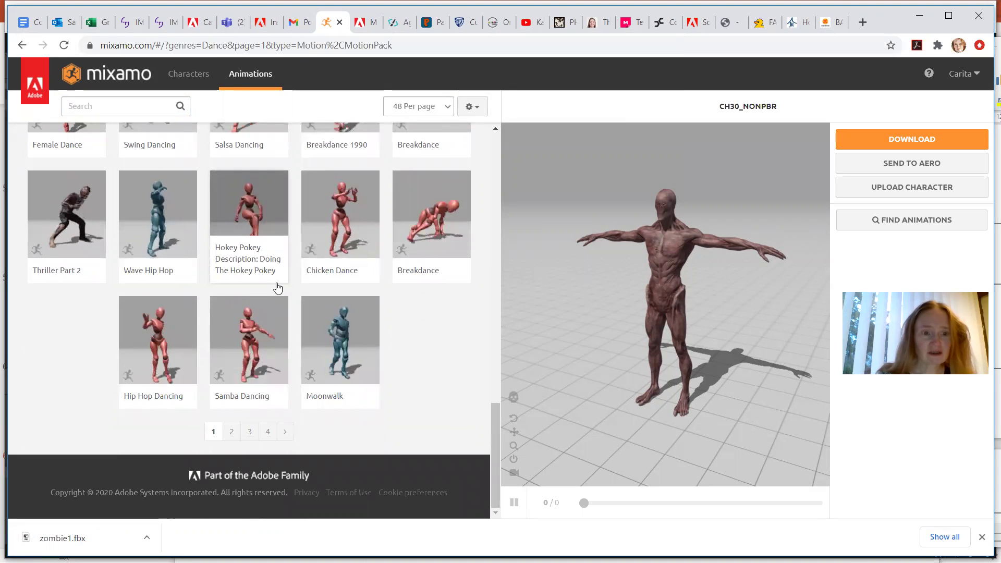
pyautogui.click(249, 364)
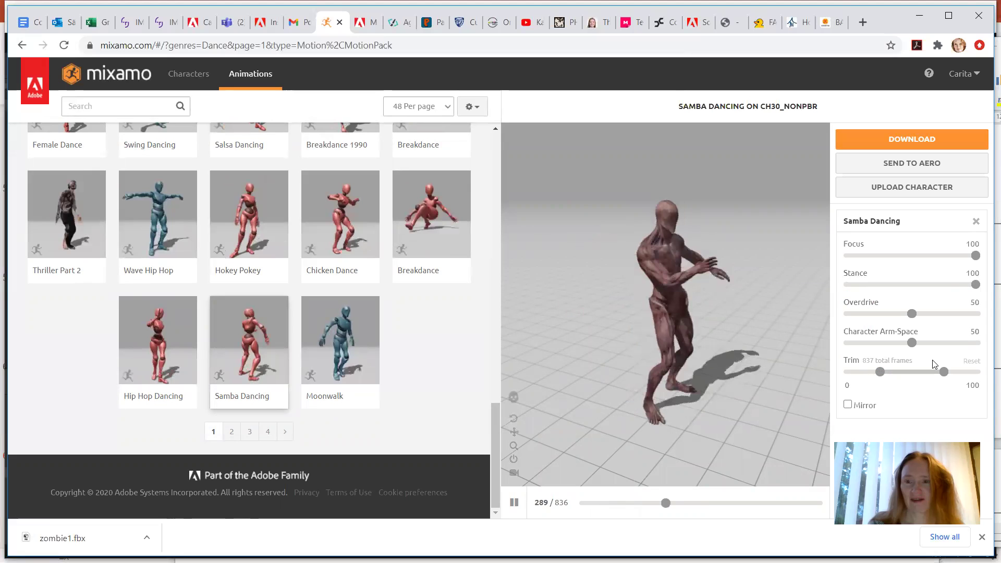
pyautogui.moveTo(911, 343); pyautogui.dragTo(892, 344)
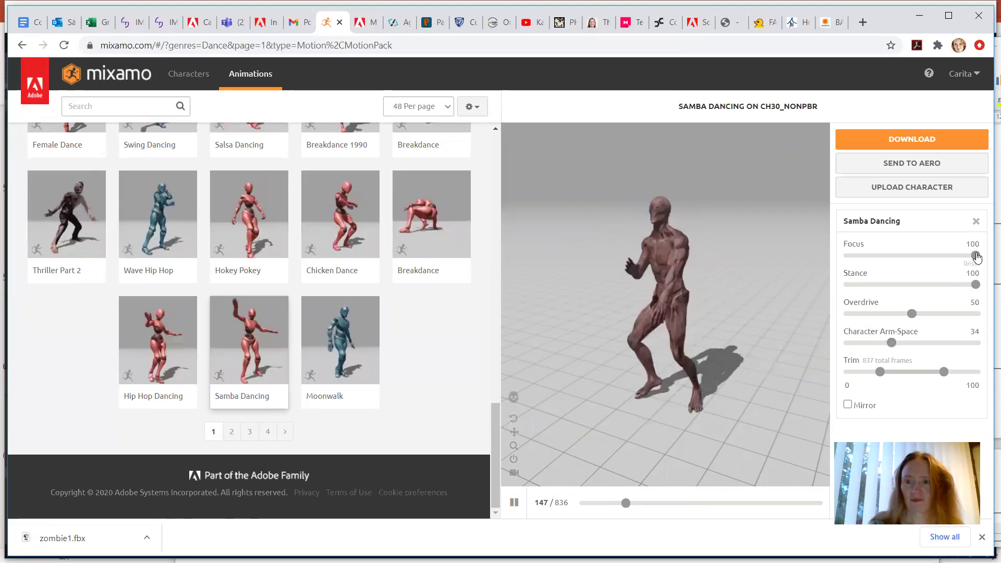
pyautogui.moveTo(976, 286); pyautogui.dragTo(947, 288)
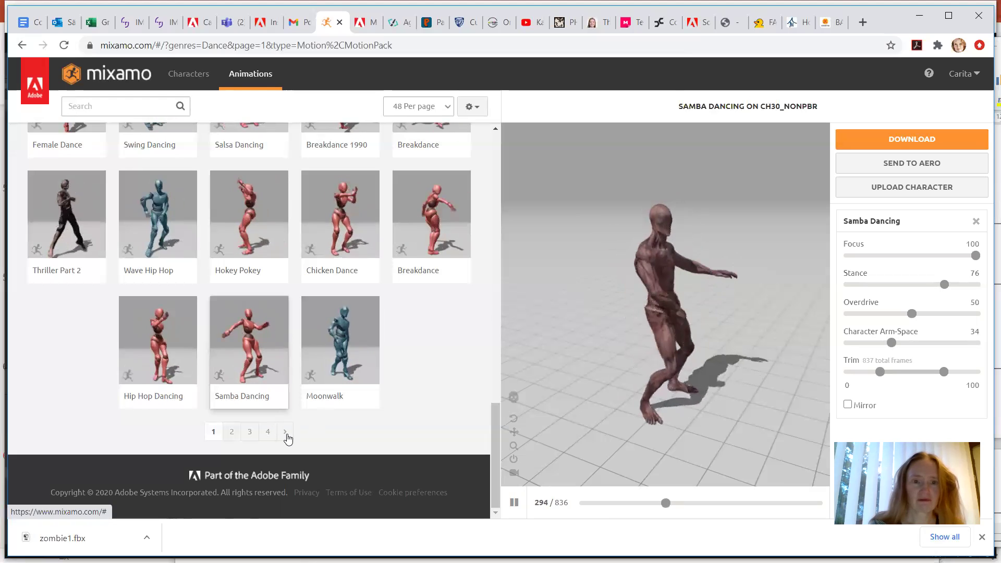
# Try the Samba Dancing animations on the second page of dance results, leaving the second one applied to the character
pyautogui.click(286, 432)
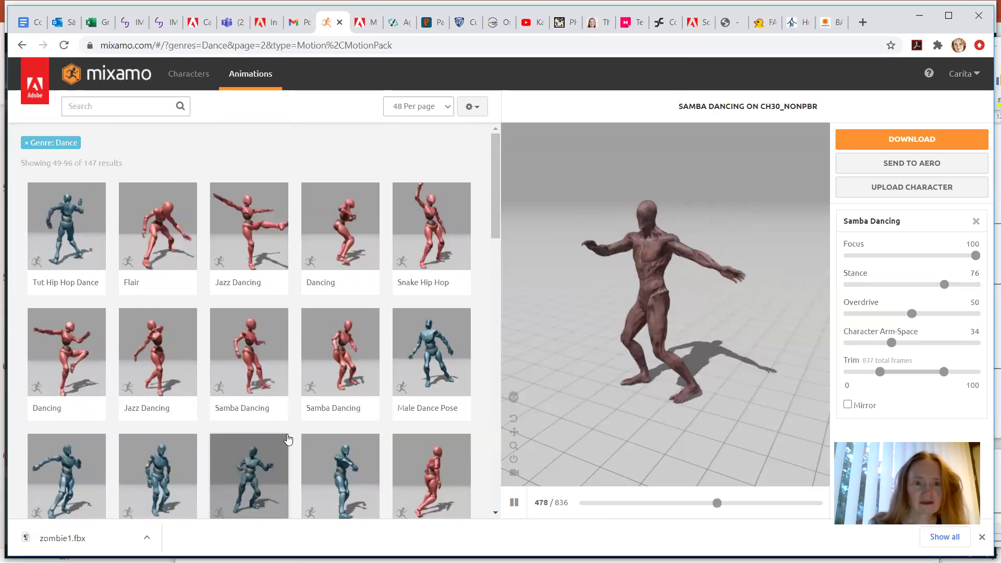
pyautogui.click(260, 371)
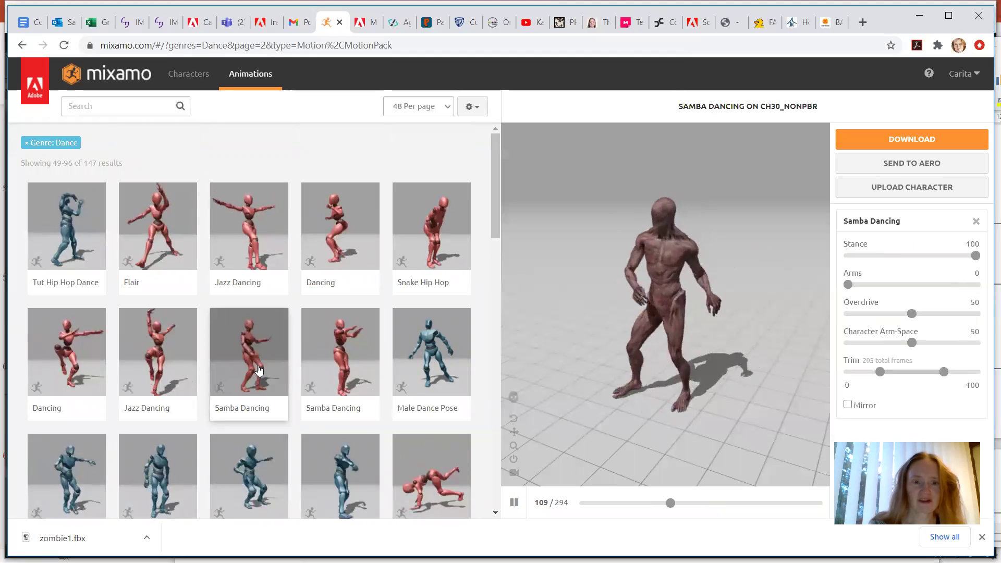
pyautogui.click(322, 360)
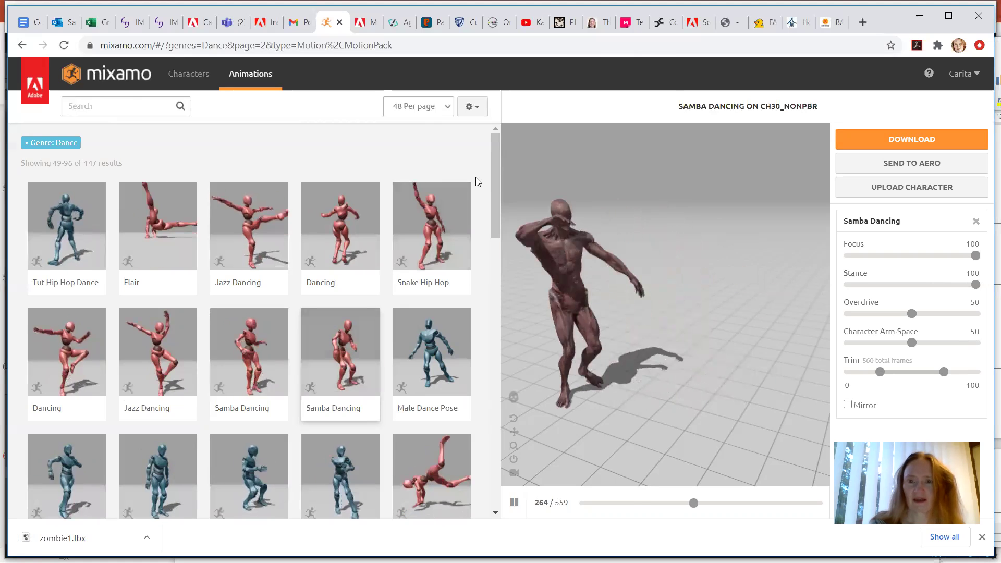
# Download the samba-dancing character as FBX with skin at 30 frames per second, saved as Zombie_Samba1 in the 3Dmallit2019 folder
pyautogui.click(882, 139)
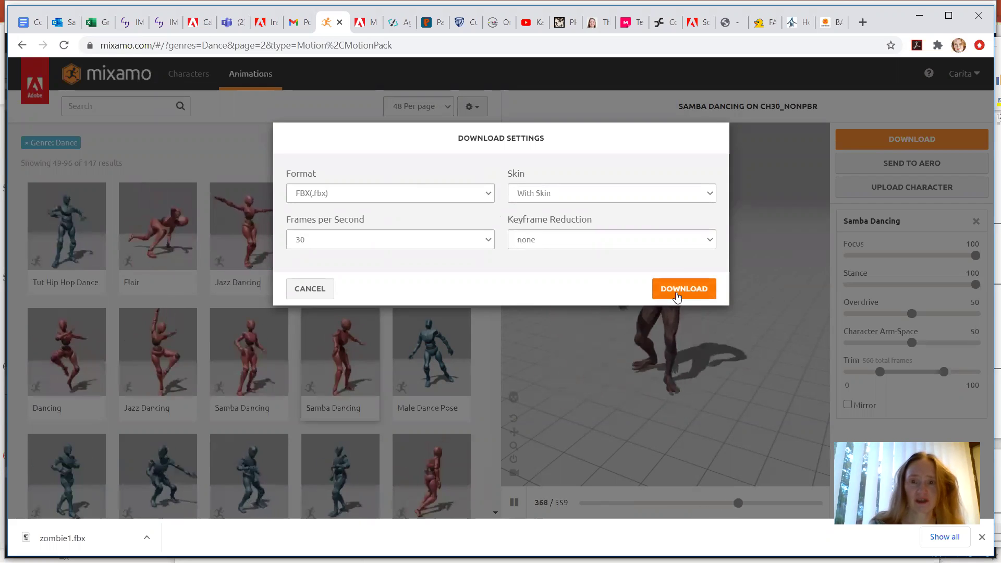
pyautogui.click(677, 296)
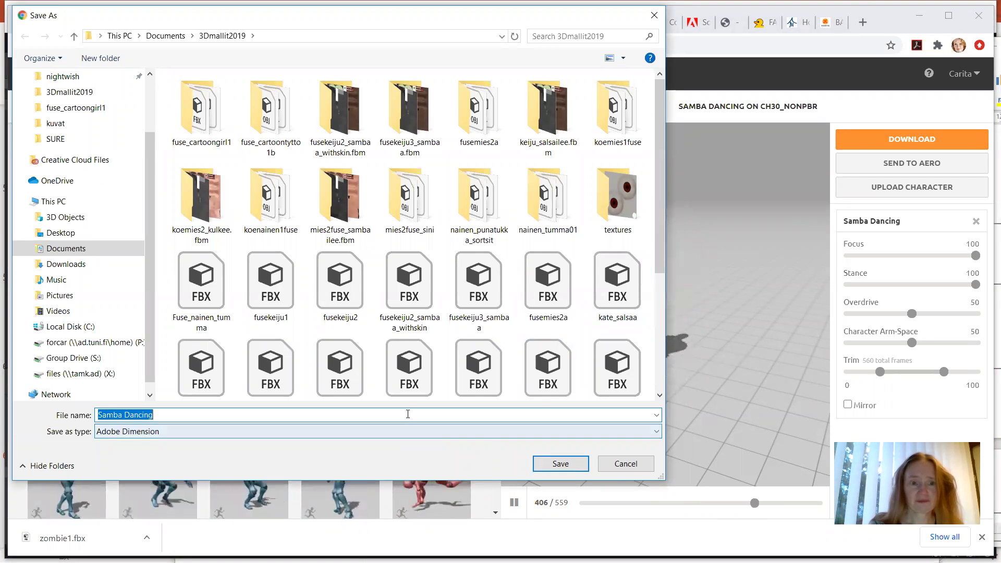
pyautogui.click(177, 415)
pyautogui.doubleClick(177, 415)
pyautogui.press('BackSpace')
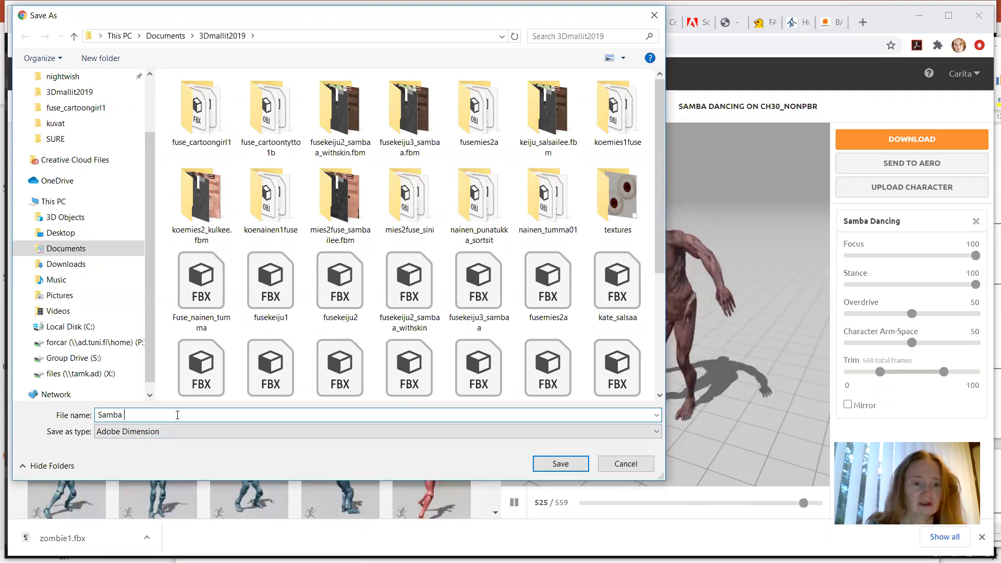
pyautogui.click(98, 415)
pyautogui.write('Zombie_')
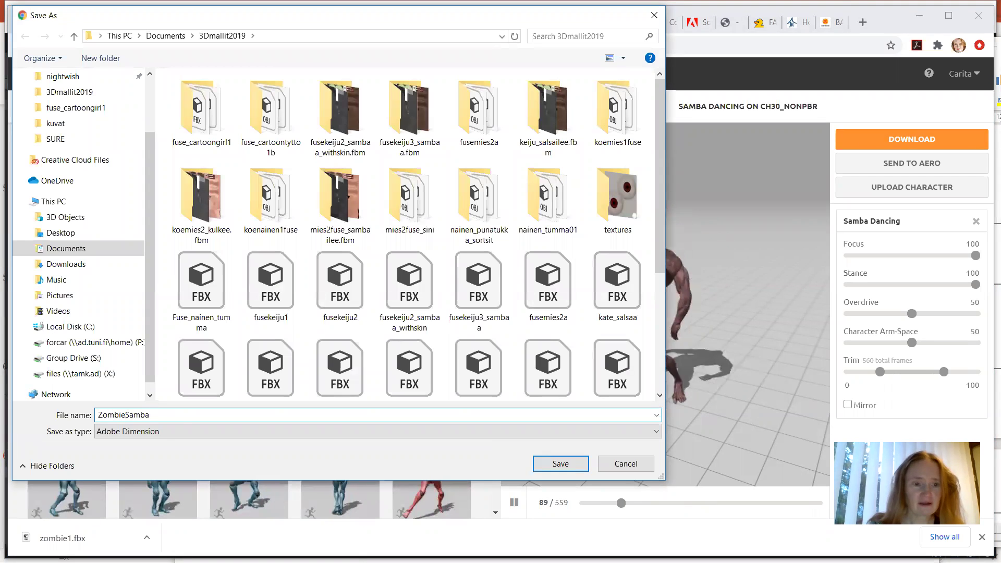
pyautogui.press('Right')
pyautogui.press('Right')
pyautogui.press('Right')
pyautogui.press('Right')
pyautogui.press('Right')
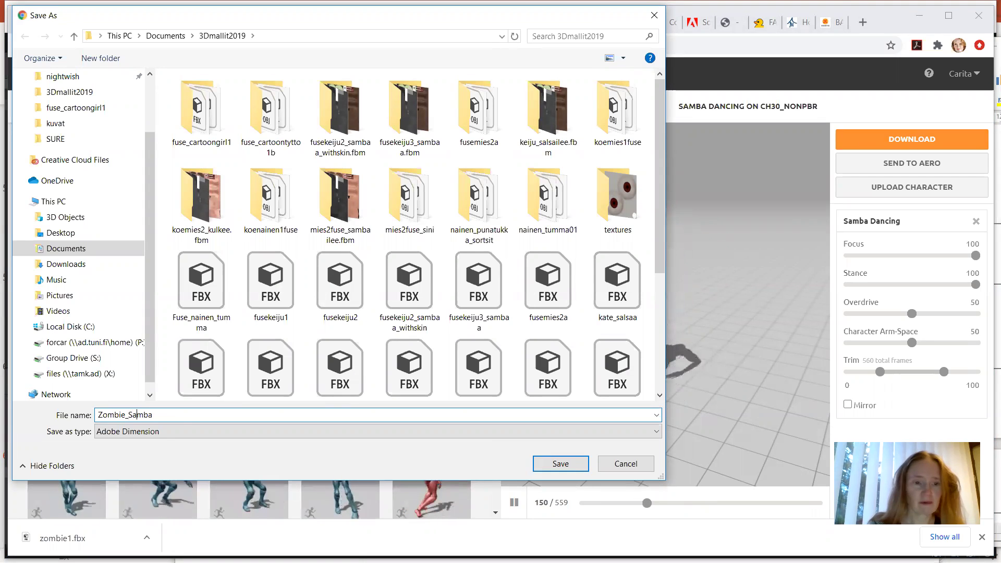
pyautogui.write('1')
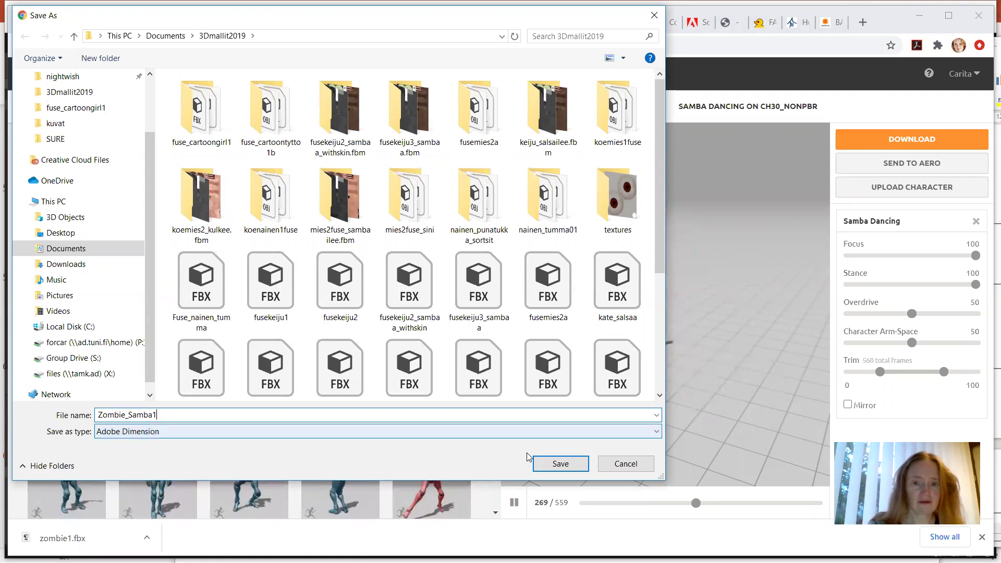
pyautogui.click(561, 464)
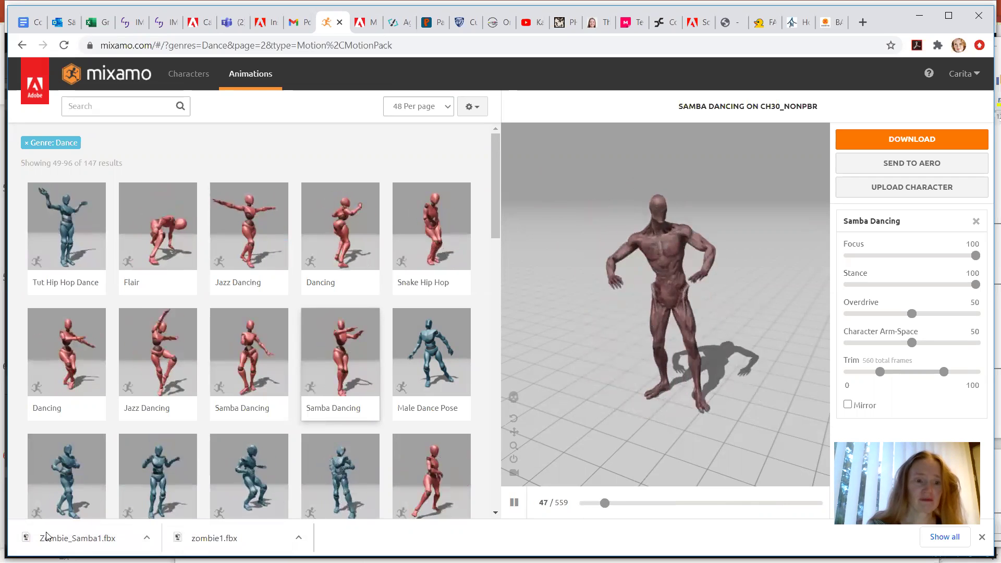
# Launch Adobe Fuse CC (Beta) and browse the head models to the end of the list for a new character
pyautogui.press('super')
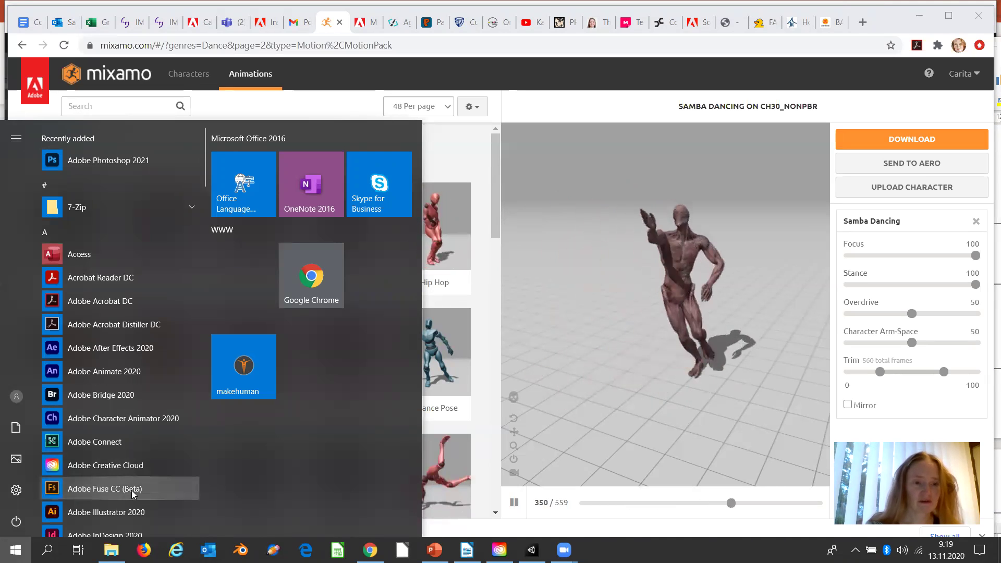
pyautogui.click(131, 491)
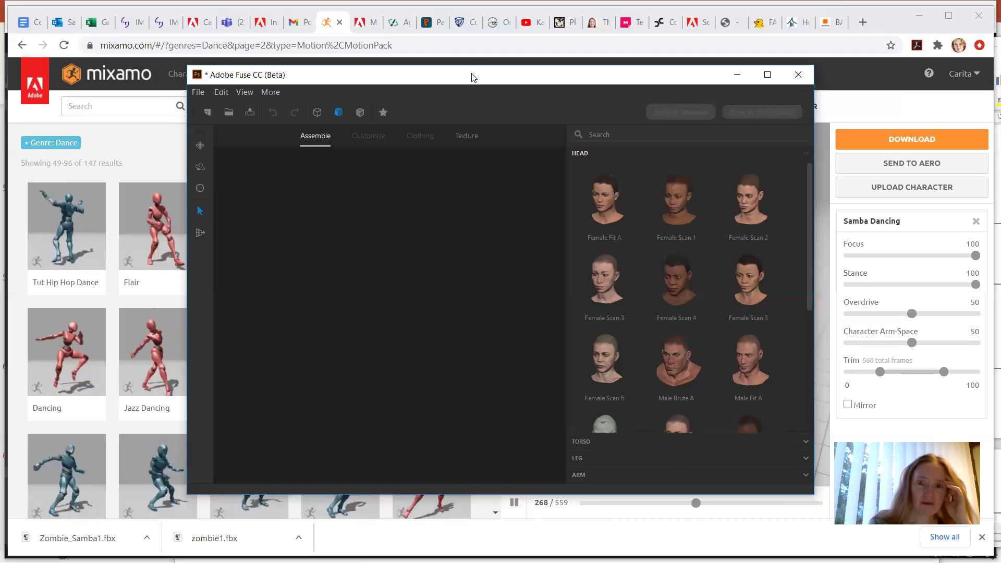
pyautogui.moveTo(473, 77); pyautogui.dragTo(397, 70)
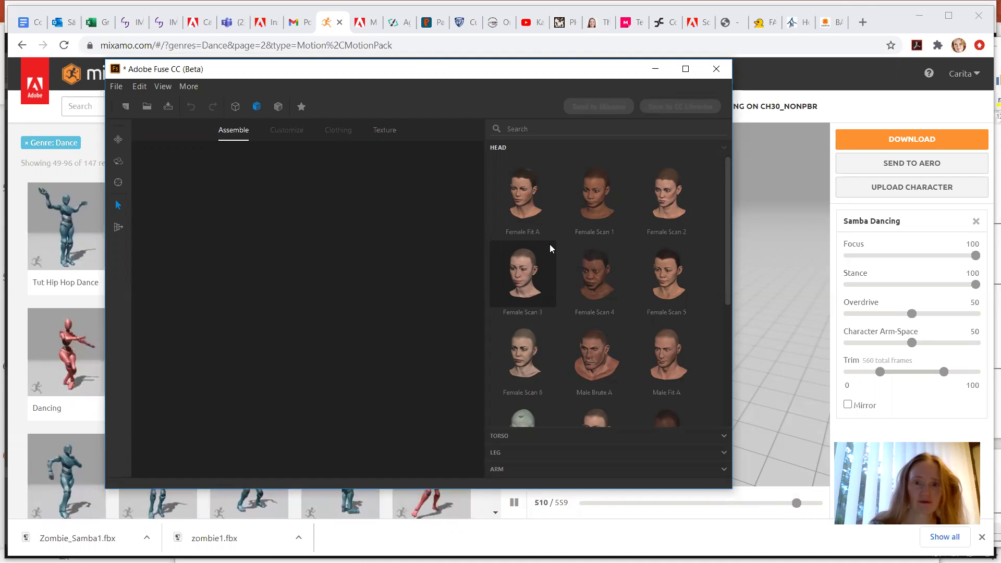
pyautogui.scroll(-1, 550, 244)
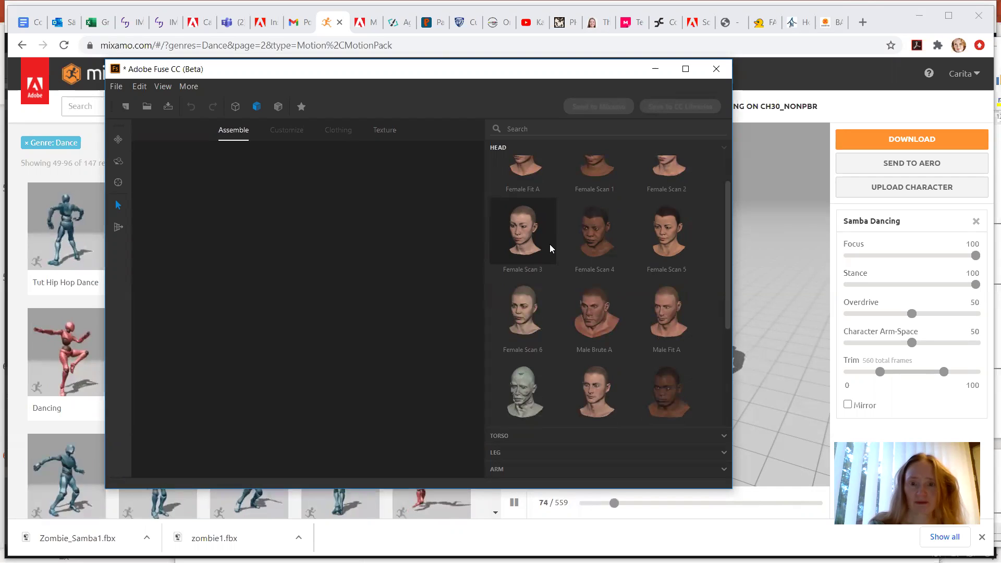
pyautogui.scroll(-3, 549, 244)
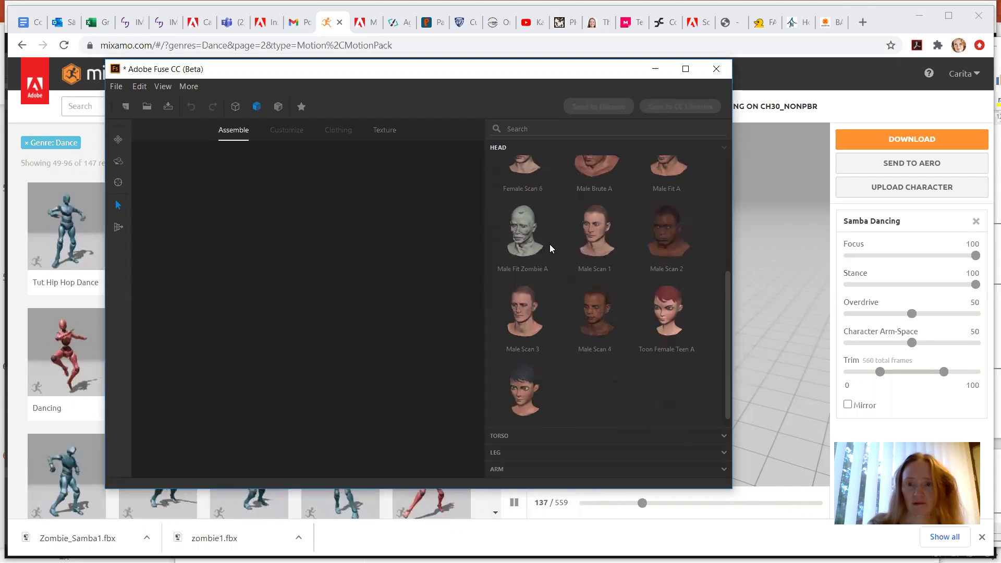
pyautogui.scroll(-1, 550, 244)
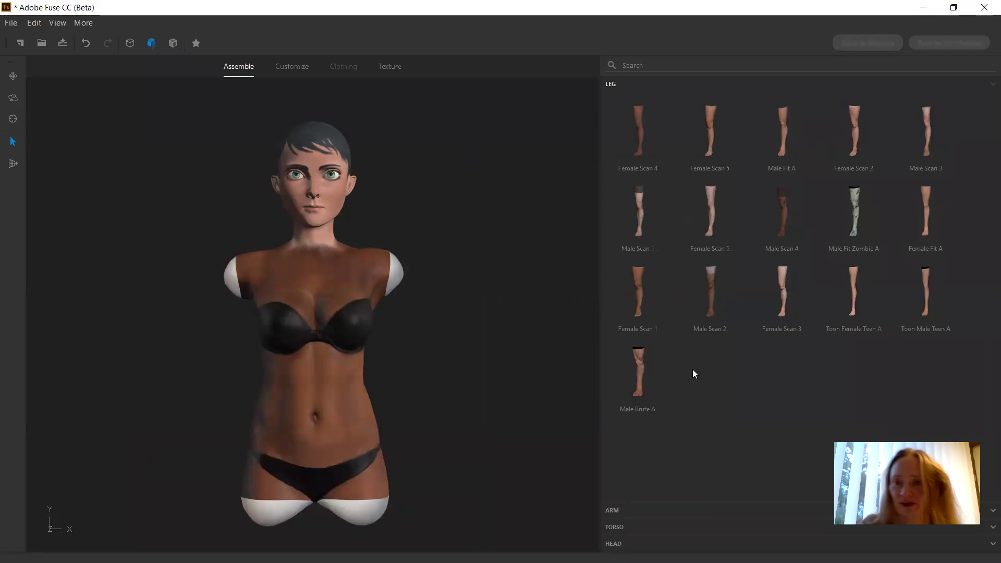
# Assemble the character's body from the Toon Male Teen A legs, torso and arms
pyautogui.click(918, 294)
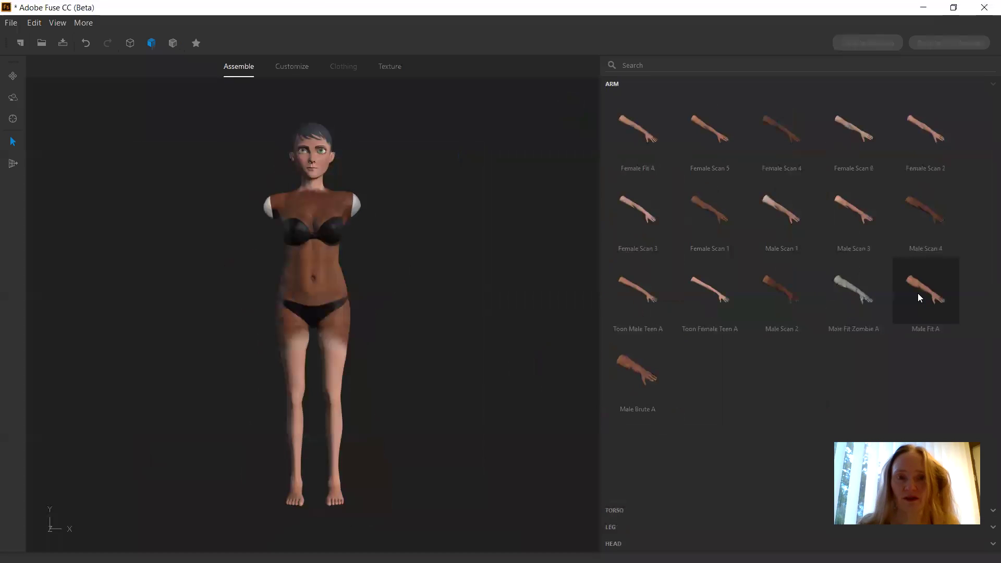
pyautogui.click(621, 510)
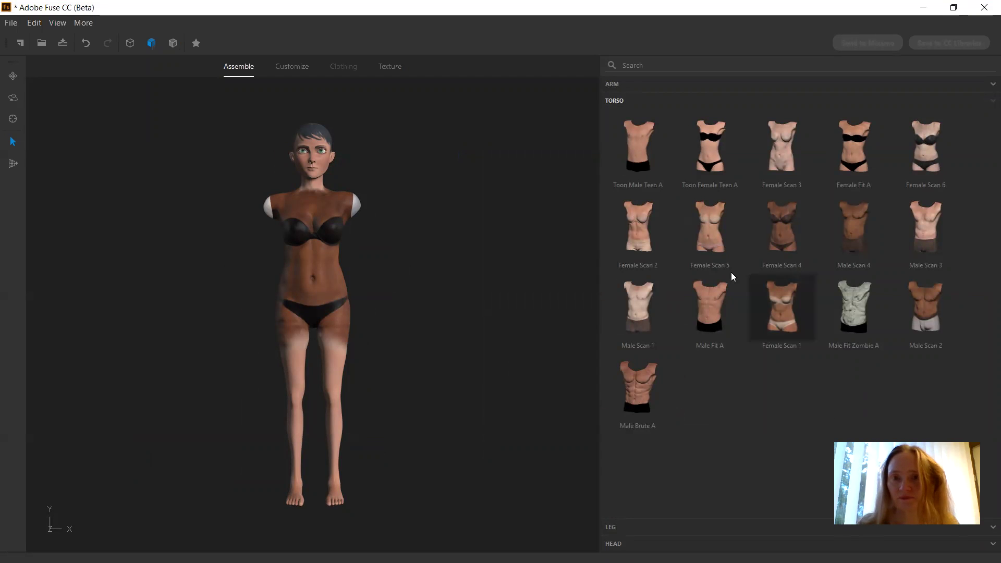
pyautogui.click(628, 144)
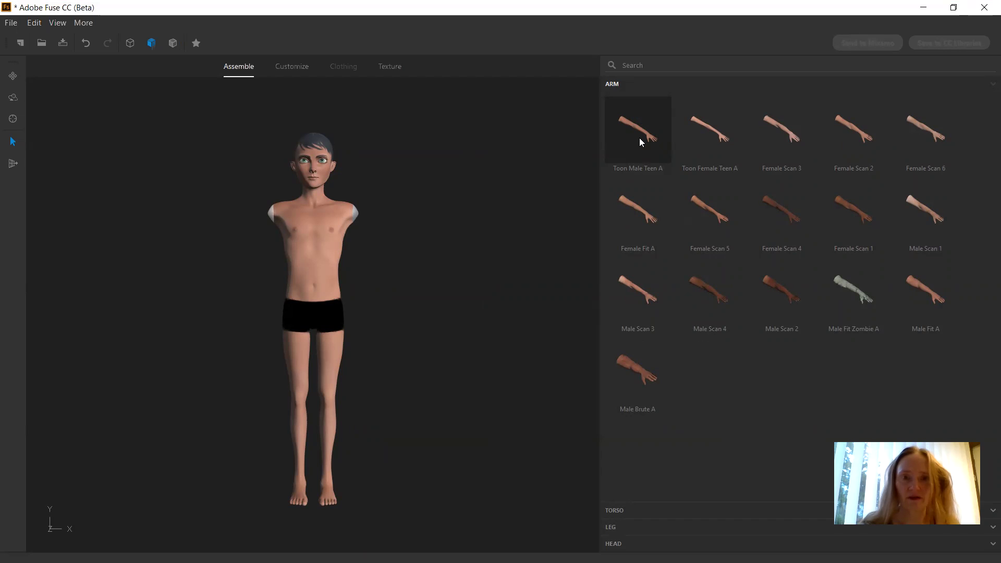
pyautogui.click(639, 138)
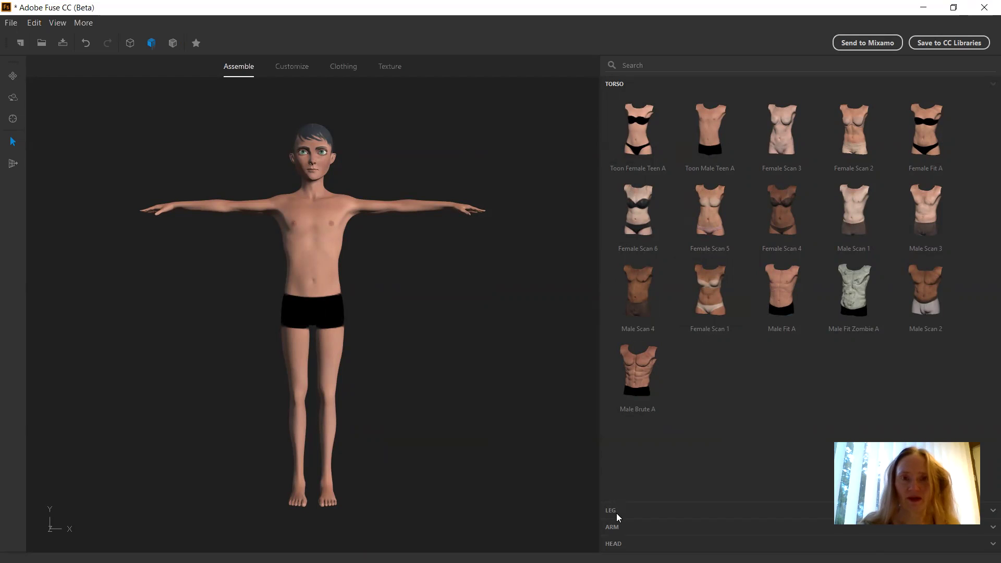
# Look at the body customization options and try Dress Shirt Tucked, then dress the character in Dress Shirt Untucked
pyautogui.click(299, 69)
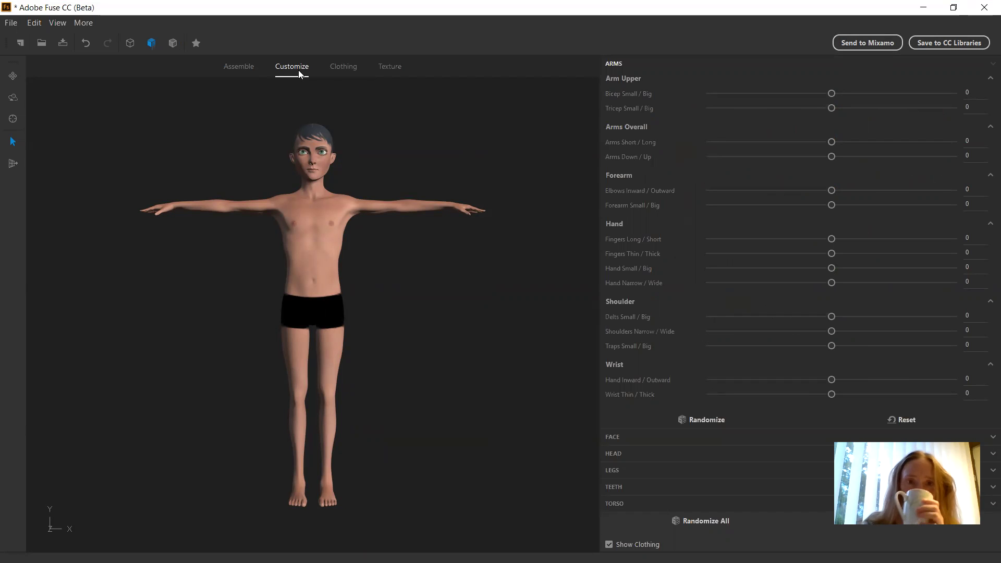
pyautogui.click(351, 75)
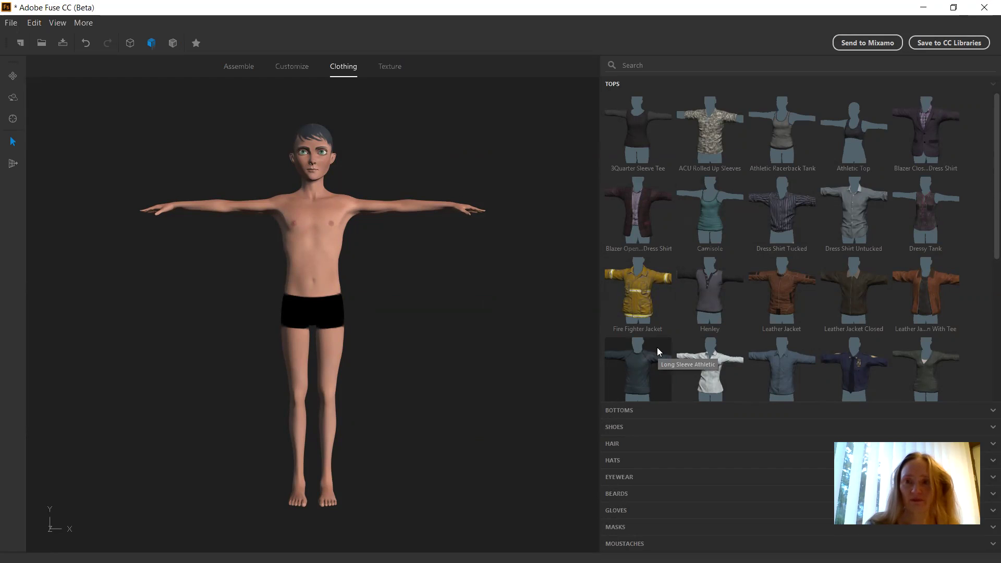
pyautogui.click(793, 222)
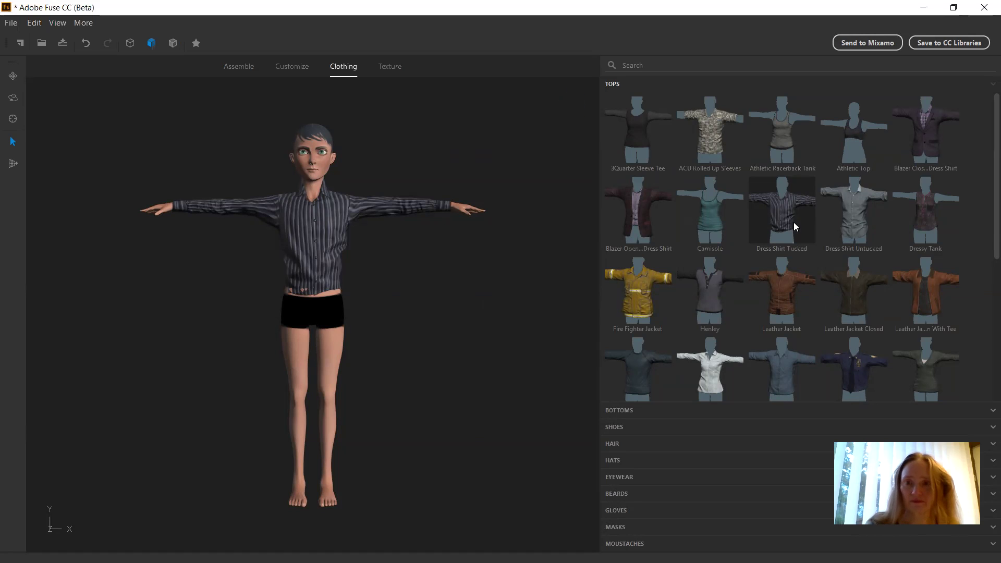
pyautogui.click(857, 219)
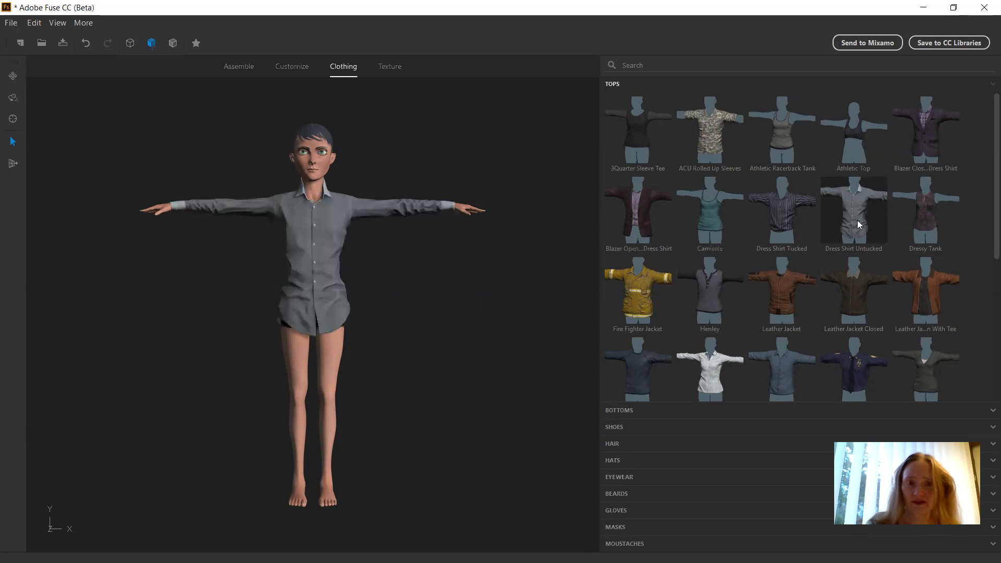
# Try Athletic Pant on the character, then replace it with Belted Straight Pant
pyautogui.click(630, 415)
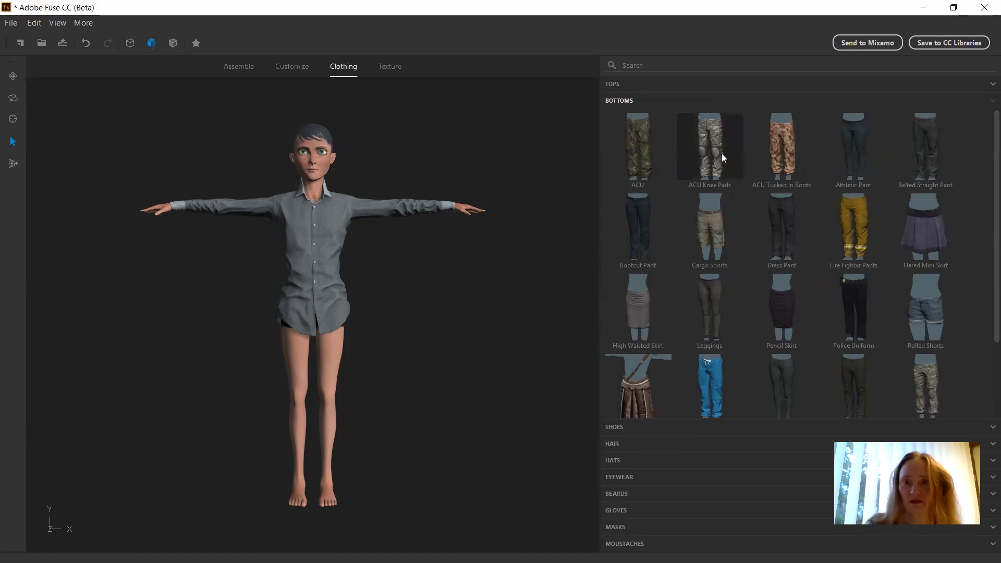
pyautogui.click(861, 171)
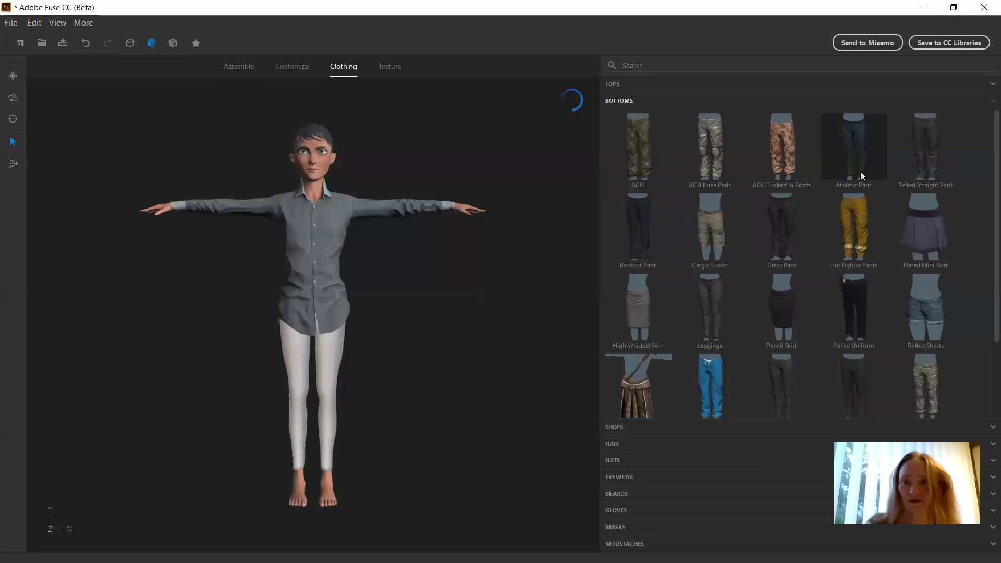
pyautogui.click(932, 153)
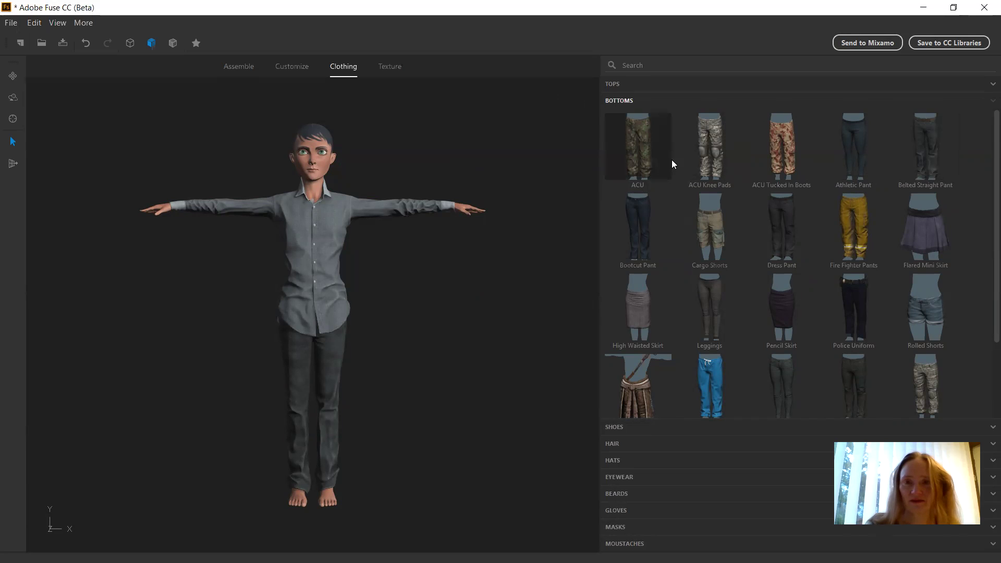
pyautogui.moveTo(455, 331)
pyautogui.mouseDown()
pyautogui.moveTo(377, 341)
pyautogui.moveTo(440, 327)
pyautogui.mouseUp()
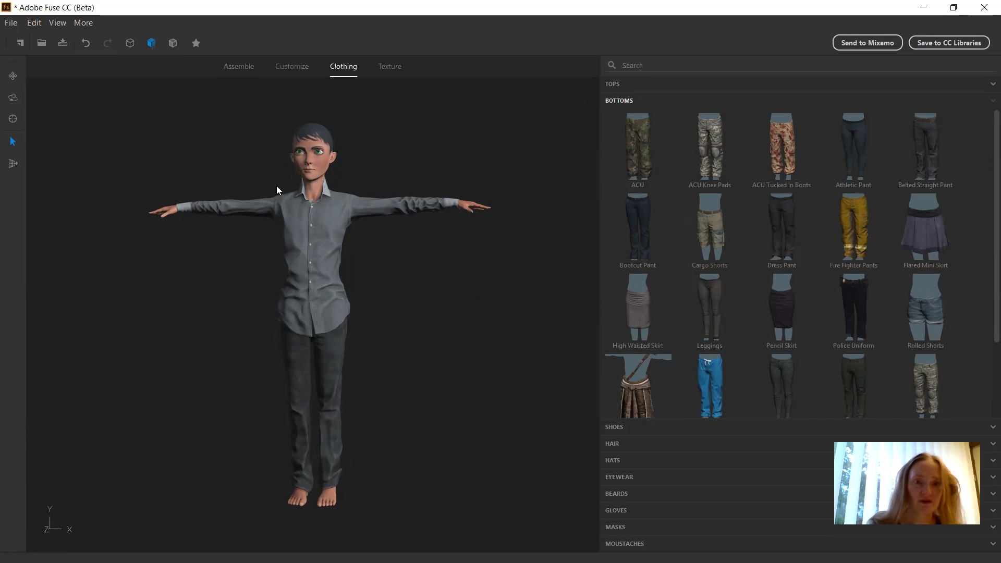
pyautogui.moveTo(447, 333)
pyautogui.mouseDown()
pyautogui.moveTo(374, 345)
pyautogui.moveTo(439, 348)
pyautogui.mouseUp()
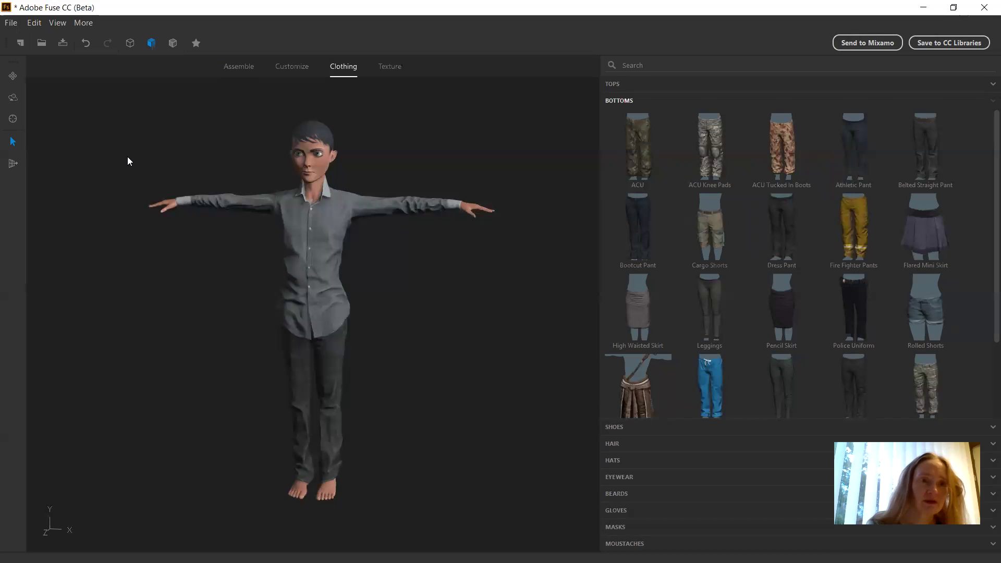
# Export the model as OBJ with textures and UVs packed at map size 2048, named toon_teen_fuse in the 3Dmallit2019 folder
pyautogui.click(11, 24)
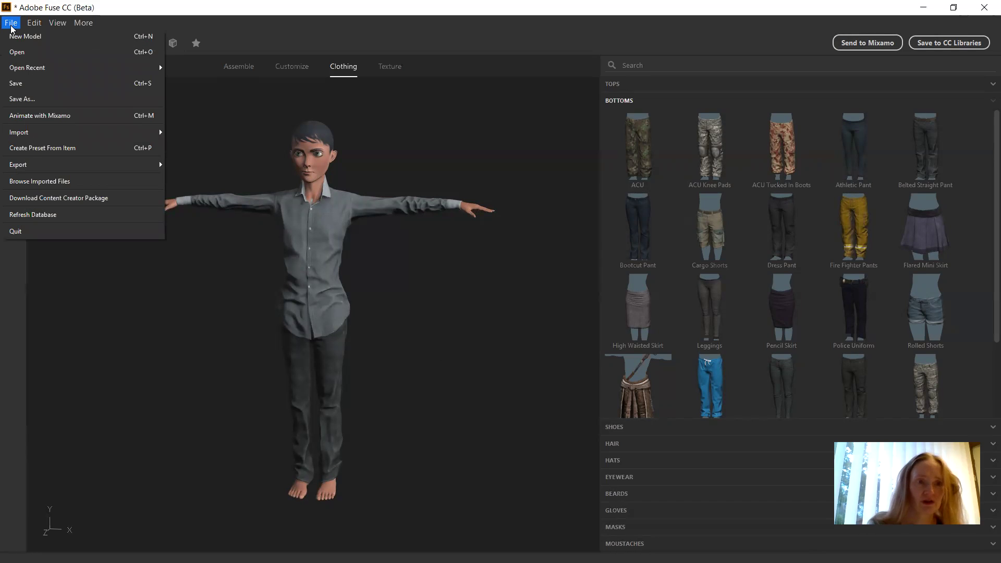
pyautogui.moveTo(20, 166)
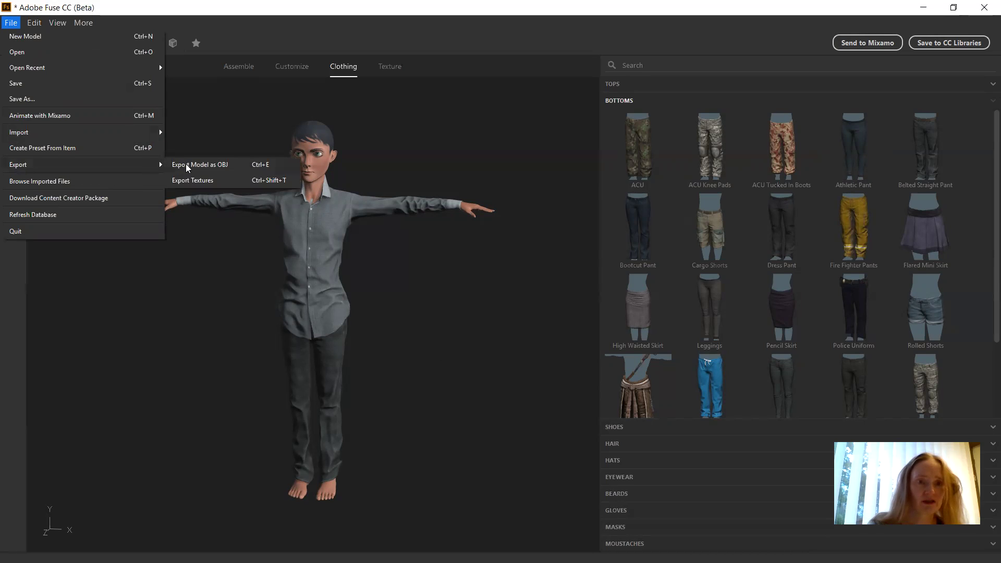
pyautogui.click(186, 165)
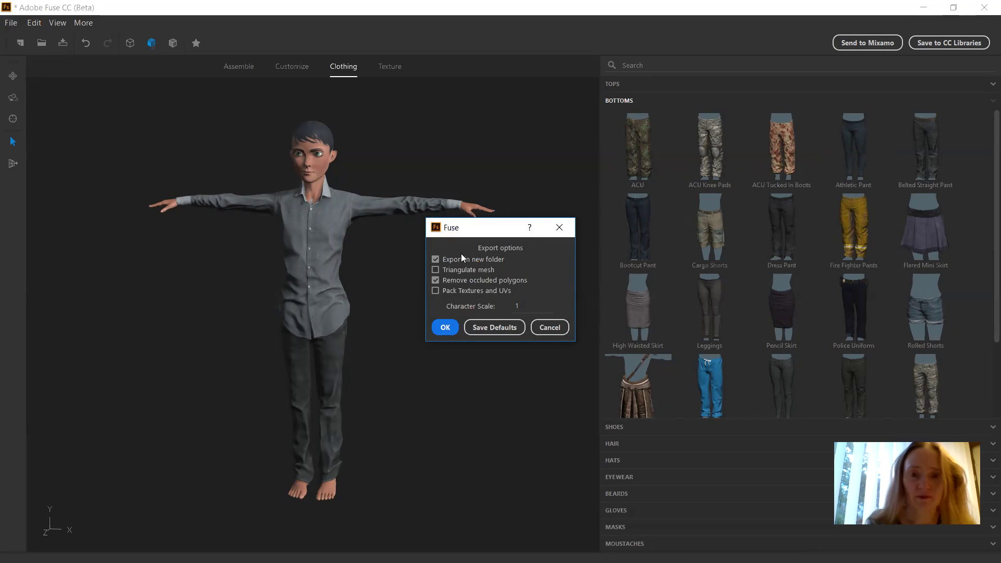
pyautogui.click(435, 292)
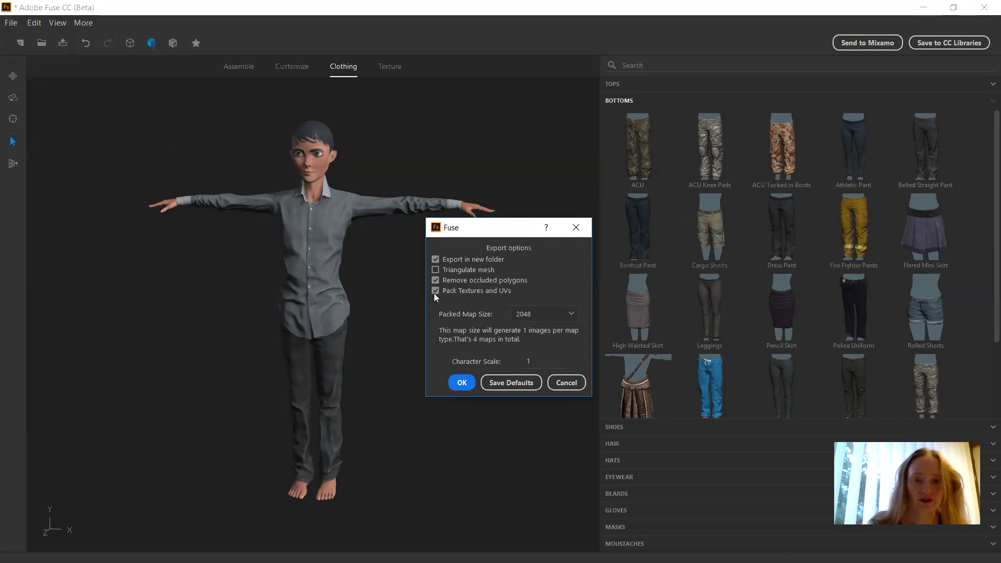
pyautogui.click(461, 383)
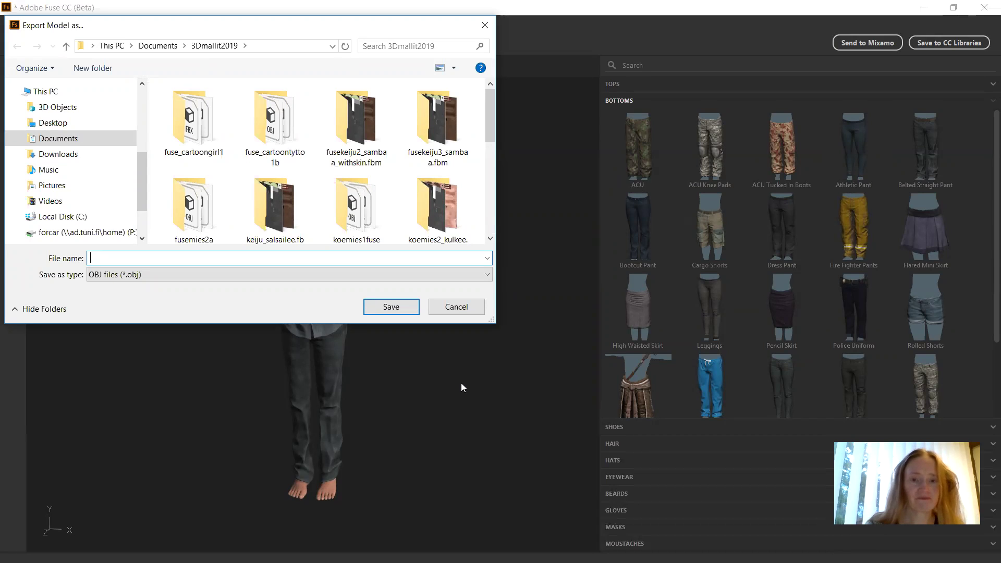
pyautogui.write('toon_teen_fuse')
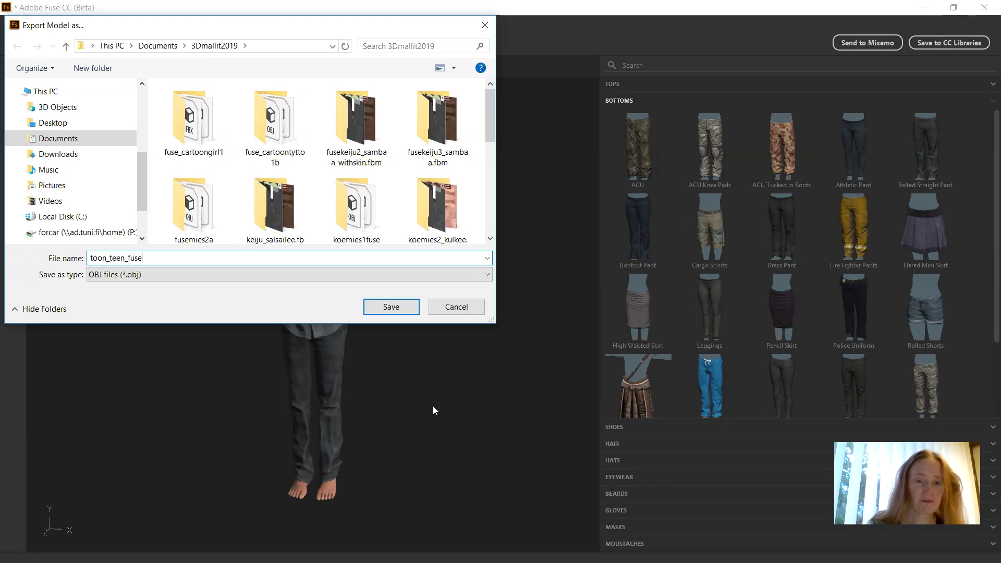
pyautogui.click(389, 307)
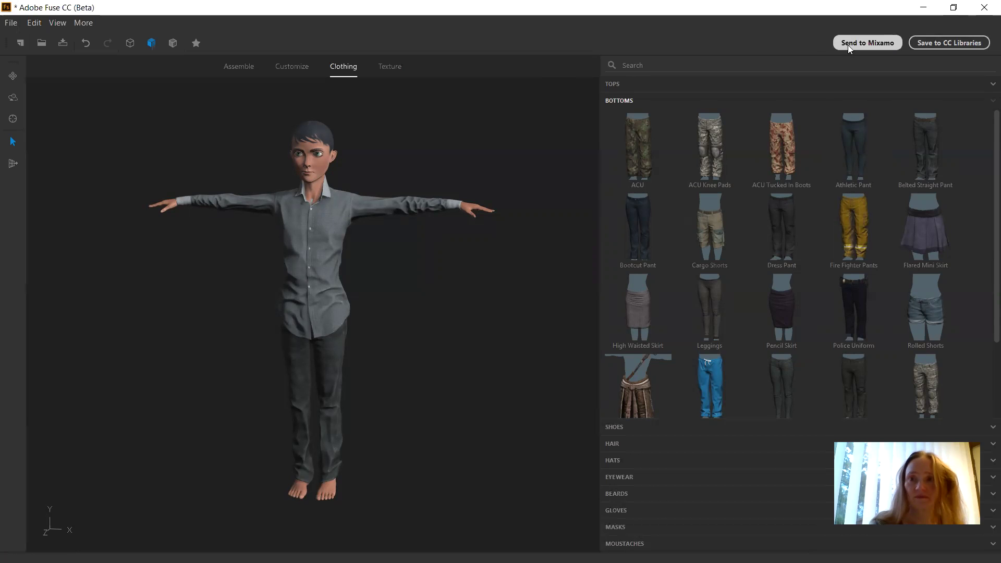
# Close Adobe Fuse and discard the unsaved assembly changes
pyautogui.click(985, 9)
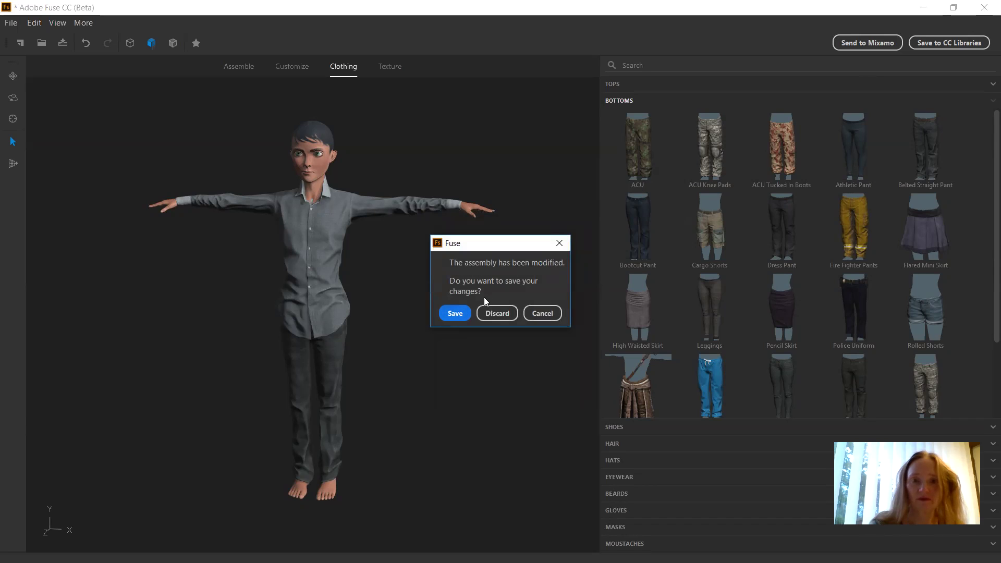
pyautogui.click(497, 314)
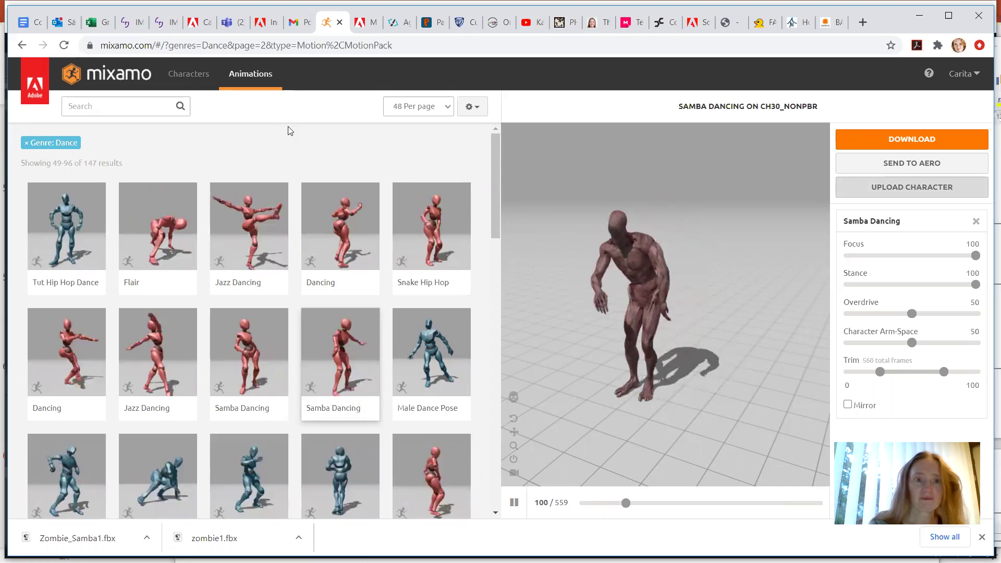
# Upload the toon_teen_fuse OBJ file from the toon_teen_fuse folder in 3Dmallit2019 as a new Mixamo character
pyautogui.click(181, 74)
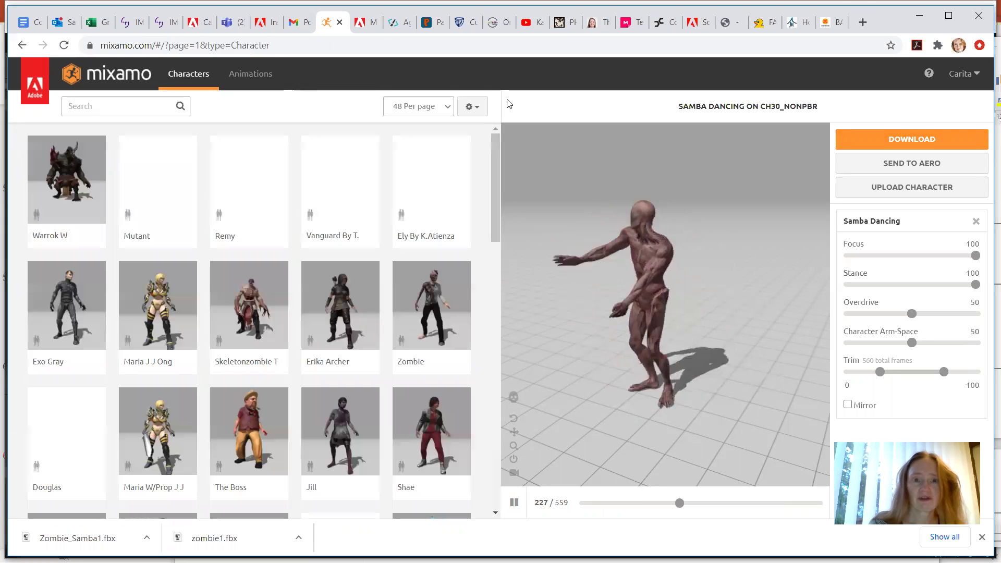
pyautogui.click(922, 189)
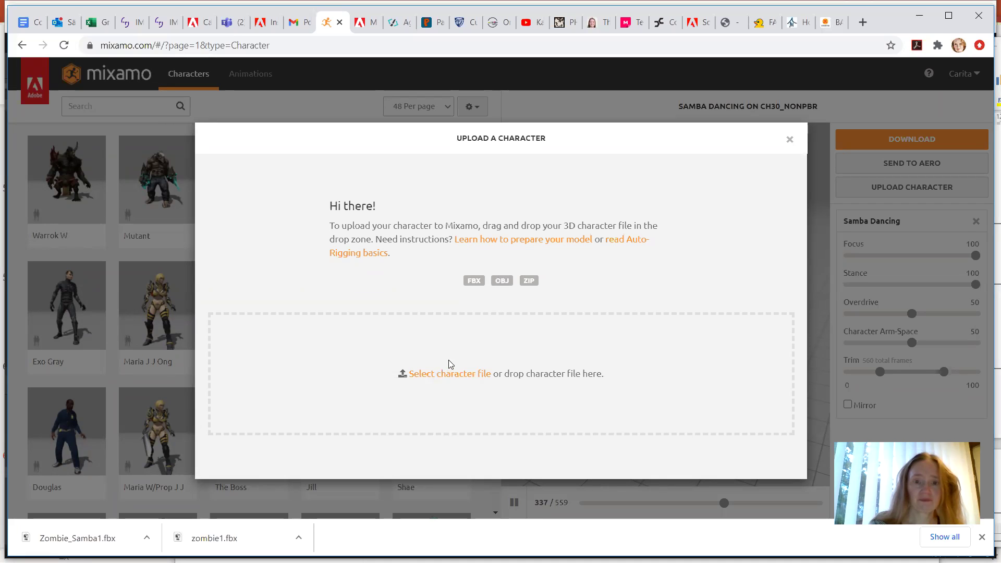
pyautogui.click(444, 375)
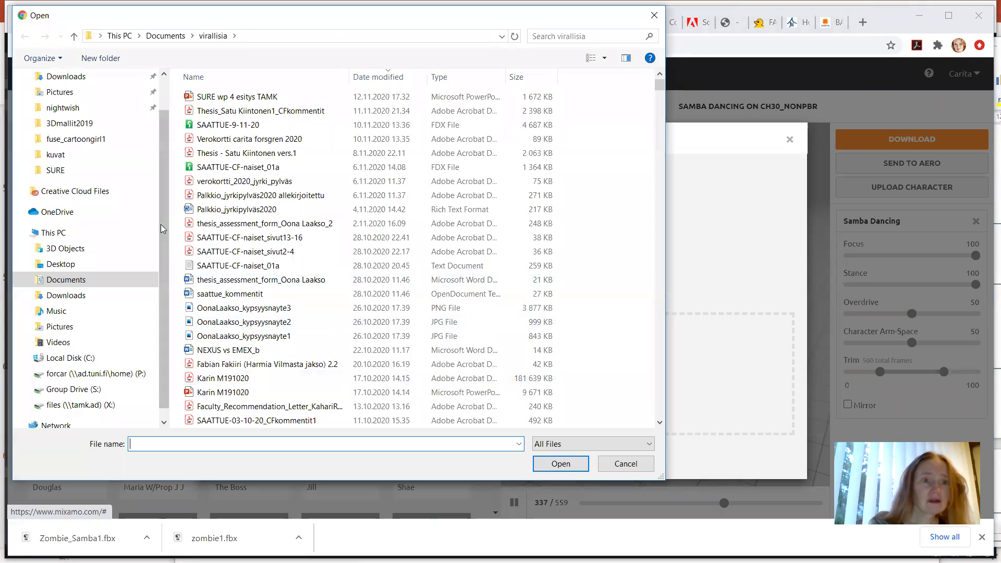
pyautogui.click(89, 125)
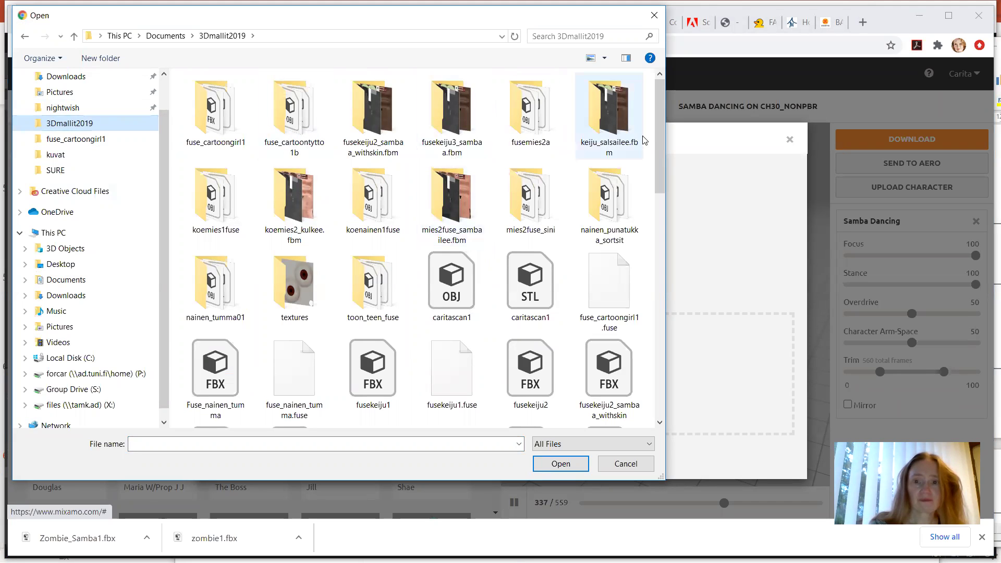
pyautogui.moveTo(661, 137); pyautogui.dragTo(644, 183)
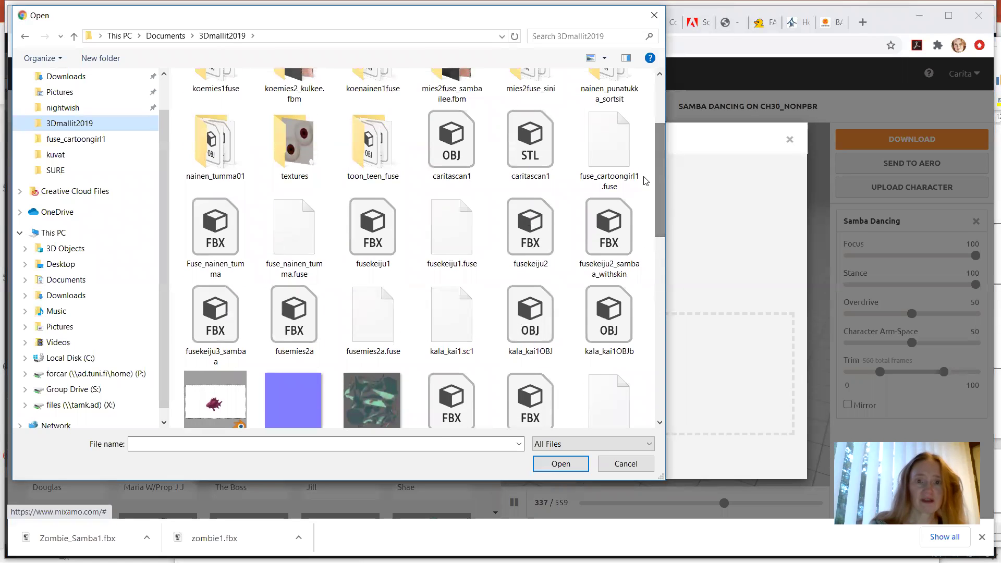
pyautogui.click(377, 143)
pyautogui.doubleClick(376, 144)
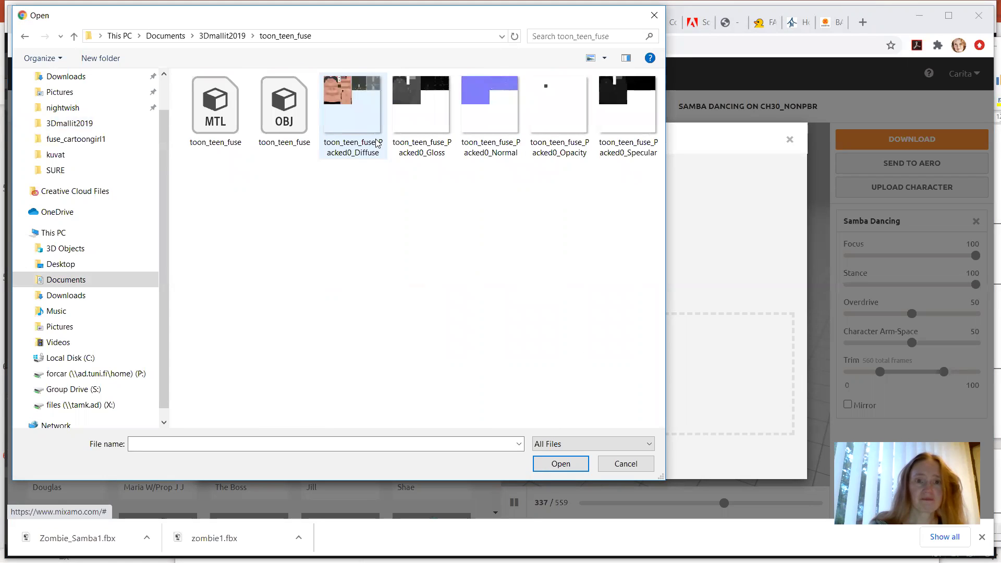
pyautogui.click(280, 112)
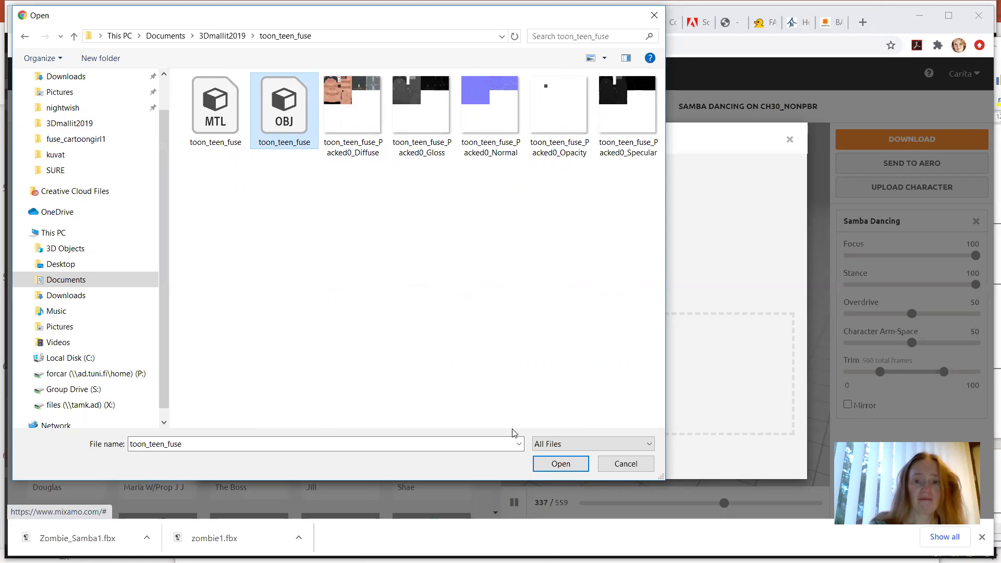
pyautogui.click(561, 463)
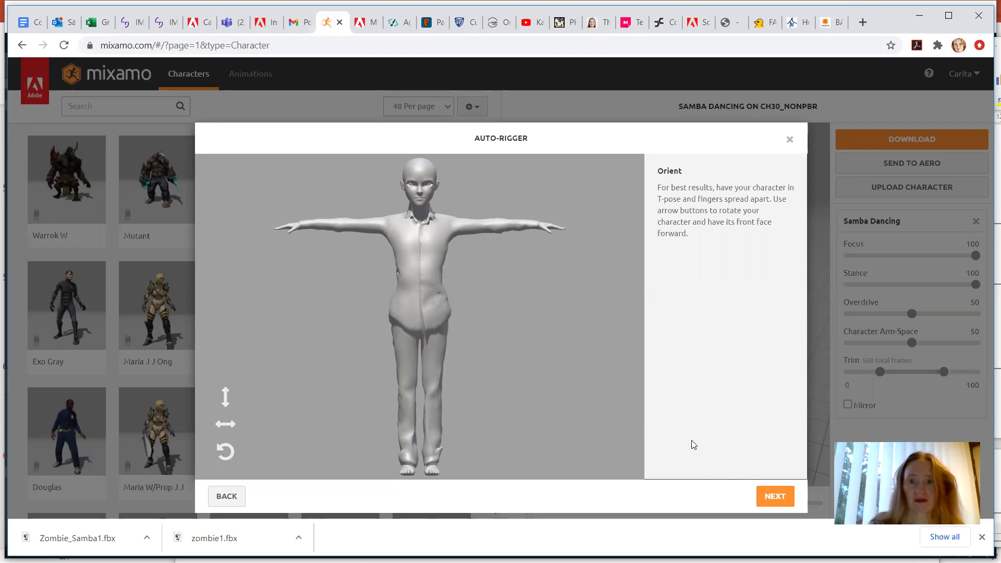
# Accept the model's orientation and place the chin marker on the chin and the symmetric wrist markers on both wrists
pyautogui.click(775, 498)
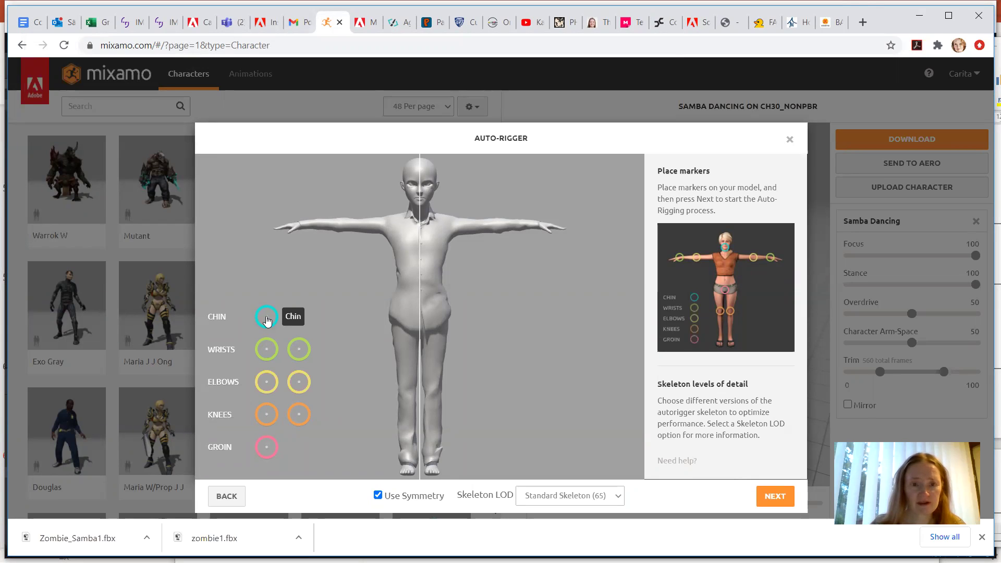
pyautogui.moveTo(267, 321)
pyautogui.mouseDown()
pyautogui.moveTo(376, 212)
pyautogui.moveTo(409, 194)
pyautogui.moveTo(421, 208)
pyautogui.mouseUp()
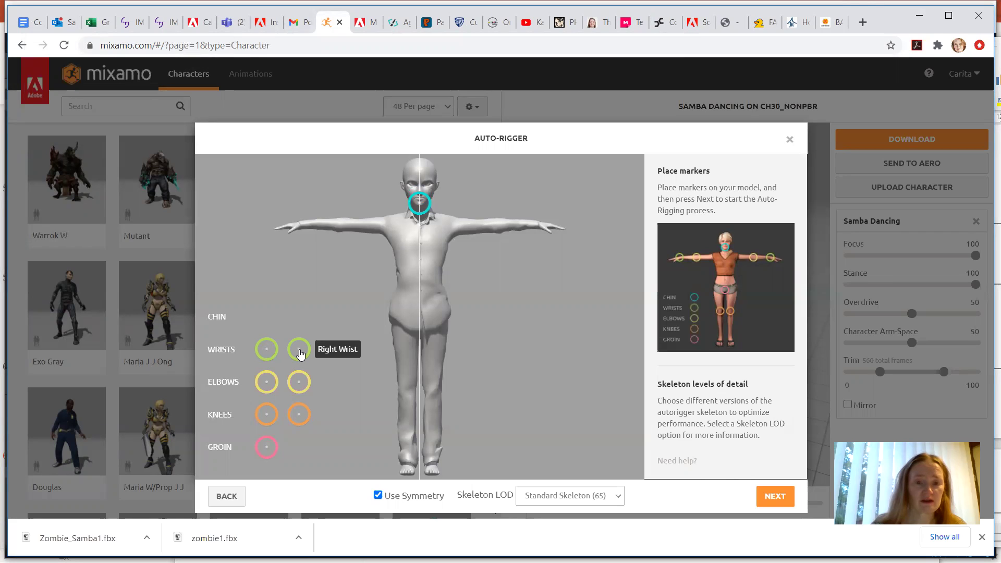
pyautogui.moveTo(299, 350); pyautogui.dragTo(316, 330)
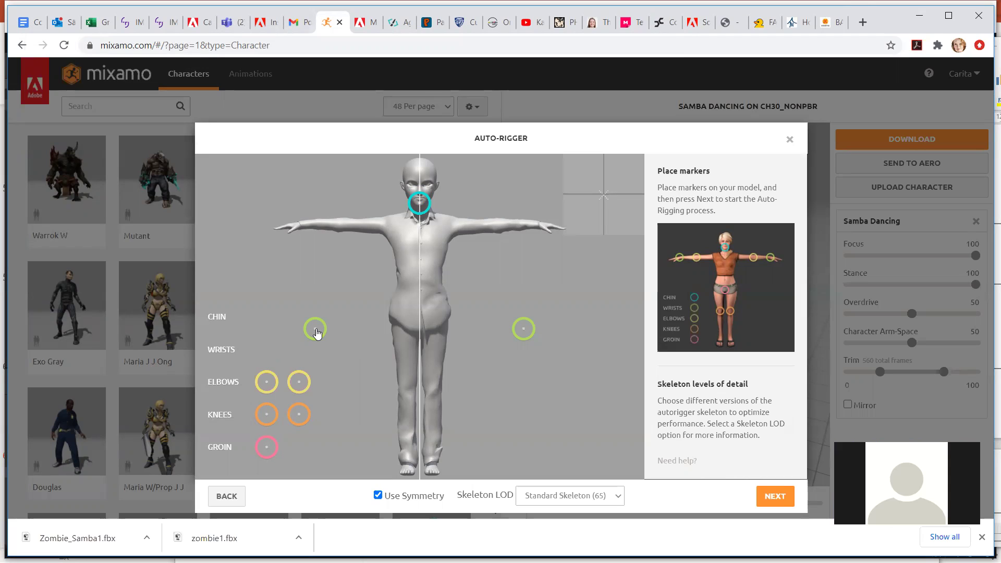
pyautogui.moveTo(317, 332); pyautogui.dragTo(299, 229)
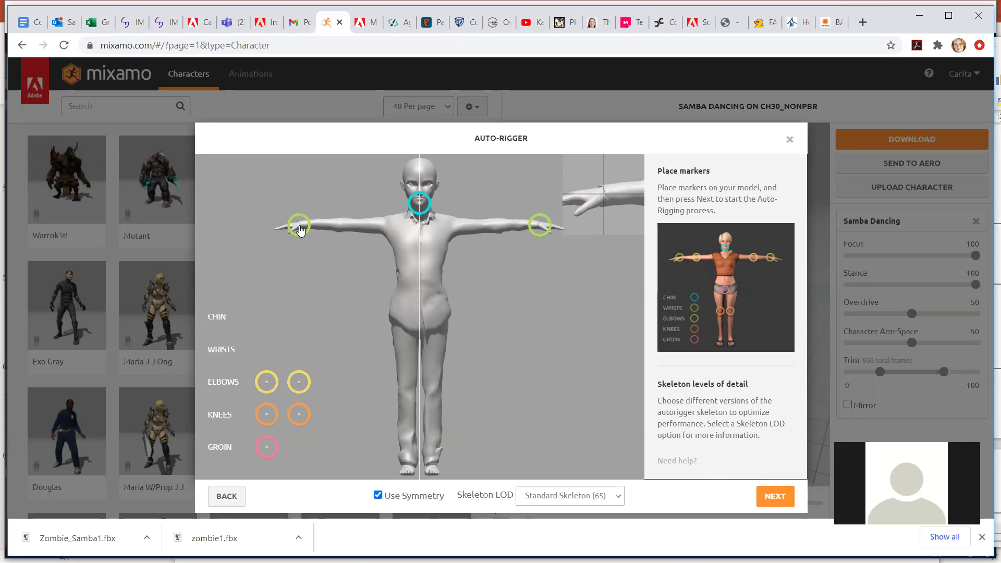
pyautogui.moveTo(300, 229); pyautogui.dragTo(300, 229)
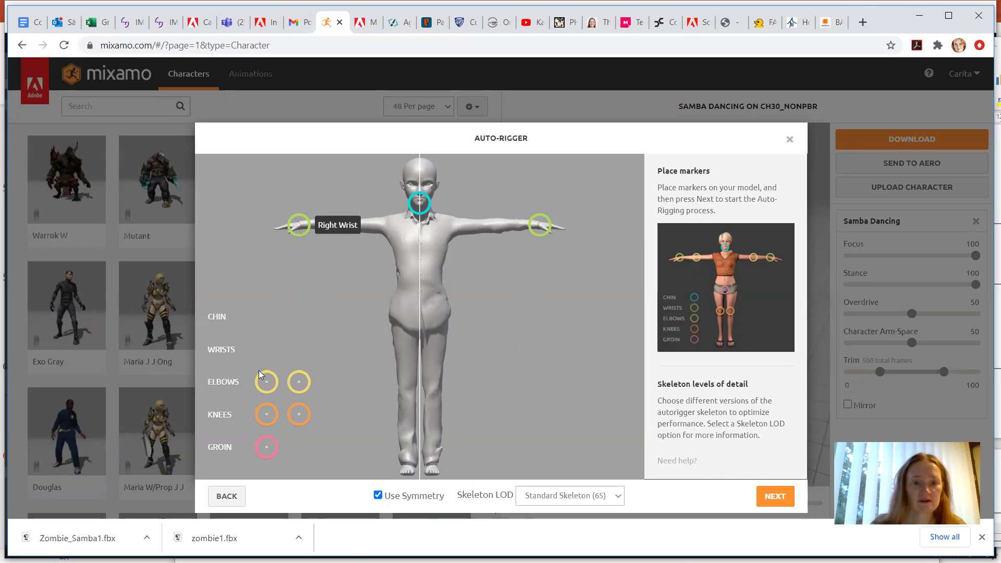
# Place the symmetric elbow markers on both elbows of the model and fine-tune their position
pyautogui.moveTo(266, 391)
pyautogui.mouseDown()
pyautogui.moveTo(346, 334)
pyautogui.moveTo(359, 314)
pyautogui.moveTo(349, 294)
pyautogui.moveTo(334, 305)
pyautogui.moveTo(422, 258)
pyautogui.moveTo(400, 256)
pyautogui.moveTo(490, 230)
pyautogui.mouseUp()
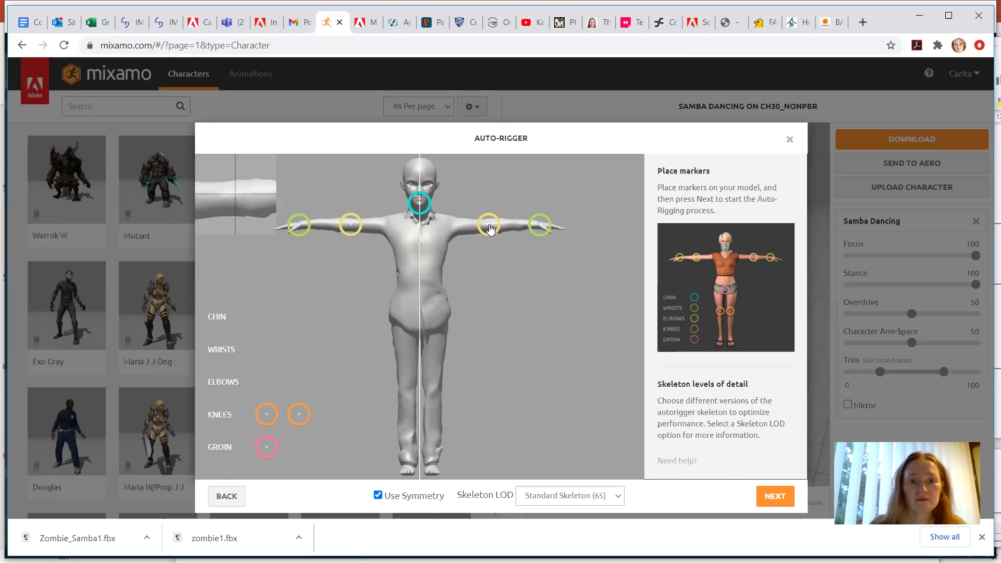
pyautogui.moveTo(490, 228); pyautogui.dragTo(493, 230)
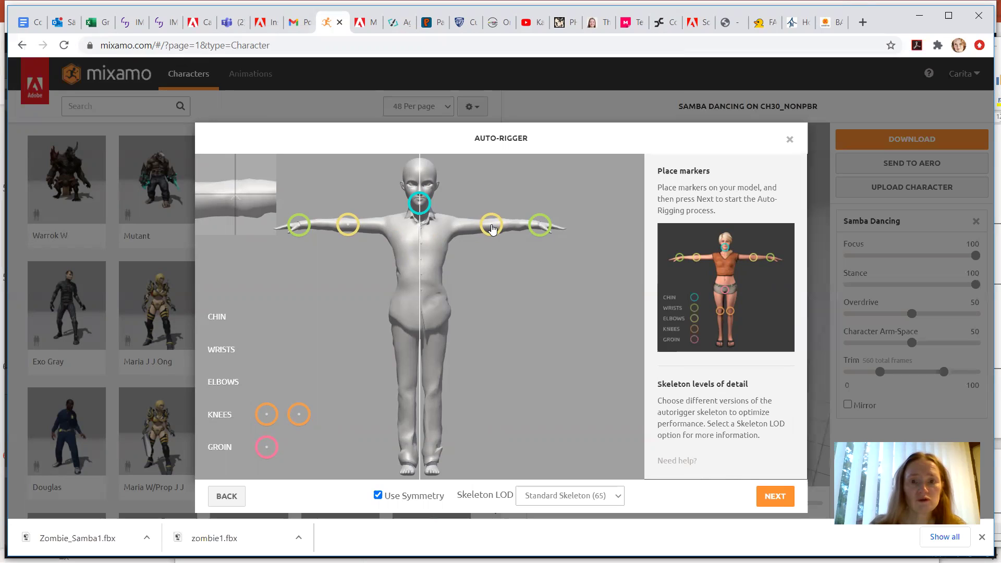
pyautogui.moveTo(492, 228); pyautogui.dragTo(492, 228)
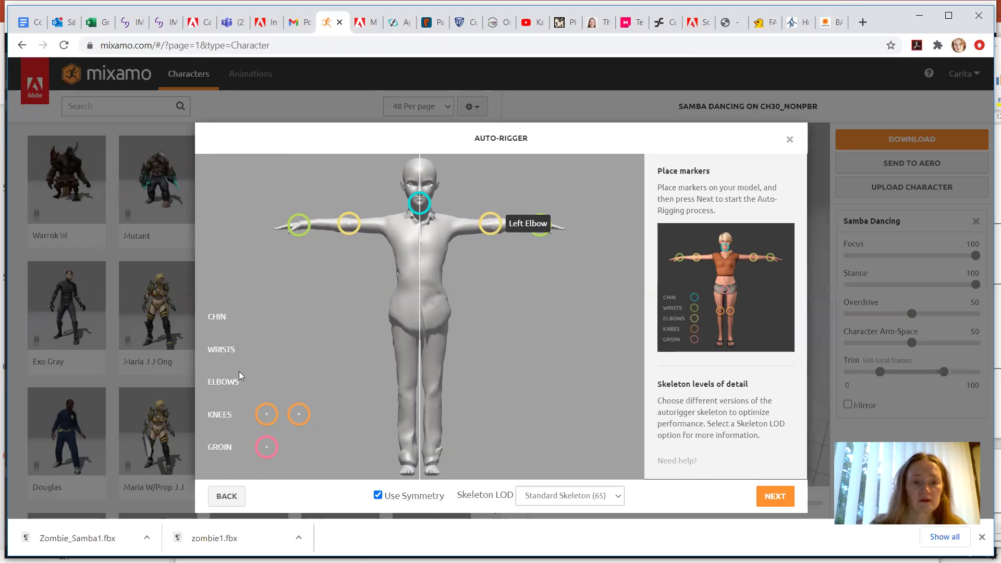
# Place the symmetric knee markers on both knees and the groin marker on the centre line at the crotch
pyautogui.moveTo(267, 417)
pyautogui.mouseDown()
pyautogui.moveTo(343, 414)
pyautogui.moveTo(409, 397)
pyautogui.mouseUp()
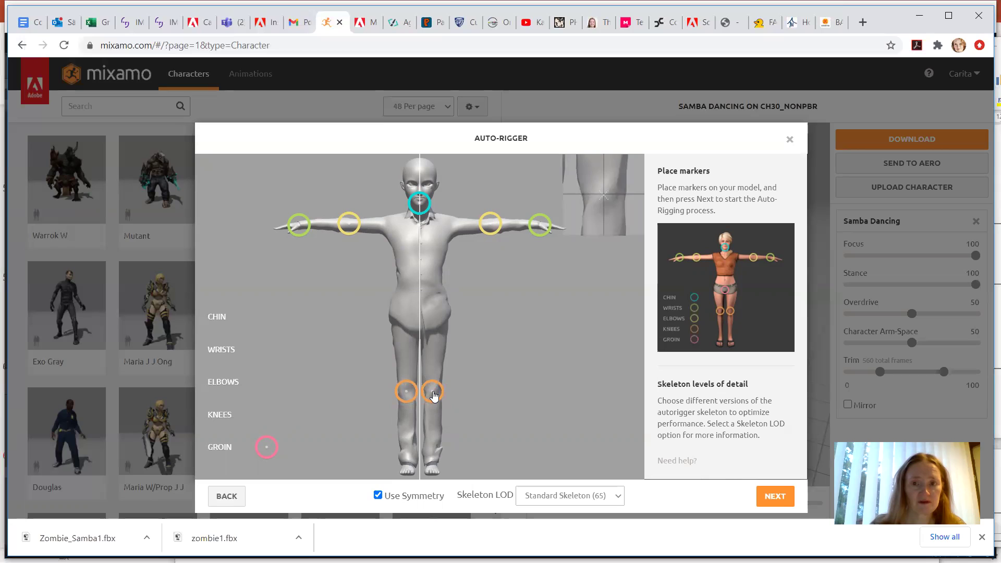
pyautogui.moveTo(435, 396); pyautogui.dragTo(435, 396)
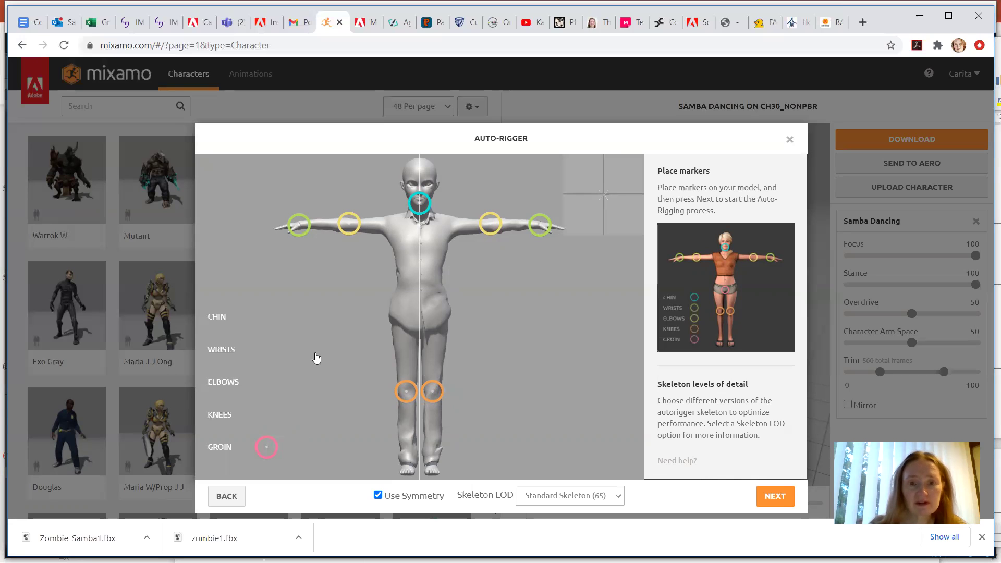
pyautogui.moveTo(321, 351)
pyautogui.mouseDown()
pyautogui.moveTo(392, 303)
pyautogui.moveTo(423, 323)
pyautogui.mouseUp()
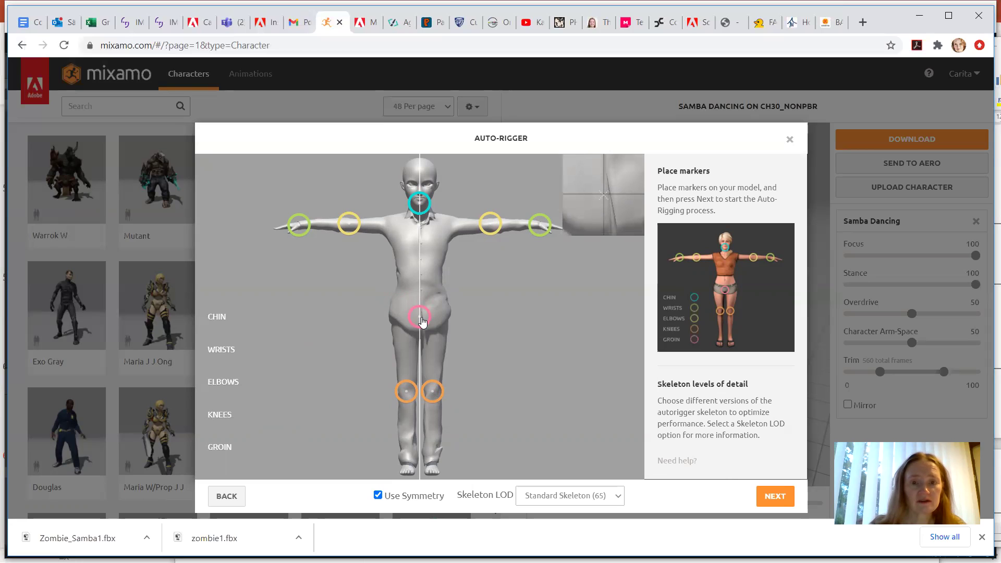
pyautogui.moveTo(422, 321); pyautogui.dragTo(422, 319)
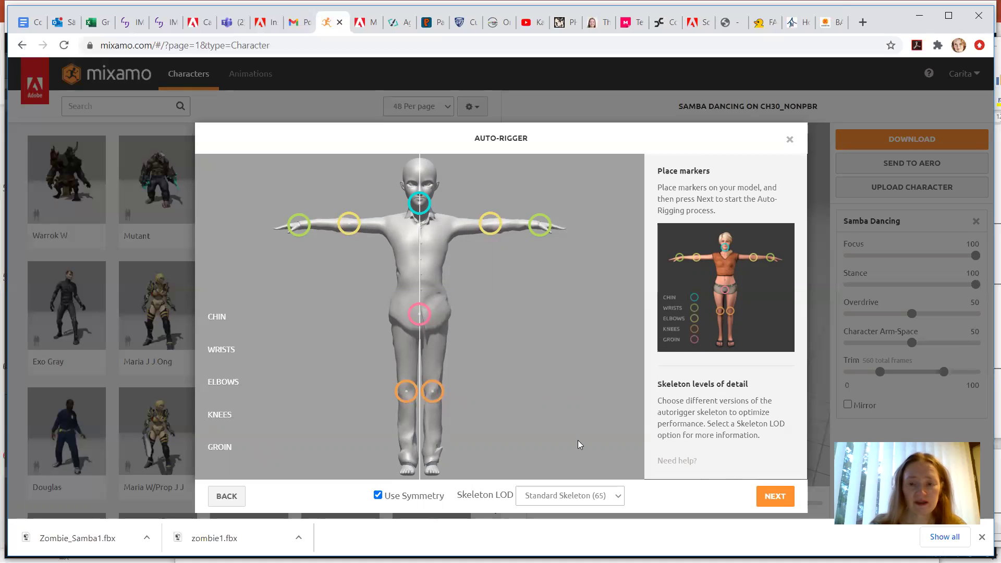
# Auto-rig the character with the Standard Skeleton (65), review the rigged result from the front and accept it
pyautogui.click(618, 500)
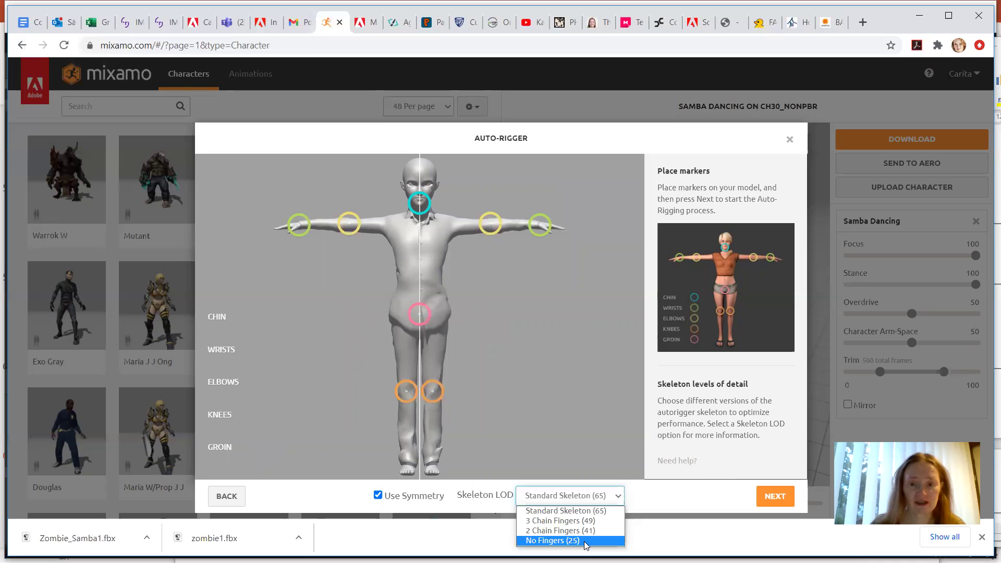
pyautogui.click(588, 511)
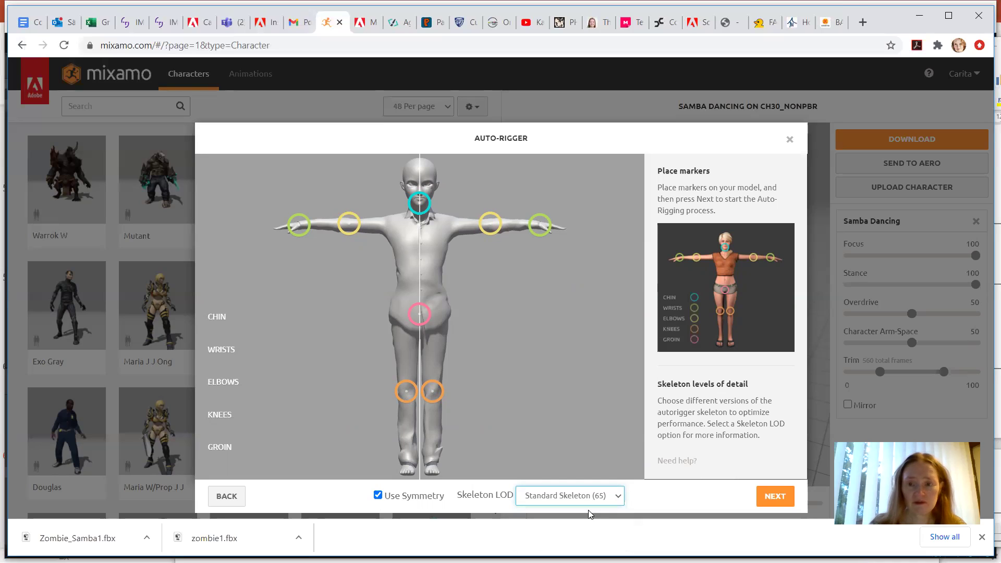
pyautogui.click(775, 500)
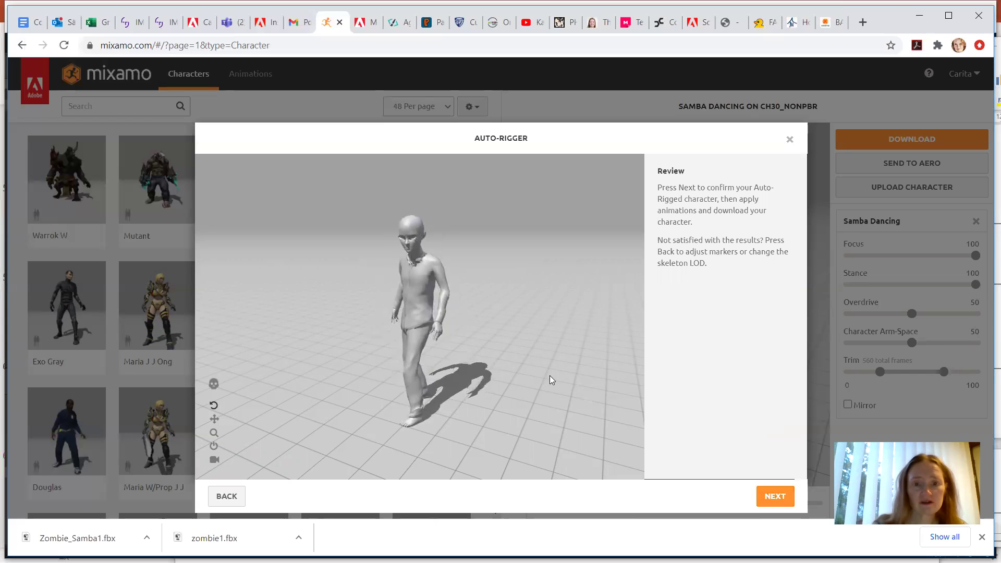
pyautogui.moveTo(519, 346); pyautogui.dragTo(554, 348)
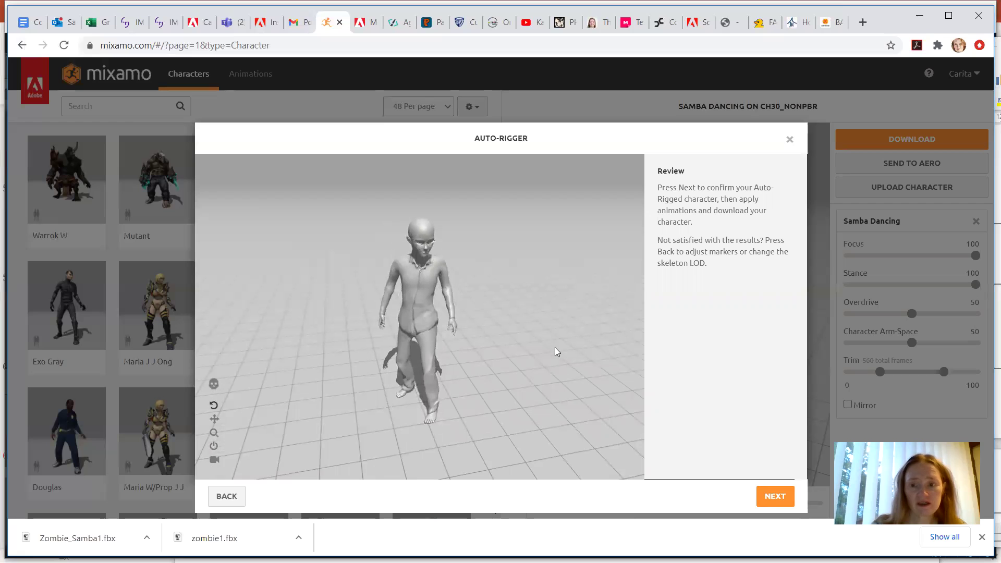
pyautogui.click(766, 497)
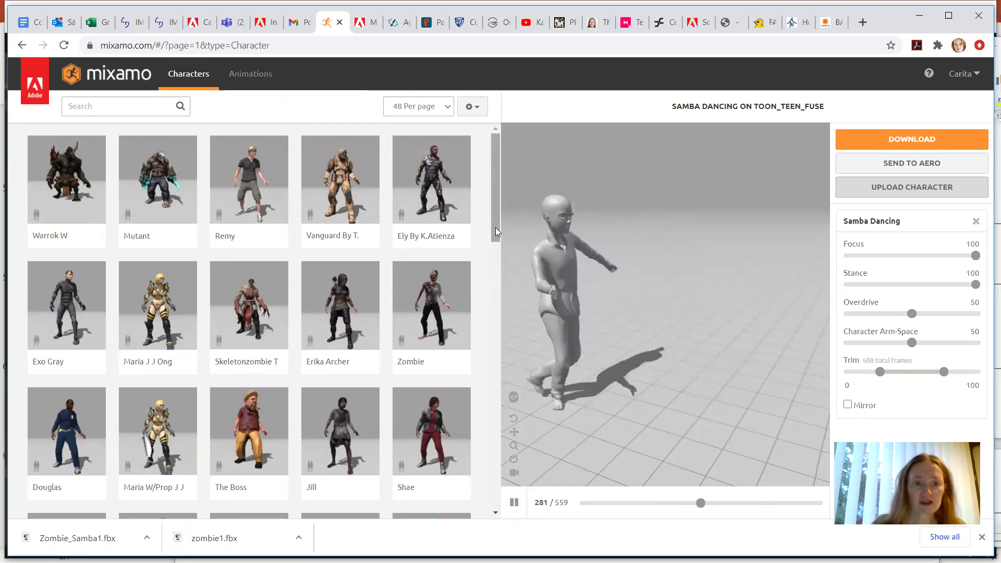
# Search the animation library for "walk"
pyautogui.click(253, 81)
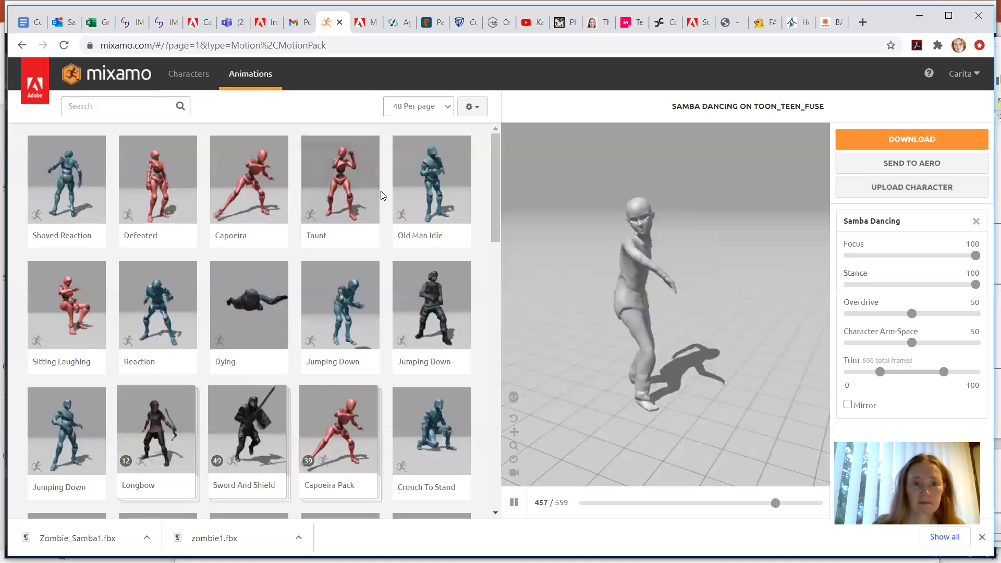
pyautogui.moveTo(494, 209)
pyautogui.mouseDown()
pyautogui.moveTo(494, 222)
pyautogui.moveTo(495, 200)
pyautogui.mouseUp()
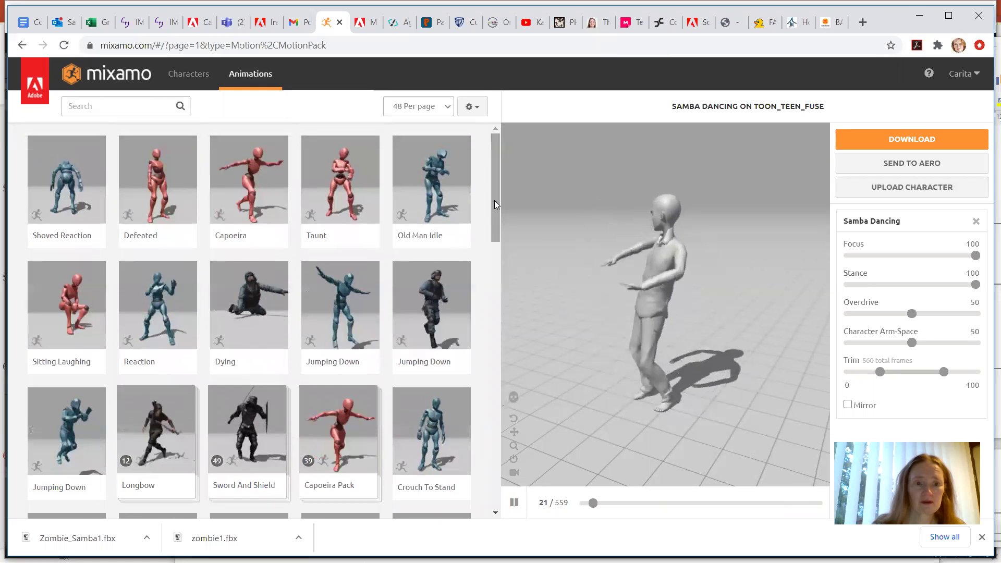
pyautogui.click(107, 106)
pyautogui.write('wa')
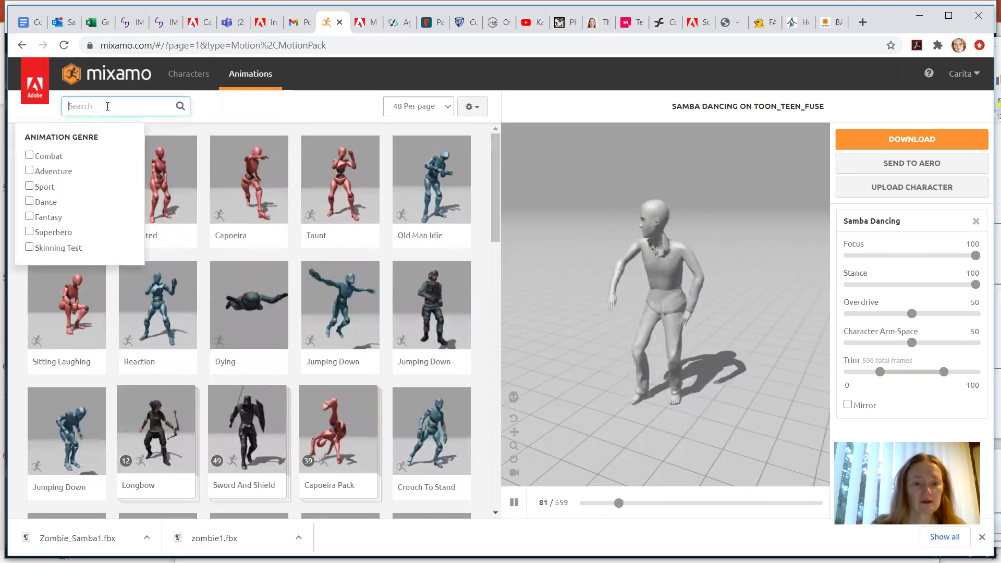
pyautogui.write('lk')
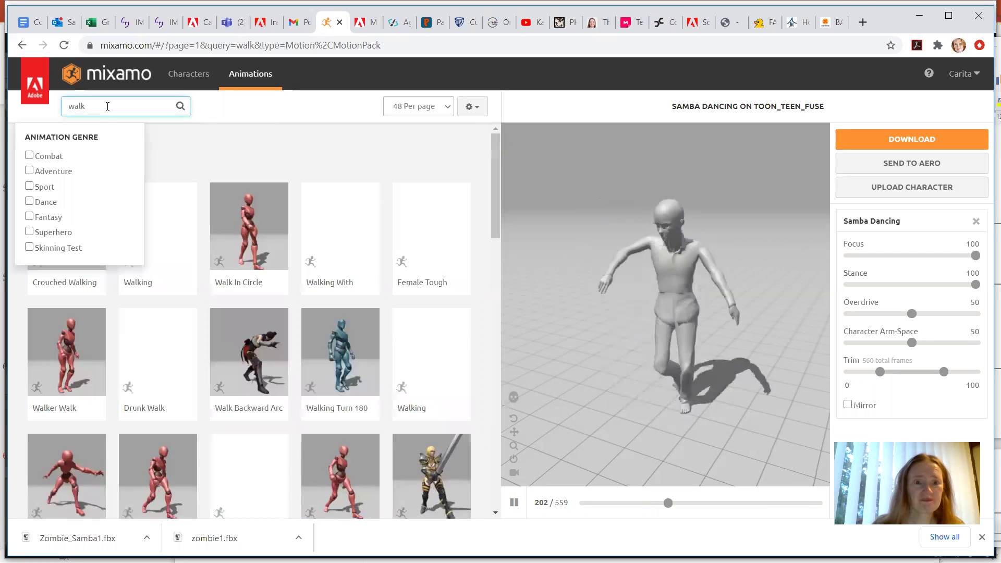
pyautogui.click(261, 107)
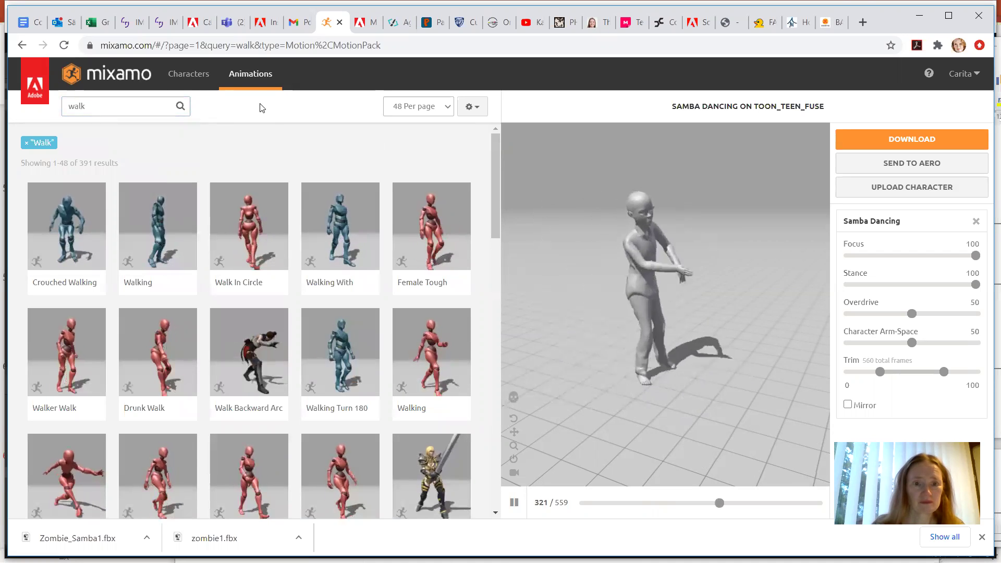
# Apply the red-figure Walking animation between Orc Walk and Dwarf Walk to the toon_teen_fuse character
pyautogui.moveTo(161, 297)
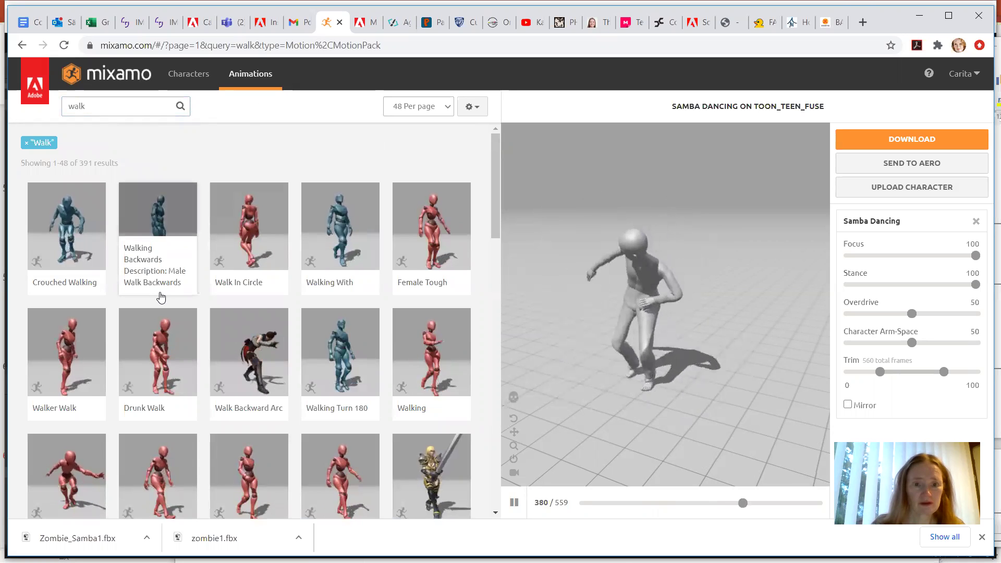
pyautogui.scroll(-2, 162, 297)
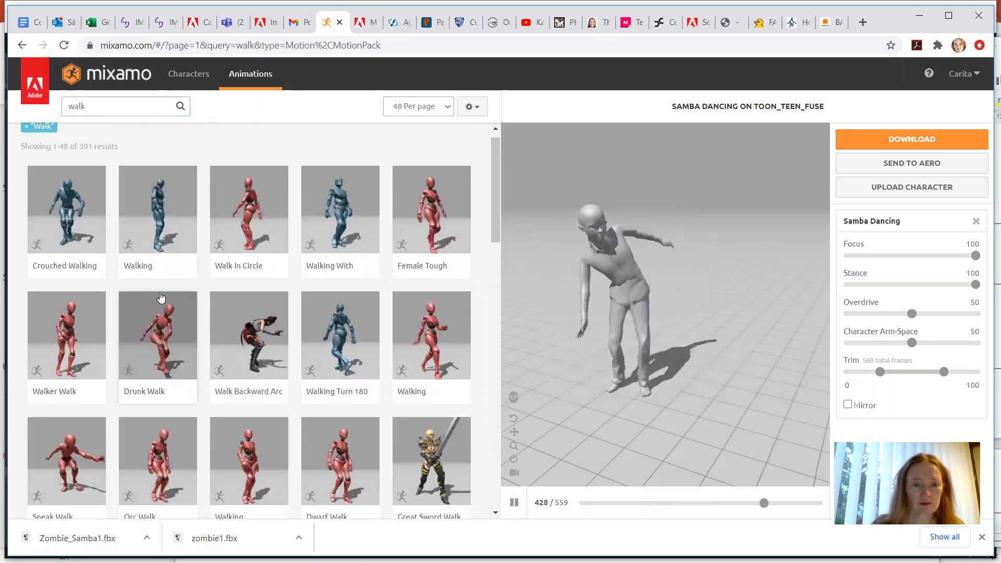
pyautogui.scroll(-1, 162, 298)
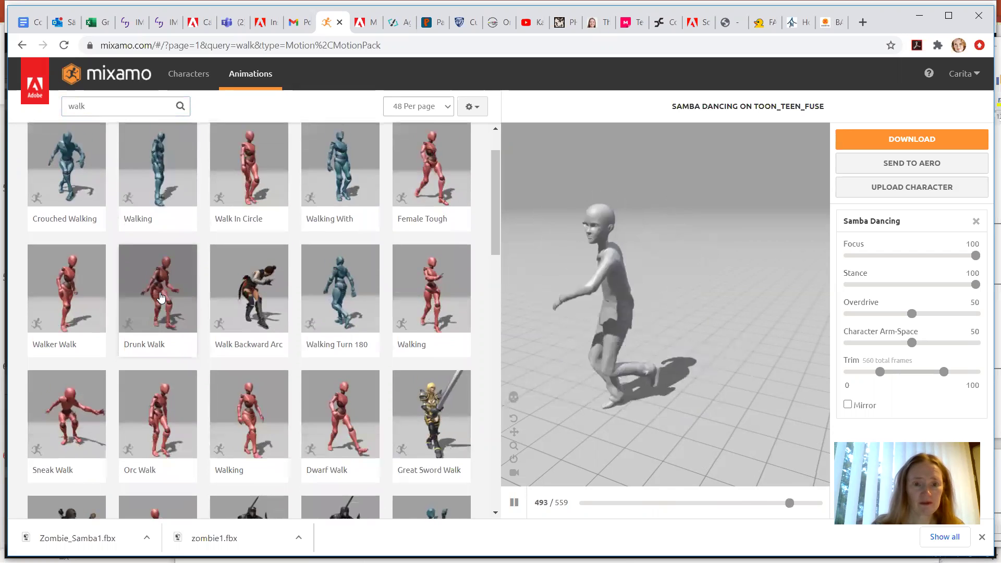
pyautogui.scroll(-2, 161, 297)
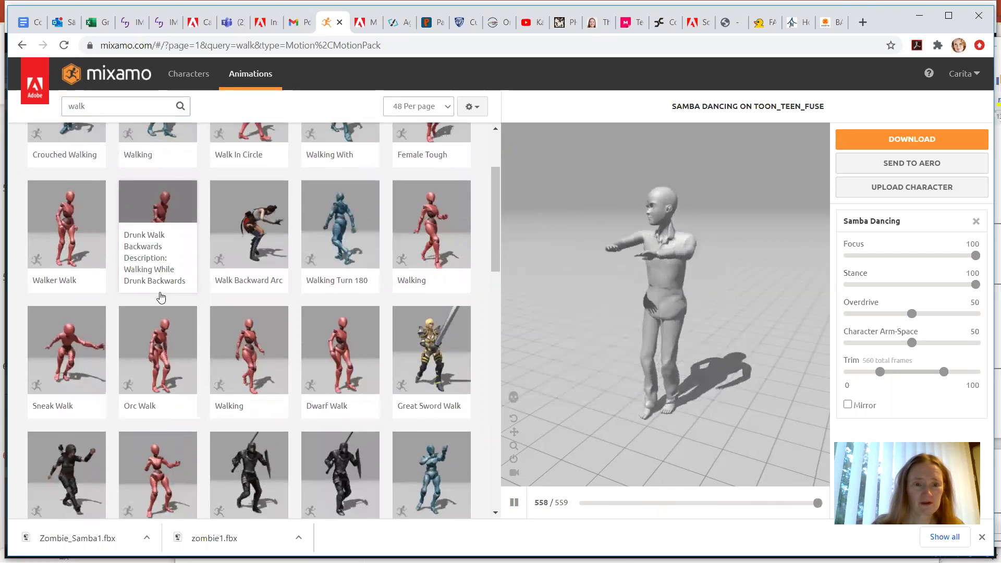
pyautogui.click(272, 368)
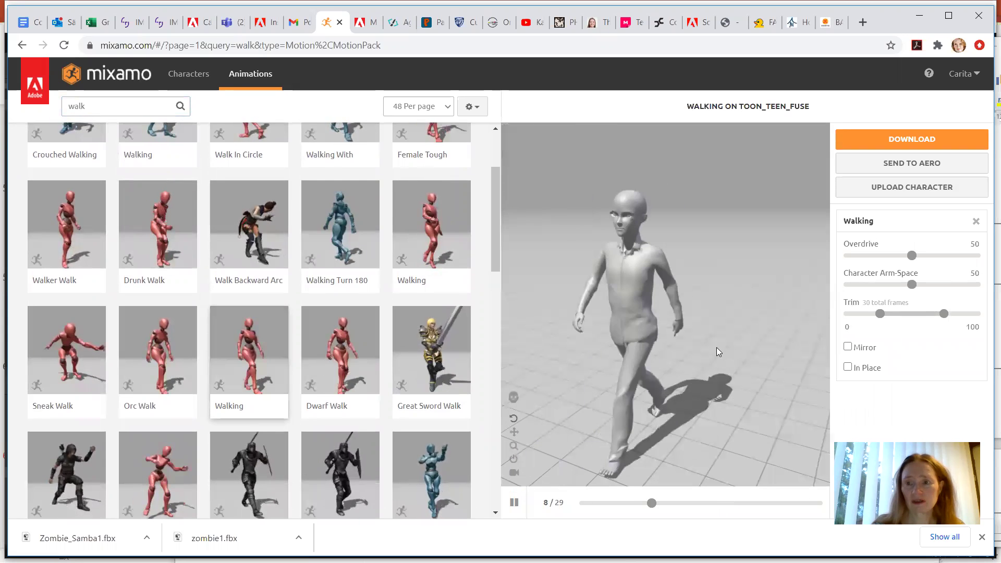
# Apply the Dwarf Walk animation to the toon_teen_fuse character and make it walk in place
pyautogui.click(848, 367)
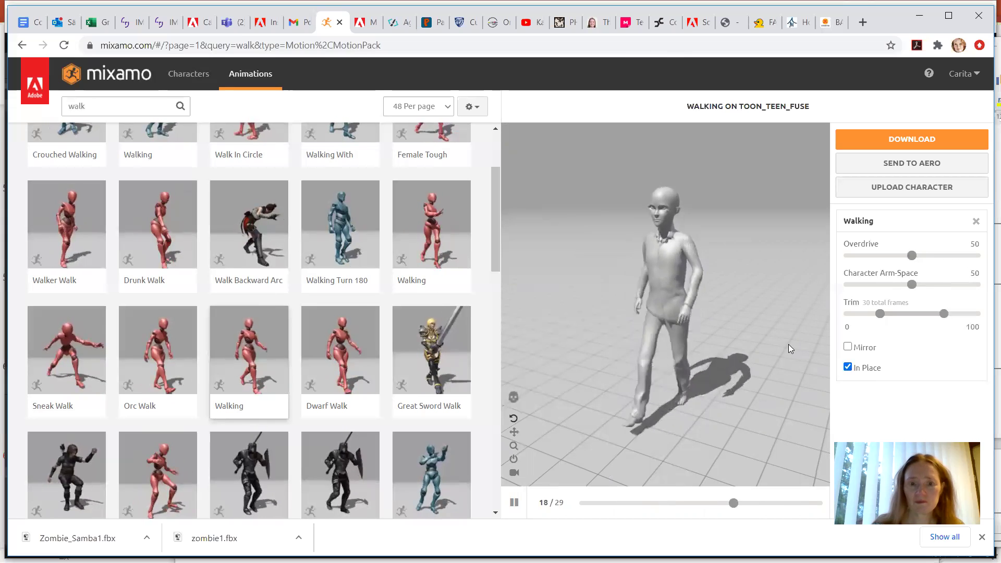
pyautogui.click(348, 340)
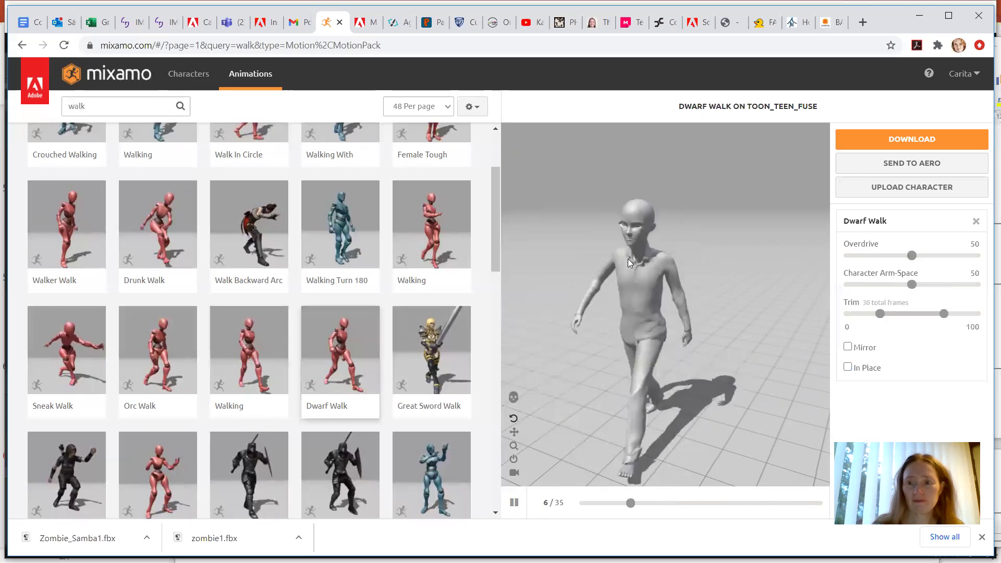
pyautogui.click(847, 367)
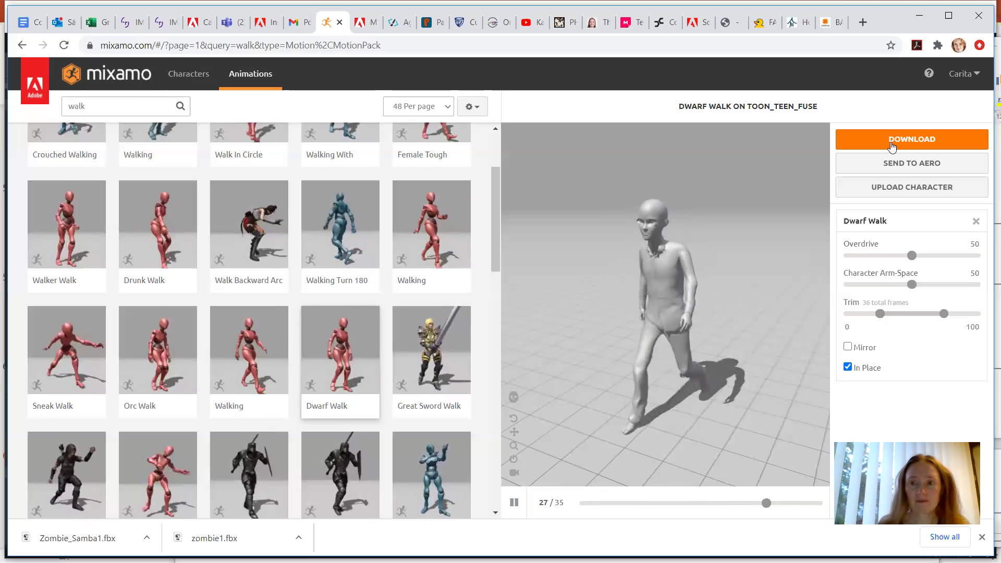
# Download the animated character as FBX with skin at 30 fps, saved as Toon_teen_walking in the toon_teen_fuse folder
pyautogui.click(891, 142)
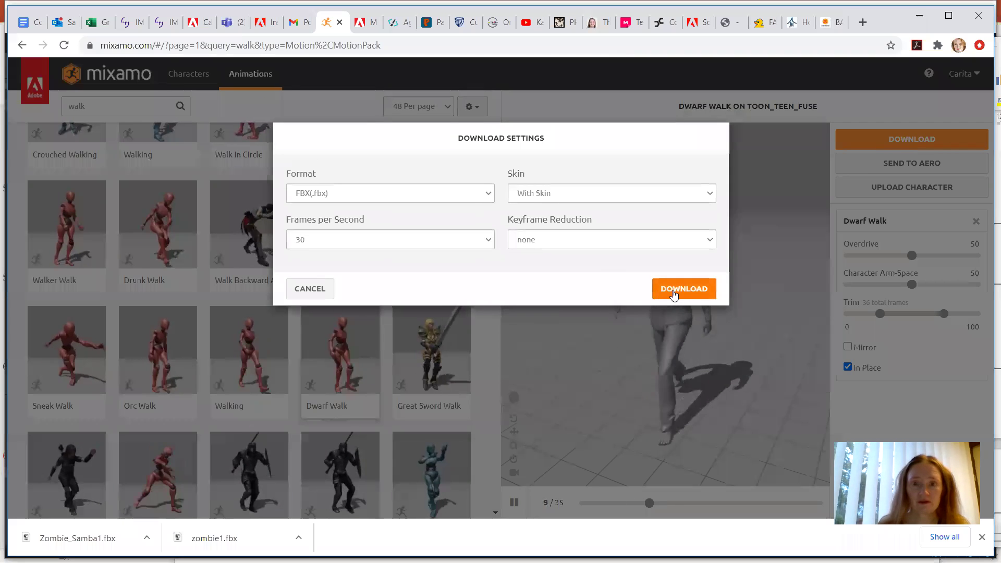
pyautogui.click(683, 289)
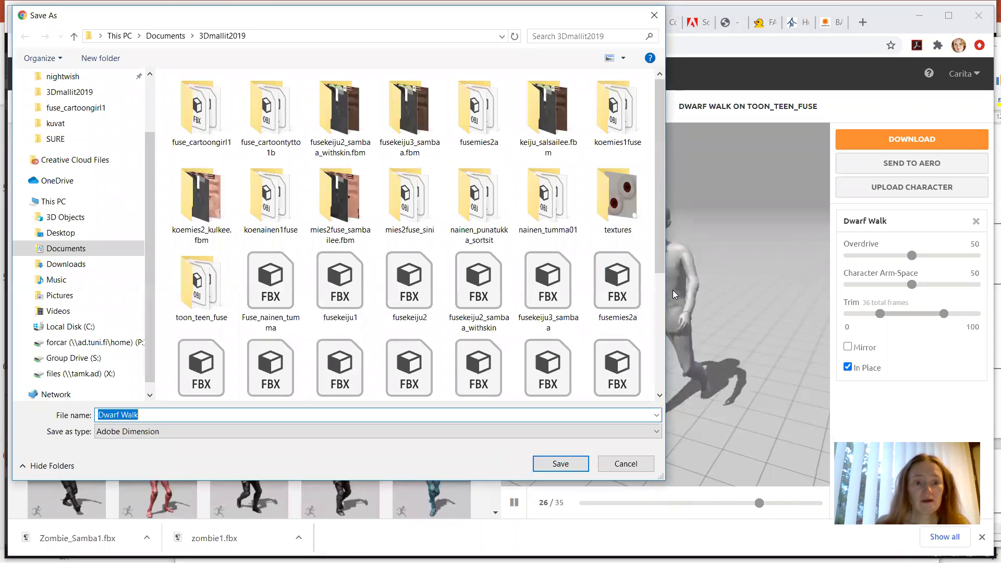
pyautogui.write('Toon_teen_walking')
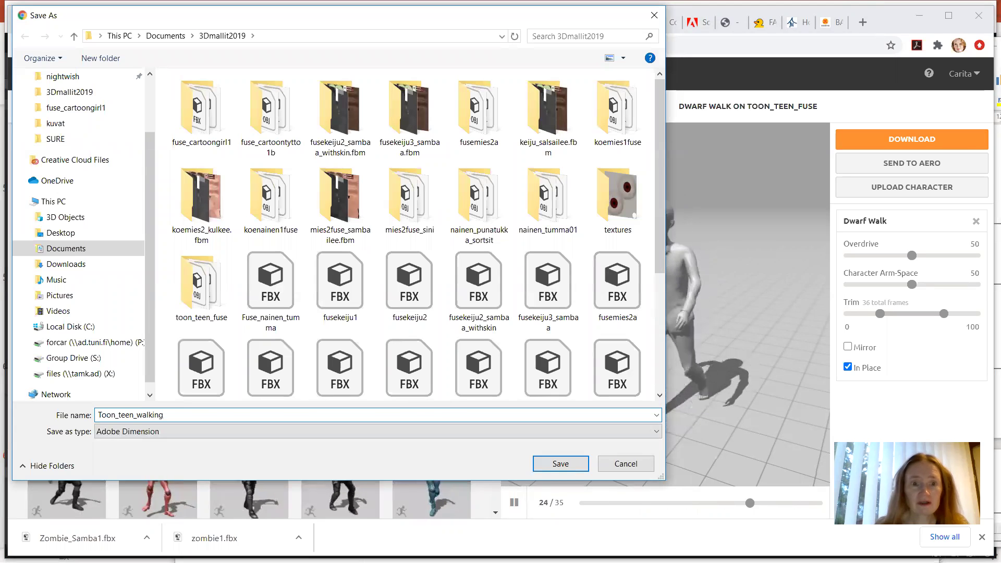
pyautogui.click(199, 276)
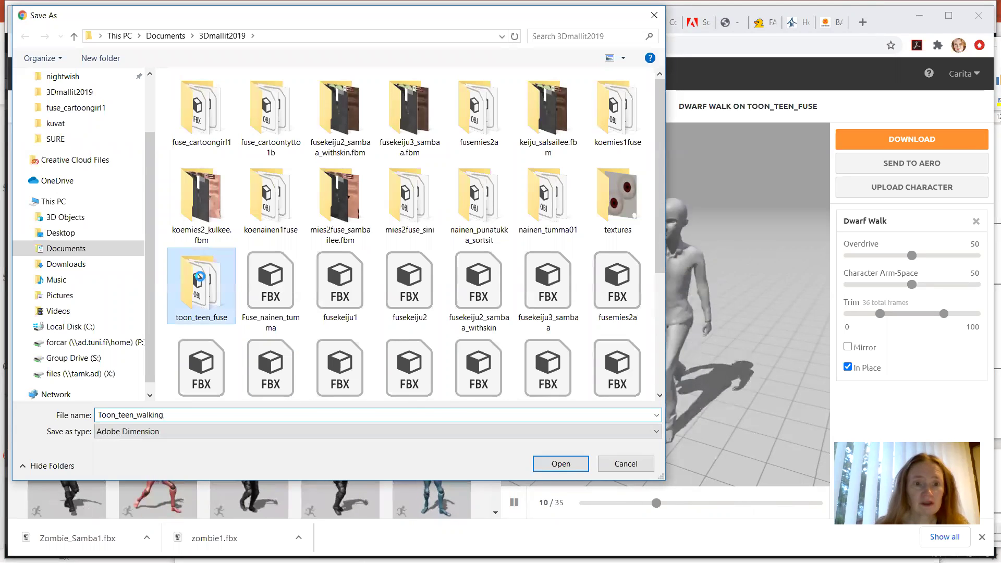
pyautogui.doubleClick(199, 276)
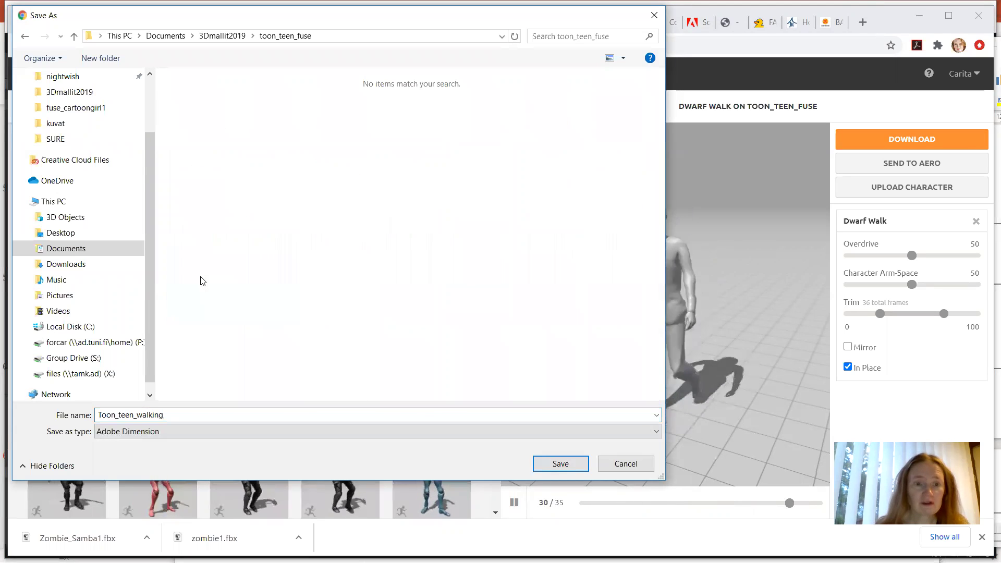
pyautogui.click(554, 465)
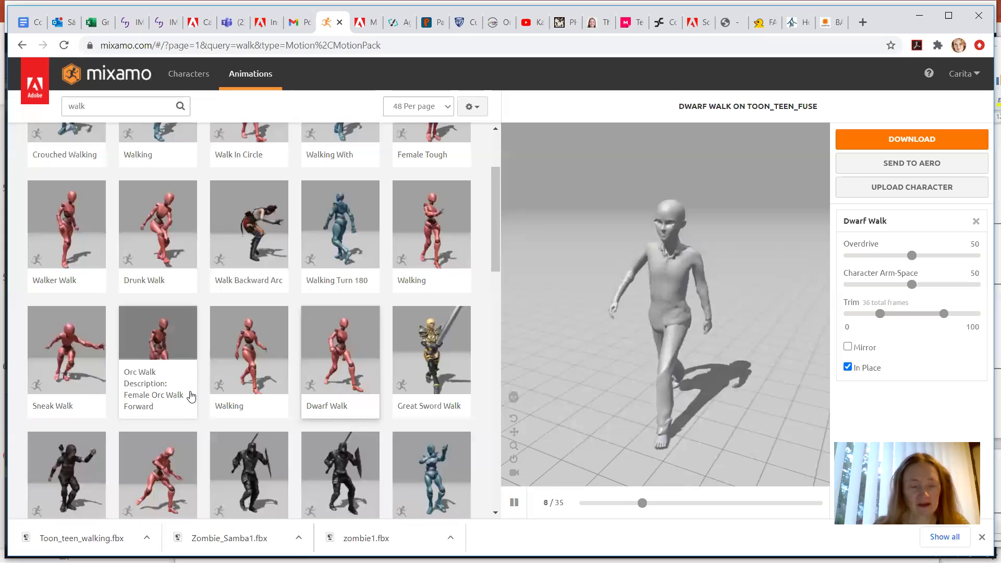
# Launch Blender, dismiss the splash screen and delete the default cube
pyautogui.press('super')
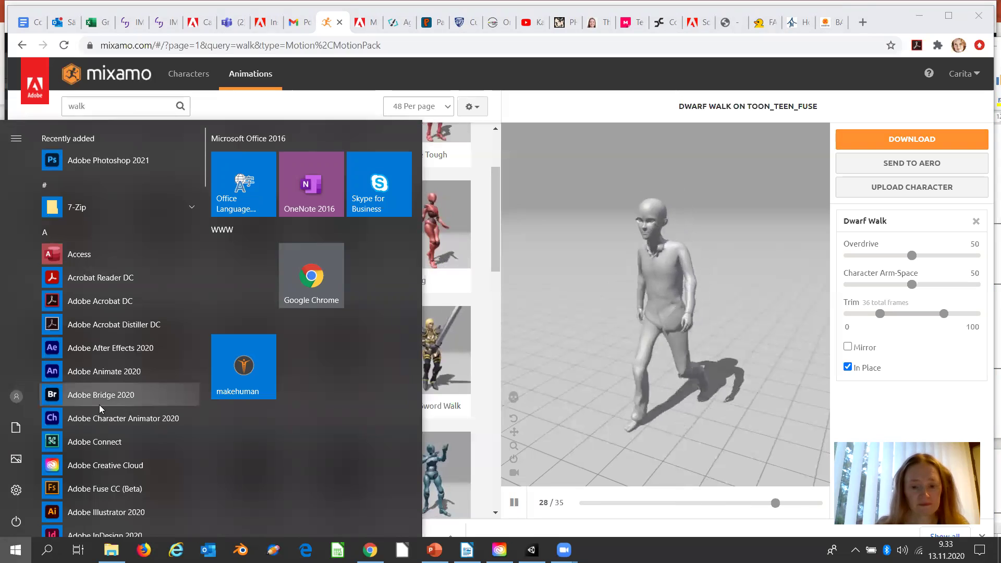
pyautogui.write('bl')
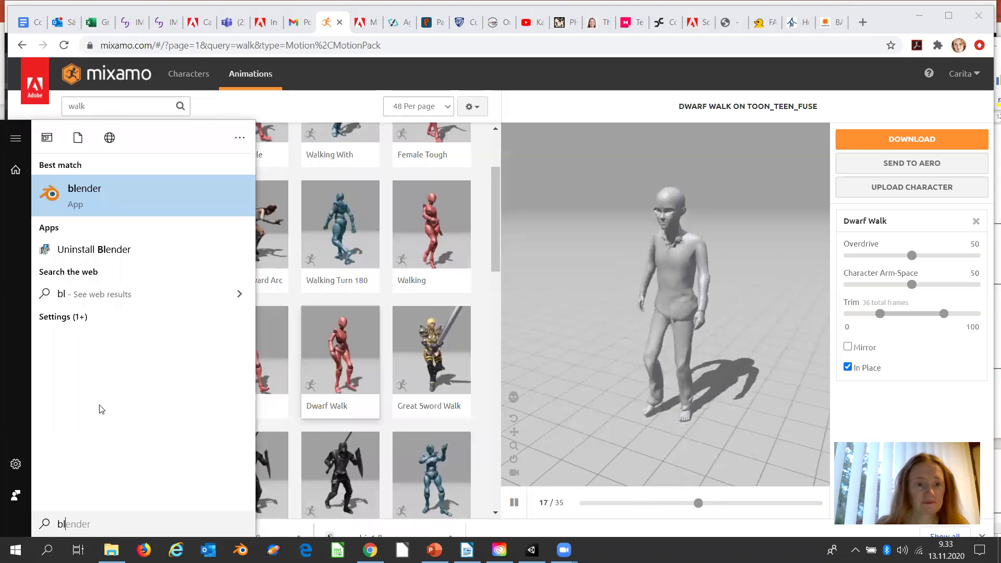
pyautogui.click(82, 198)
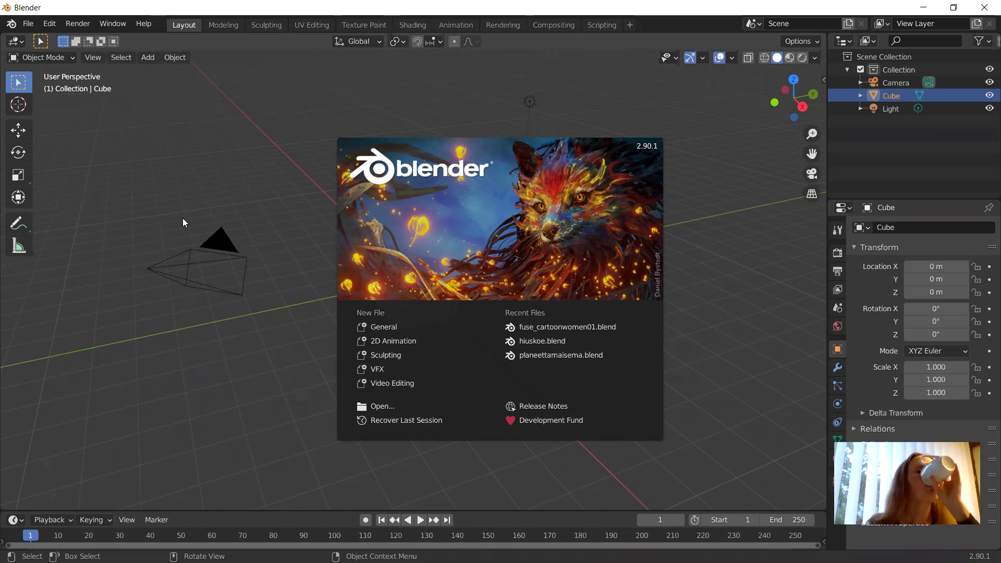
pyautogui.click(220, 201)
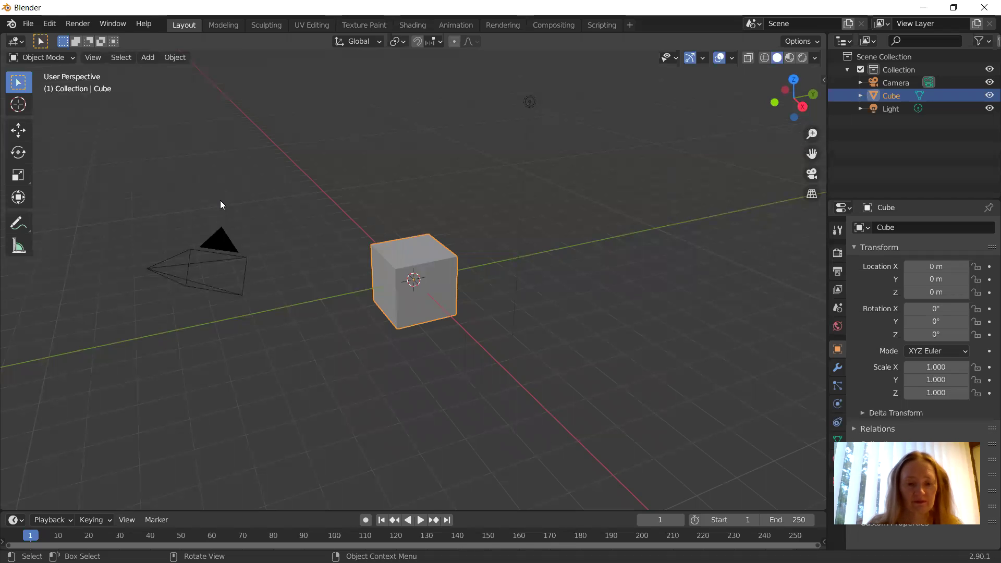
pyautogui.press('x')
pyautogui.click(220, 202)
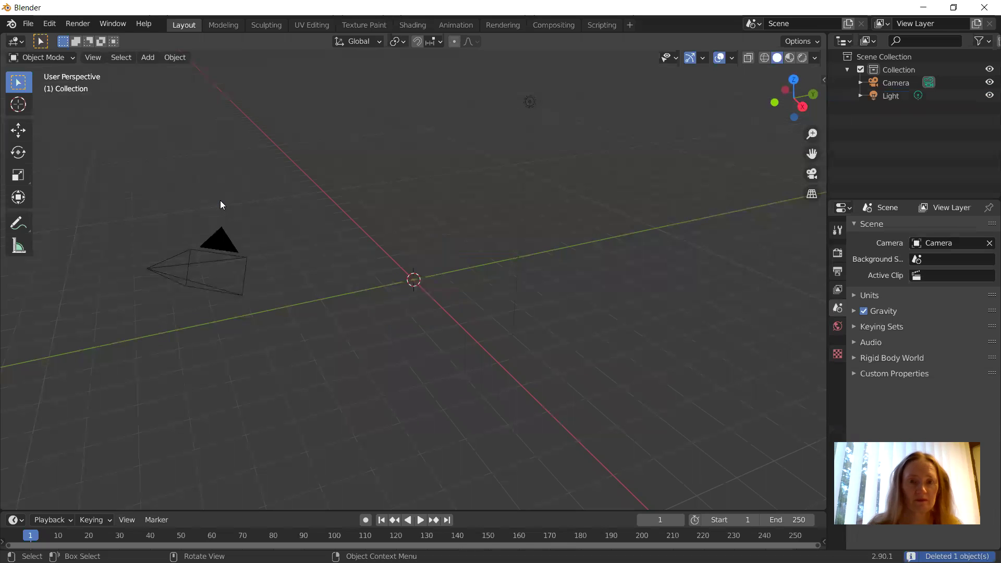
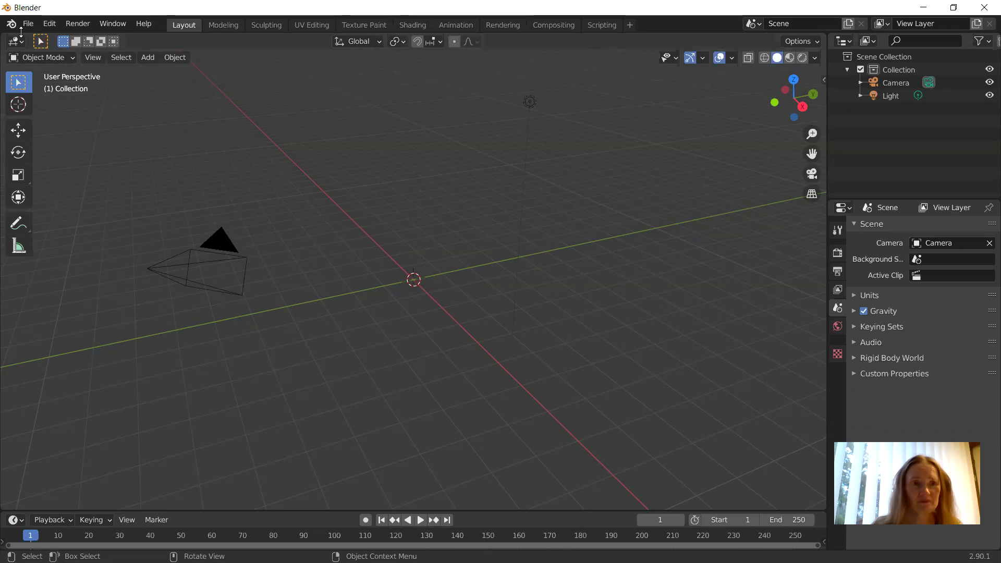
# Start an FBX import and choose Zombie_Samba1.fbx from the 3Dmallit2019 folder in Documents
pyautogui.click(28, 24)
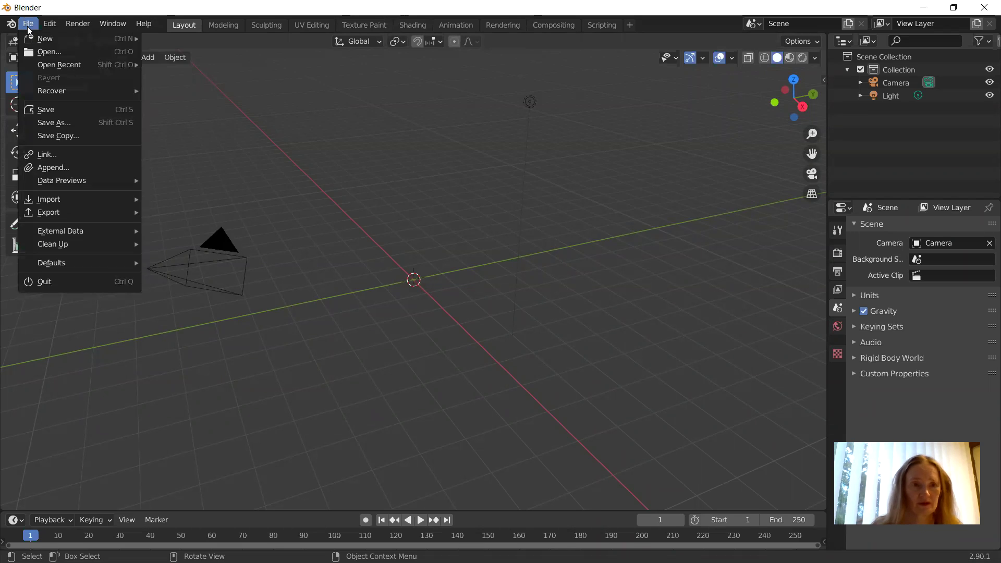
pyautogui.moveTo(95, 202)
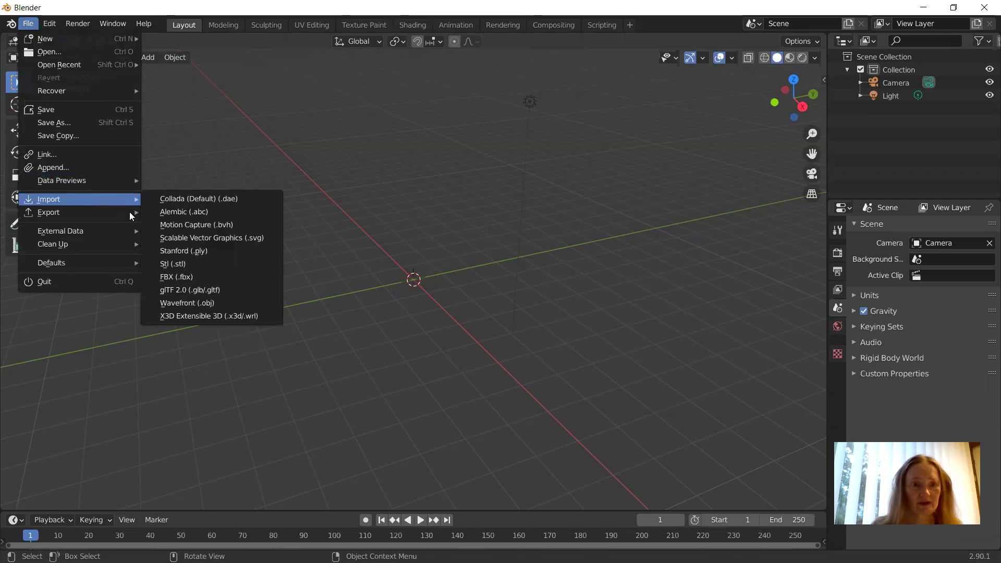
pyautogui.click(174, 279)
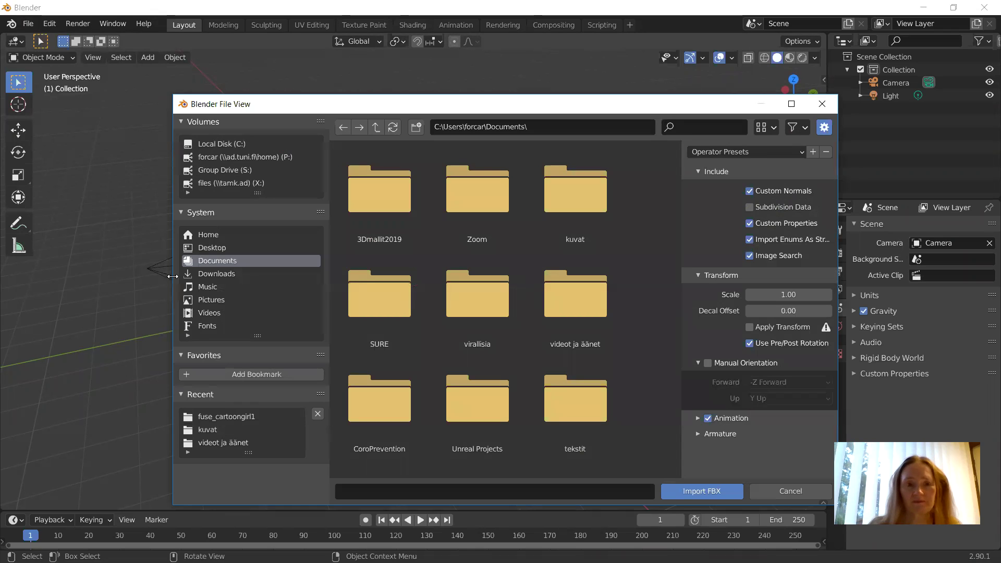
pyautogui.click(388, 190)
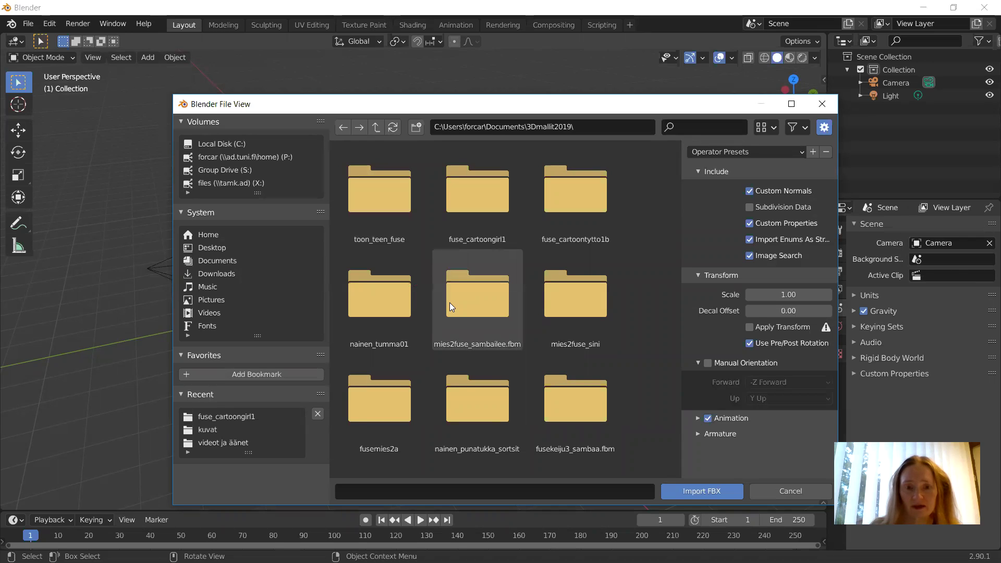
pyautogui.scroll(-4, 450, 305)
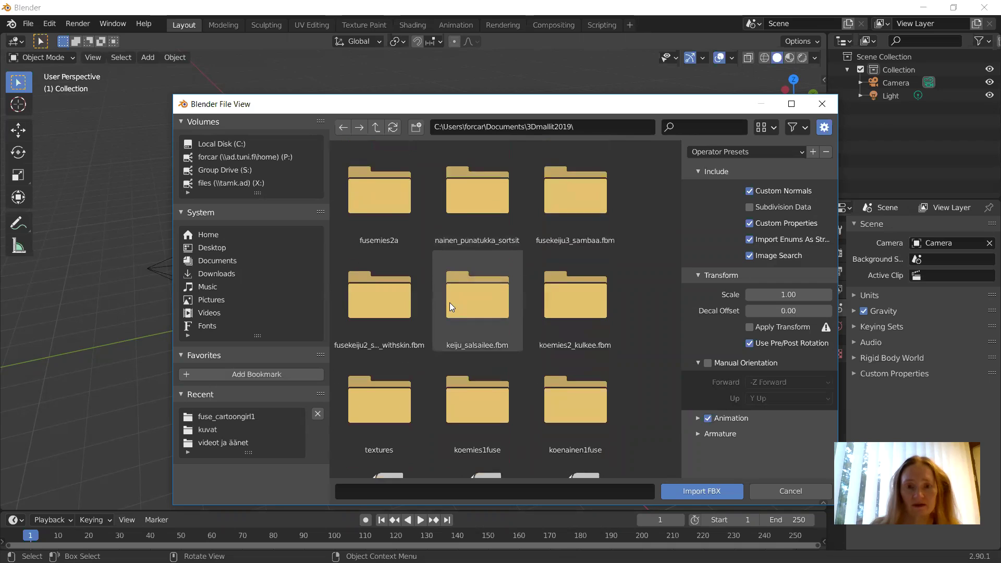
pyautogui.scroll(-2, 449, 303)
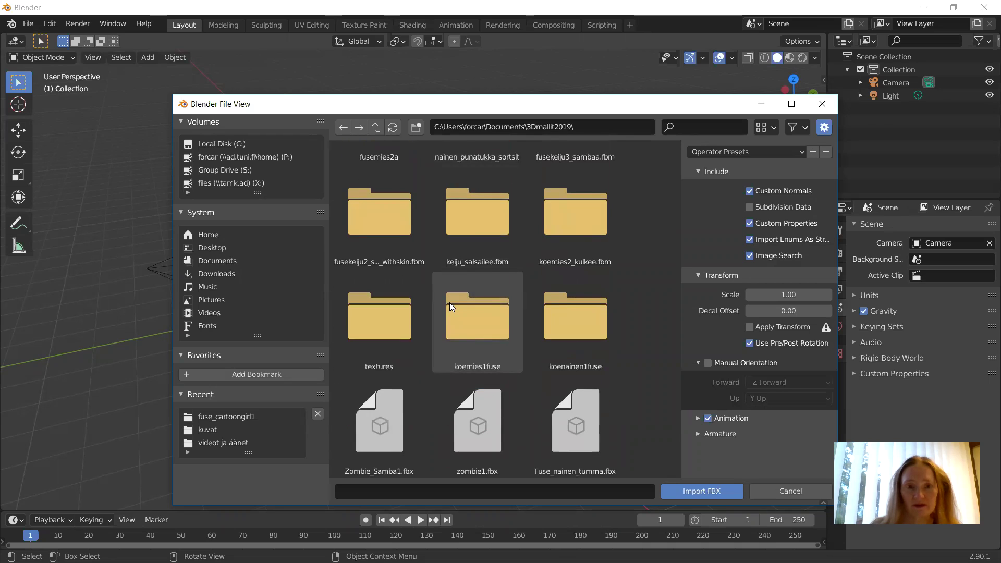
pyautogui.scroll(-1, 449, 302)
pyautogui.scroll(-2, 450, 302)
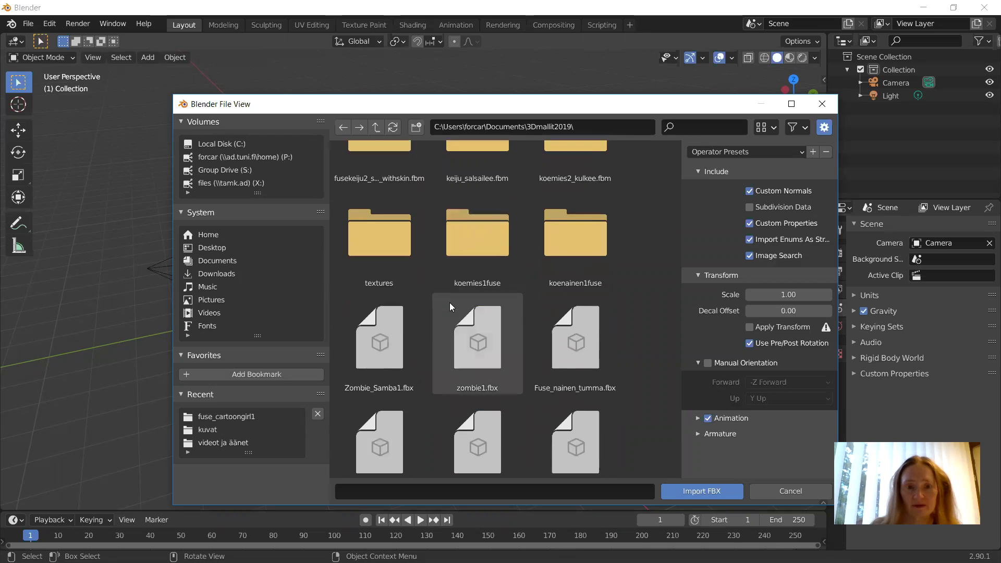
pyautogui.click(390, 323)
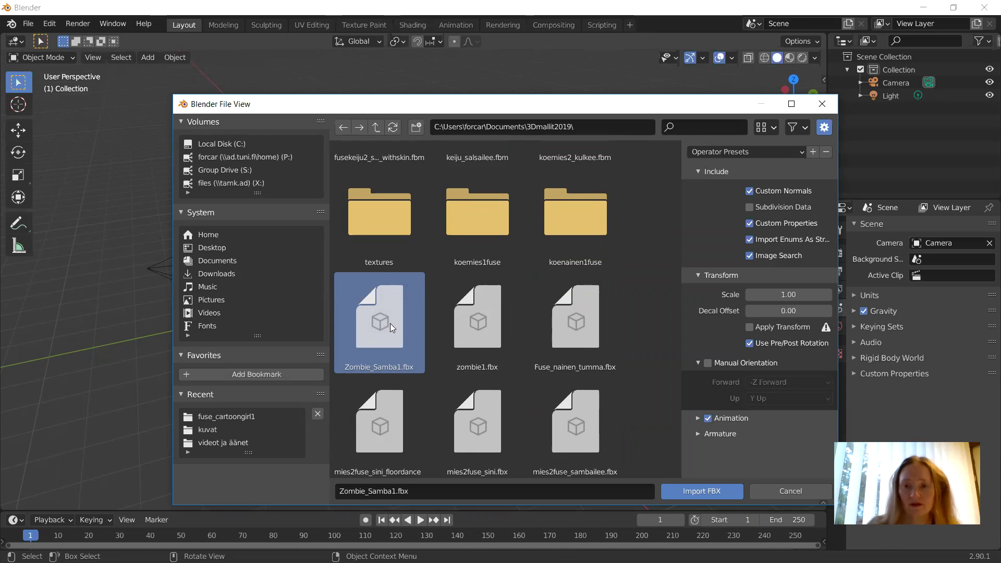
# Set the import scale to 10, expand the Armature options and import the zombie FBX
pyautogui.click(781, 297)
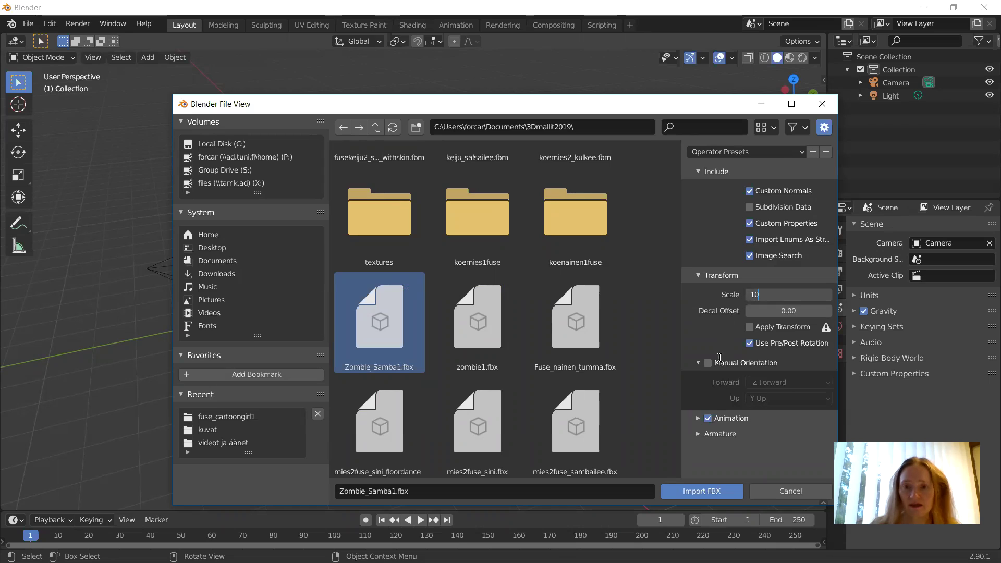
pyautogui.click(697, 431)
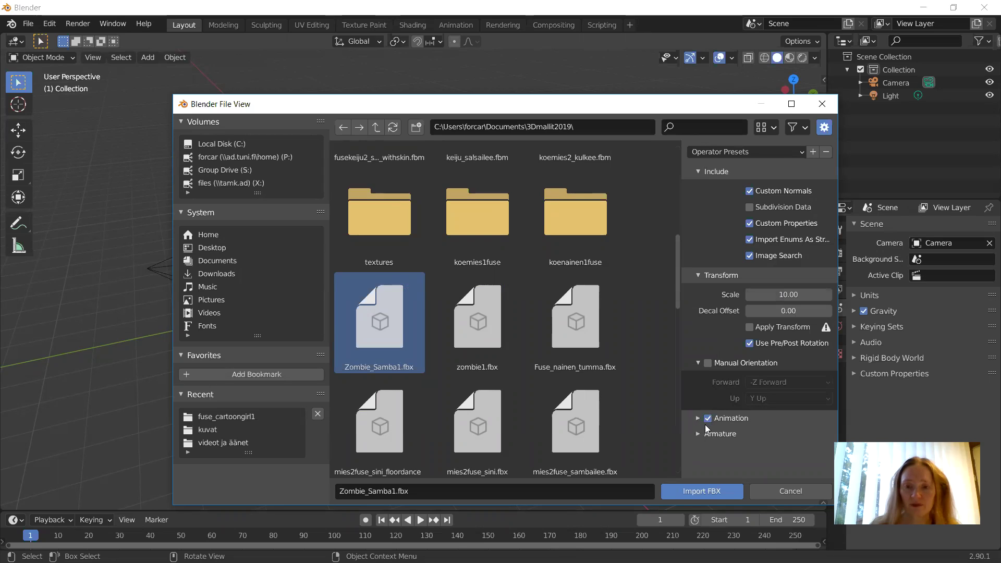
pyautogui.click(699, 436)
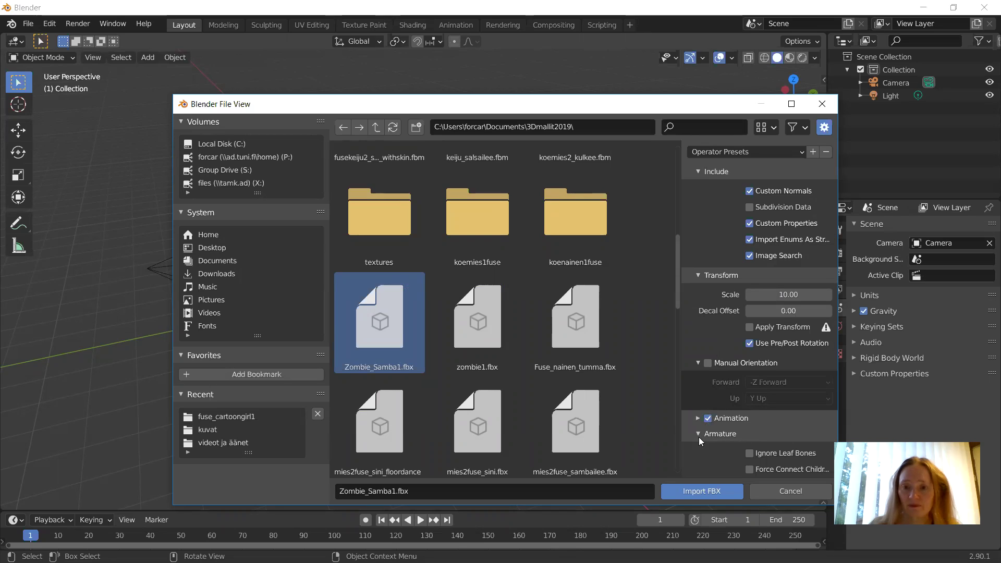
pyautogui.scroll(-1, 700, 441)
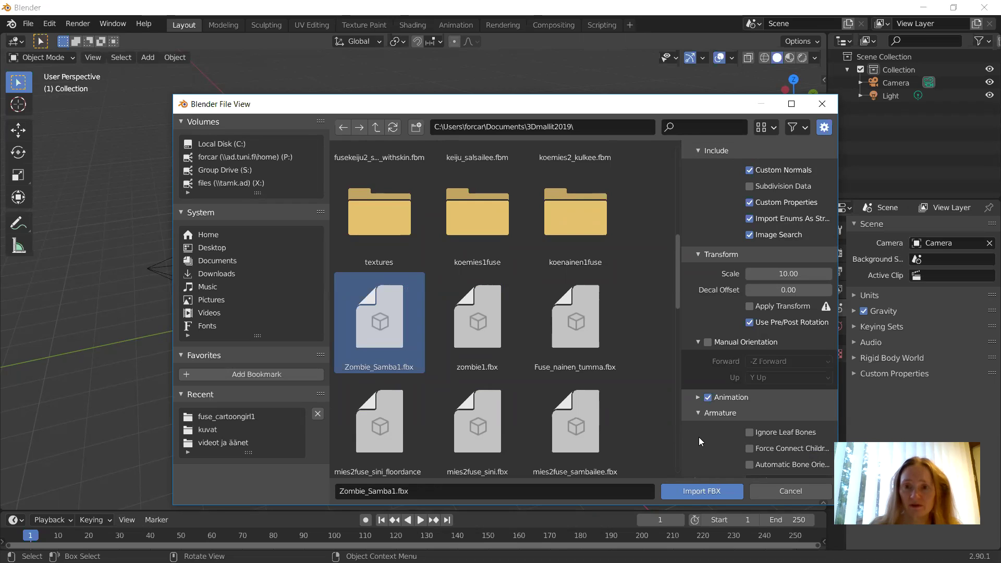
pyautogui.click(695, 491)
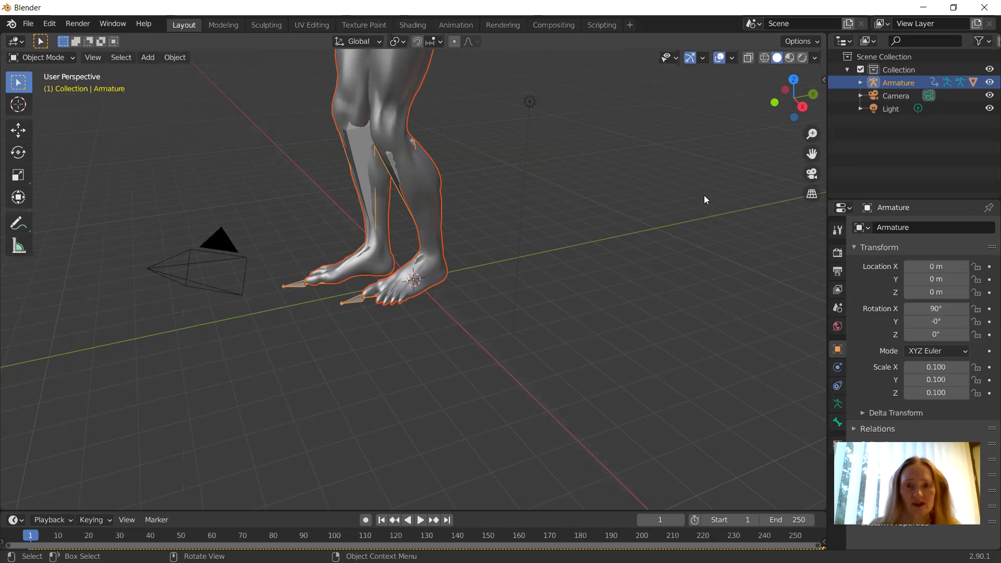
# Scale the imported zombie armature down uniformly to about 0.035 and view the whole figure from the front
pyautogui.press('s')
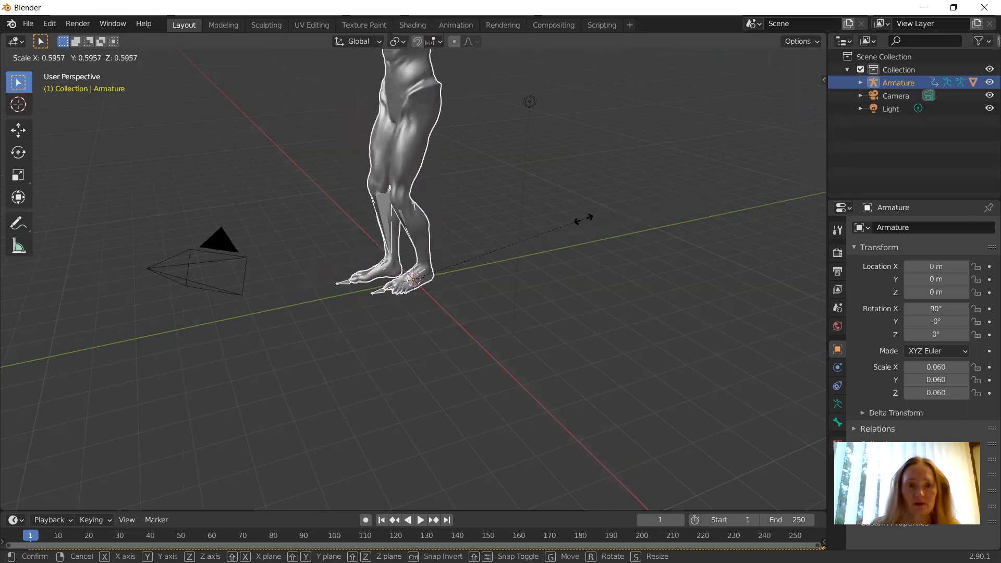
pyautogui.click(507, 231)
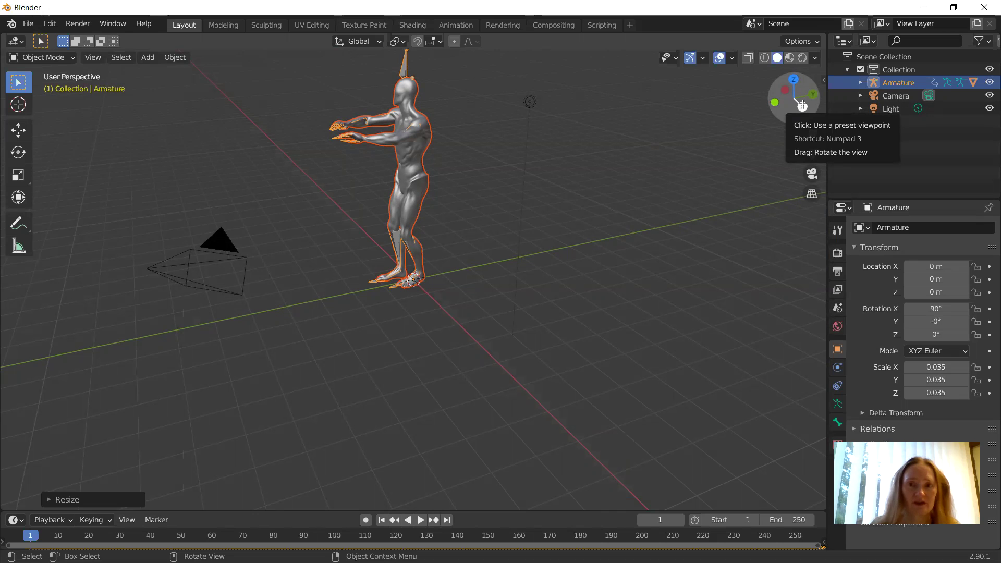
pyautogui.moveTo(802, 106); pyautogui.dragTo(847, 108)
pyautogui.moveTo(561, 77); pyautogui.dragTo(564, 111)
pyautogui.moveTo(564, 111); pyautogui.dragTo(573, 85, button='middle')
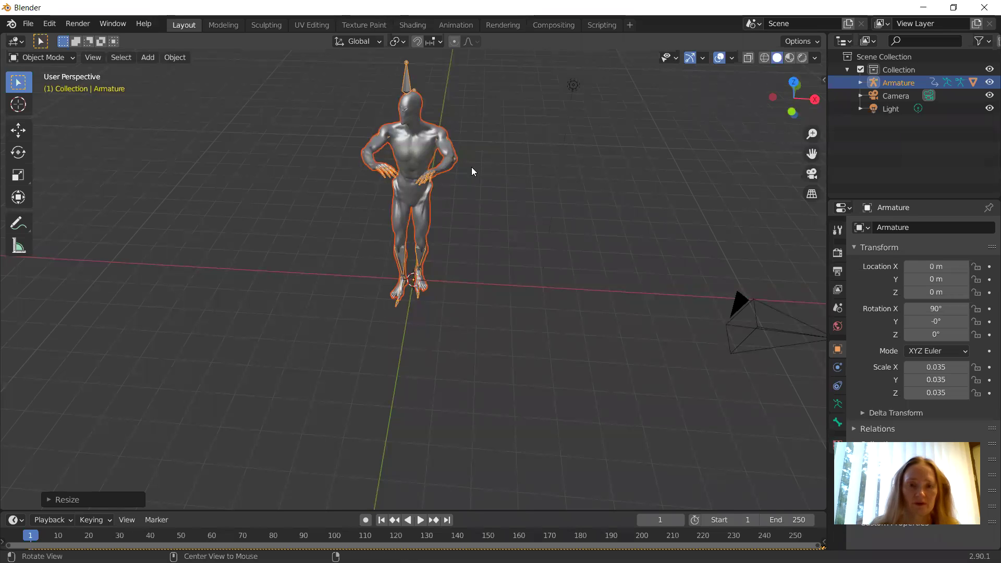
pyautogui.keyDown('shift'); pyautogui.moveTo(508, 162); pyautogui.dragTo(564, 184, button='middle'); pyautogui.keyUp('shift')
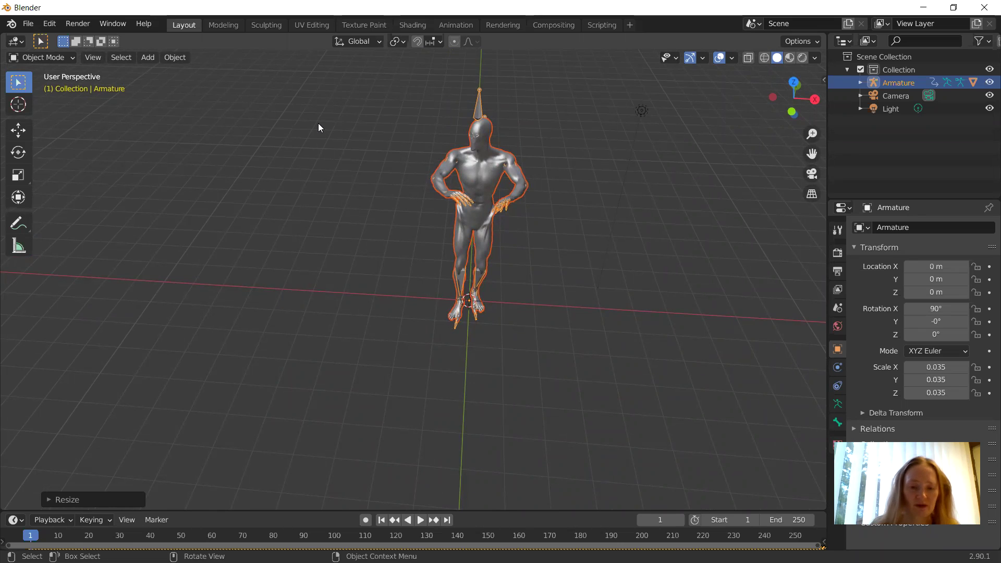
# Open the Input preferences to review the keyboard and mouse emulation settings
pyautogui.click(31, 28)
pyautogui.moveTo(49, 24)
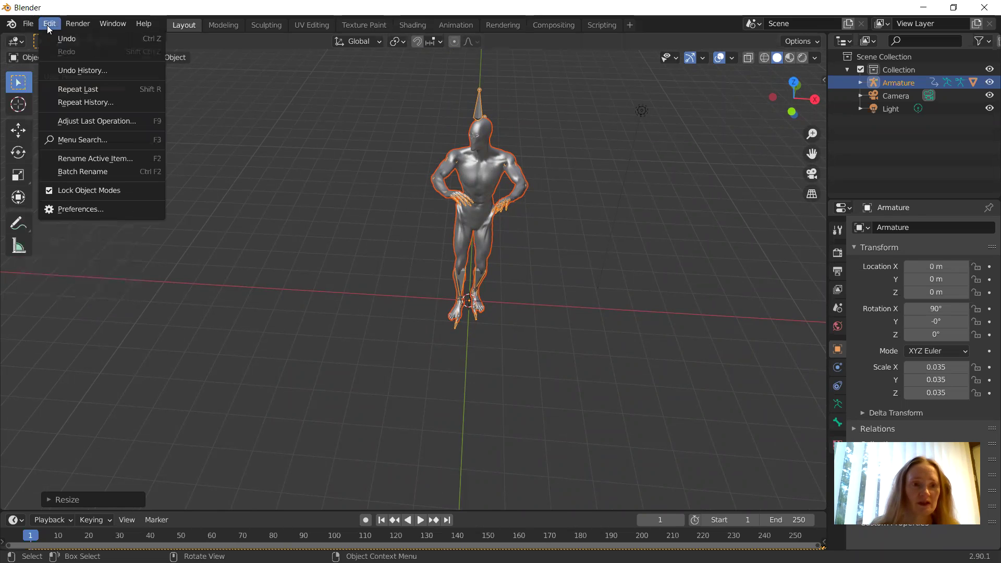
pyautogui.click(66, 210)
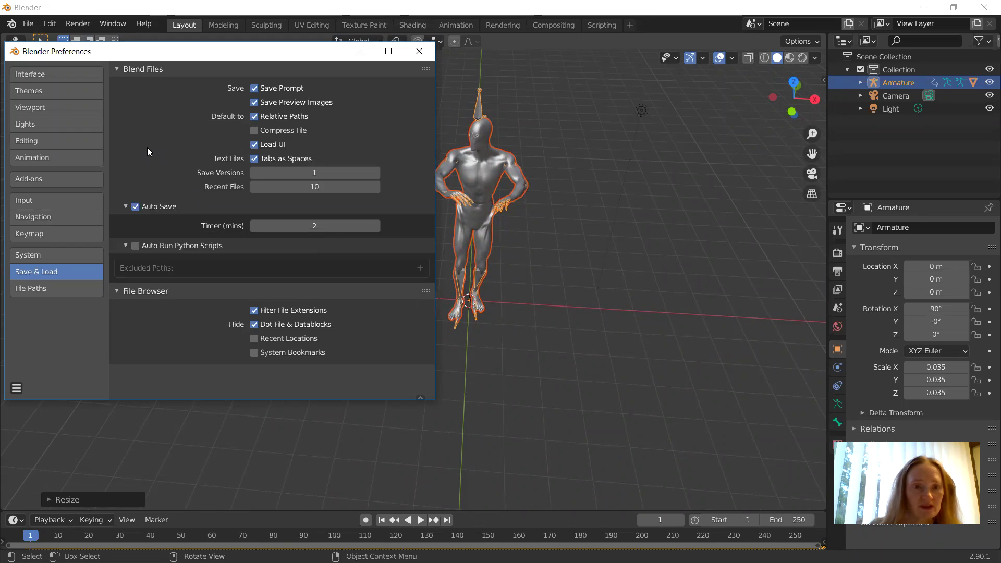
pyautogui.click(70, 207)
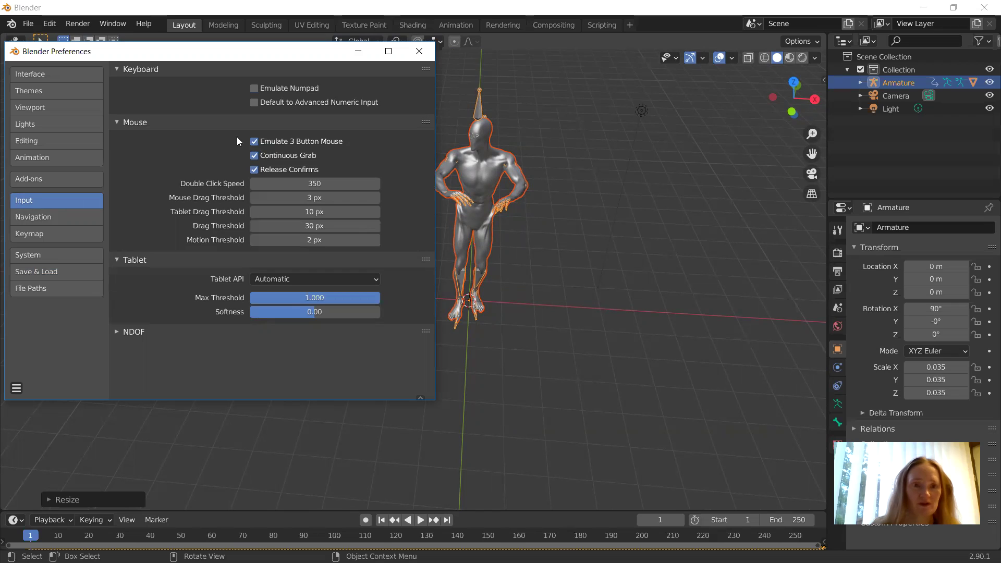
# Save the current preferences and close the preferences window
pyautogui.click(17, 389)
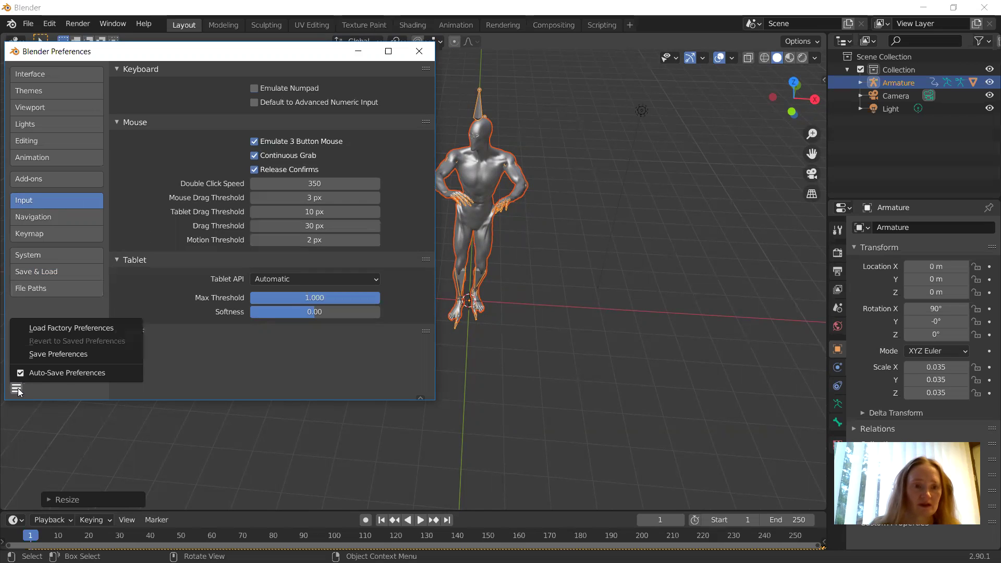
pyautogui.click(53, 355)
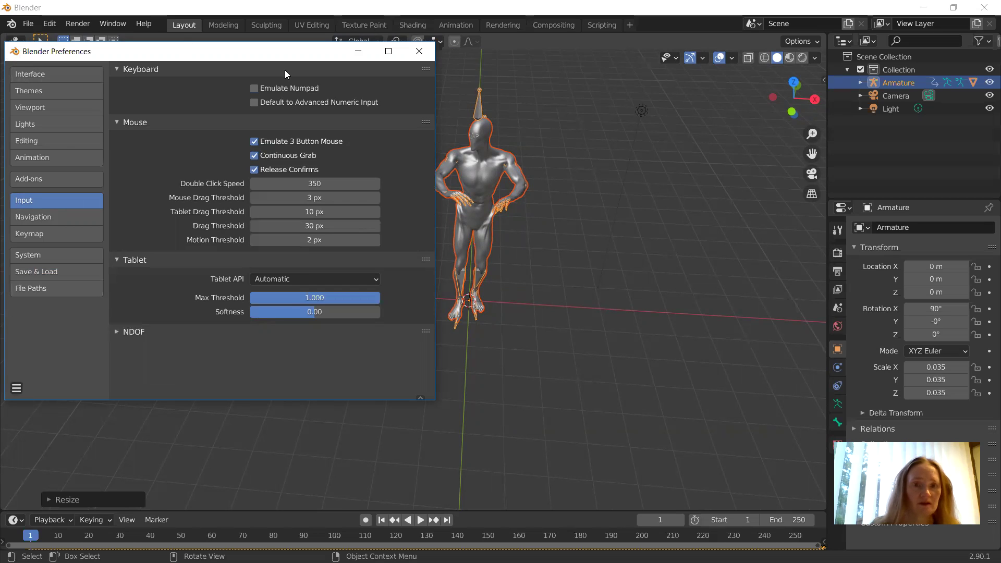
pyautogui.click(420, 52)
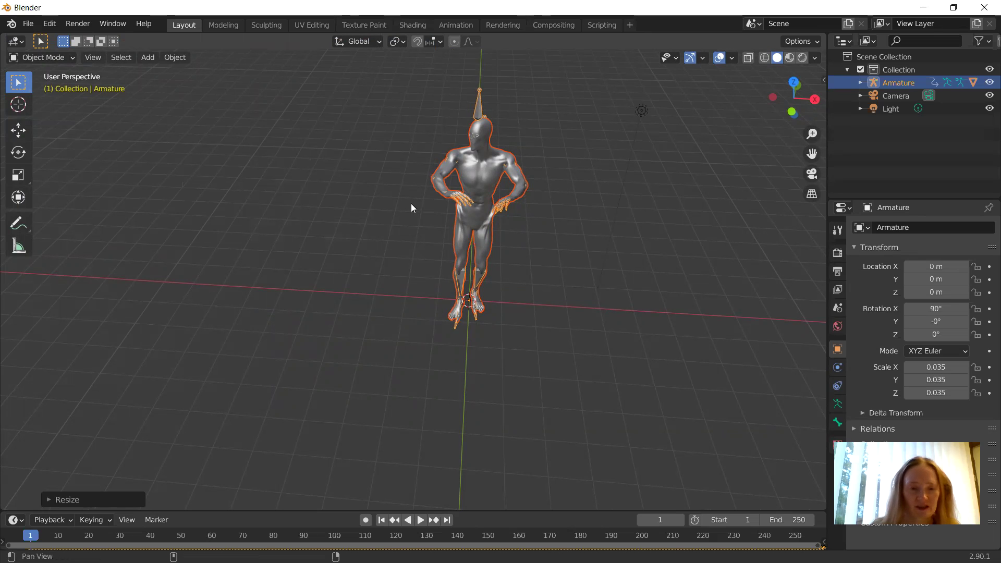
# Show the whole zombie figure in Rendered viewport shading
pyautogui.keyDown('shift'); pyautogui.moveTo(411, 207); pyautogui.dragTo(361, 226, button='middle'); pyautogui.keyUp('shift')
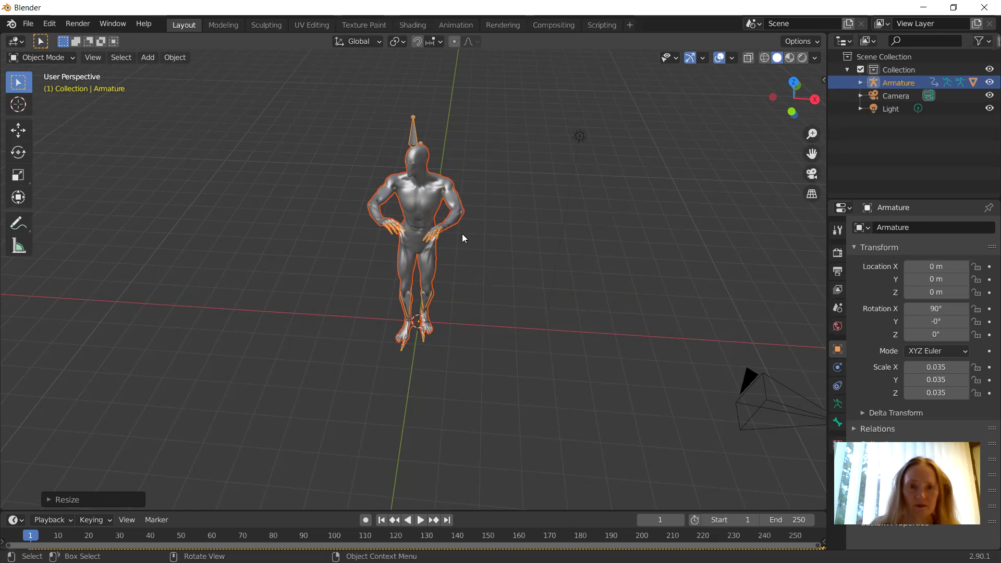
pyautogui.scroll(1, 462, 233)
pyautogui.scroll(1, 462, 238)
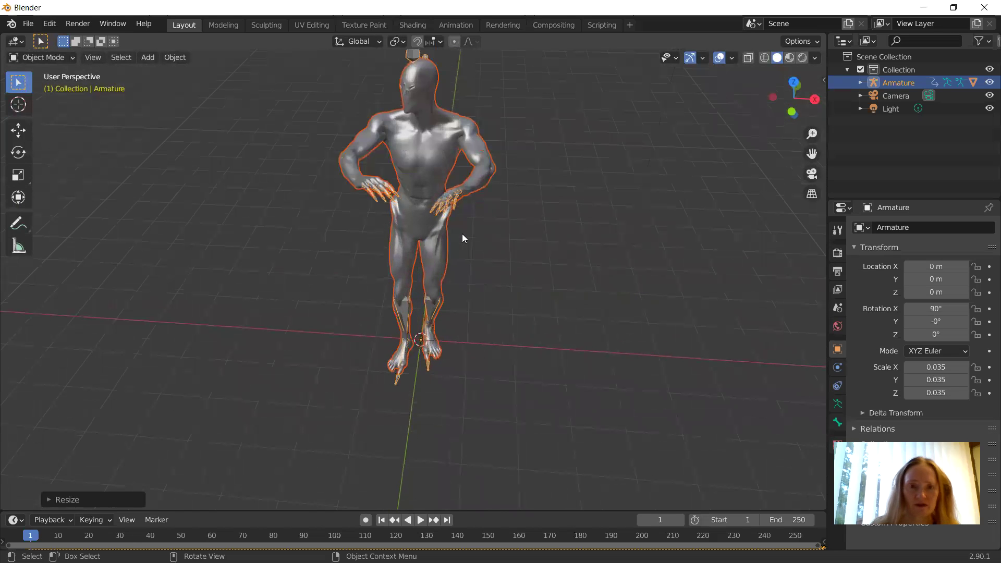
pyautogui.scroll(-2, 462, 239)
pyautogui.scroll(2, 462, 239)
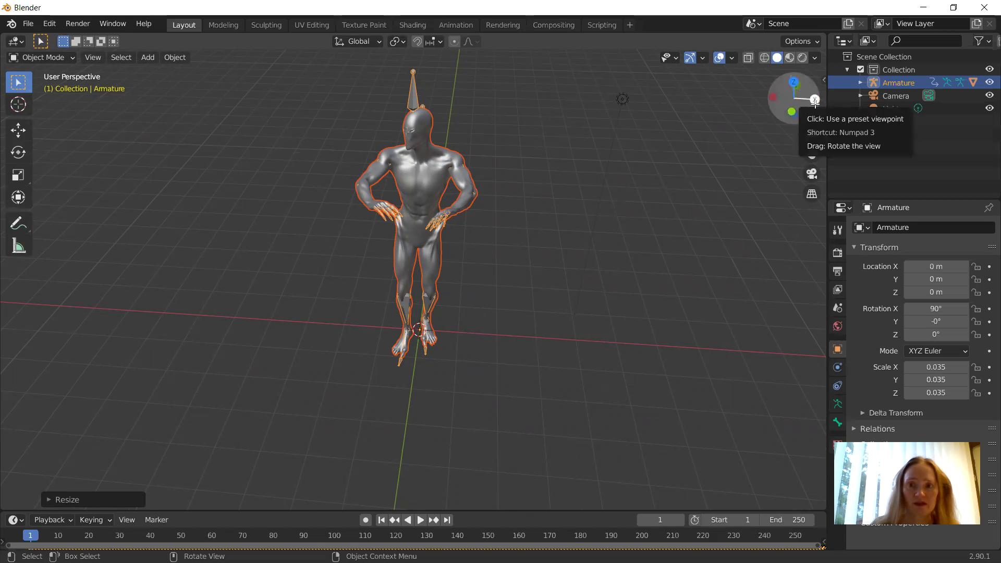
pyautogui.moveTo(815, 102); pyautogui.dragTo(756, 107)
pyautogui.moveTo(591, 134); pyautogui.dragTo(760, 420)
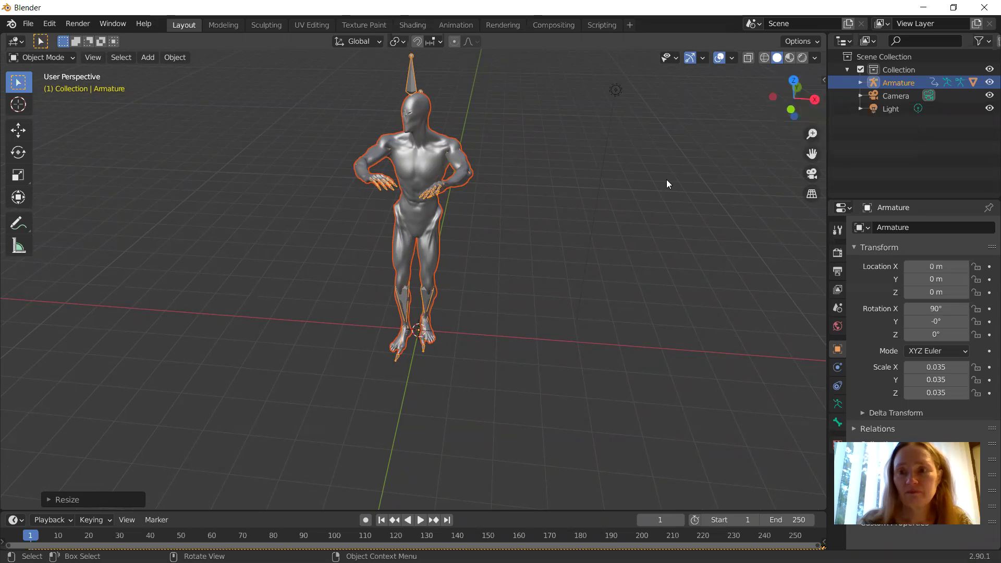
pyautogui.click(802, 58)
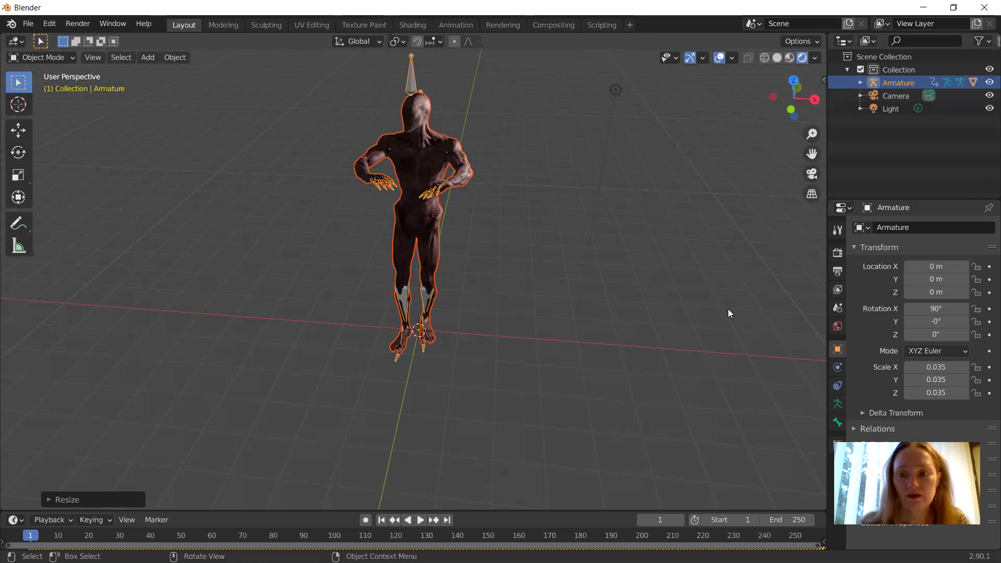
# Rename the Armature object to zombie and display the materials of its Ch30 mesh
pyautogui.click(861, 81)
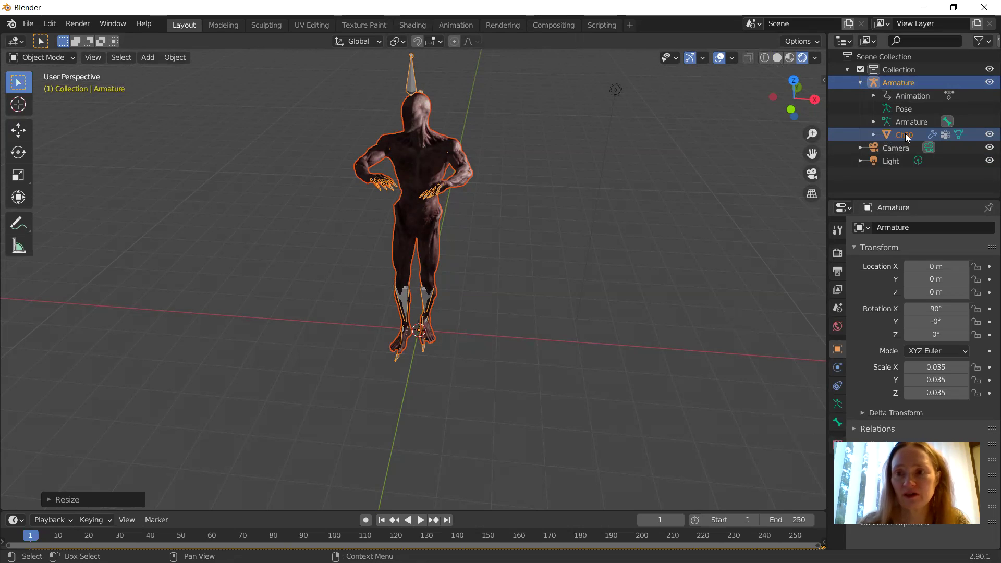
pyautogui.doubleClick(894, 82)
pyautogui.write('zombie')
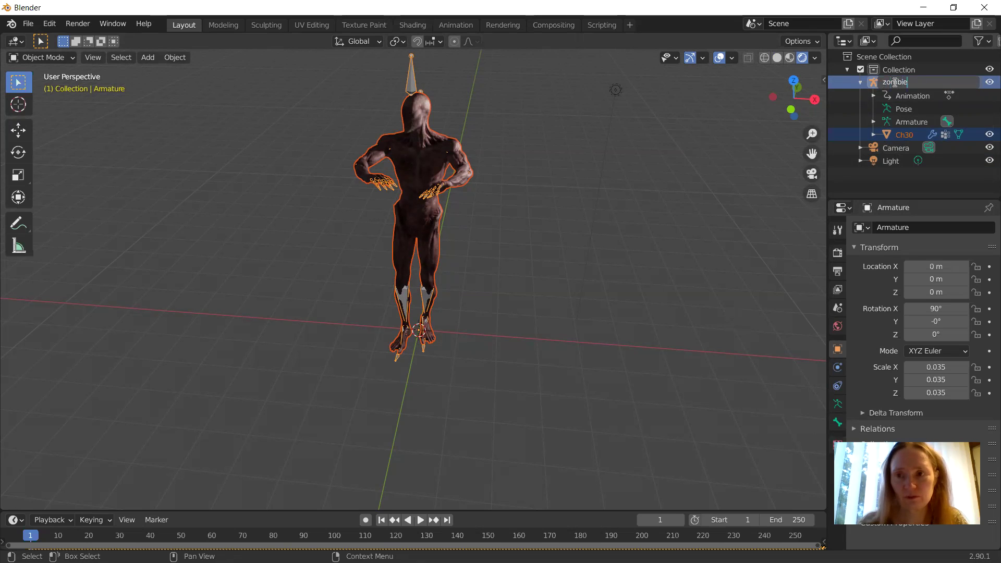
pyautogui.press('Return')
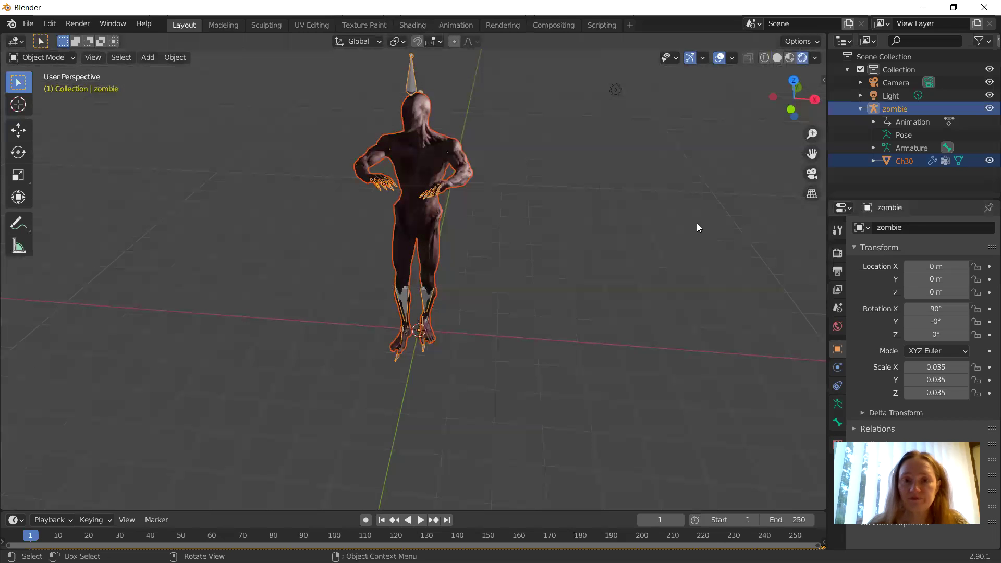
pyautogui.click(903, 160)
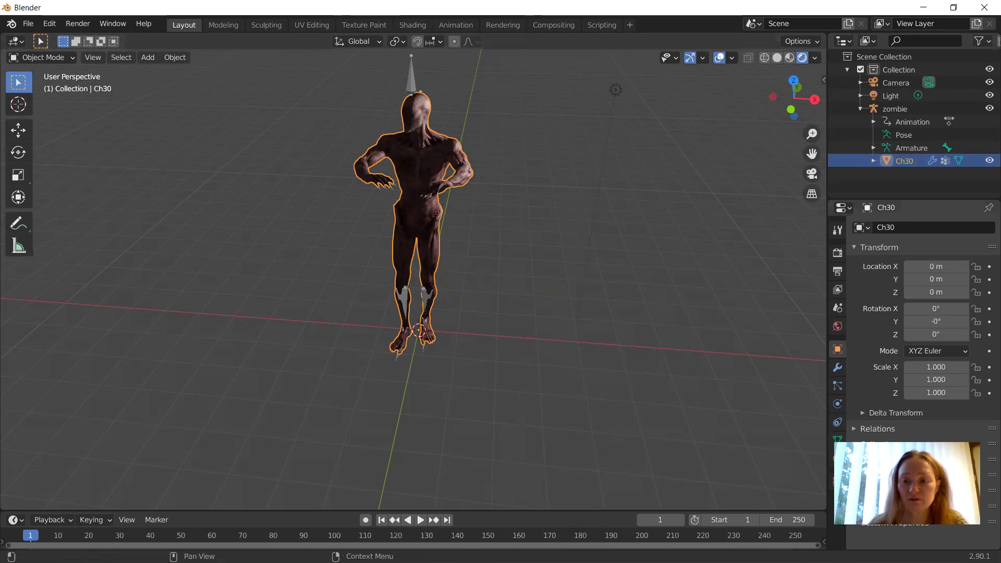
pyautogui.click(837, 459)
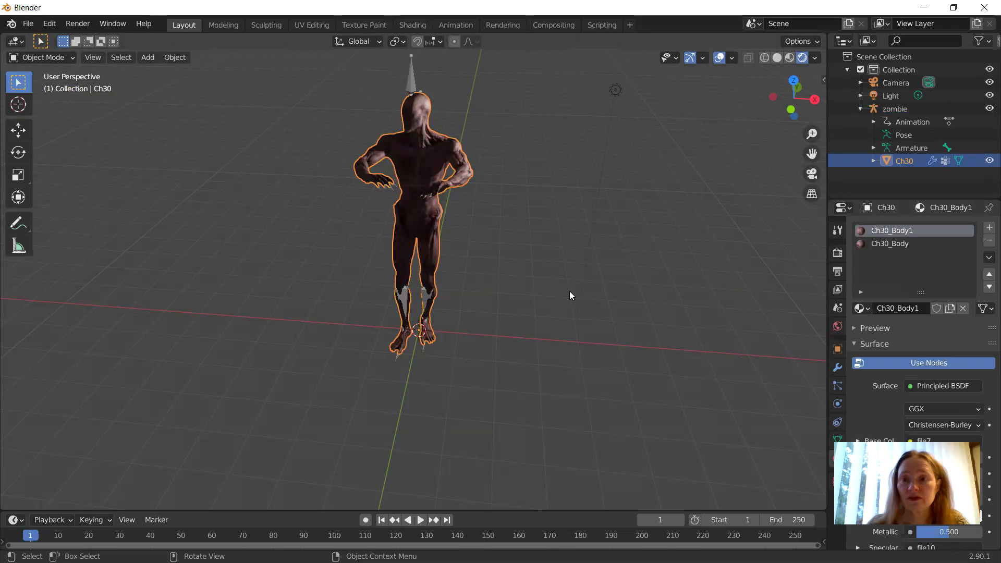
# Duplicate the light about 7.8 m away on the zombie's other side and shift the copy forward along the Y axis
pyautogui.click(894, 97)
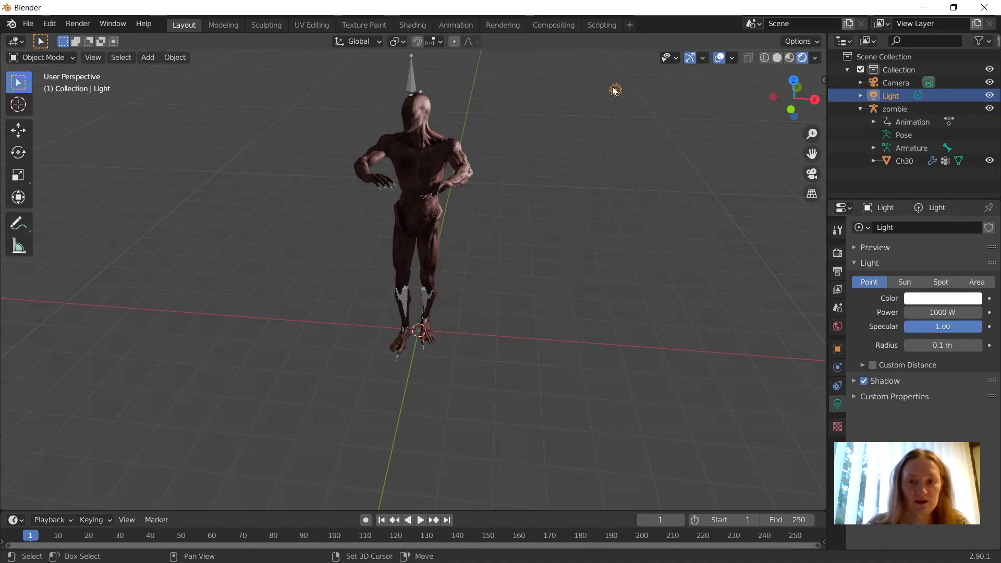
pyautogui.hotkey('shift', 'd')
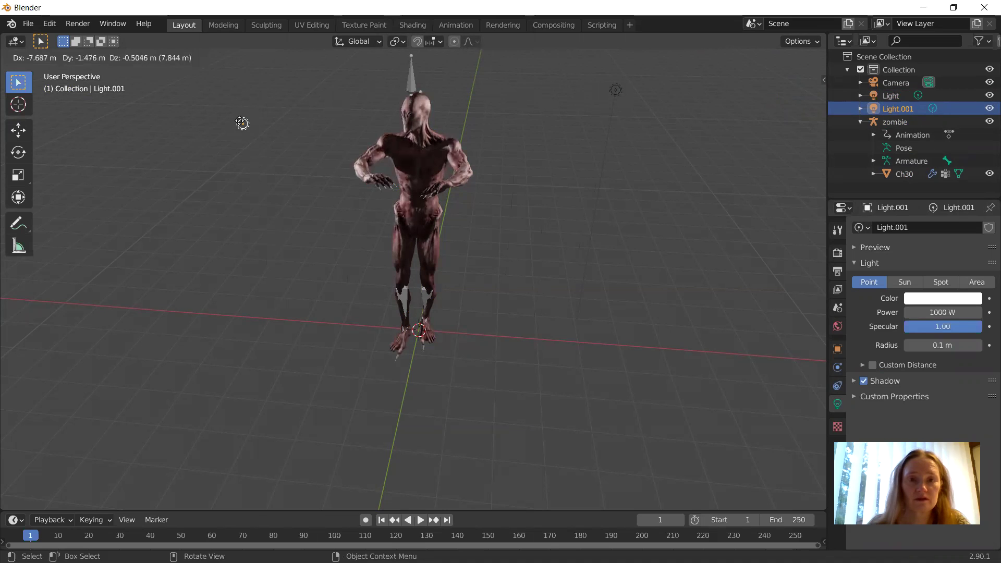
pyautogui.click(242, 124)
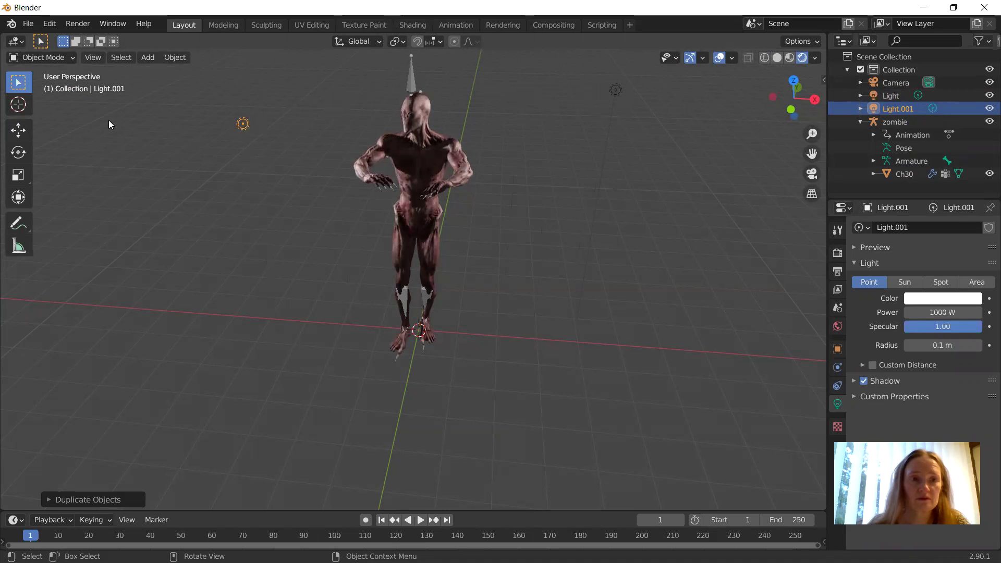
pyautogui.click(23, 124)
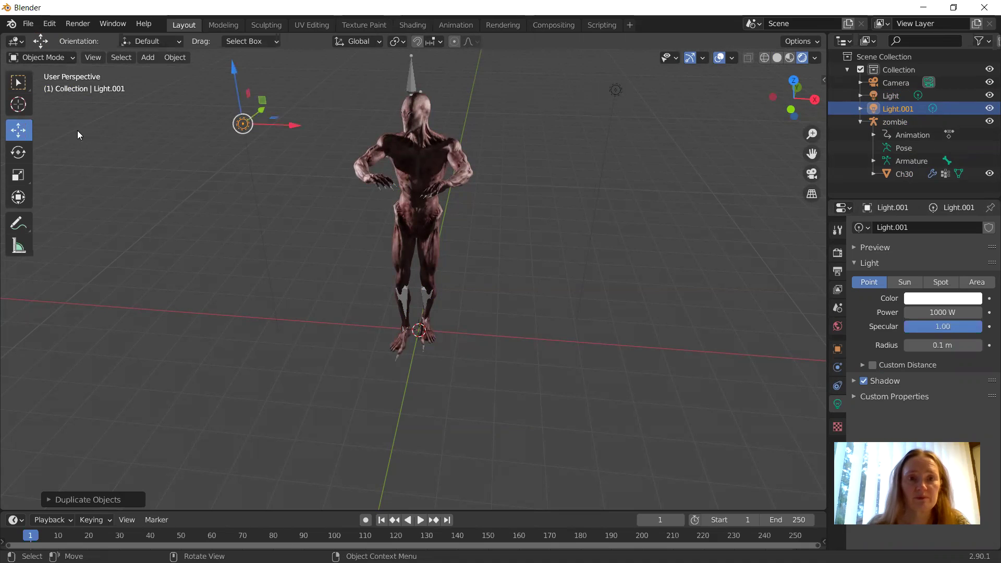
pyautogui.moveTo(261, 110); pyautogui.dragTo(246, 123)
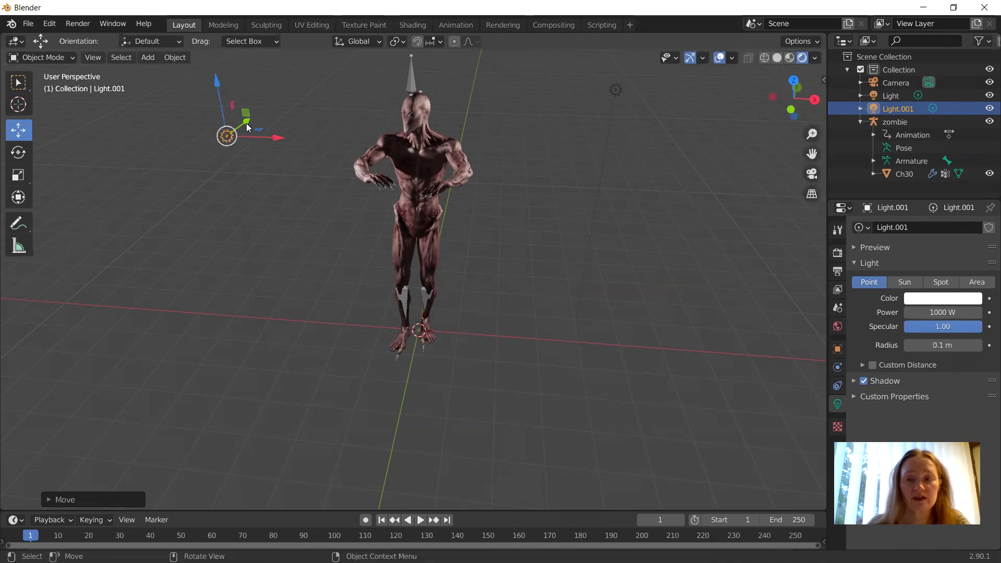
# Give the duplicated light a pale peach color (H 0.066, S 0.251) and set its power to 2000 W
pyautogui.click(941, 299)
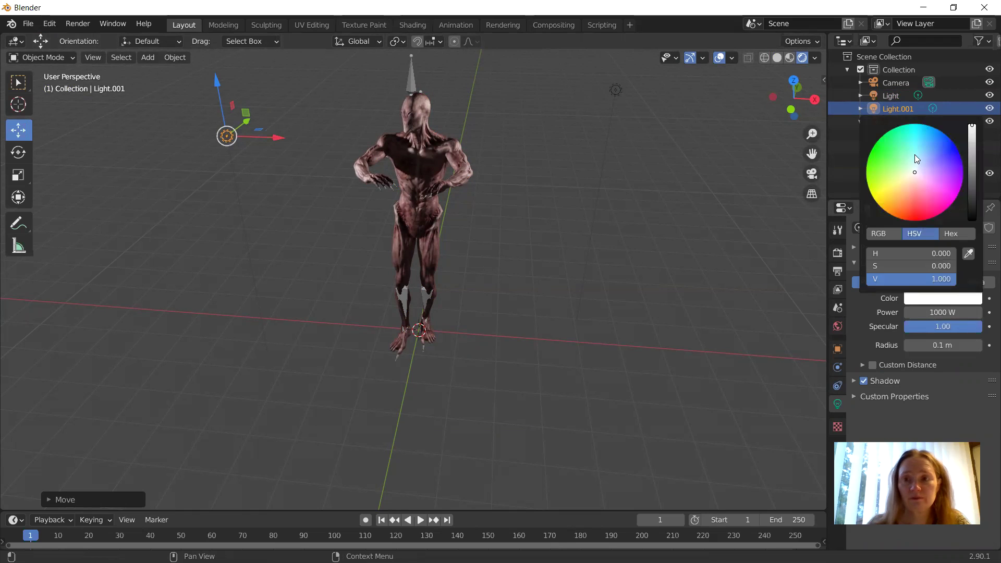
pyautogui.click(910, 183)
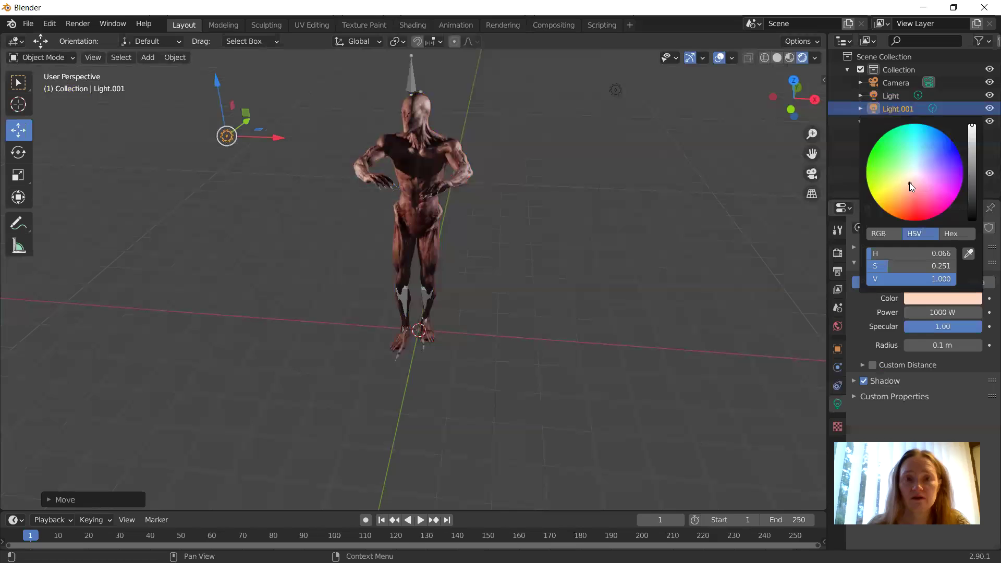
pyautogui.click(936, 312)
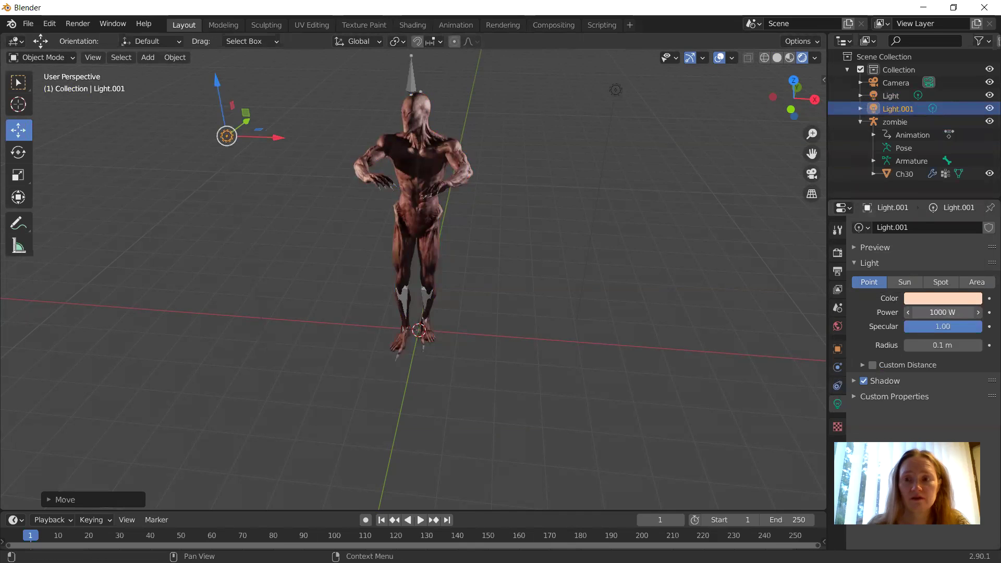
pyautogui.write('2000')
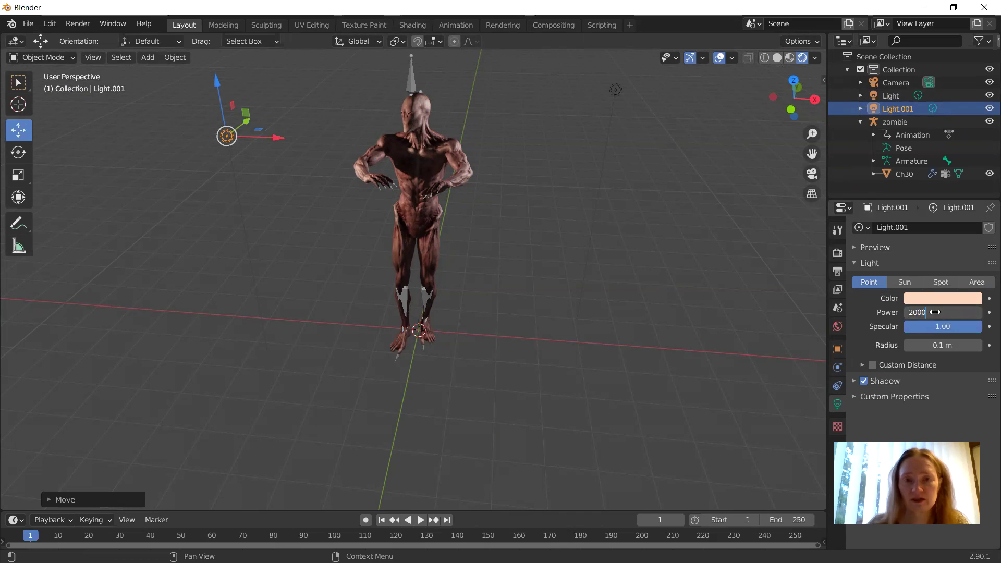
pyautogui.press('Return')
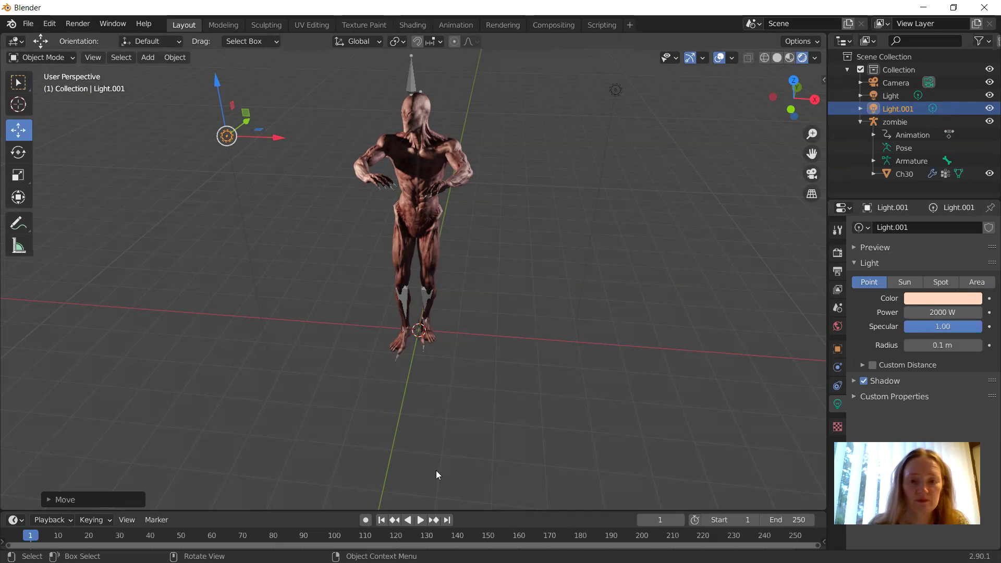
# Preview the zombie's dance, switch the viewport to Solid shading and replay the animation from frame 1
pyautogui.click(421, 521)
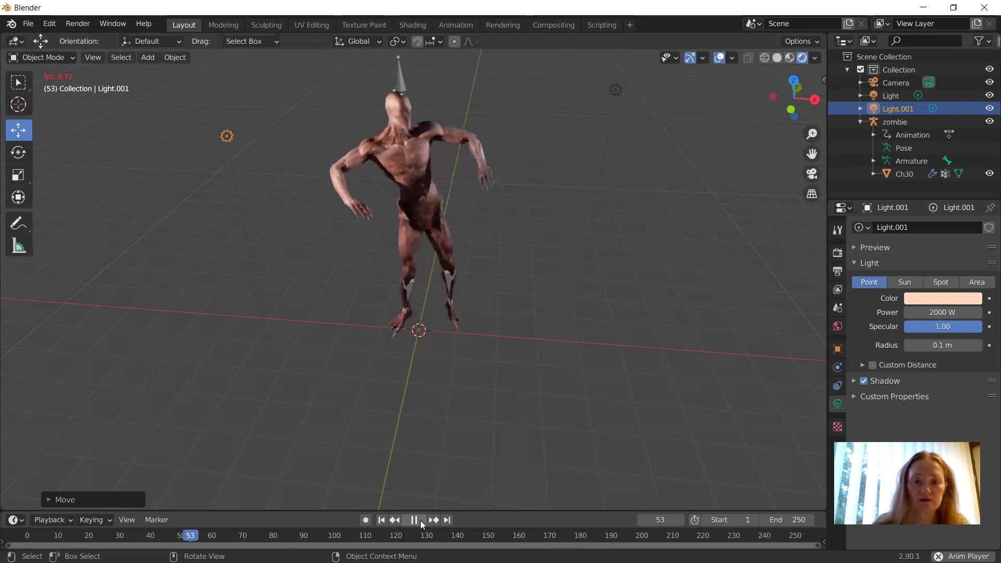
pyautogui.click(414, 521)
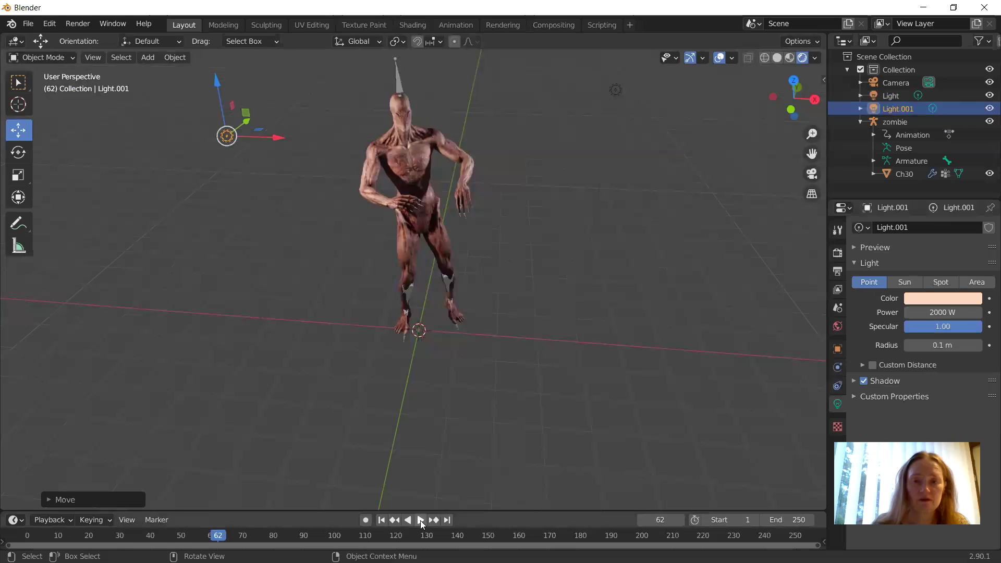
pyautogui.click(776, 59)
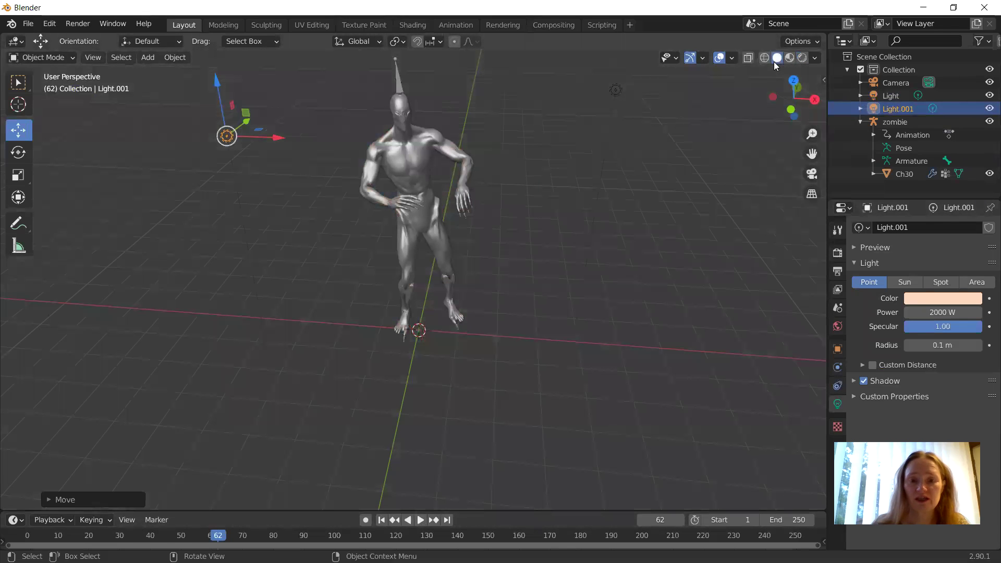
pyautogui.click(381, 520)
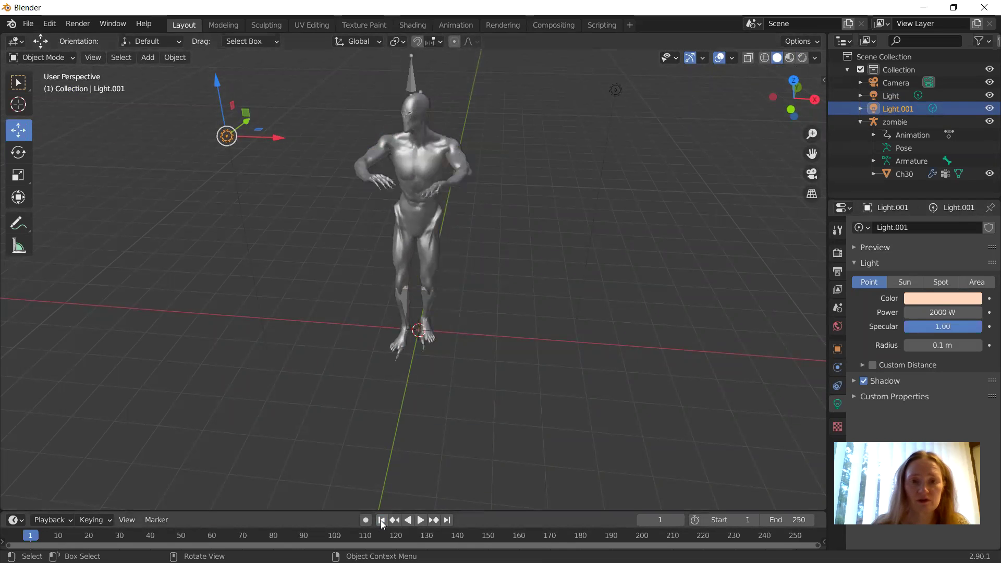
pyautogui.click(420, 520)
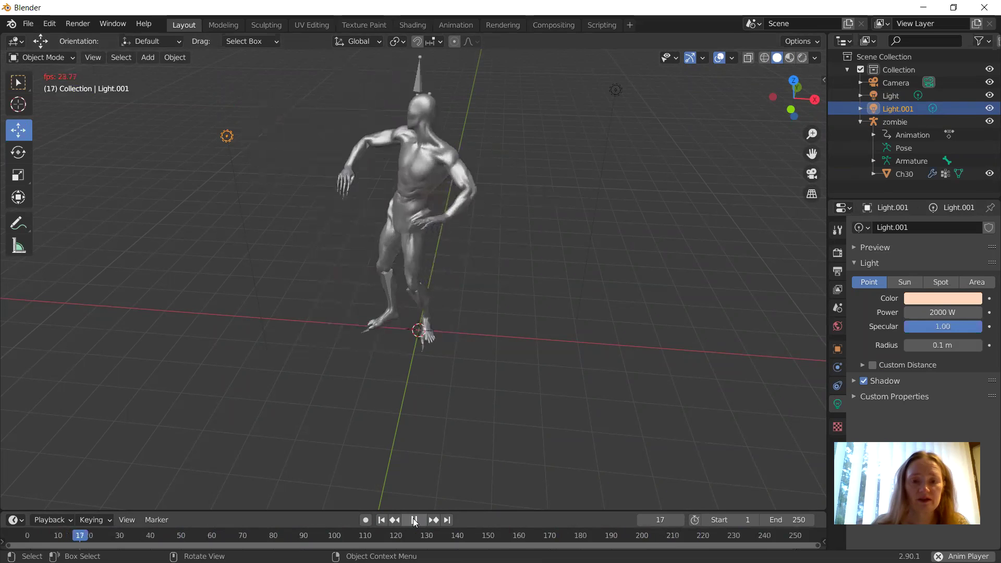
pyautogui.click(414, 520)
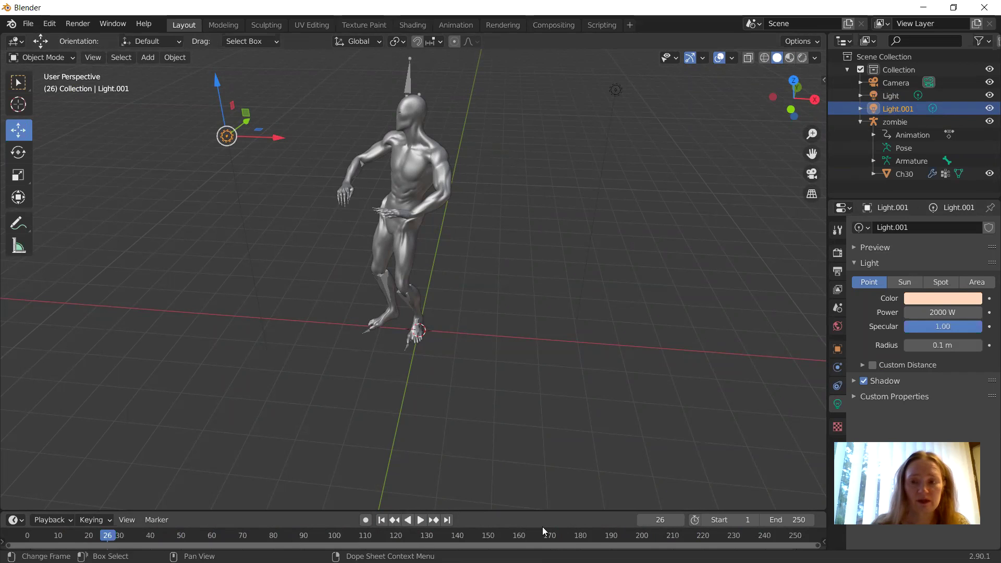
# Set the scene's end frame to 350 and play the zombie's animation to check it
pyautogui.click(796, 521)
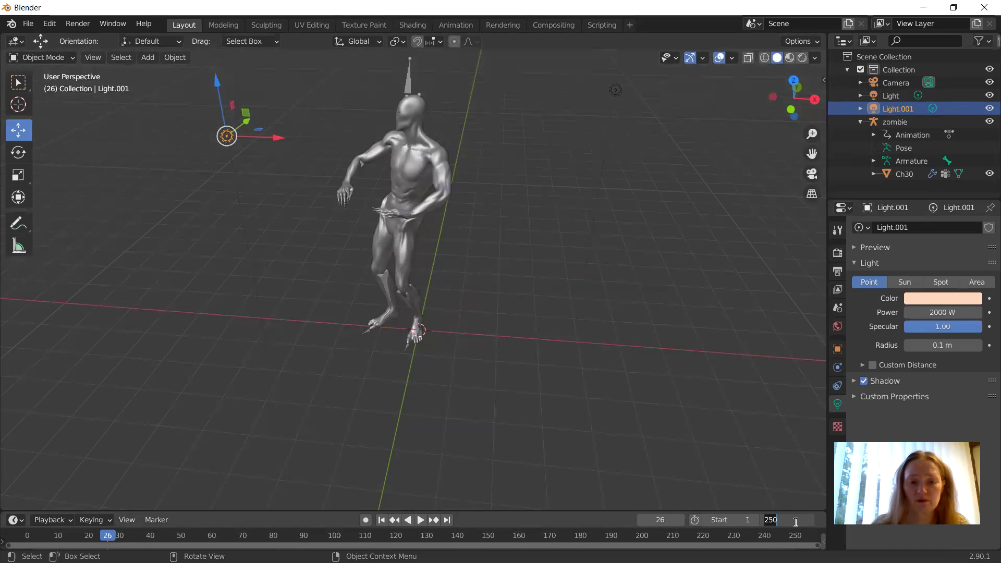
pyautogui.write('350')
pyautogui.press('Return')
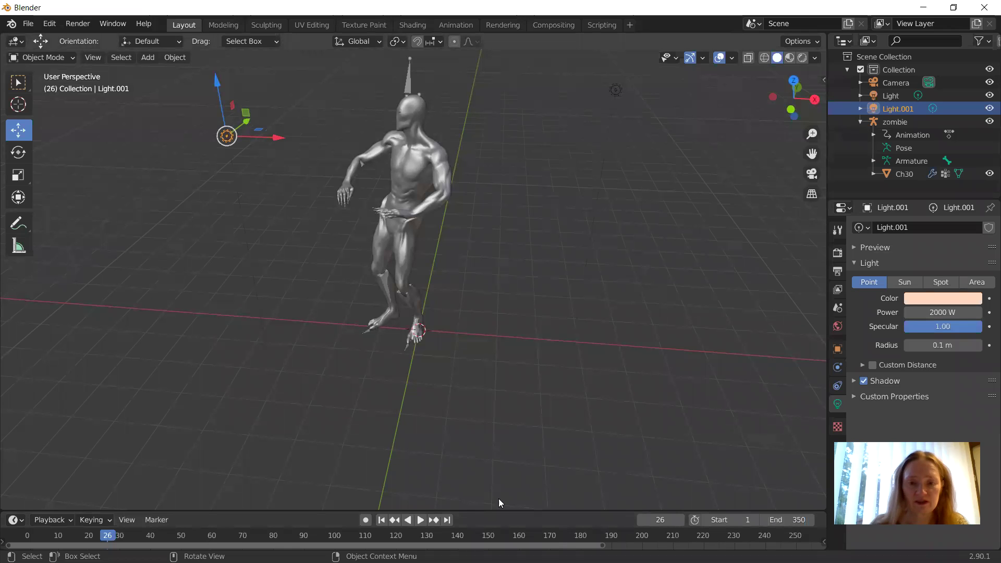
pyautogui.click(417, 523)
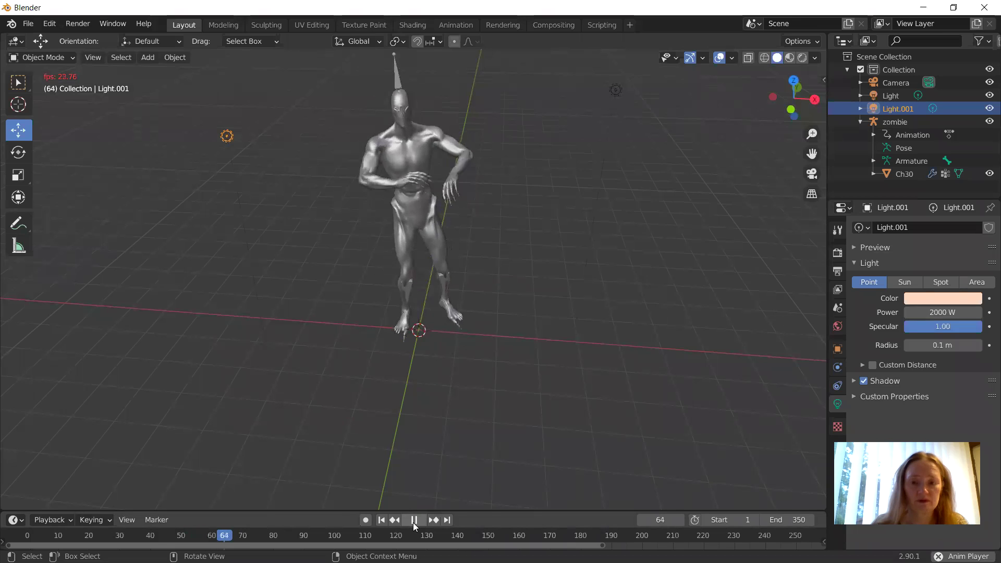
pyautogui.click(414, 520)
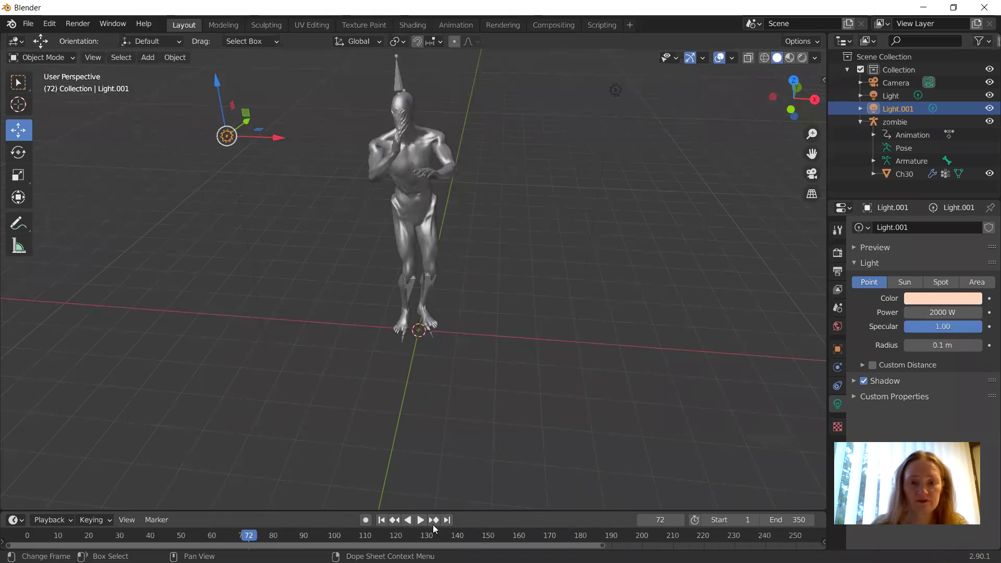
# Enlarge the timeline area and switch it to the Dope Sheet editor
pyautogui.moveTo(455, 511); pyautogui.dragTo(456, 465)
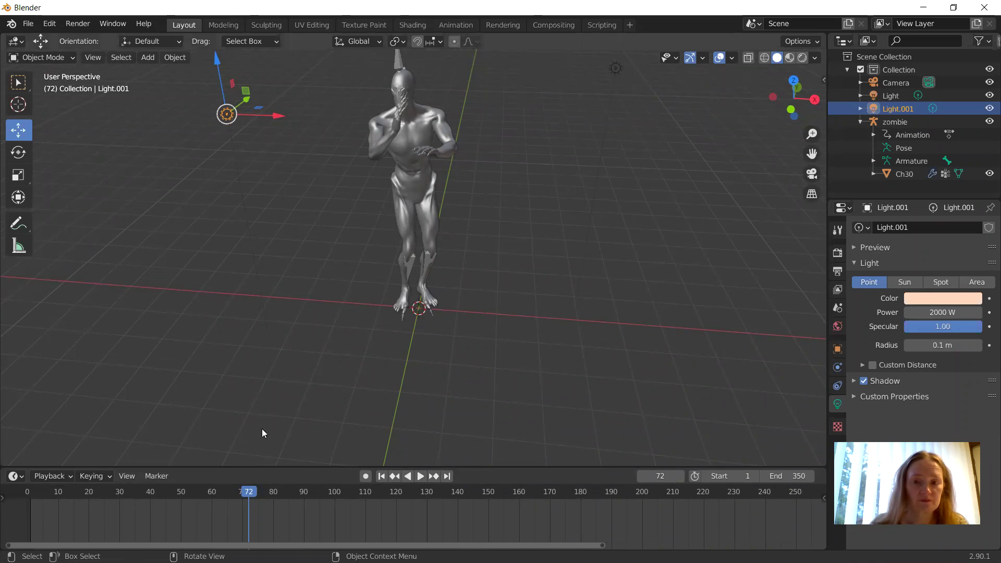
pyautogui.click(64, 476)
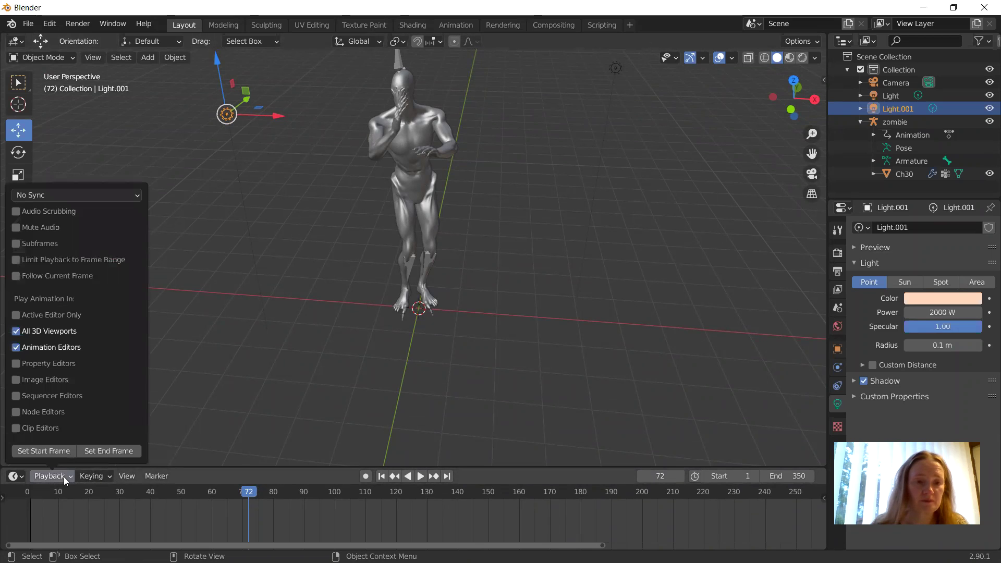
pyautogui.click(16, 476)
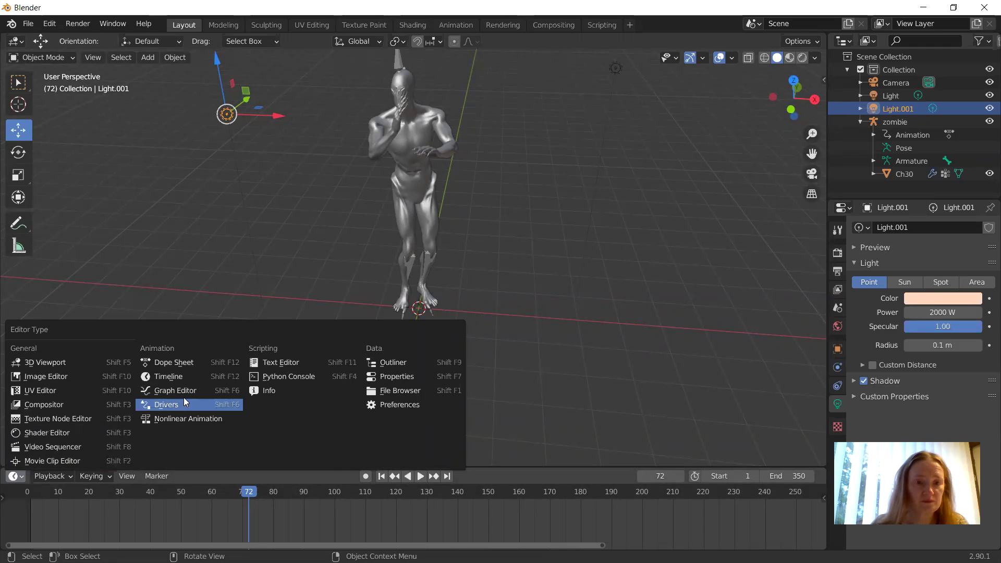
pyautogui.click(182, 364)
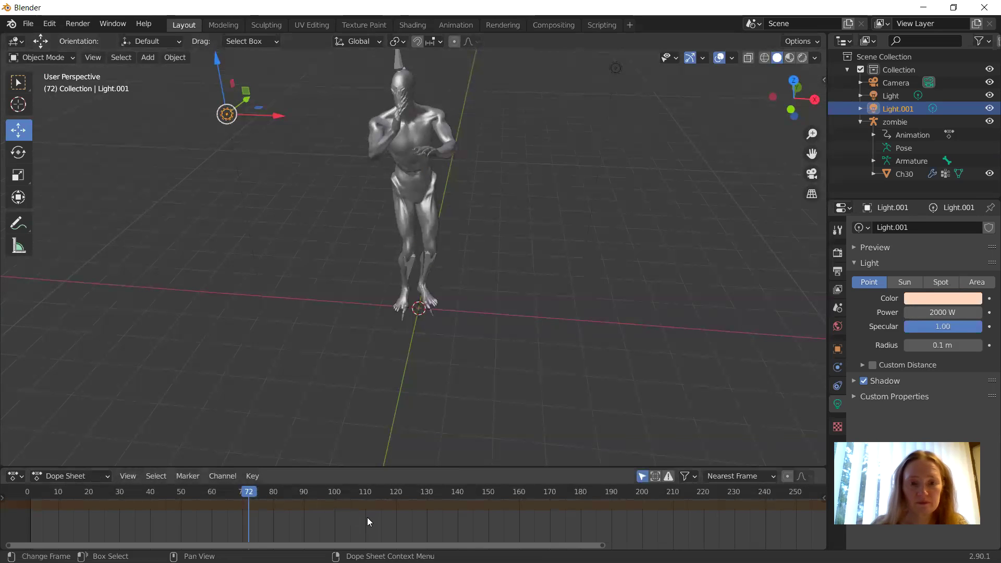
pyautogui.moveTo(420, 543); pyautogui.dragTo(442, 527)
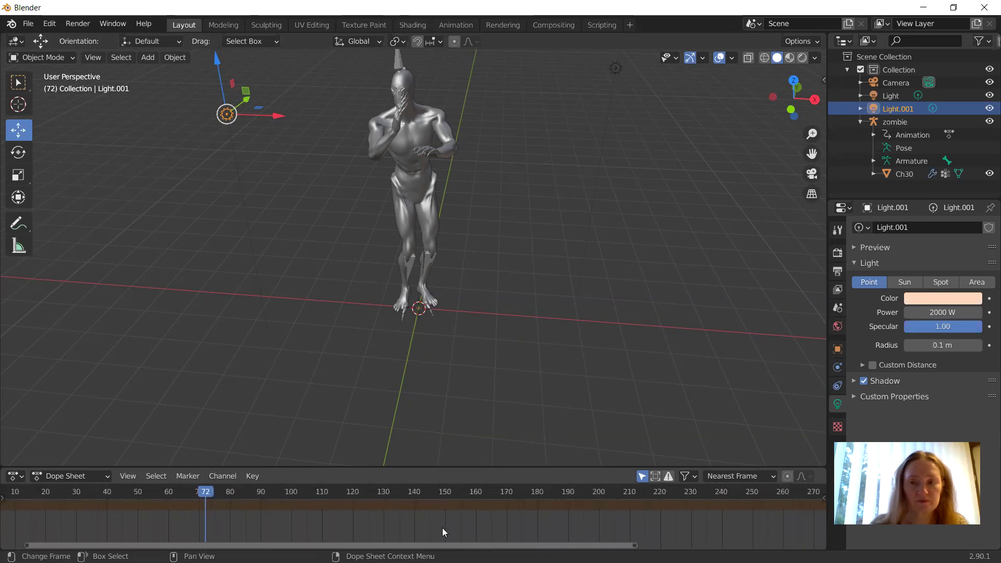
# Select the zombie armature and examine its animation keyframes in the Dope Sheet around and beyond frame 350
pyautogui.click(412, 181)
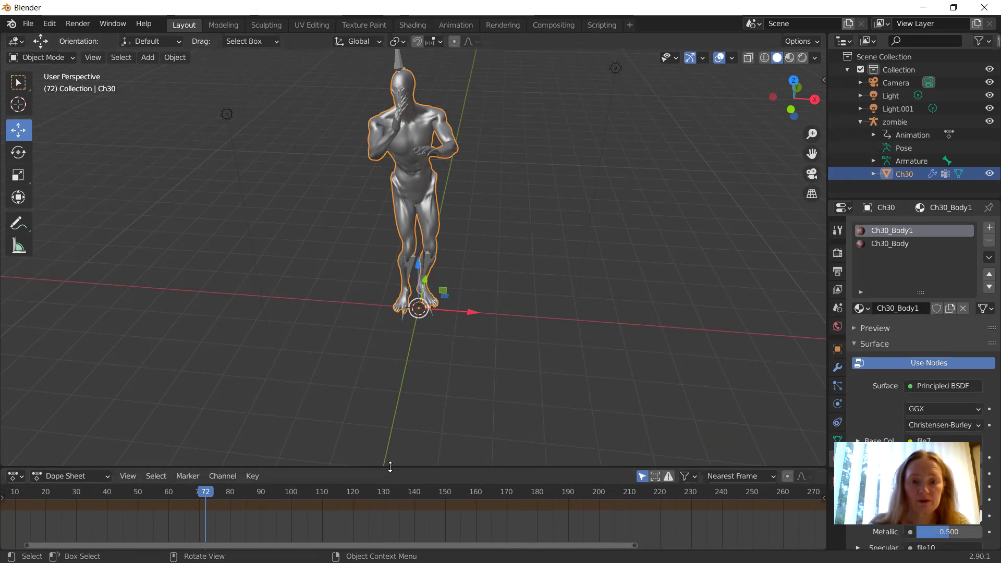
pyautogui.moveTo(390, 466); pyautogui.dragTo(392, 491)
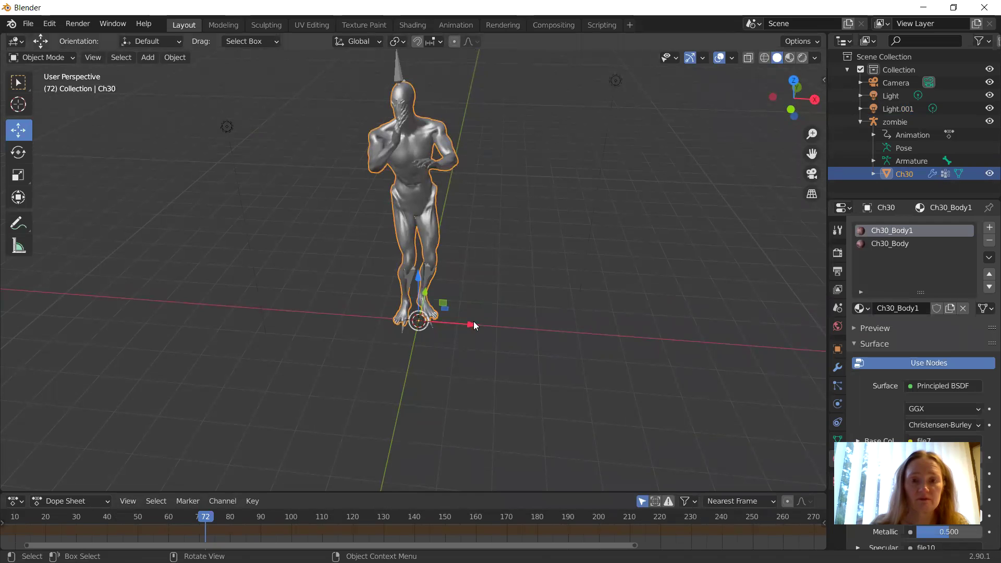
pyautogui.hotkey('alt', 'a')
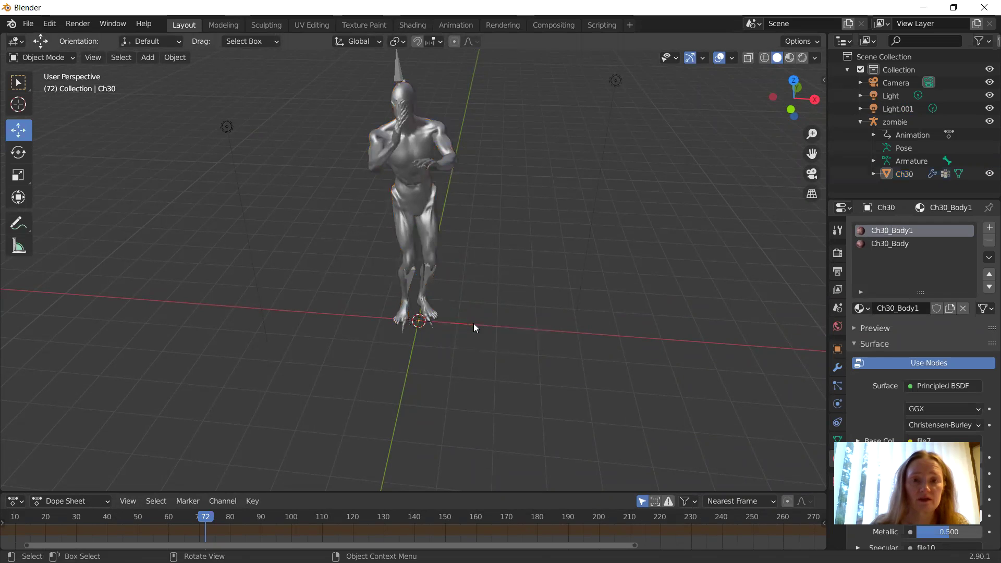
pyautogui.click(416, 178)
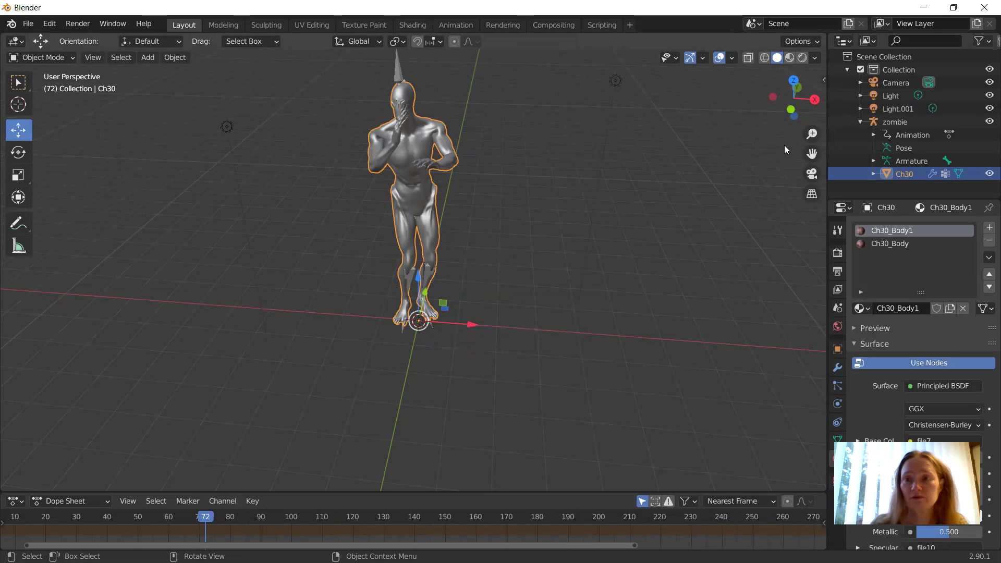
pyautogui.click(903, 123)
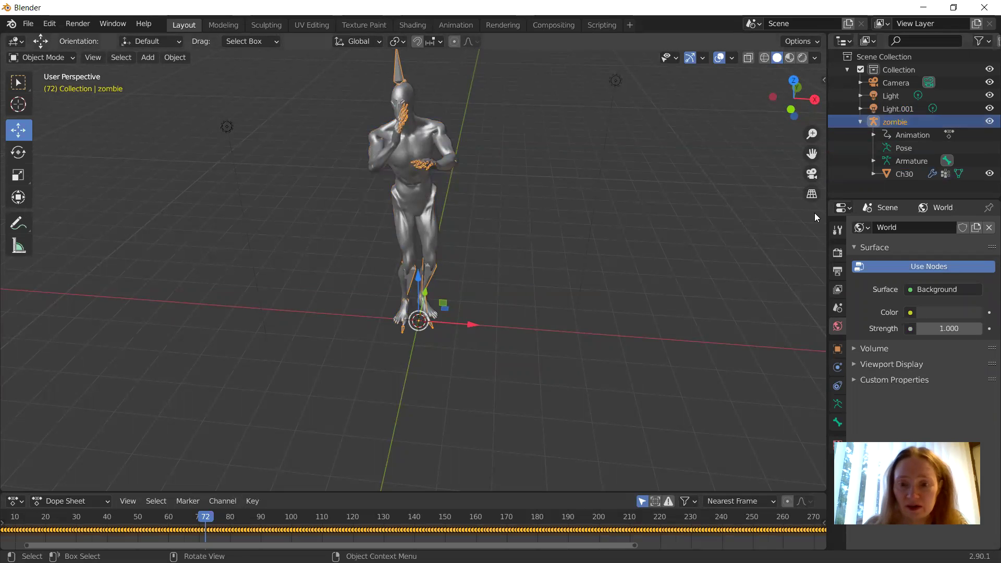
pyautogui.moveTo(596, 545); pyautogui.dragTo(881, 545)
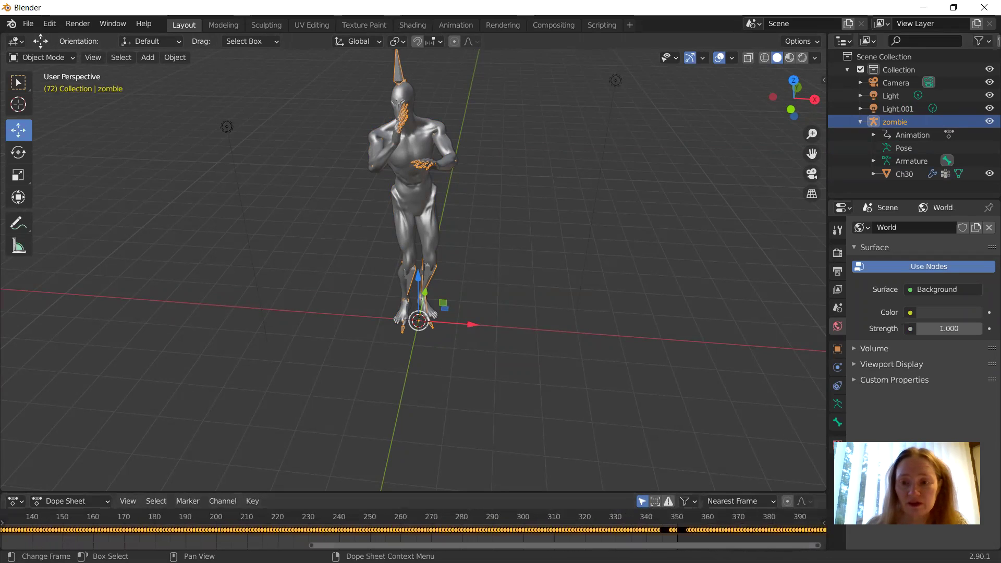
pyautogui.keyDown('ctrl'); pyautogui.hscroll(8, 413, 529); pyautogui.keyUp('ctrl')
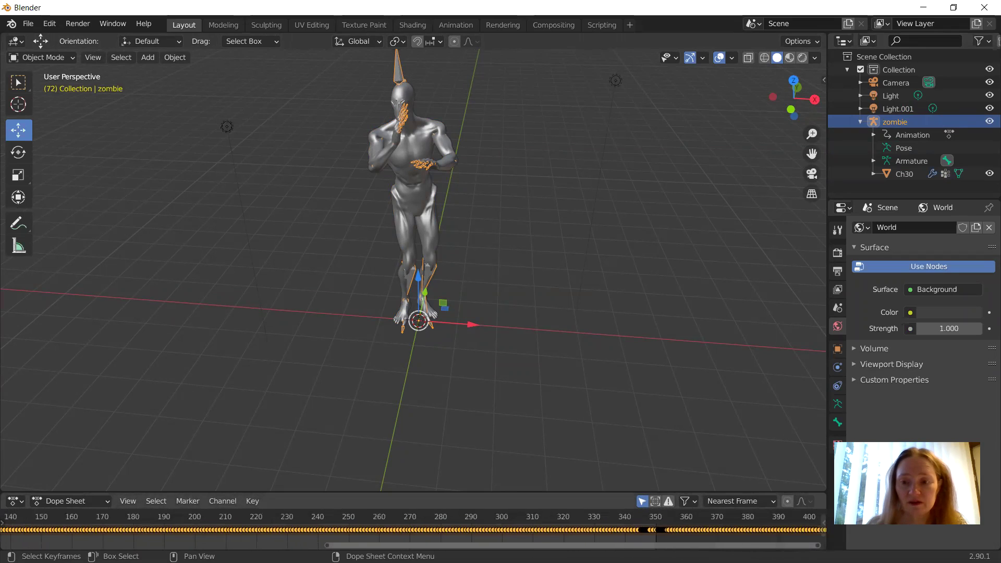
pyautogui.keyDown('ctrl'); pyautogui.hscroll(6, 414, 529); pyautogui.keyUp('ctrl')
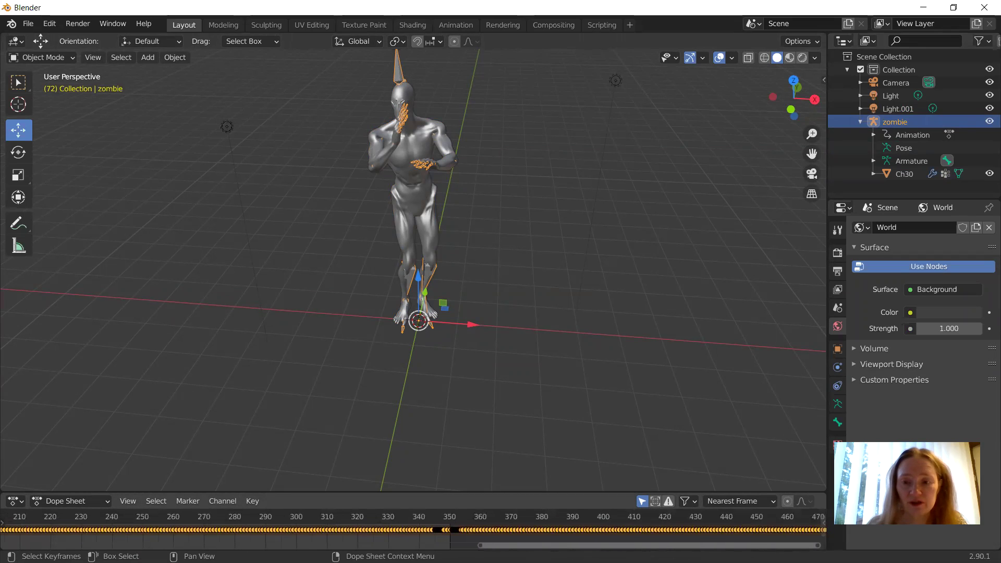
pyautogui.keyDown('ctrl'); pyautogui.hscroll(-4, 413, 530); pyautogui.keyUp('ctrl')
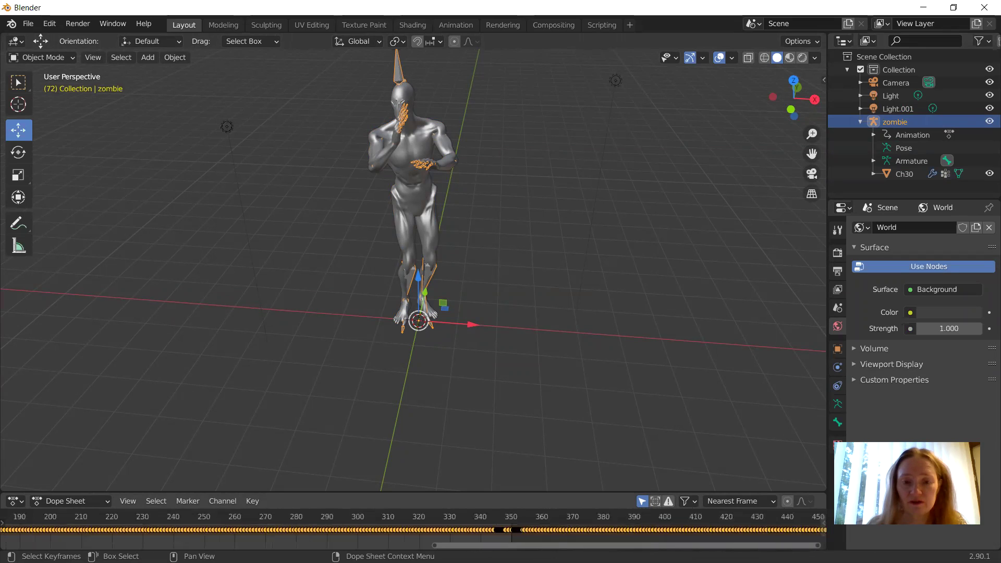
pyautogui.keyDown('ctrl'); pyautogui.hscroll(-18, 413, 530); pyautogui.keyUp('ctrl')
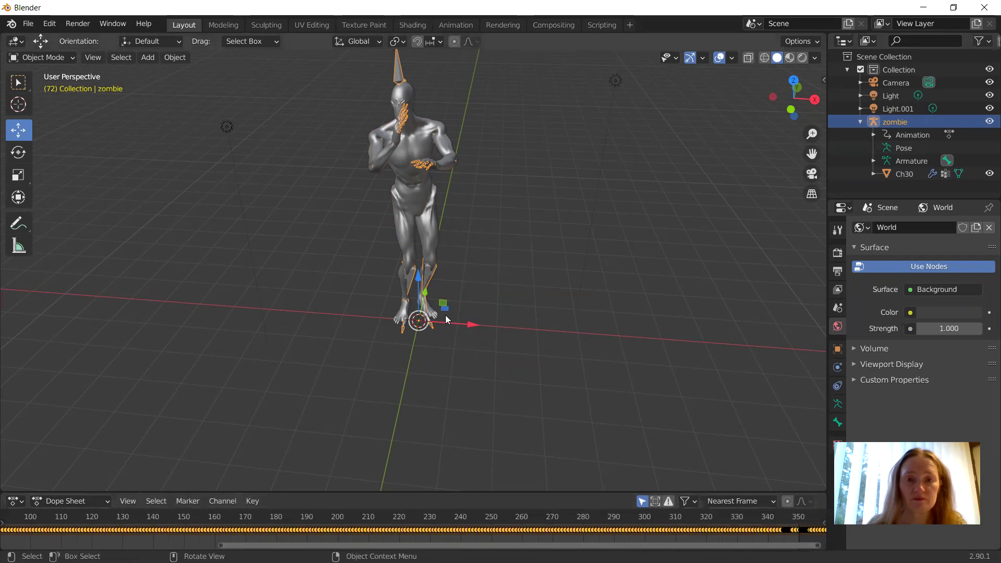
# Move the zombie aside along the negative X axis and import Toon_teen_walking.fbx from the toon_teen_fuse folder at scale 10
pyautogui.moveTo(469, 326); pyautogui.dragTo(237, 320)
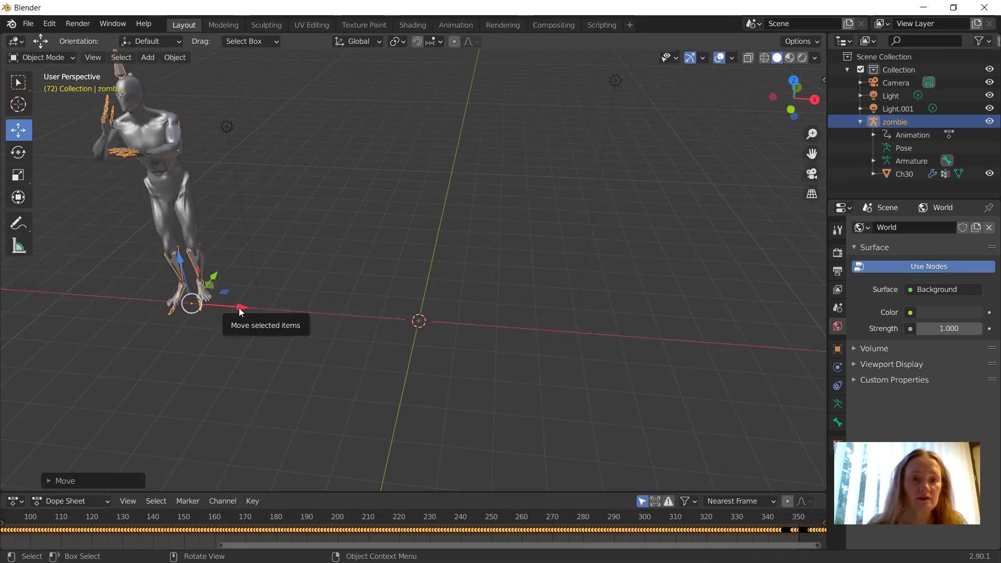
pyautogui.click(27, 24)
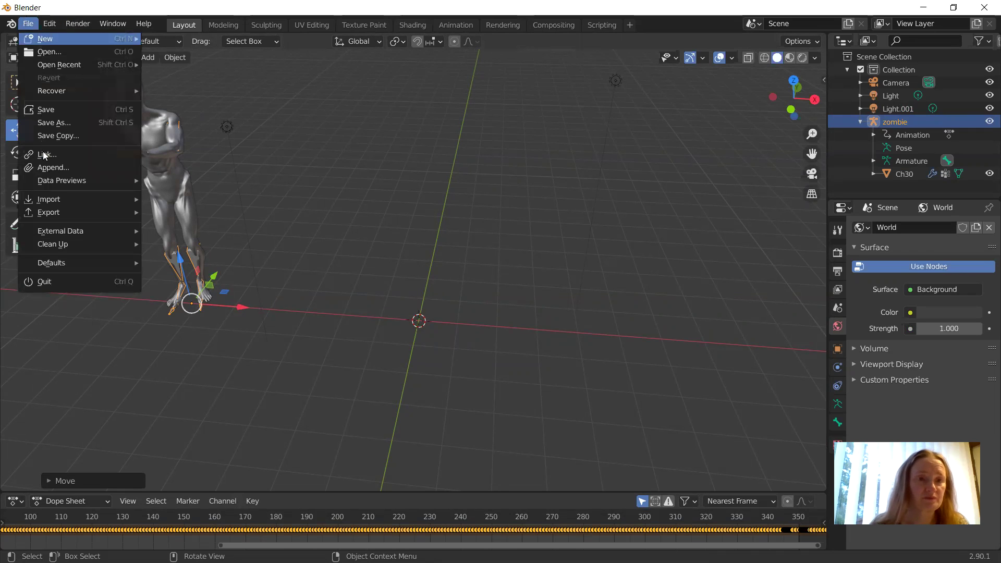
pyautogui.moveTo(48, 202)
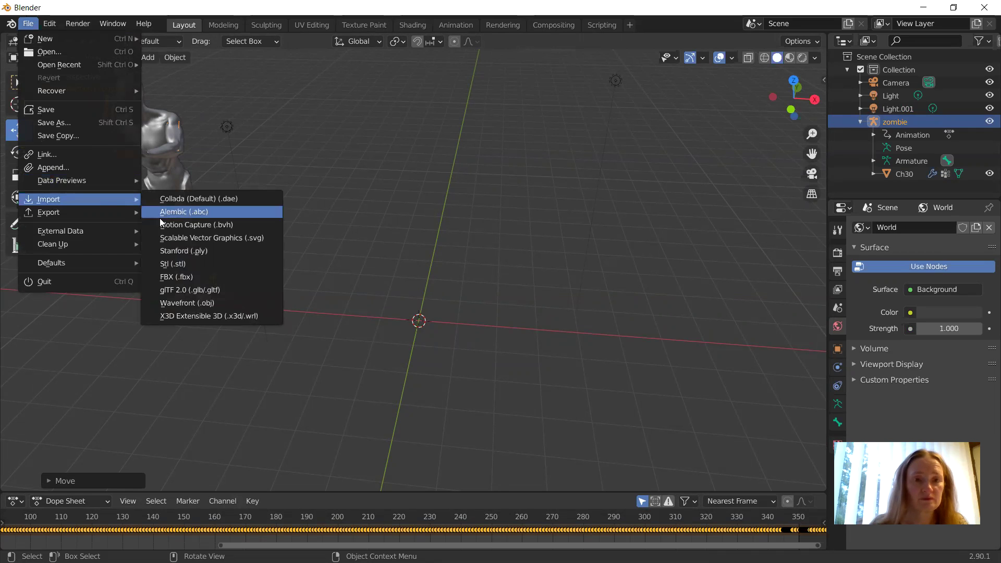
pyautogui.click(211, 277)
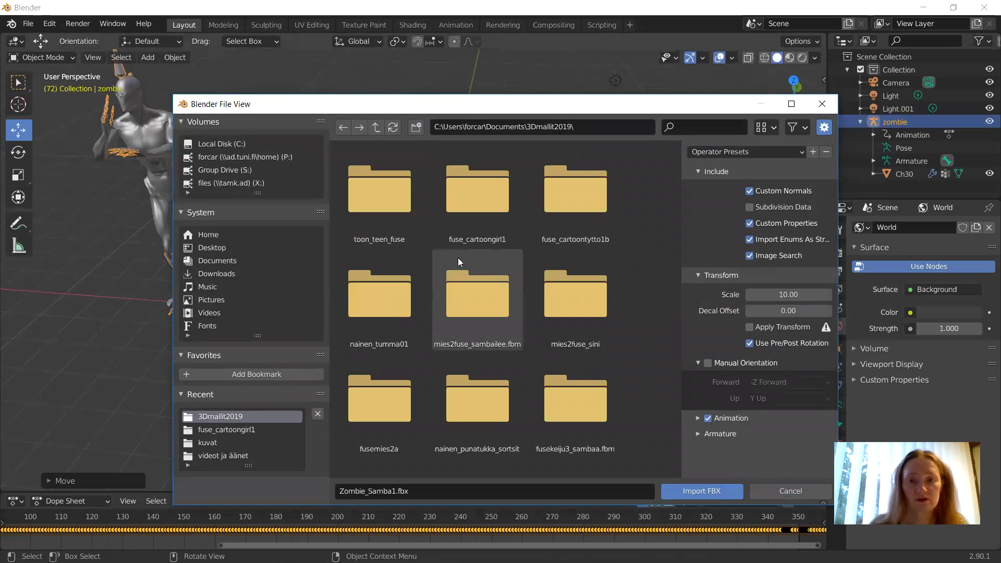
pyautogui.doubleClick(389, 204)
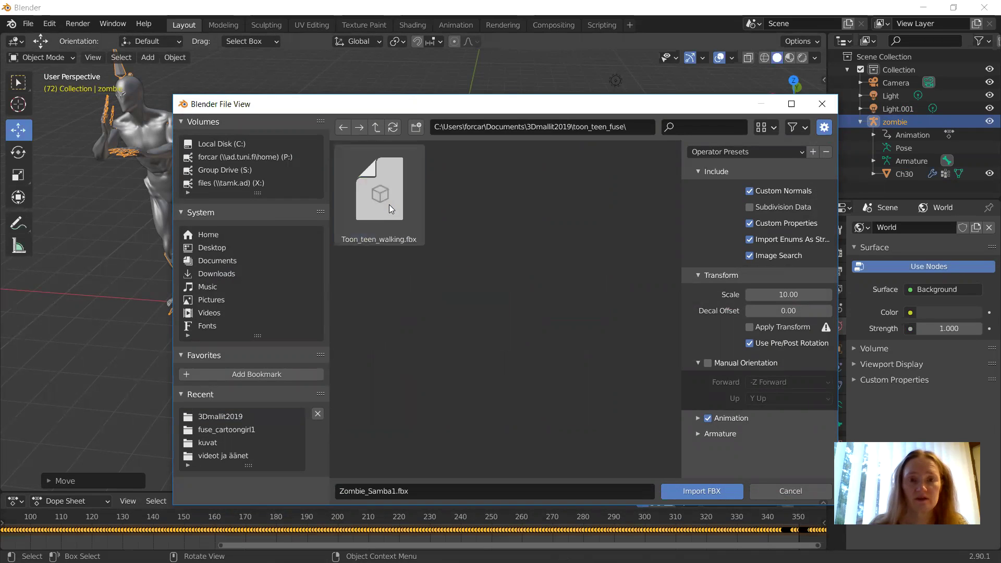
pyautogui.click(389, 204)
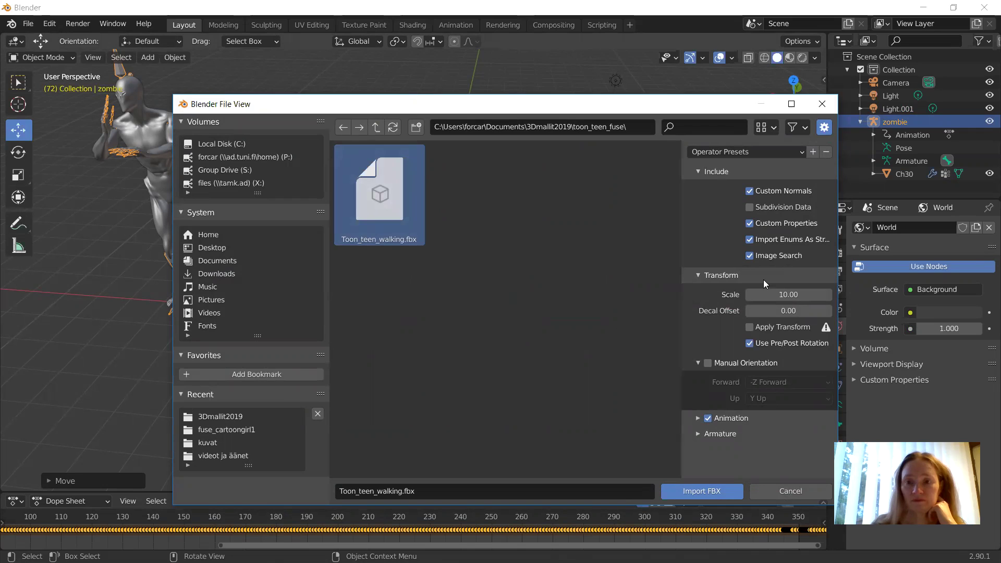
pyautogui.click(790, 295)
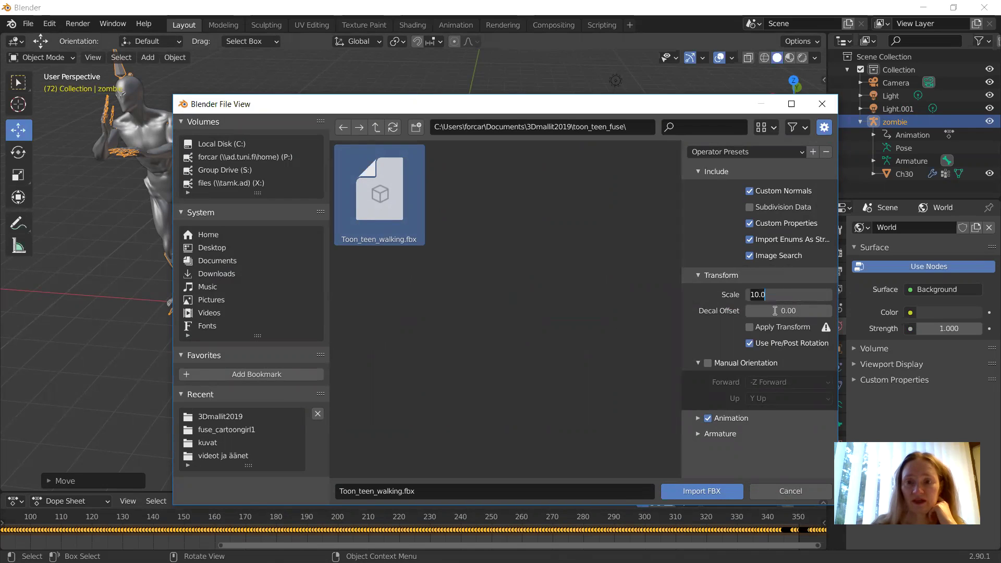
pyautogui.click(756, 295)
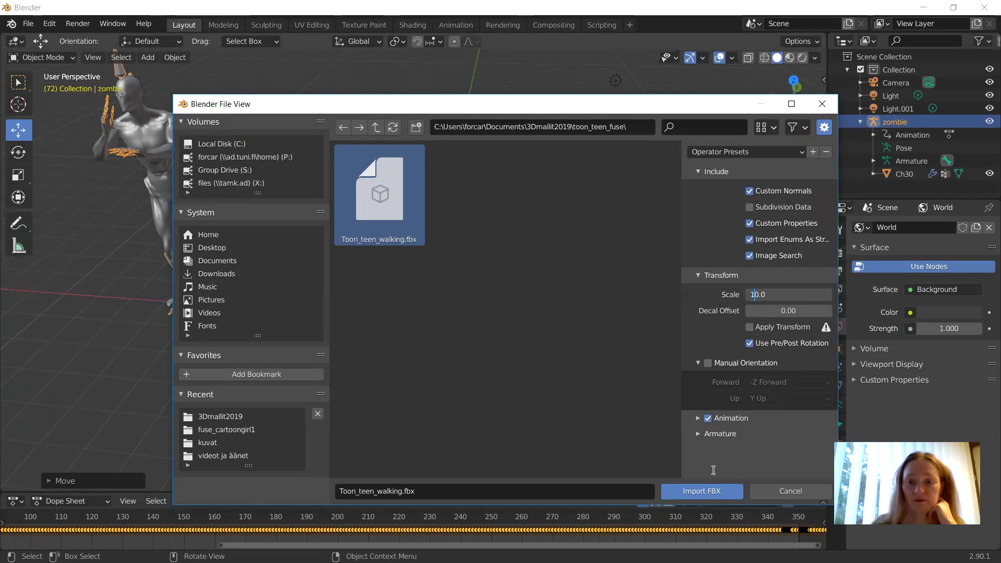
pyautogui.click(709, 491)
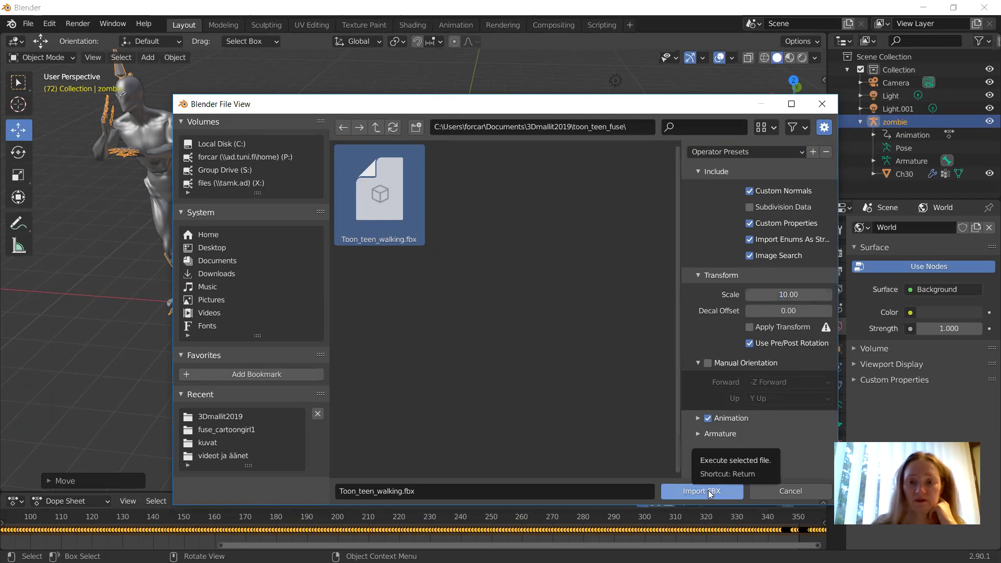
pyautogui.click(707, 491)
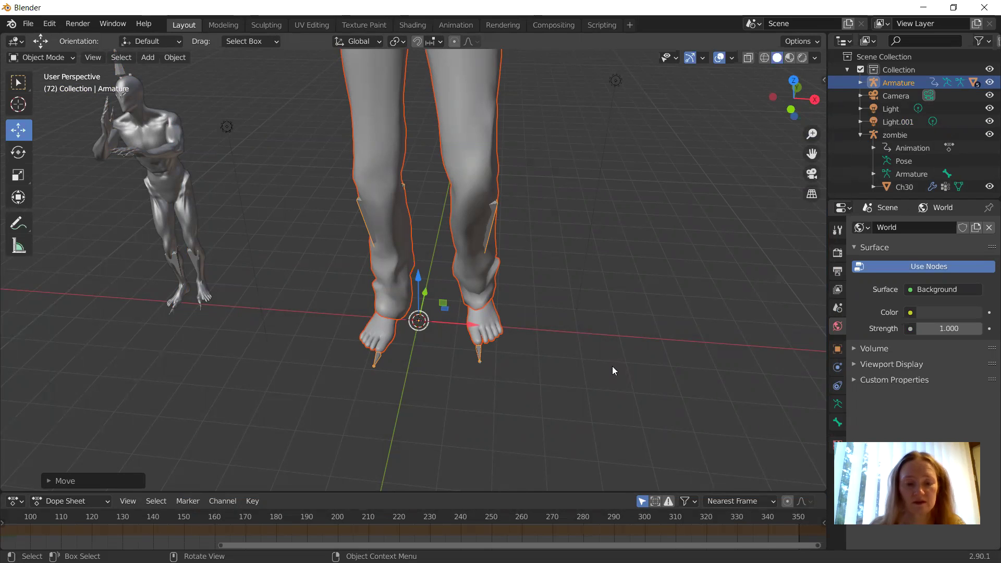
# Scale the imported toon teen down to about 0.34 so its height roughly matches the zombie's
pyautogui.press('s')
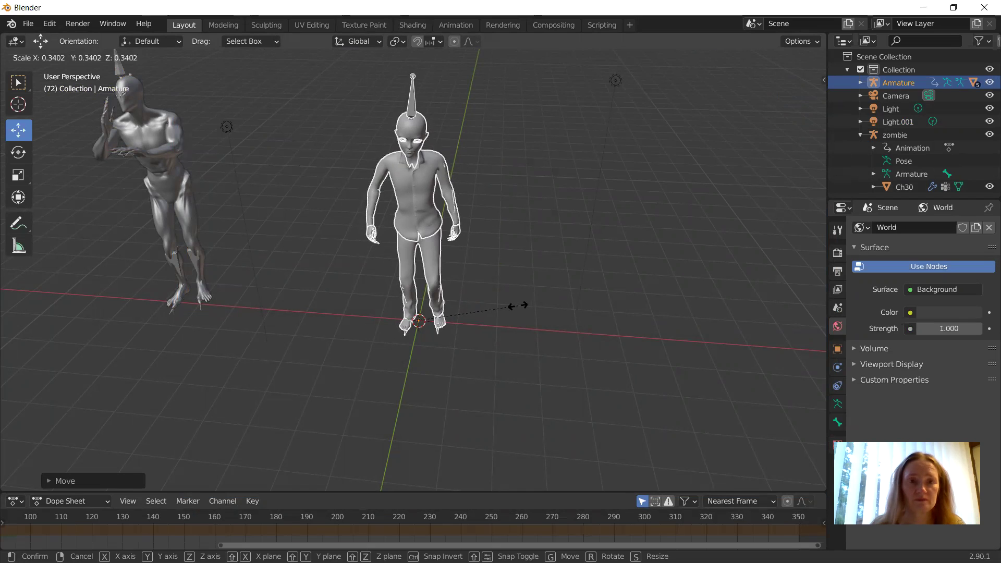
pyautogui.click(517, 305)
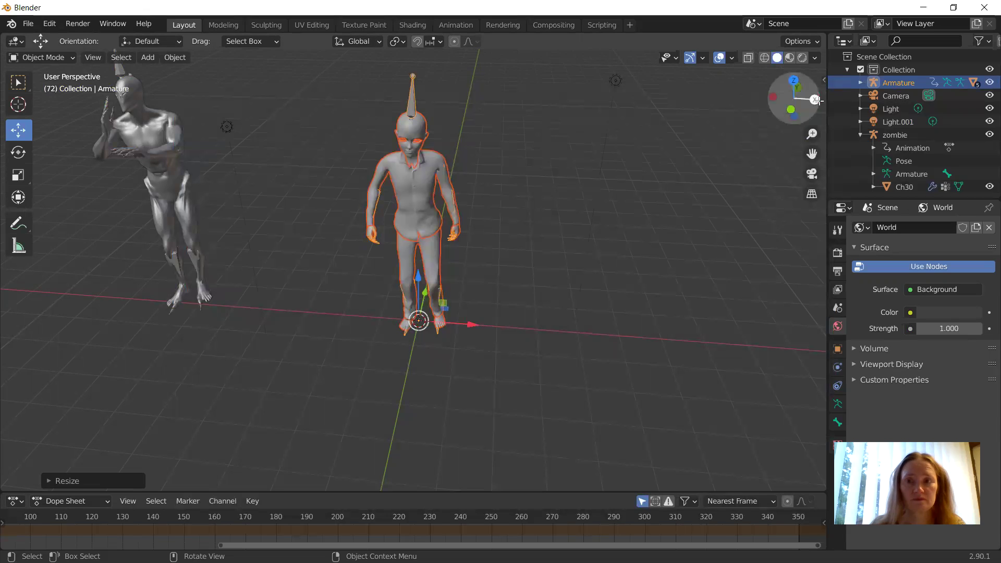
pyautogui.moveTo(817, 101); pyautogui.dragTo(778, 113)
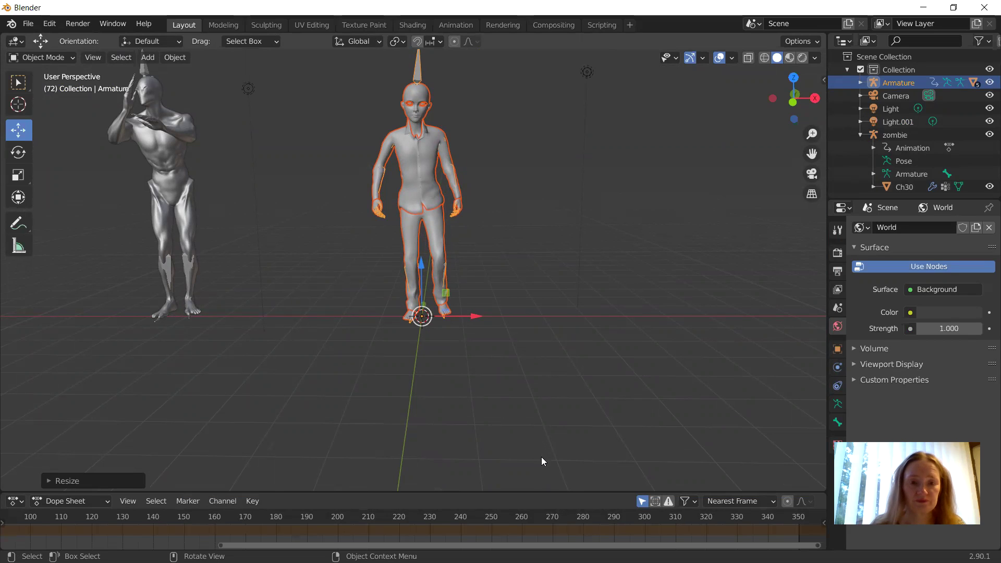
# Switch the Dope Sheet back to the Timeline and play the animation to check both characters' movement
pyautogui.click(16, 501)
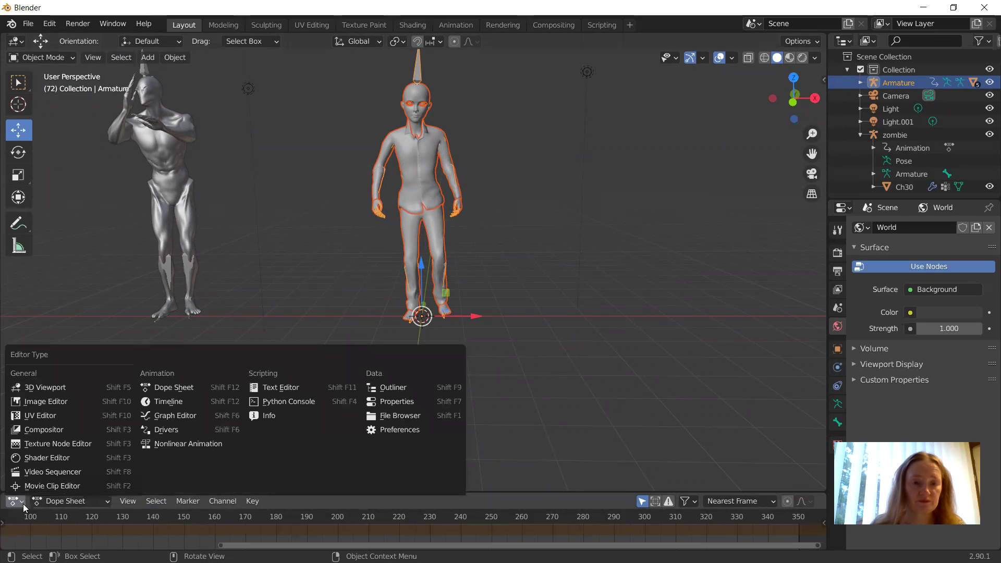
pyautogui.click(23, 504)
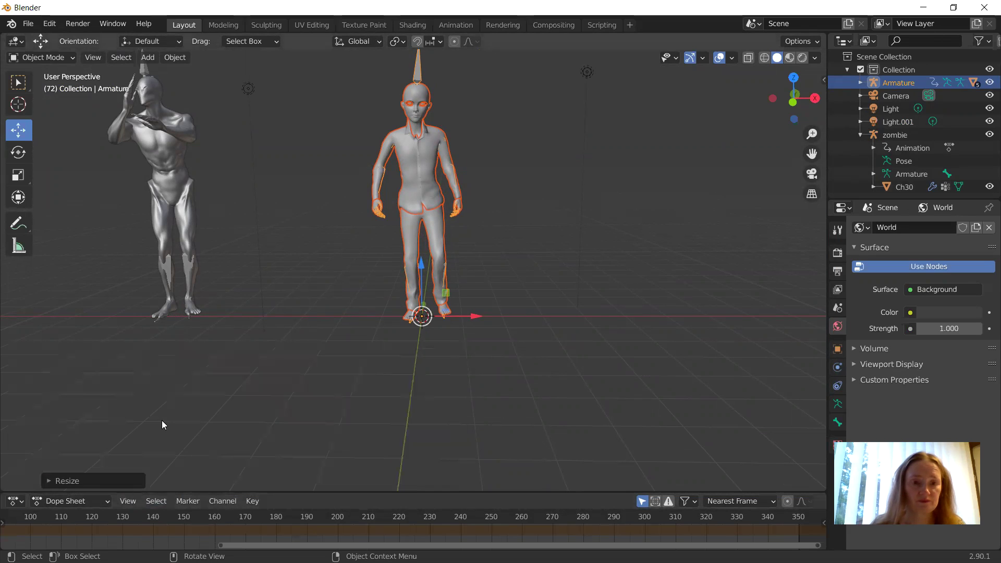
pyautogui.click(22, 505)
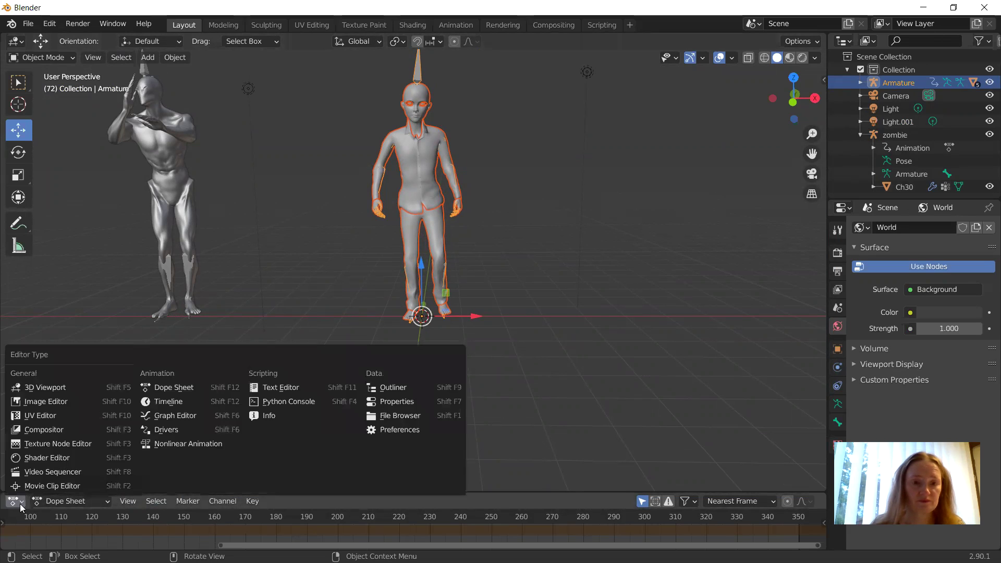
pyautogui.click(168, 402)
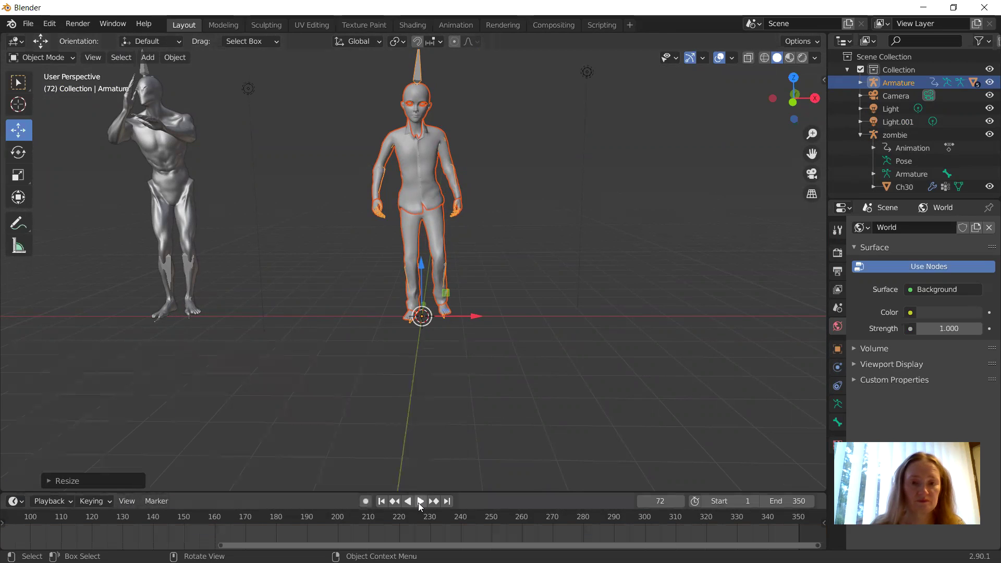
pyautogui.click(381, 501)
pyautogui.click(421, 501)
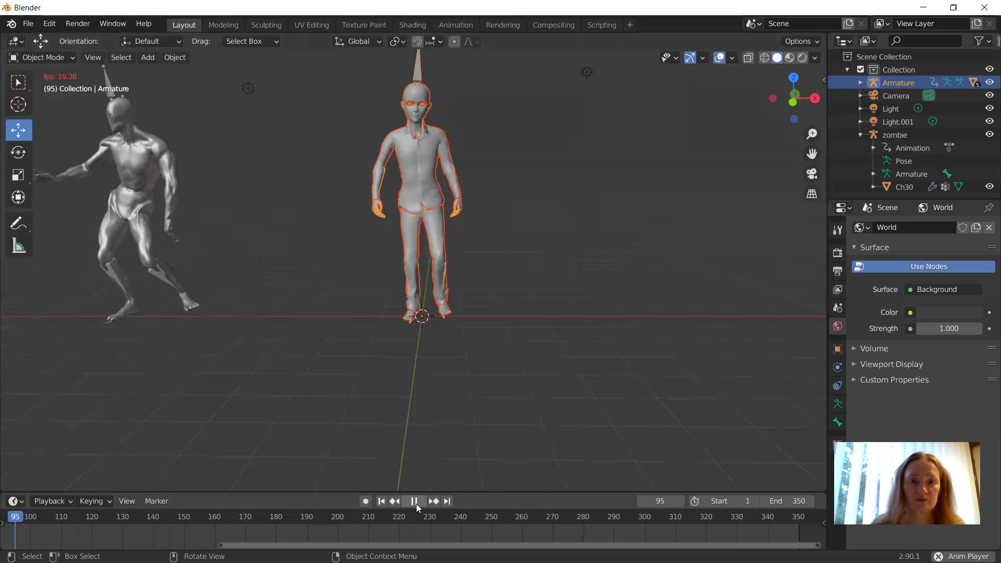
pyautogui.click(415, 501)
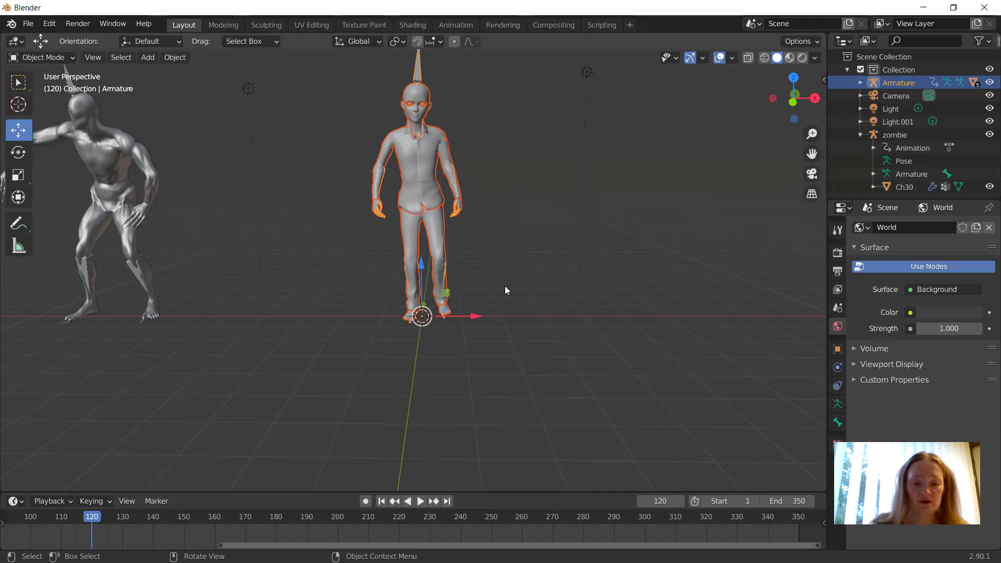
# Delete the walking toon teen armature together with its meshes from the scene
pyautogui.press('x')
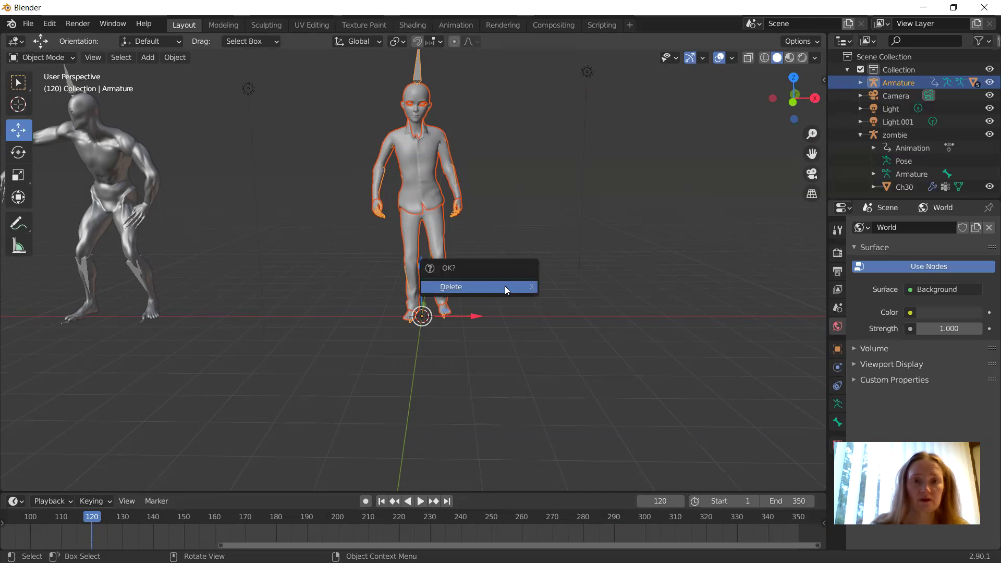
pyautogui.click(505, 287)
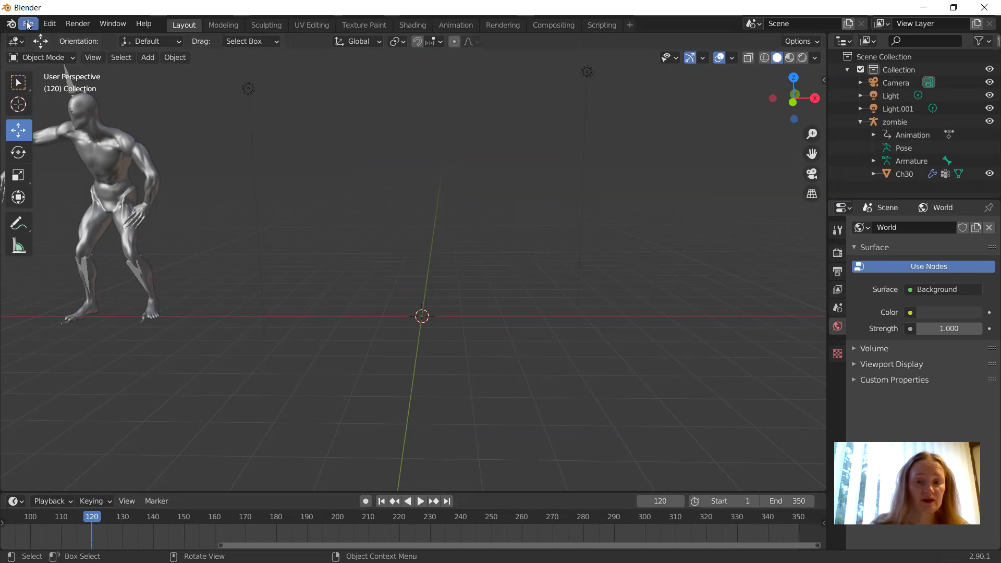
pyautogui.click(51, 25)
pyautogui.moveTo(72, 26)
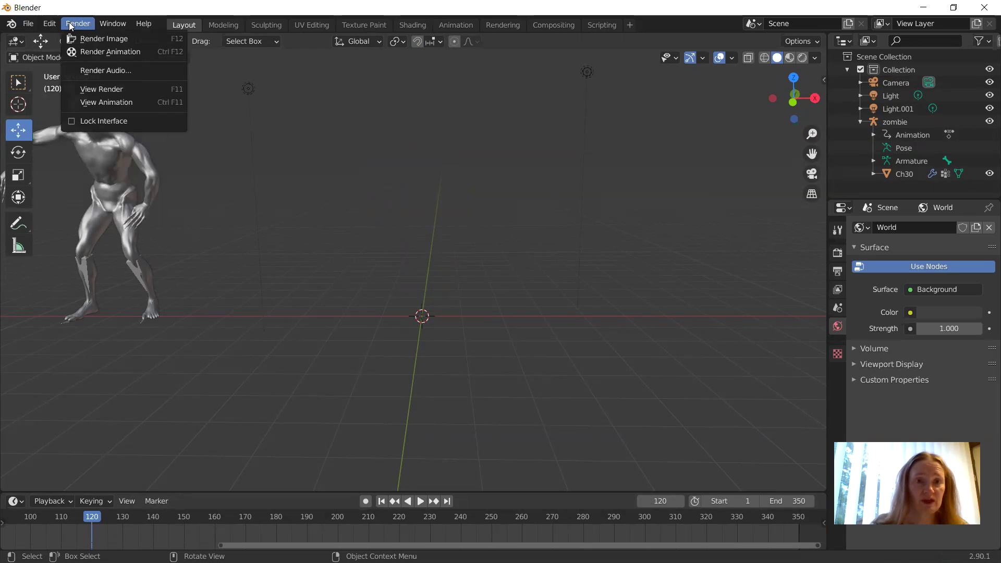
# Import toon_teen_fuse.obj from the toon_teen_fuse folder as Wavefront OBJ with Keep Vert Order and Poly Groups enabled
pyautogui.moveTo(32, 25)
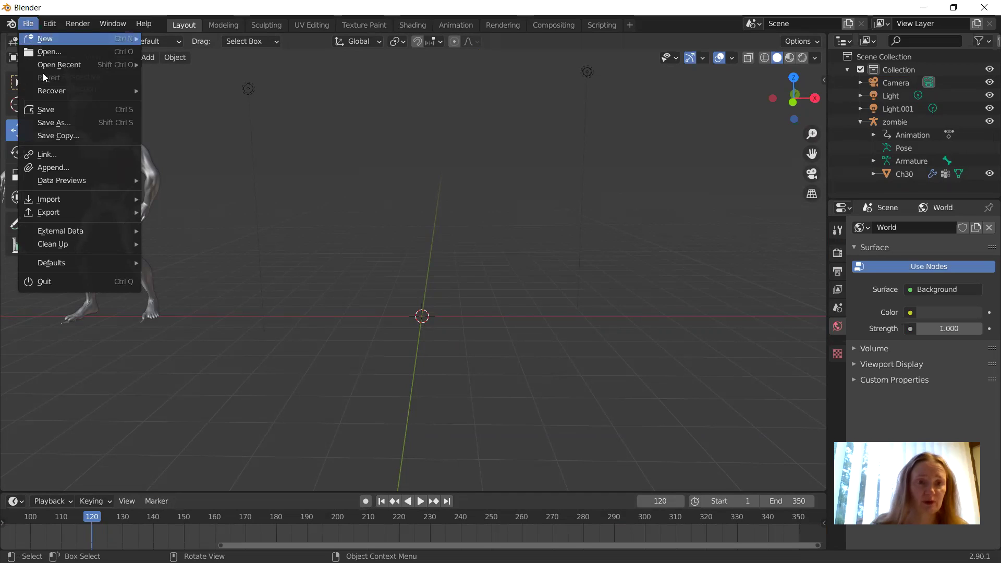
pyautogui.moveTo(74, 205)
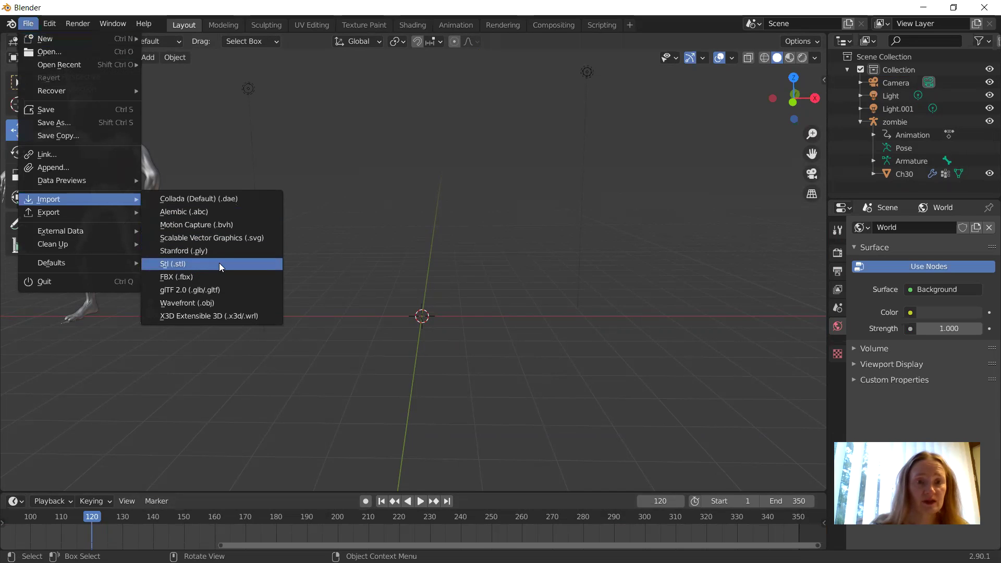
pyautogui.click(218, 308)
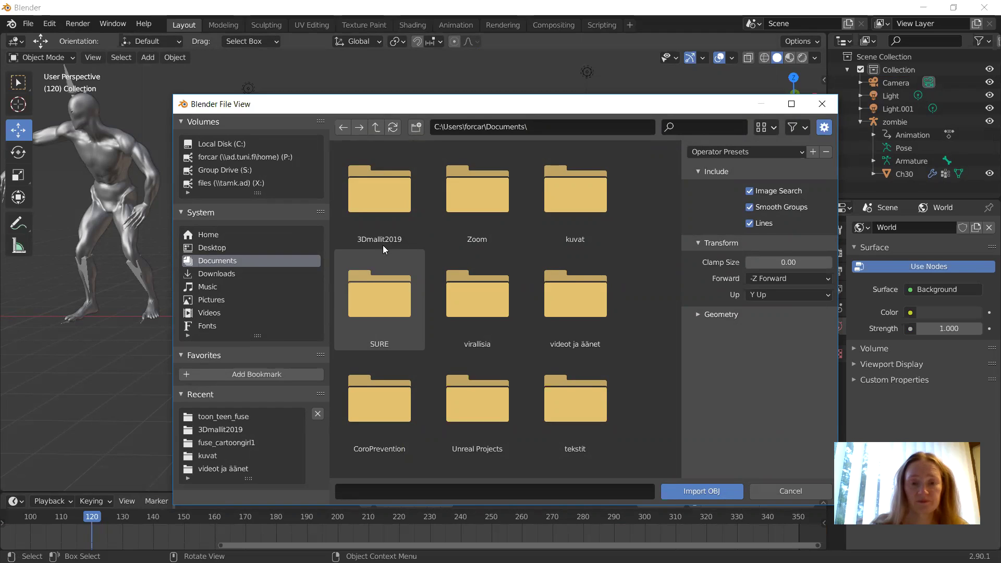
pyautogui.scroll(-1, 383, 245)
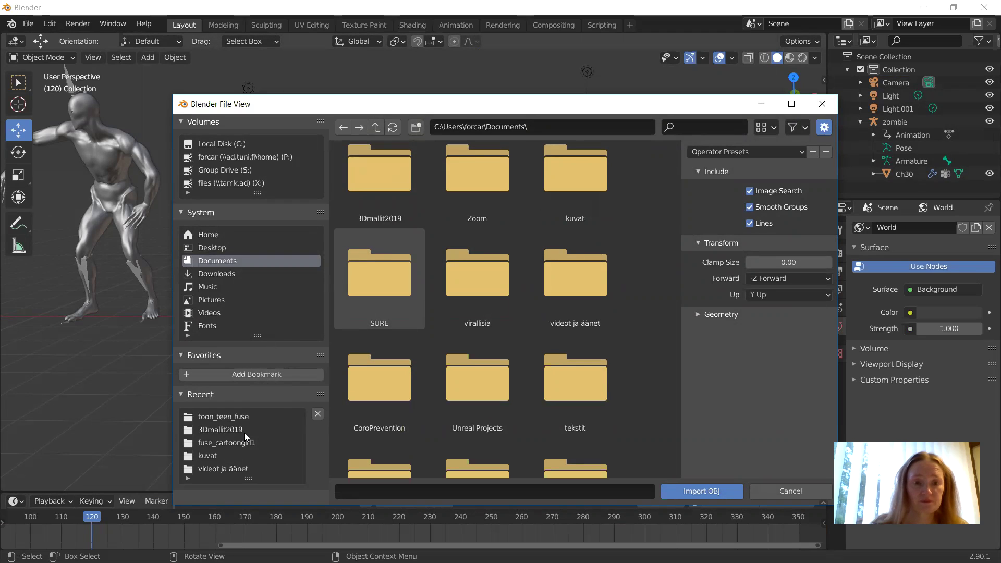
pyautogui.click(245, 418)
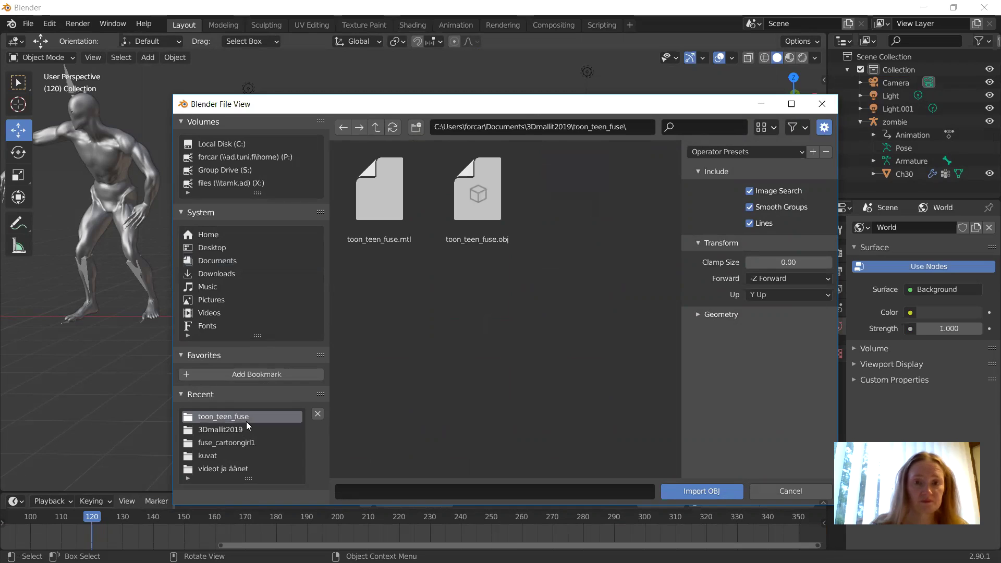
pyautogui.click(488, 187)
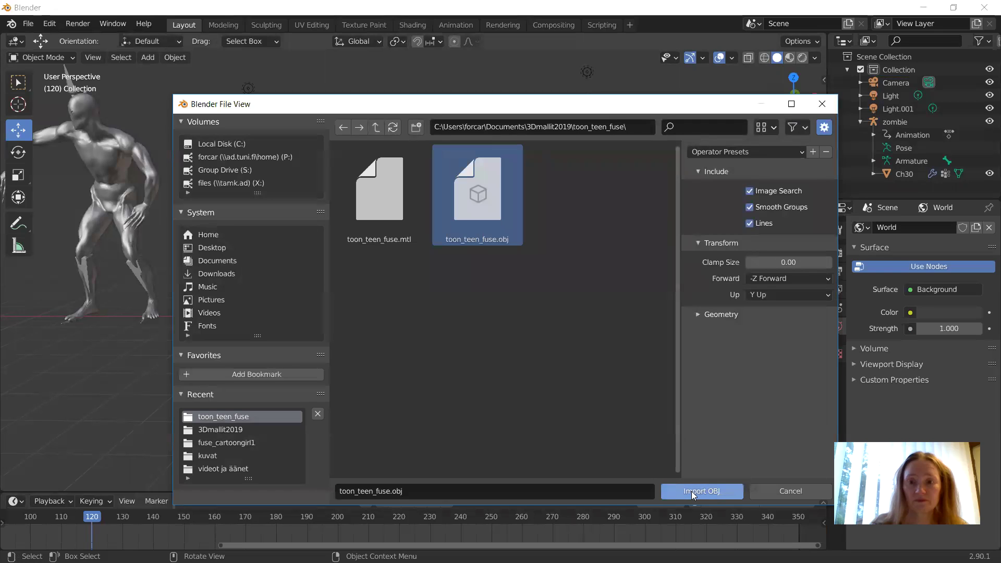
pyautogui.click(784, 262)
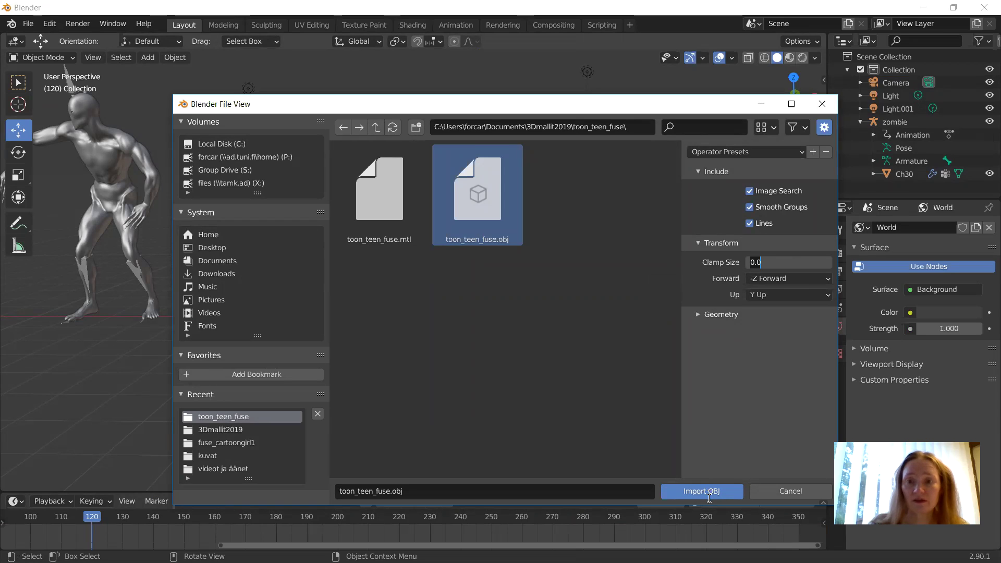
pyautogui.click(694, 318)
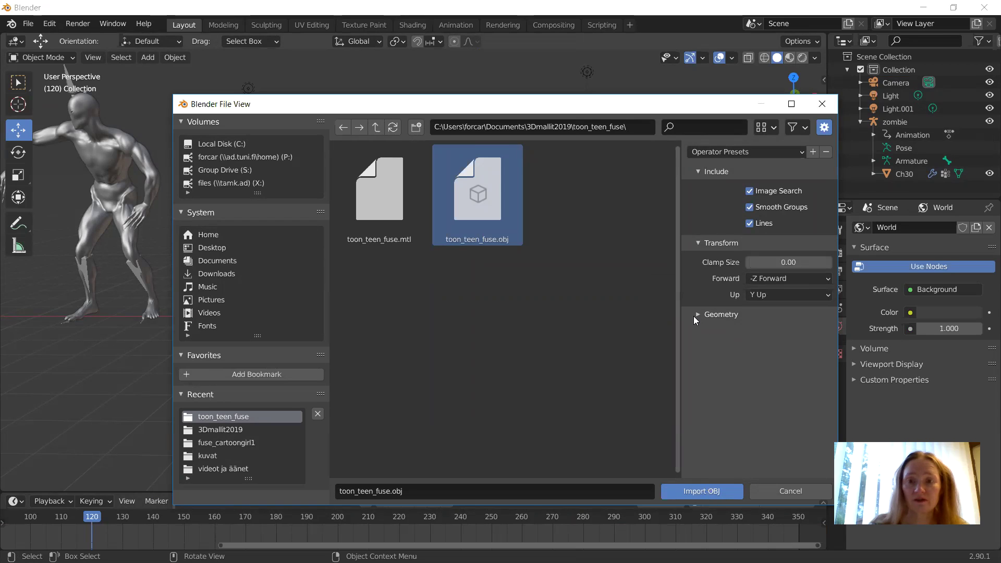
pyautogui.click(699, 314)
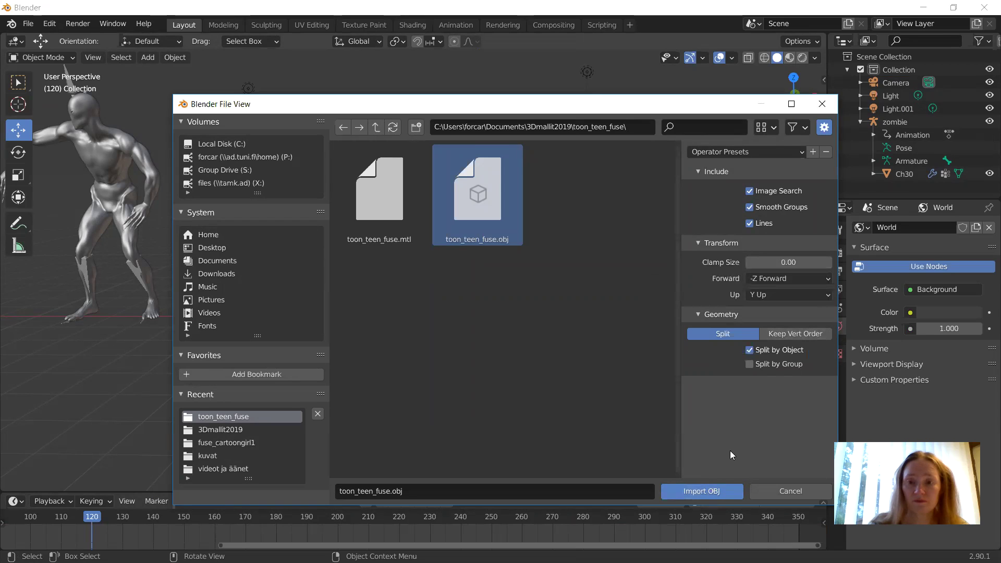
pyautogui.click(799, 332)
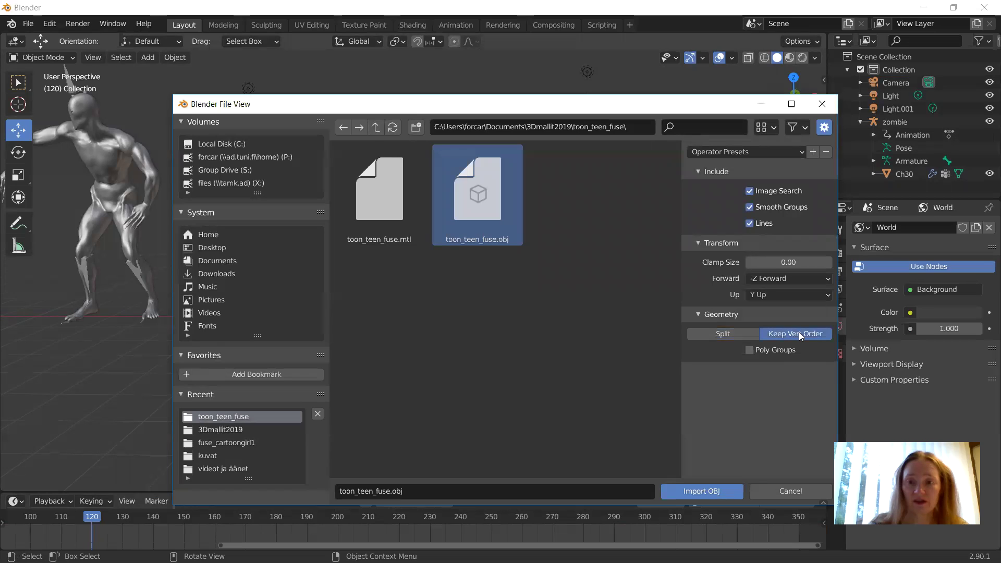
pyautogui.click(747, 352)
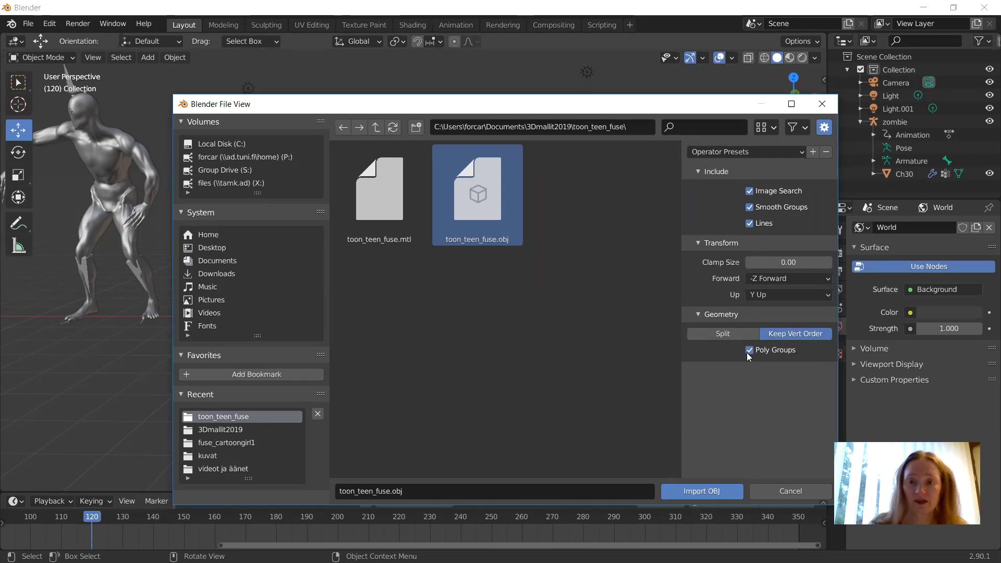
pyautogui.click(703, 491)
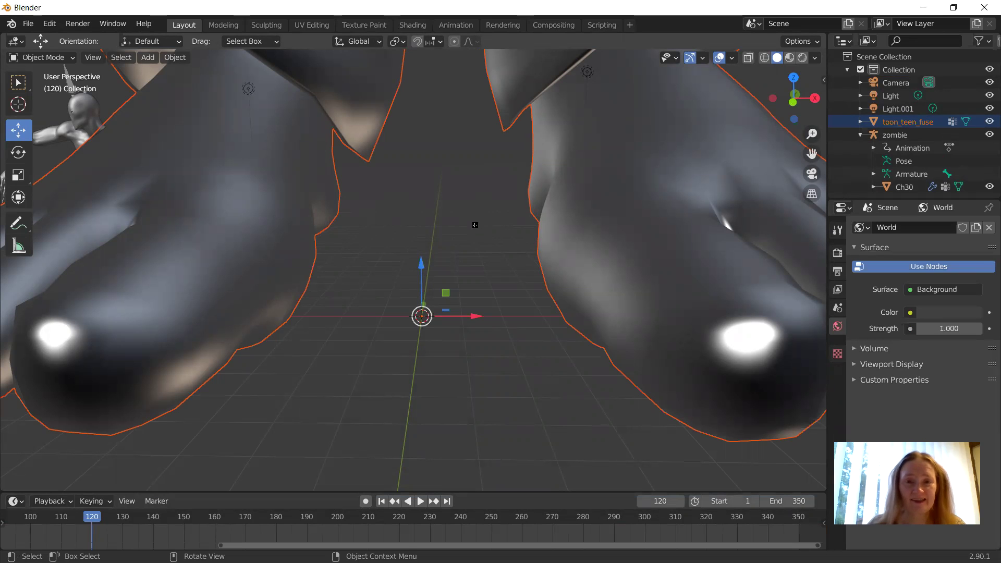
# Scale the imported OBJ toon teen down to about 0.035 so its height roughly matches the zombie's
pyautogui.press('s')
pyautogui.moveTo(456, 261)
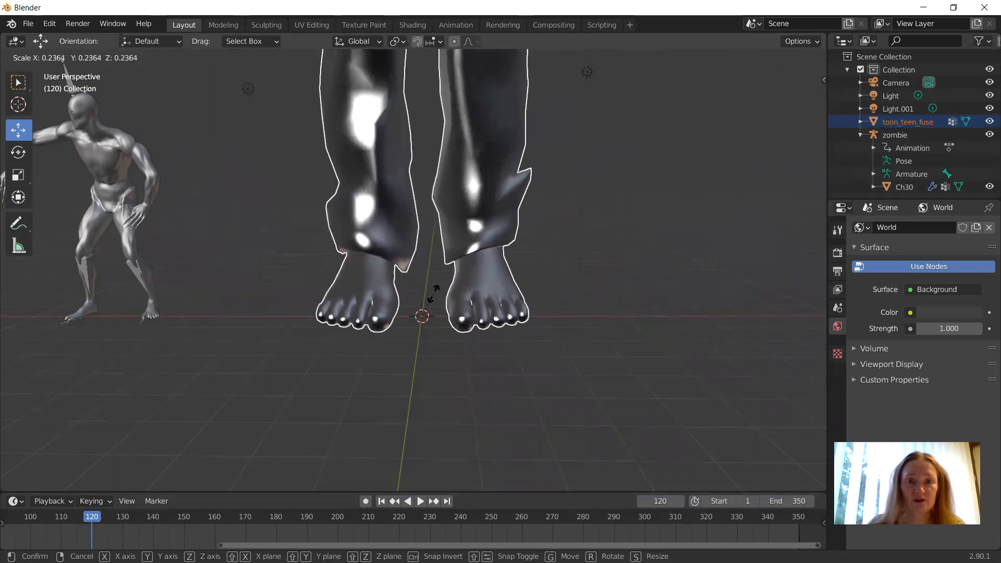
pyautogui.moveTo(433, 302)
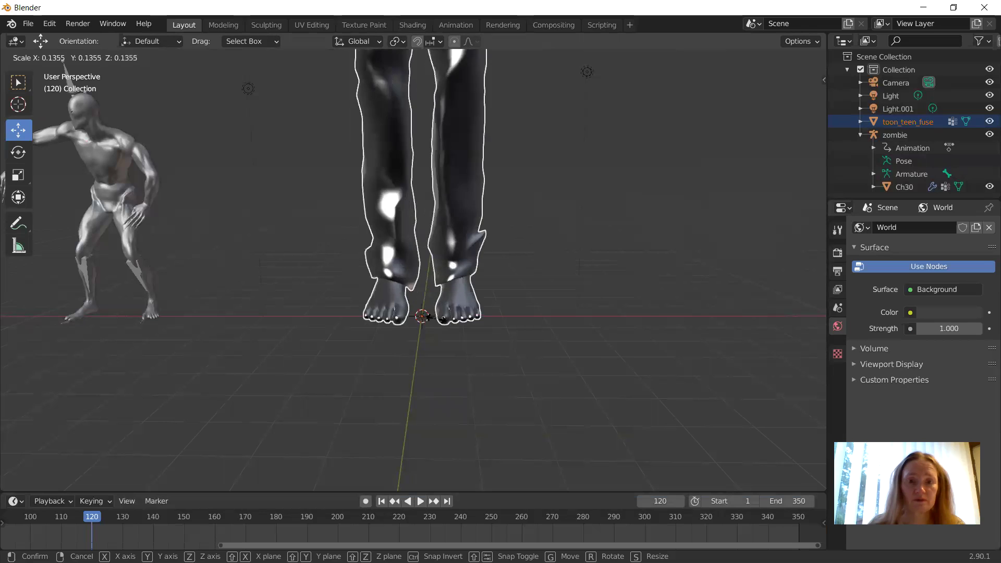
pyautogui.click(434, 322)
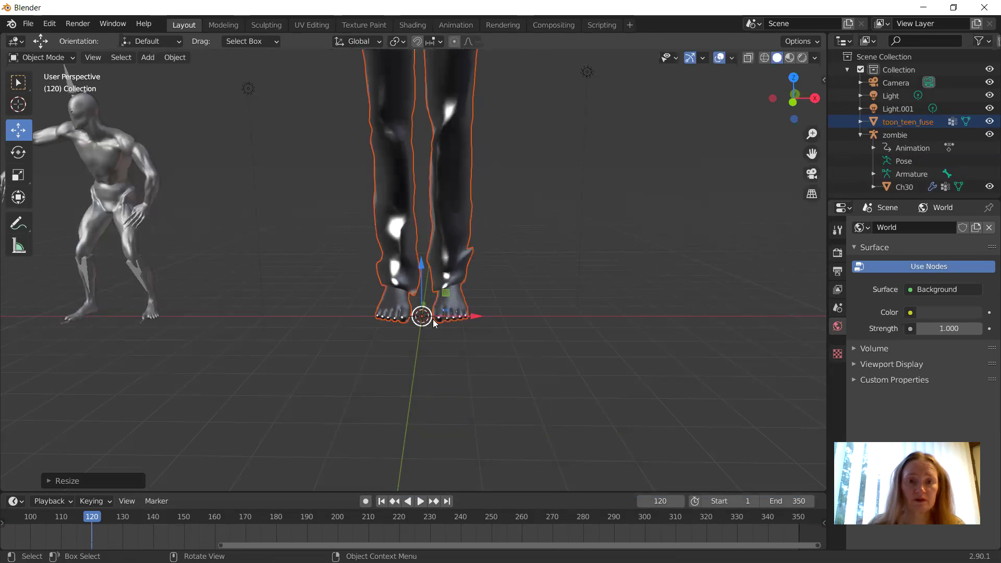
pyautogui.press('s')
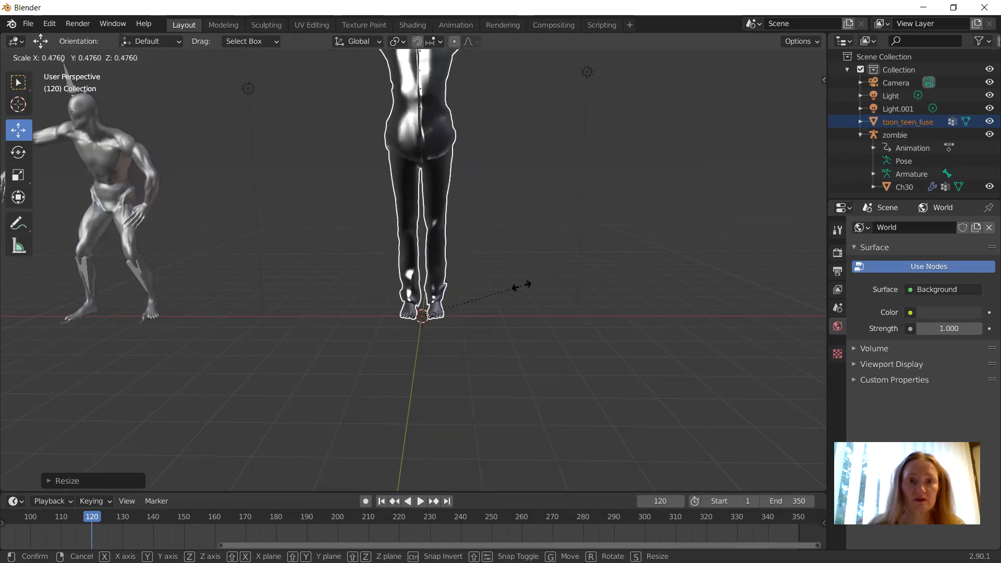
pyautogui.moveTo(511, 290)
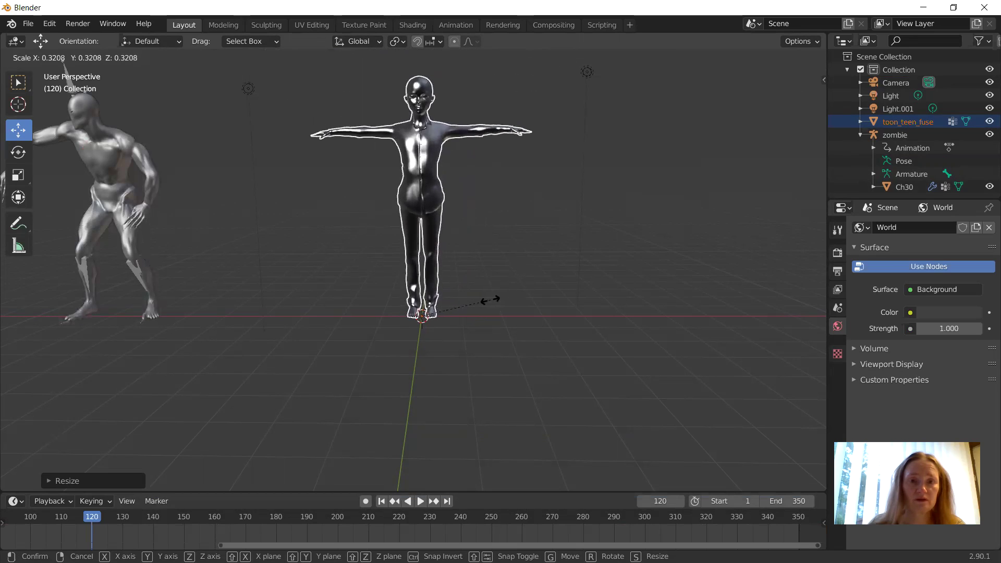
pyautogui.click(490, 299)
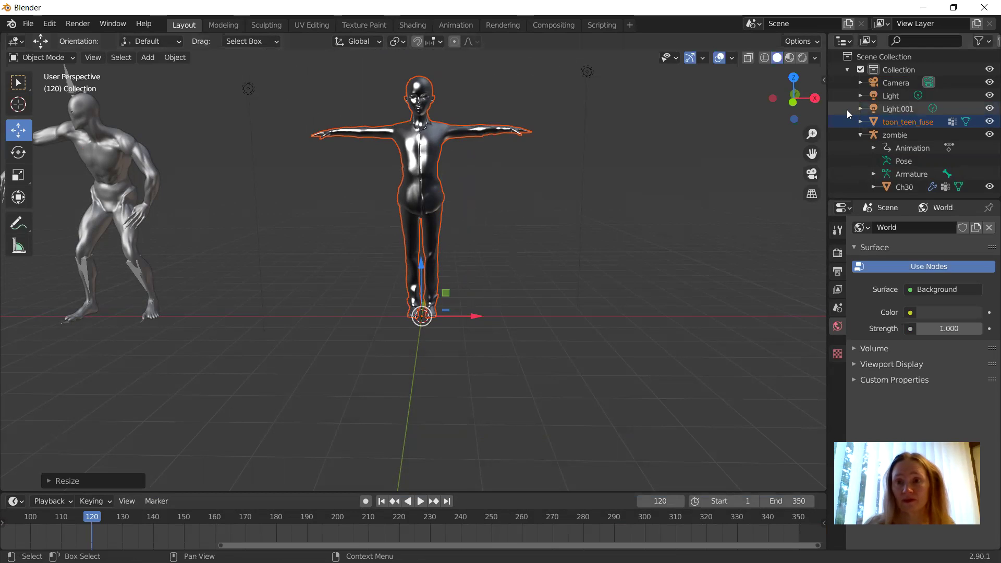
# Collapse the zombie, expand toon_teen_fuse in the scene hierarchy and show its mesh's PackedMaterial0 settings in Object Mode
pyautogui.click(860, 134)
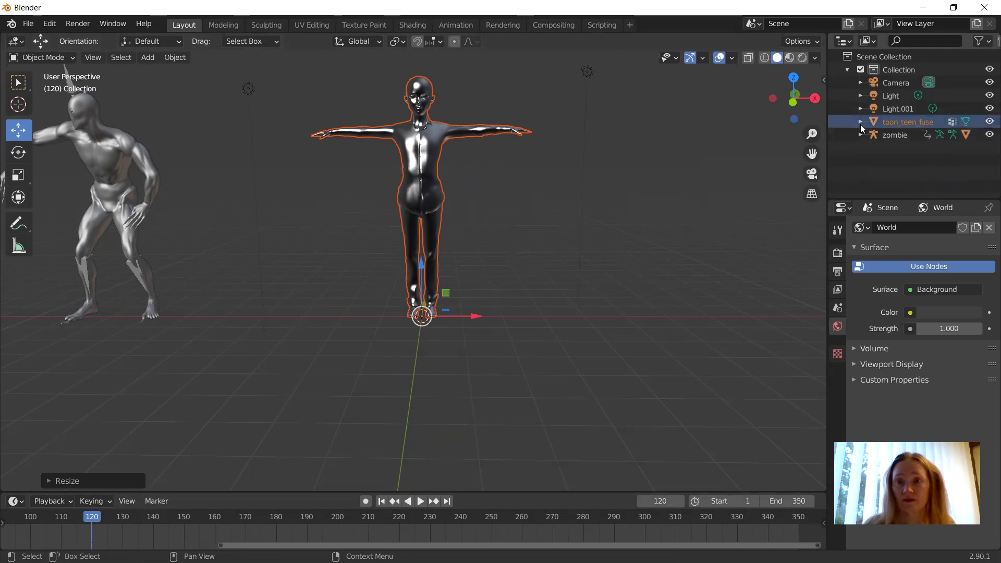
pyautogui.click(861, 122)
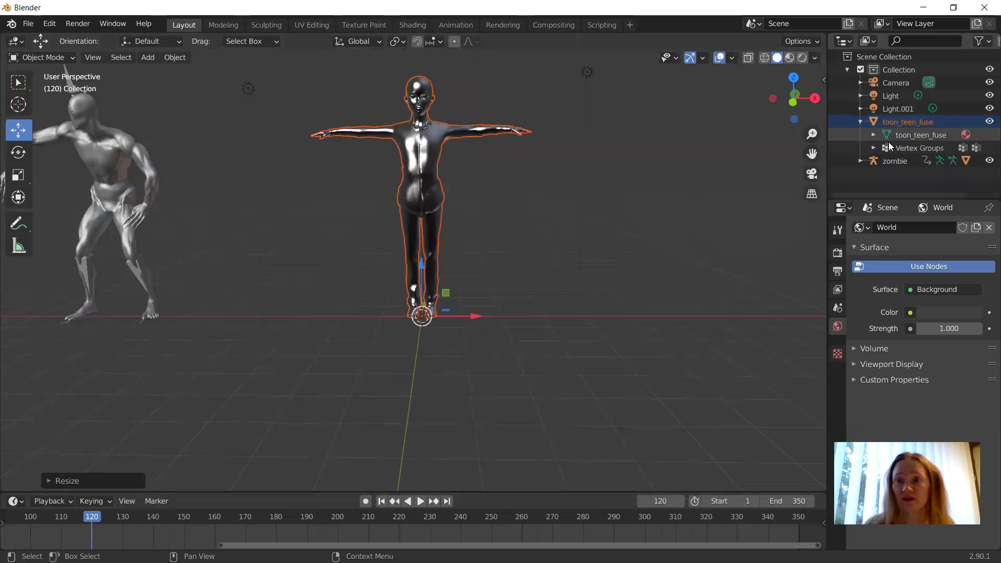
pyautogui.click(918, 136)
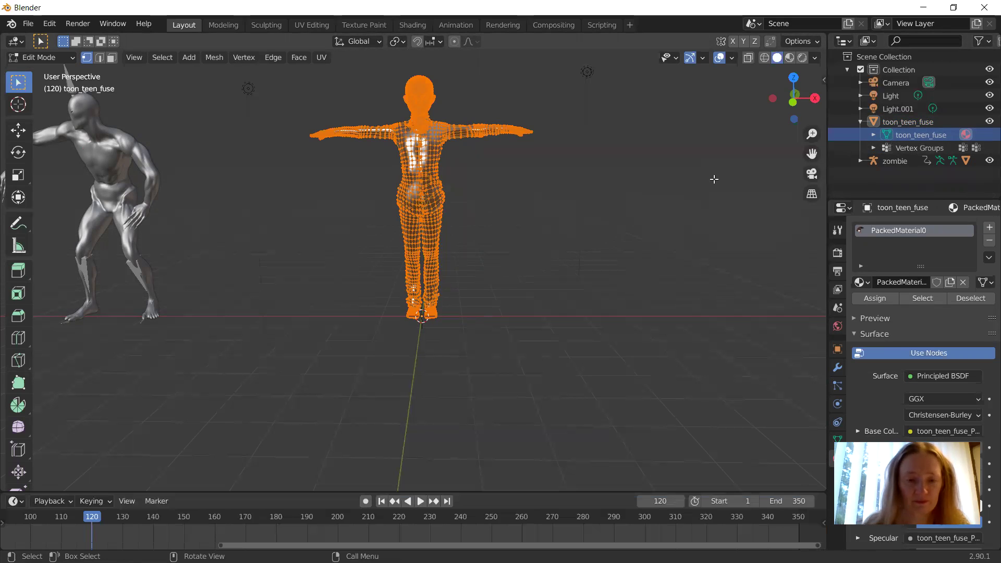
pyautogui.press('Tab')
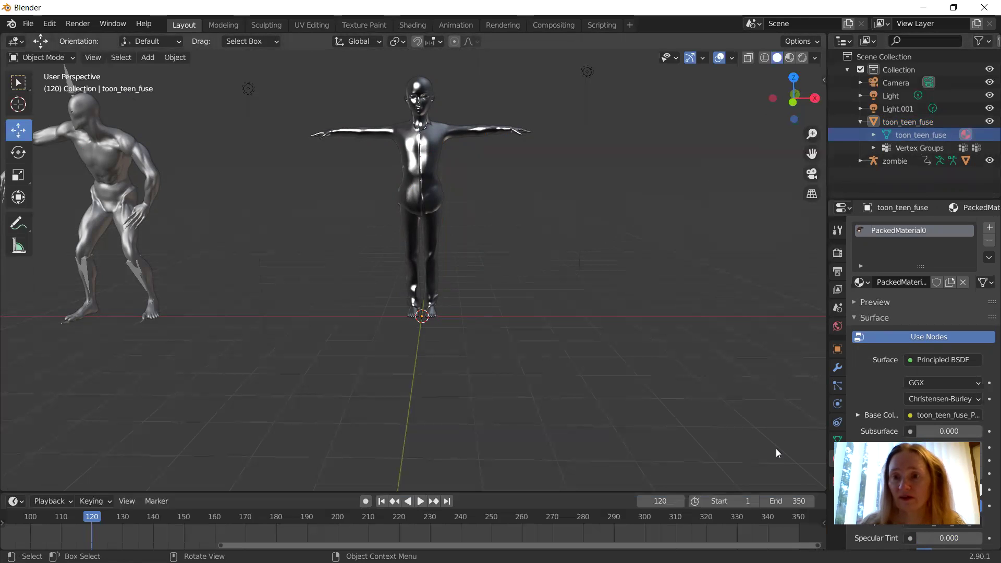
# Display the viewport in rendered shading and reduce the Metallic value of PackedMaterial0 to 0.079
pyautogui.click(803, 58)
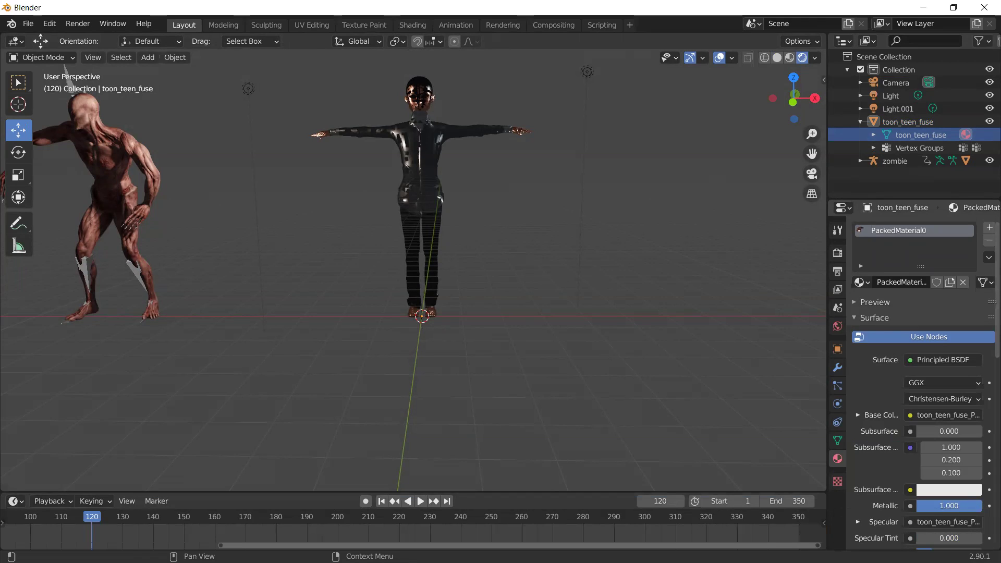
pyautogui.press('BackSpace')
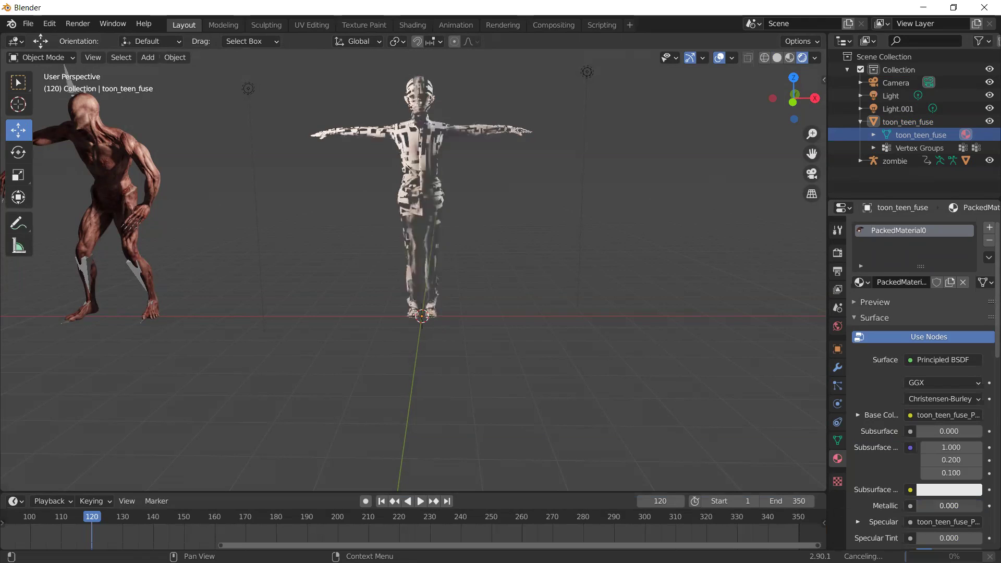
pyautogui.moveTo(949, 506); pyautogui.dragTo(922, 506)
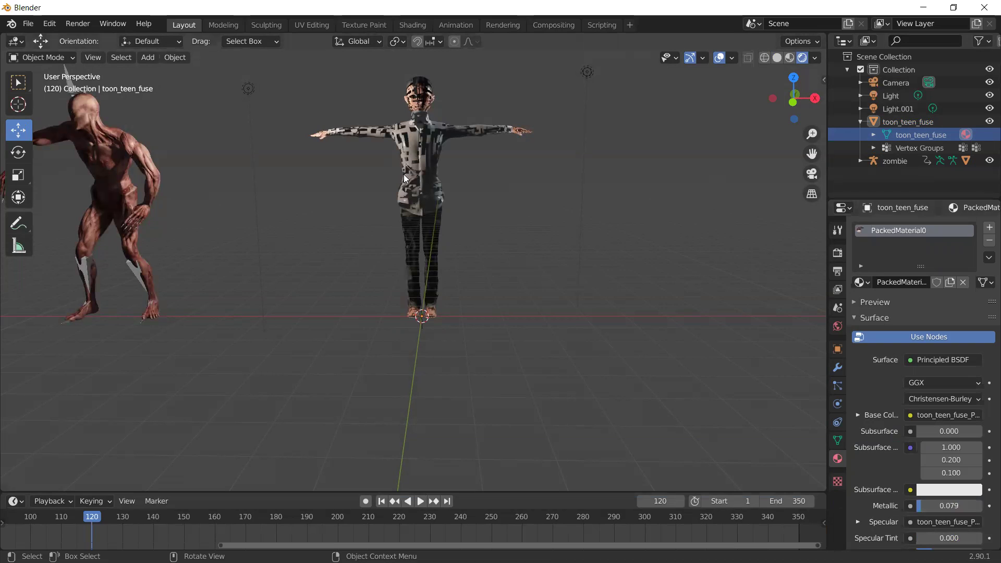
# Look through the camera, lock the camera to the view with Camera to View, and select the Camera object
pyautogui.click(812, 176)
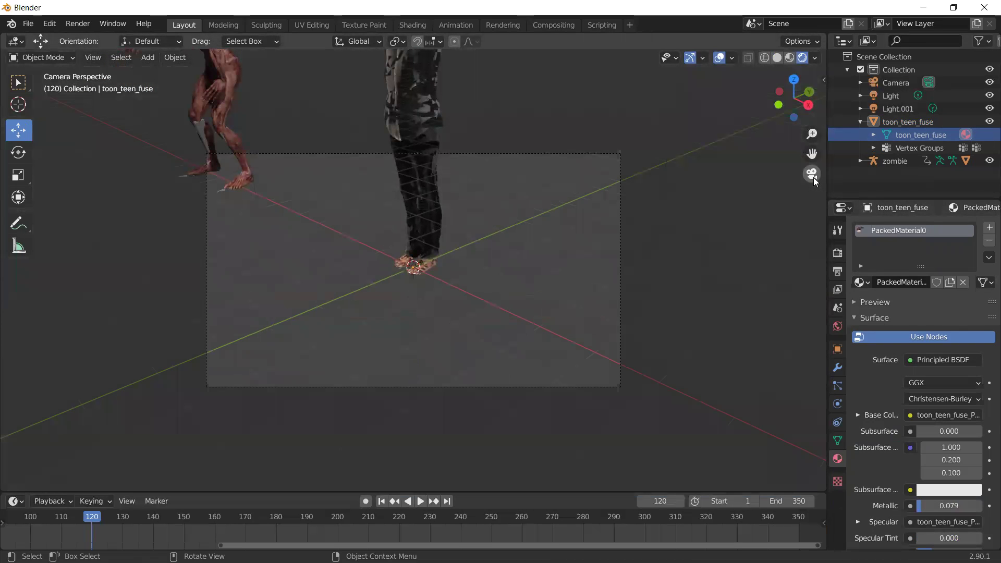
pyautogui.click(812, 175)
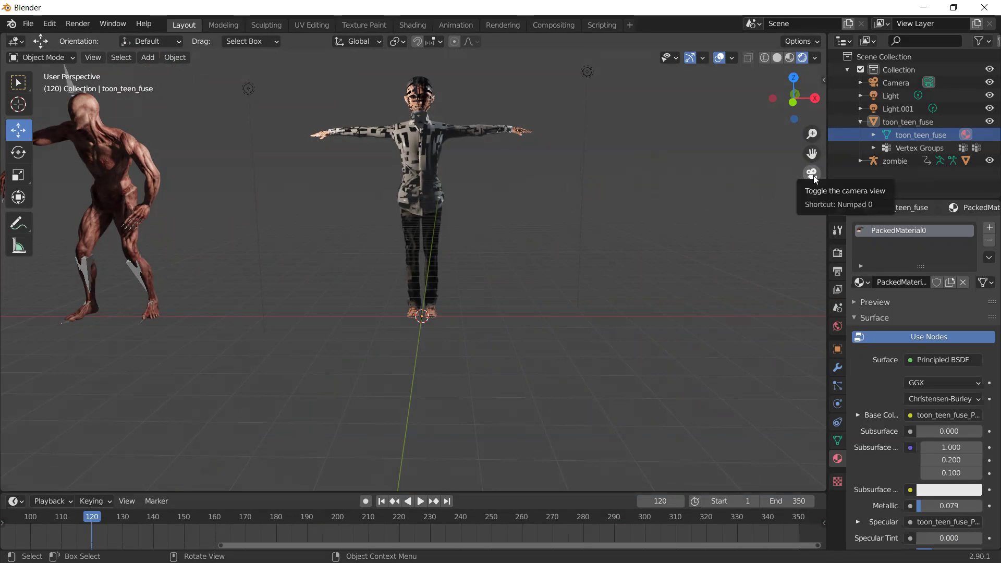
pyautogui.click(812, 174)
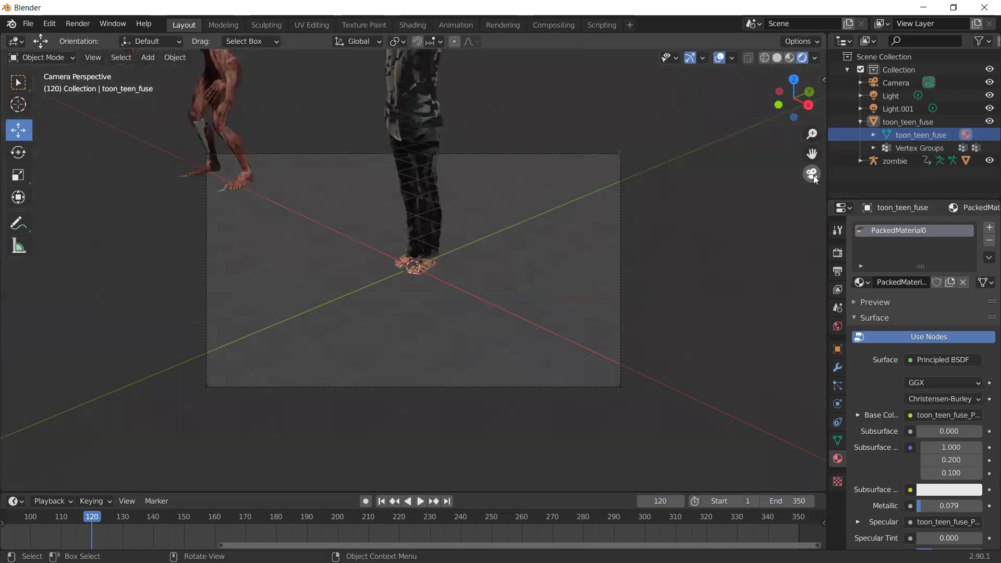
pyautogui.press('n')
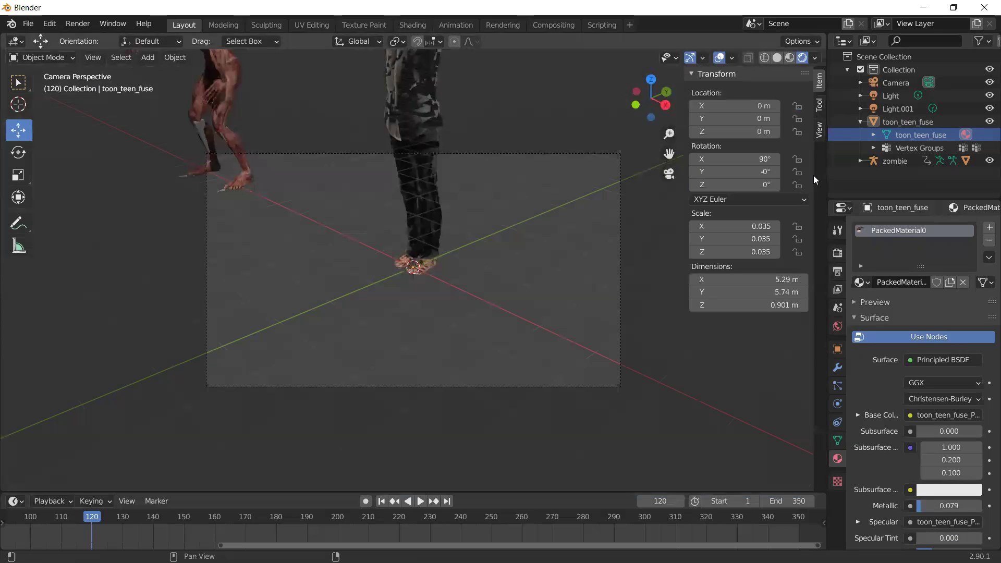
pyautogui.click(820, 105)
pyautogui.click(821, 130)
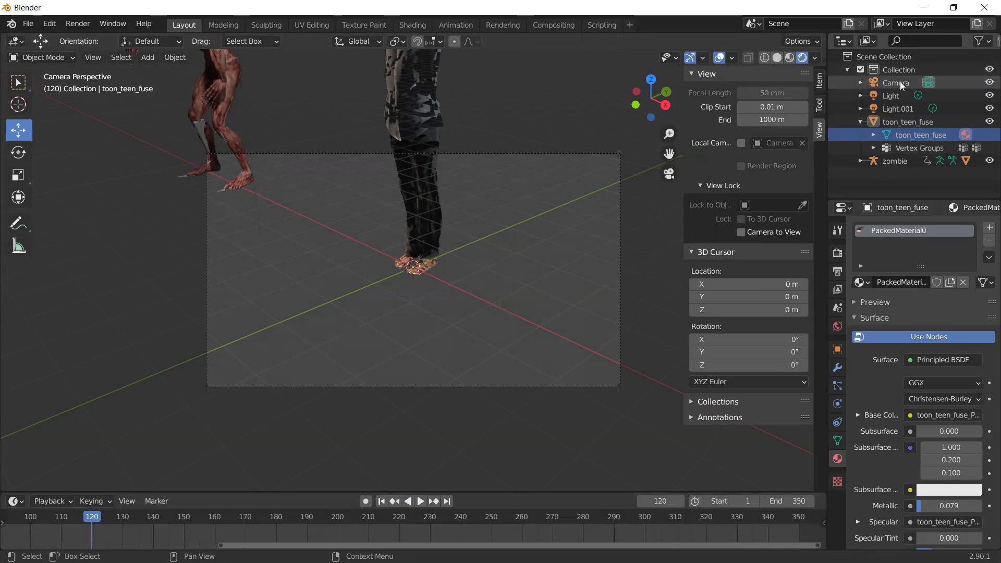
pyautogui.click(741, 233)
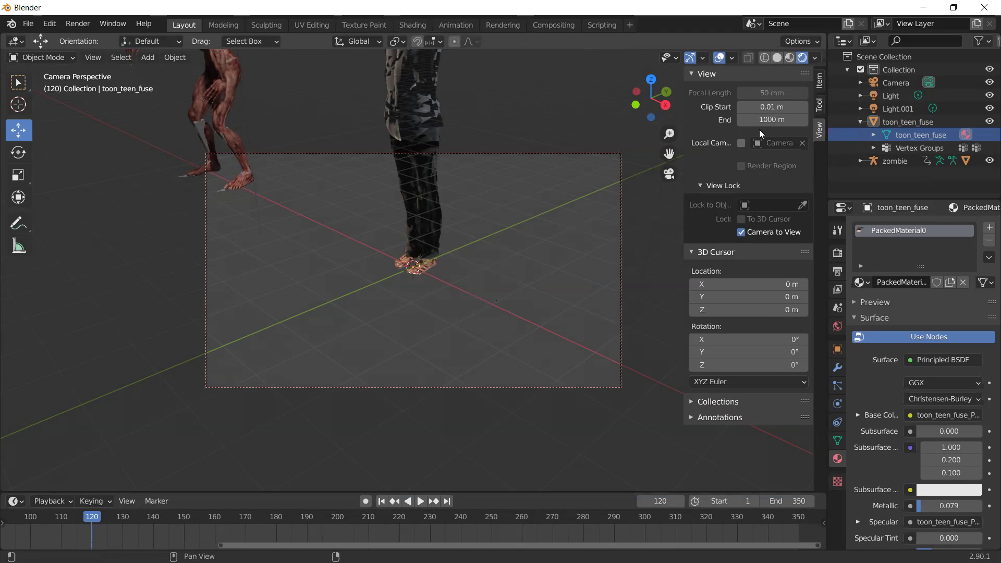
pyautogui.click(876, 82)
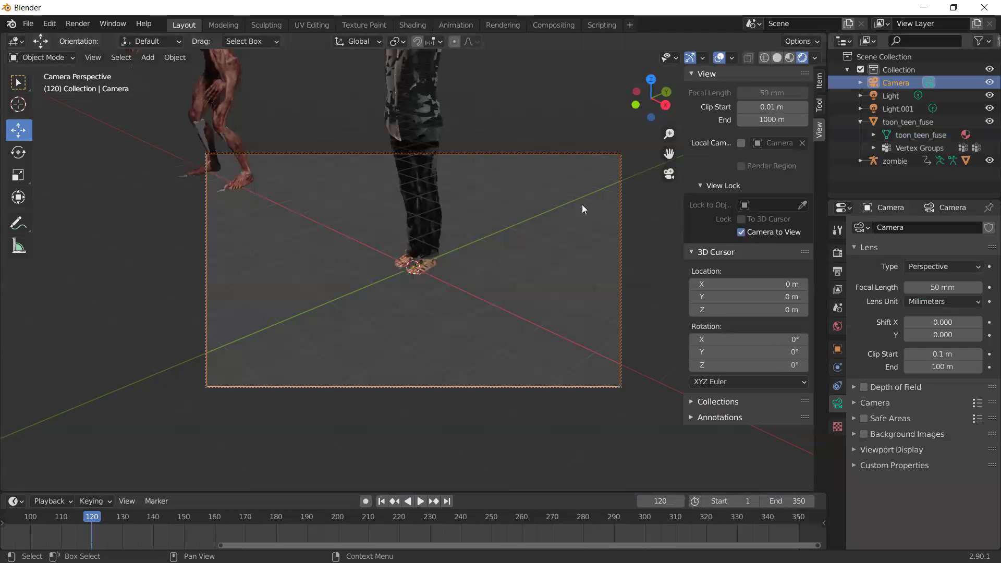
# Move and rotate the camera so the toon teen's upper body and part of the zombie fall inside the camera frame
pyautogui.press('g')
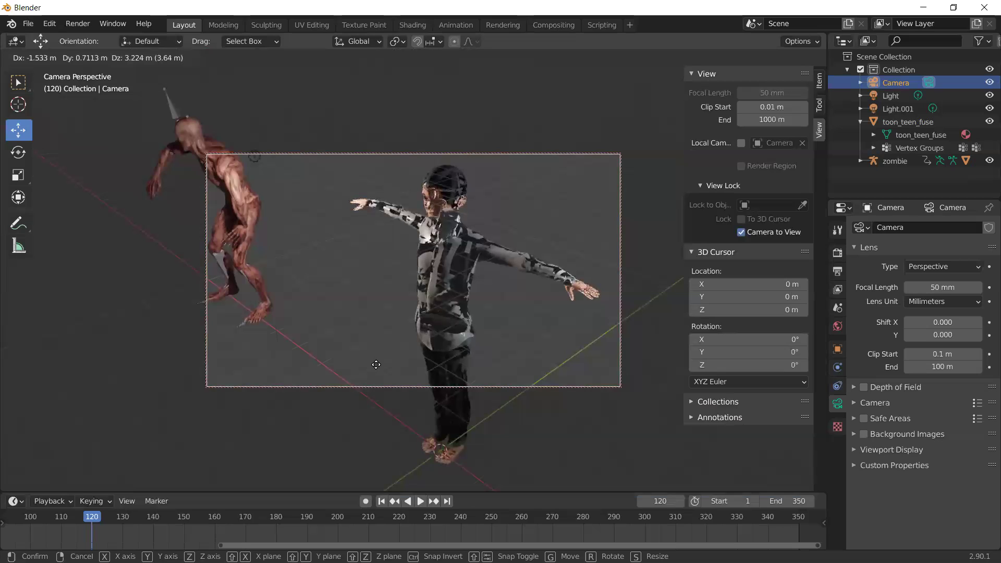
pyautogui.click(371, 367)
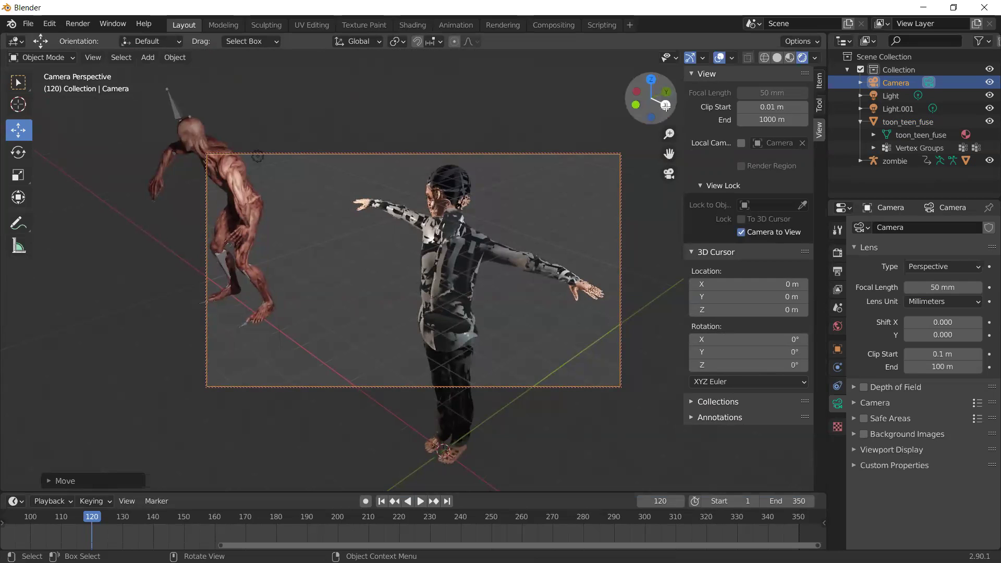
pyautogui.moveTo(665, 106); pyautogui.dragTo(627, 101)
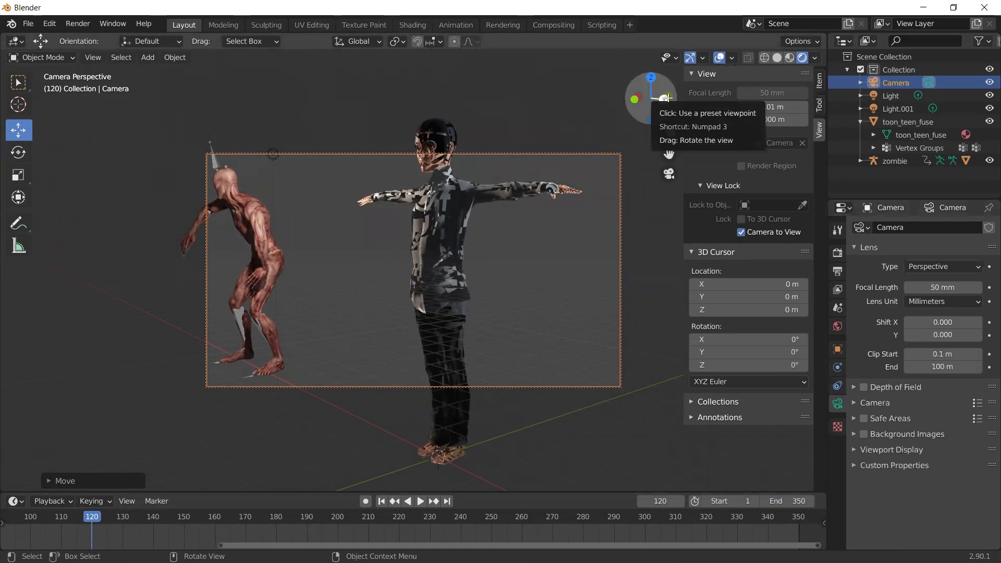
pyautogui.moveTo(666, 98)
pyautogui.mouseDown()
pyautogui.moveTo(646, 105)
pyautogui.moveTo(668, 97)
pyautogui.mouseUp()
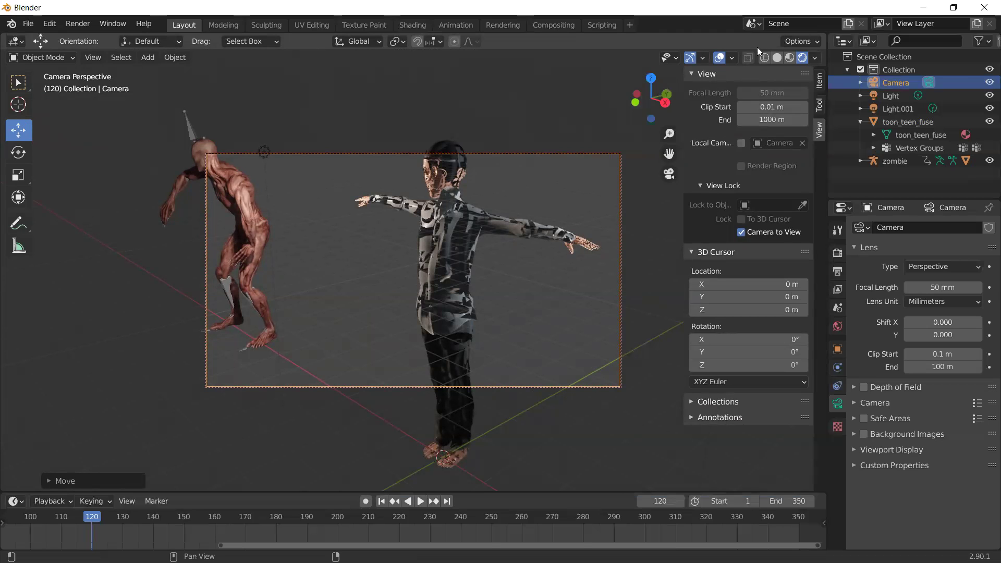
# Display the viewport in solid shading, unlock the camera from the view, and orbit out to a front-facing perspective of both characters
pyautogui.click(777, 58)
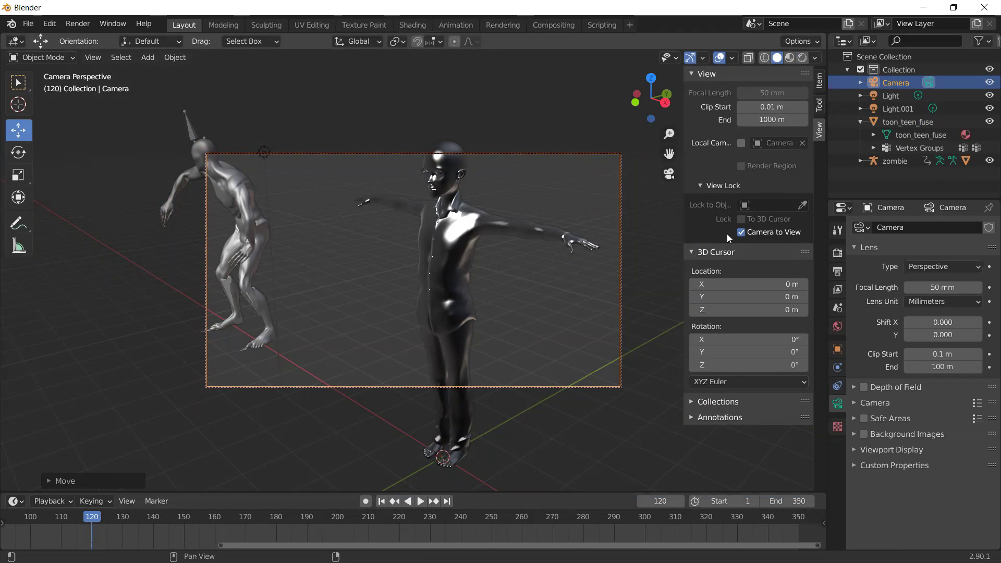
pyautogui.click(742, 233)
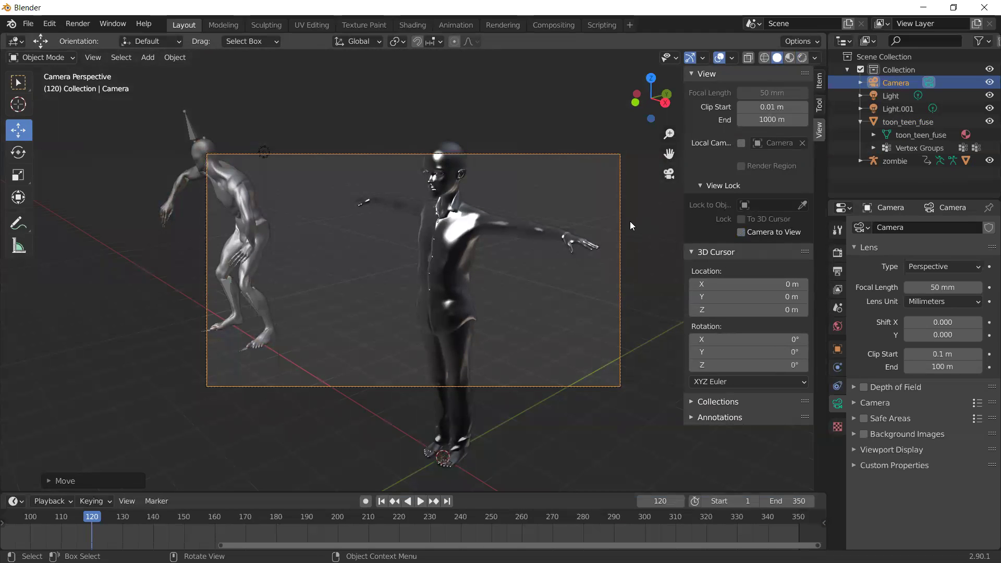
pyautogui.moveTo(666, 103); pyautogui.dragTo(646, 105)
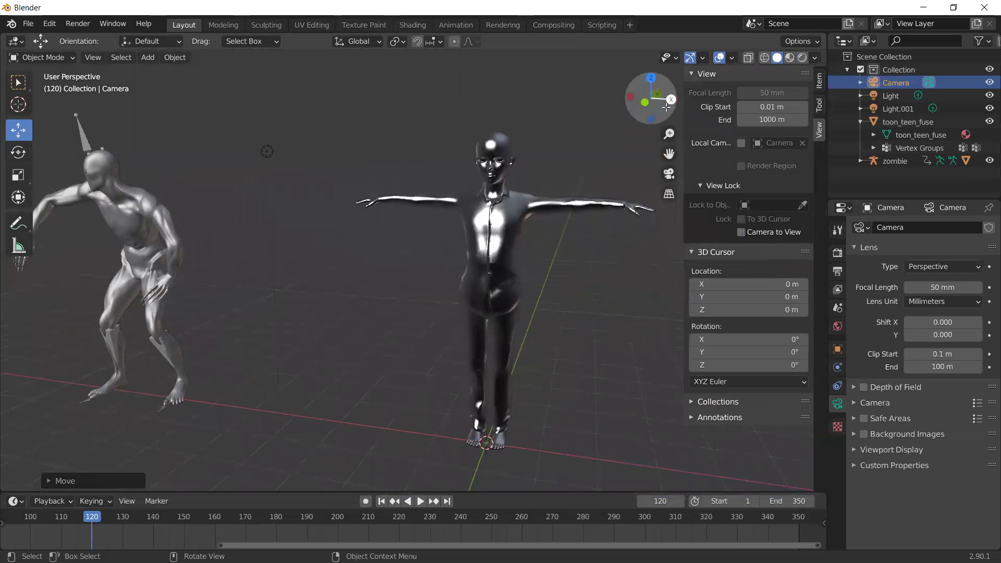
# Move toon_teen_fuse away from the world origin, back and toward the zombie's side
pyautogui.click(499, 233)
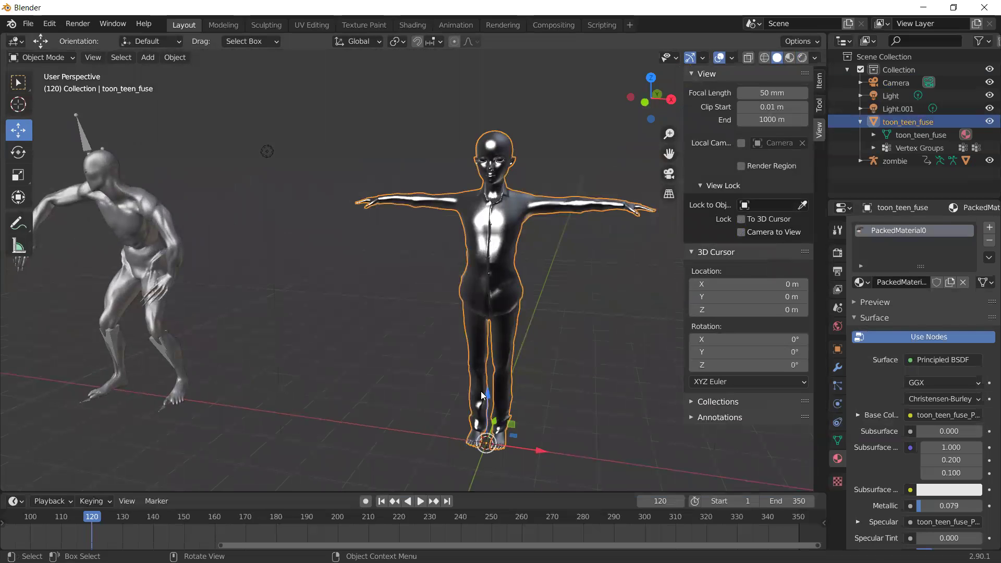
pyautogui.moveTo(496, 422); pyautogui.dragTo(529, 336)
pyautogui.moveTo(574, 363); pyautogui.dragTo(372, 355)
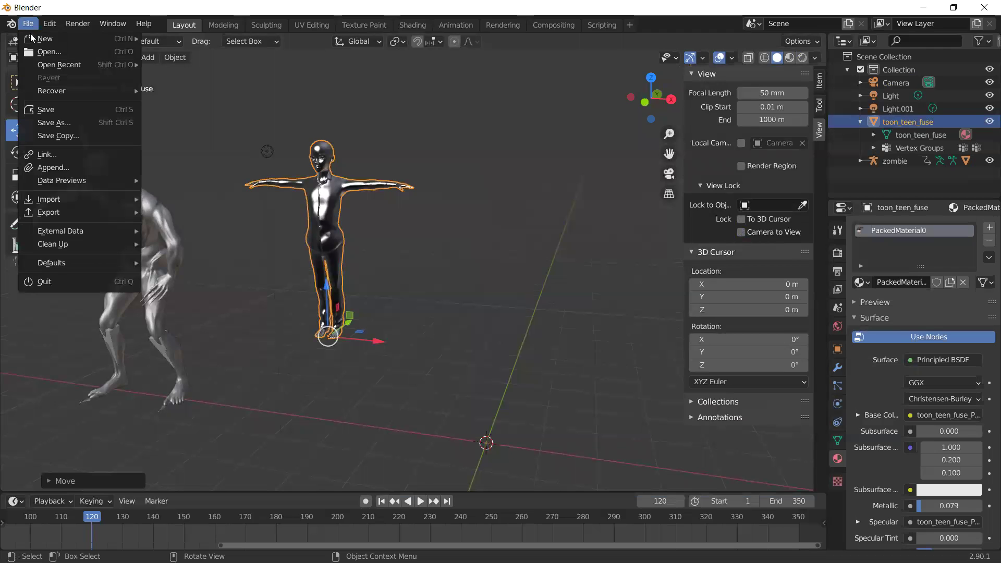
# Import toon_teen_fuse.obj again as Wavefront OBJ with the geometry option set to Split, without splitting by object or group
pyautogui.moveTo(71, 197)
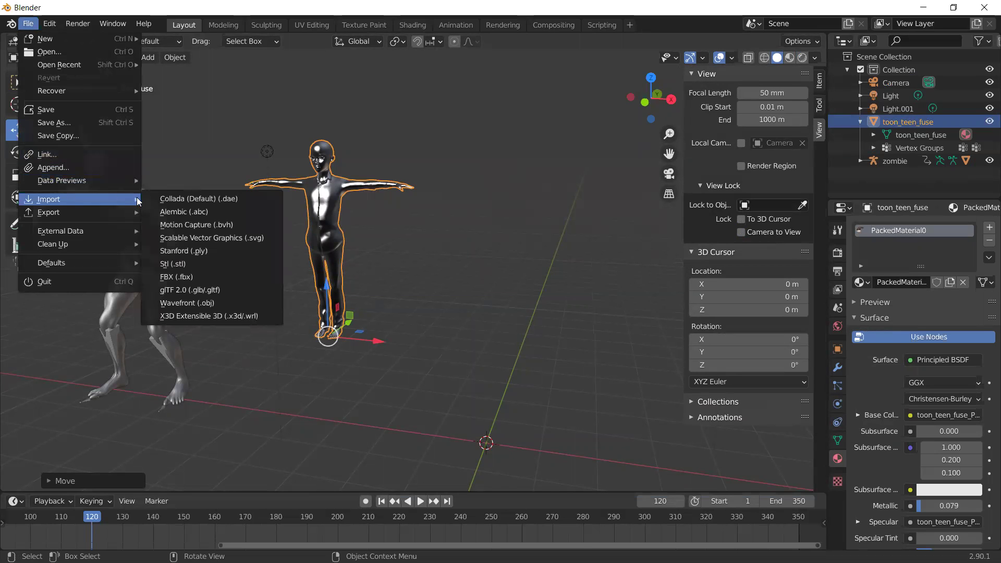
pyautogui.click(208, 303)
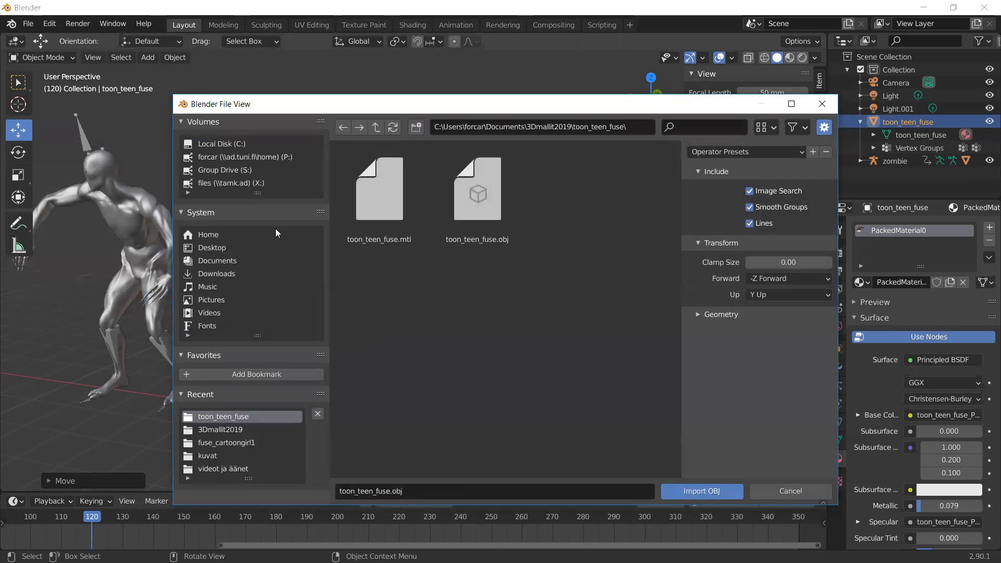
pyautogui.click(478, 207)
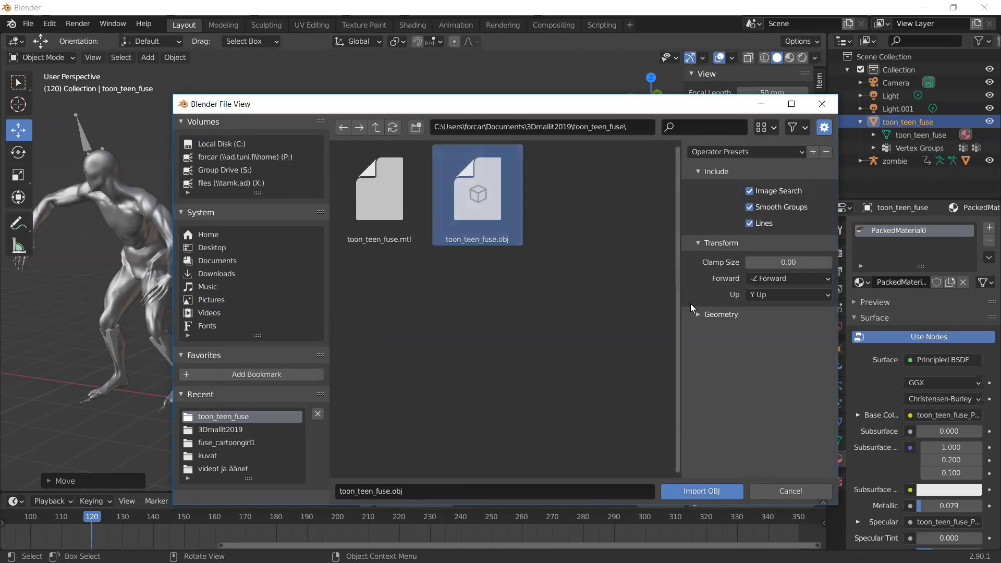
pyautogui.click(697, 316)
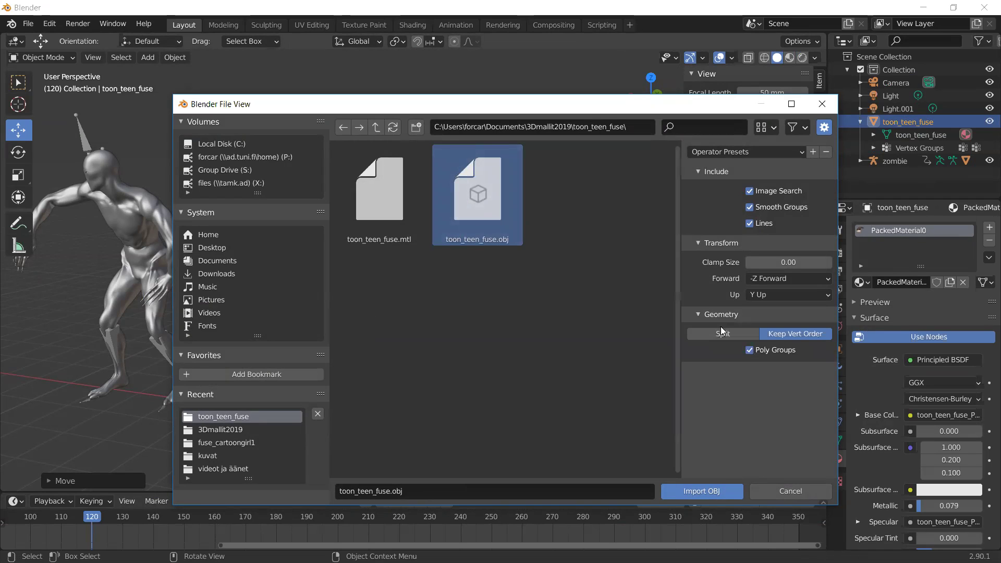
pyautogui.click(740, 335)
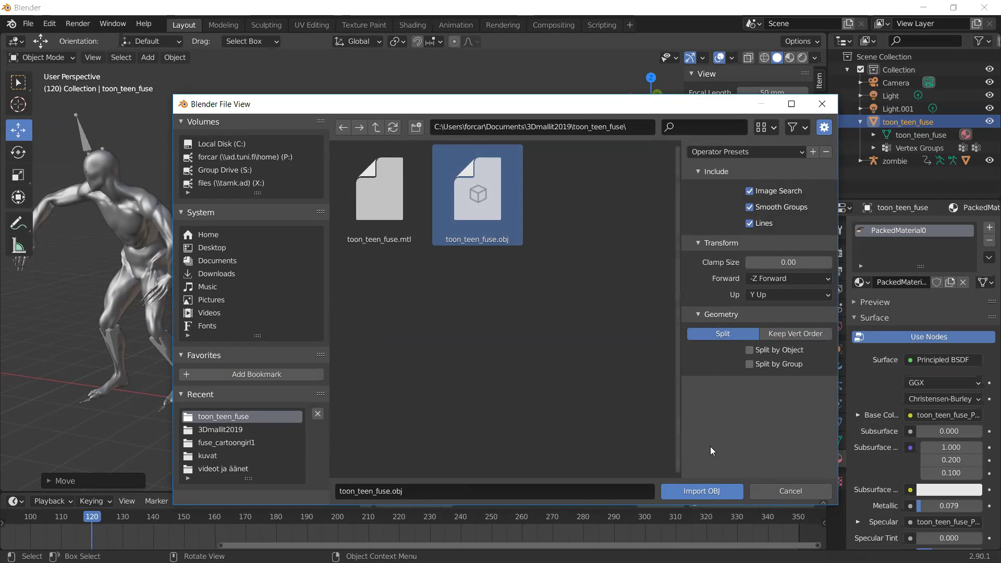
pyautogui.click(713, 492)
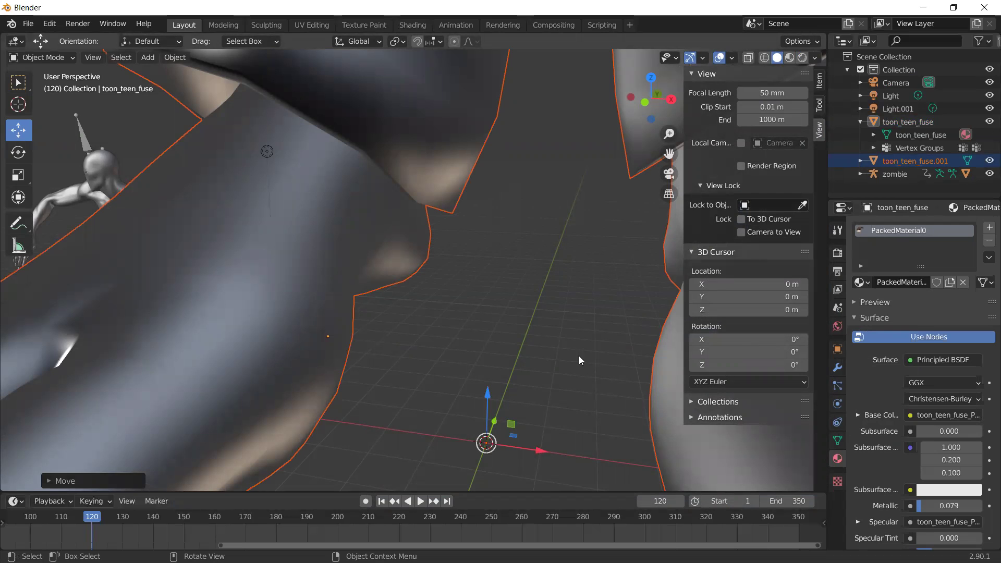
# Scale the newly imported toon teen down in two passes, by about 0.16 and about 0.19, to roughly match the other characters' size
pyautogui.press('s')
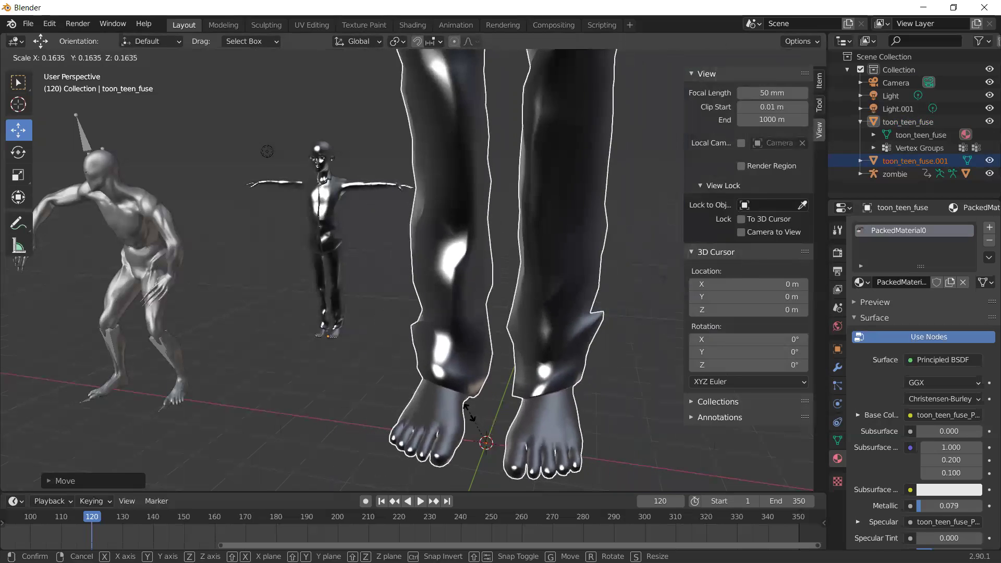
pyautogui.click(472, 413)
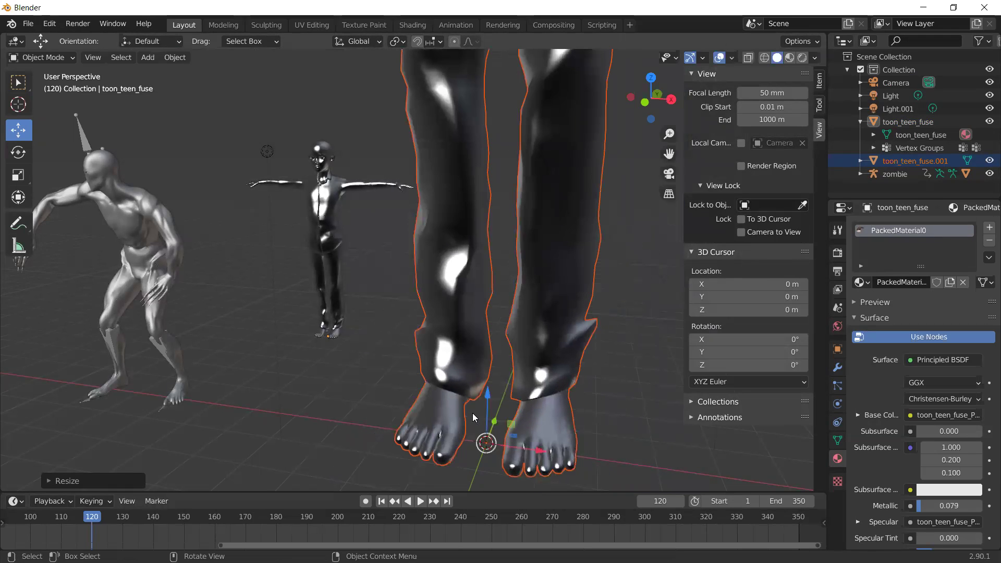
pyautogui.press('s')
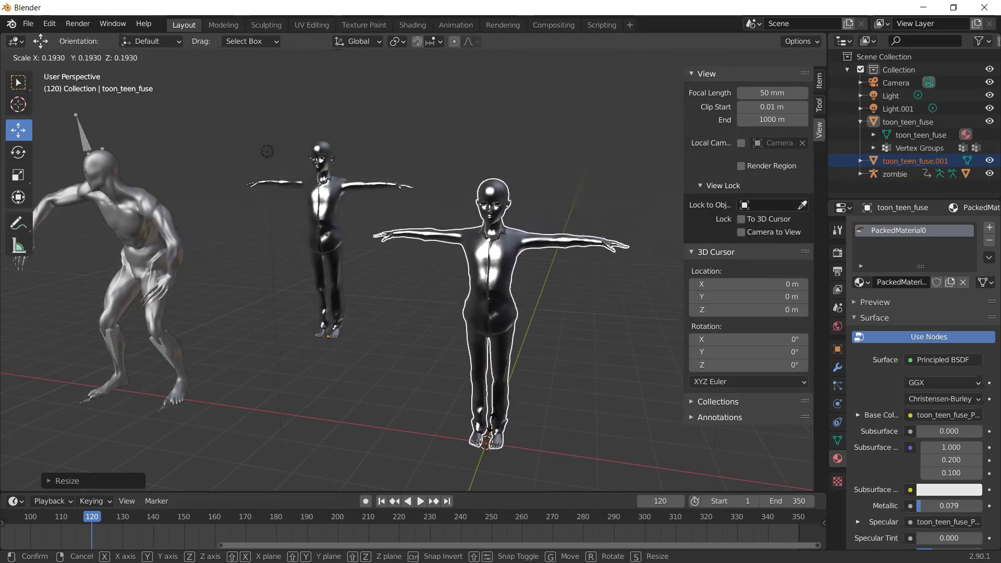
pyautogui.click(493, 427)
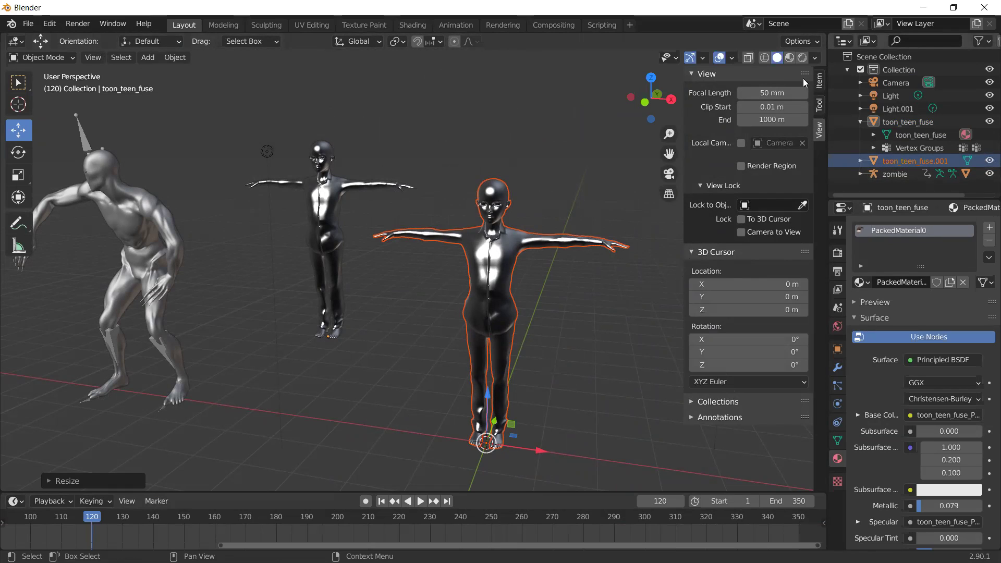
# In rendered shading, reduce the Metallic value of toon_teen_fuse.001's material to 0.339, and return the viewport to solid shading
pyautogui.click(802, 59)
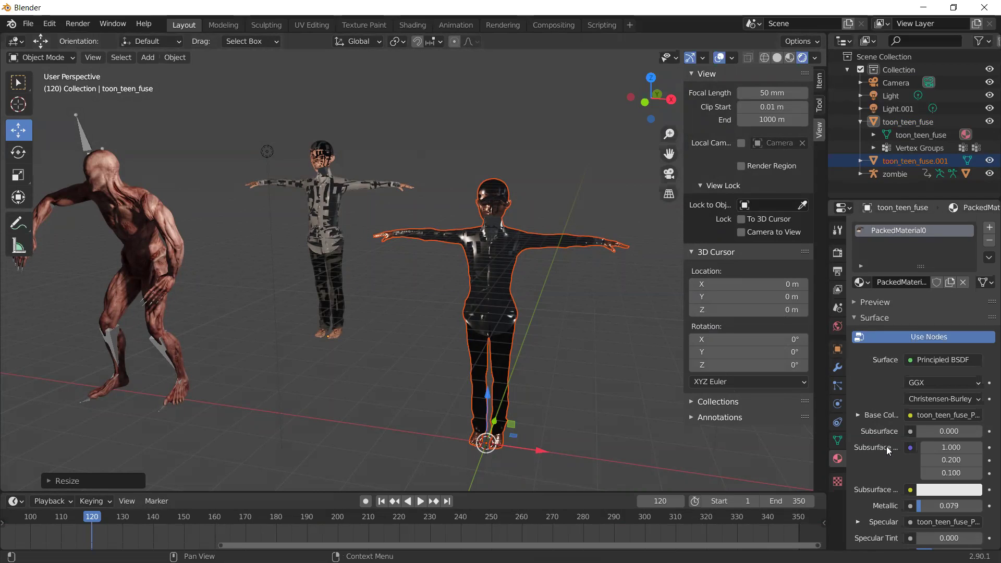
pyautogui.scroll(-4, 887, 446)
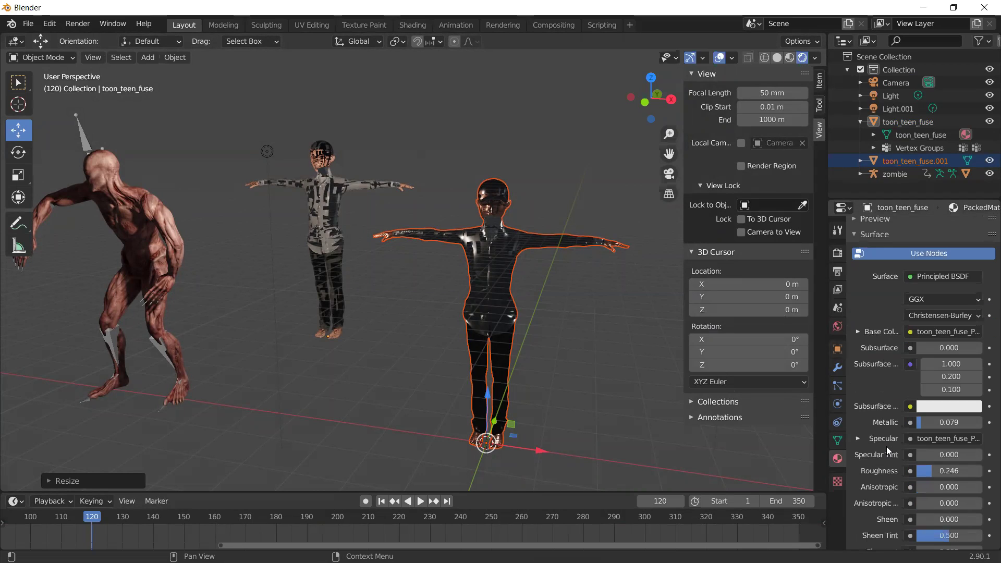
pyautogui.scroll(4, 886, 446)
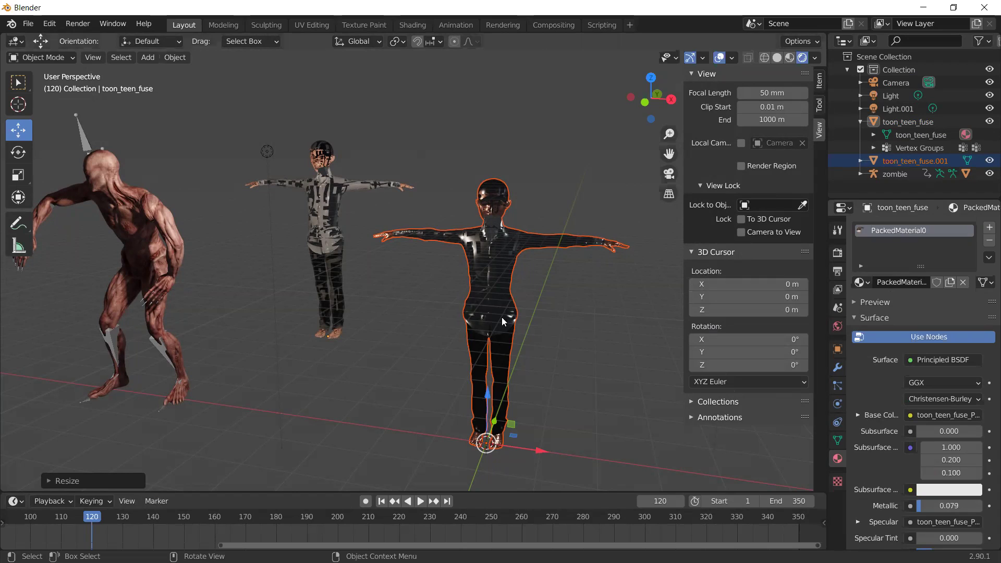
pyautogui.click(479, 279)
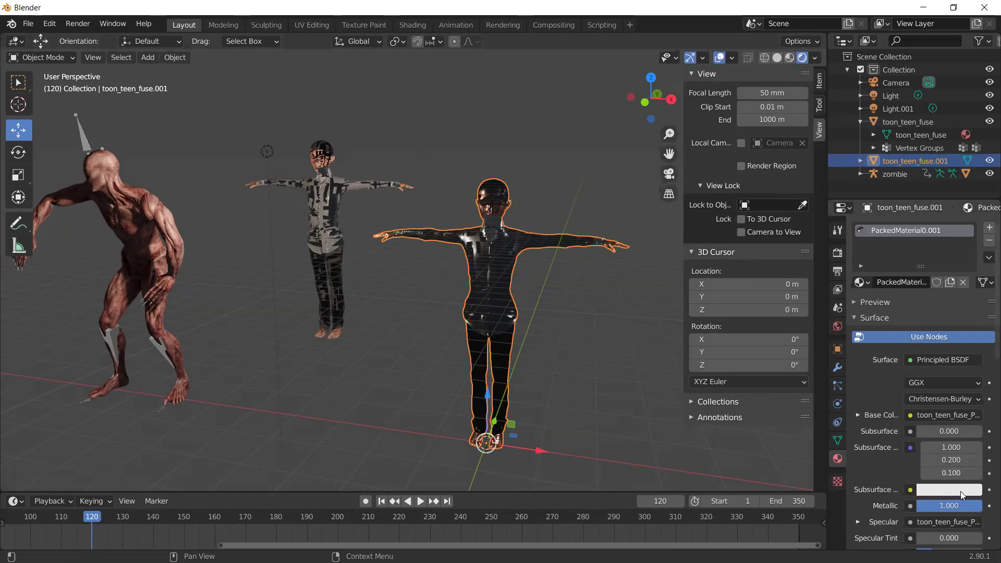
pyautogui.moveTo(974, 510); pyautogui.dragTo(937, 510)
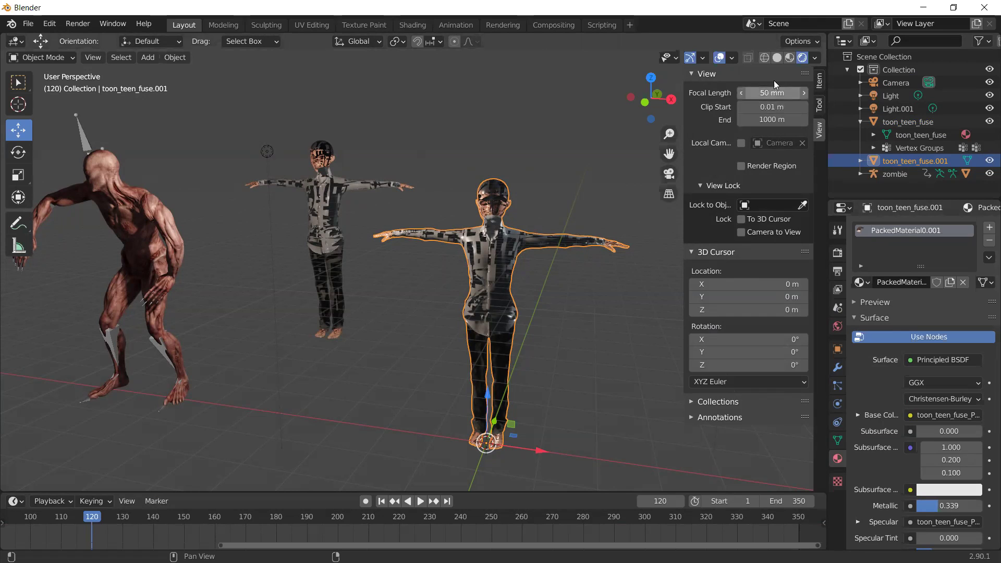
pyautogui.click(777, 57)
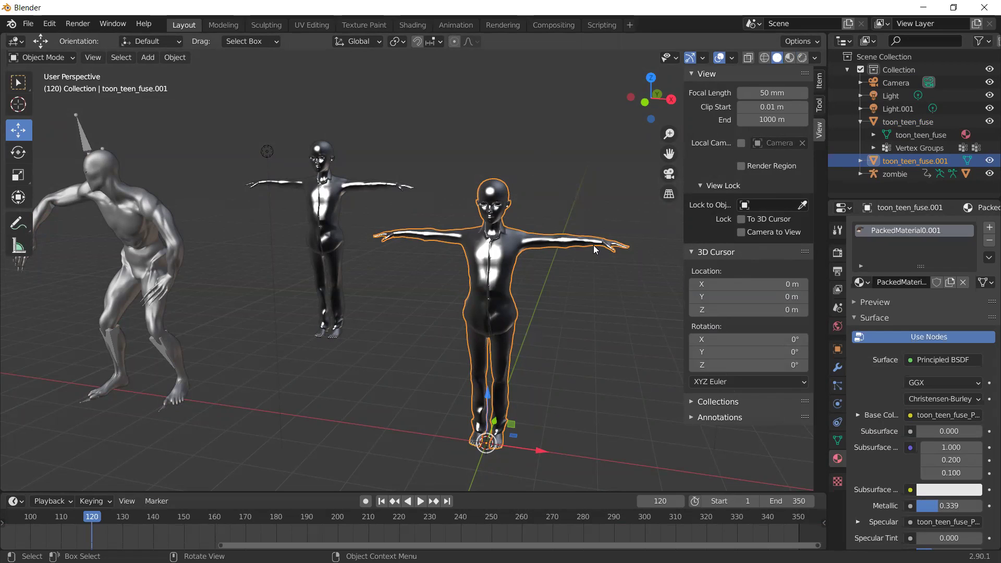
# Compare the scene hierarchy contents of toon_teen_fuse and toon_teen_fuse.001, including the vertex groups, and clear the selection
pyautogui.click(861, 161)
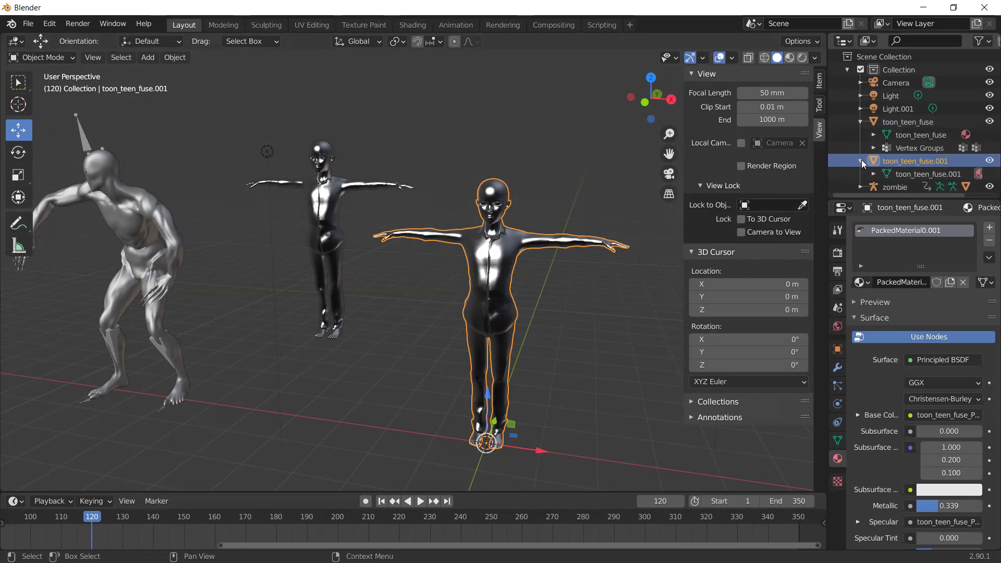
pyautogui.click(861, 160)
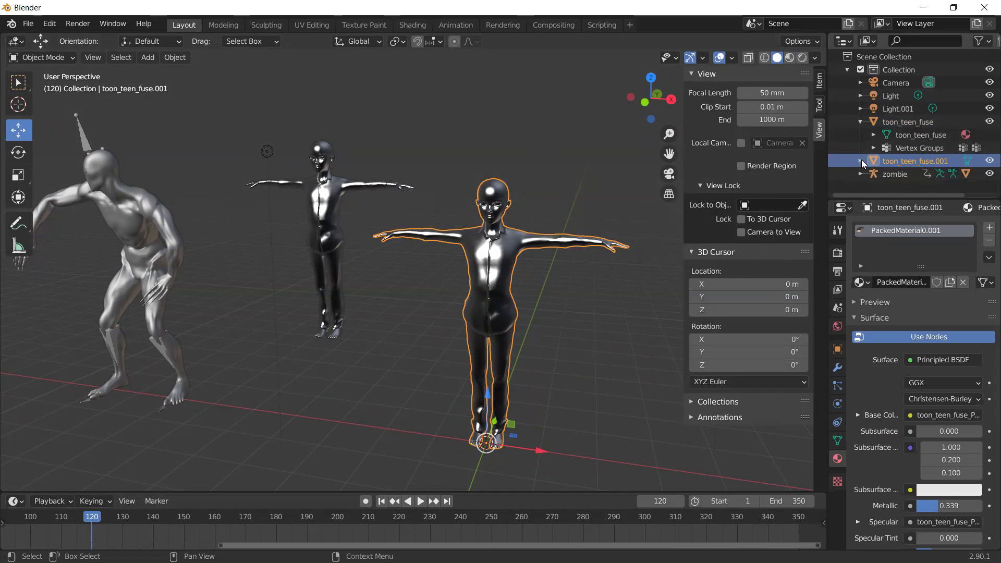
pyautogui.click(888, 123)
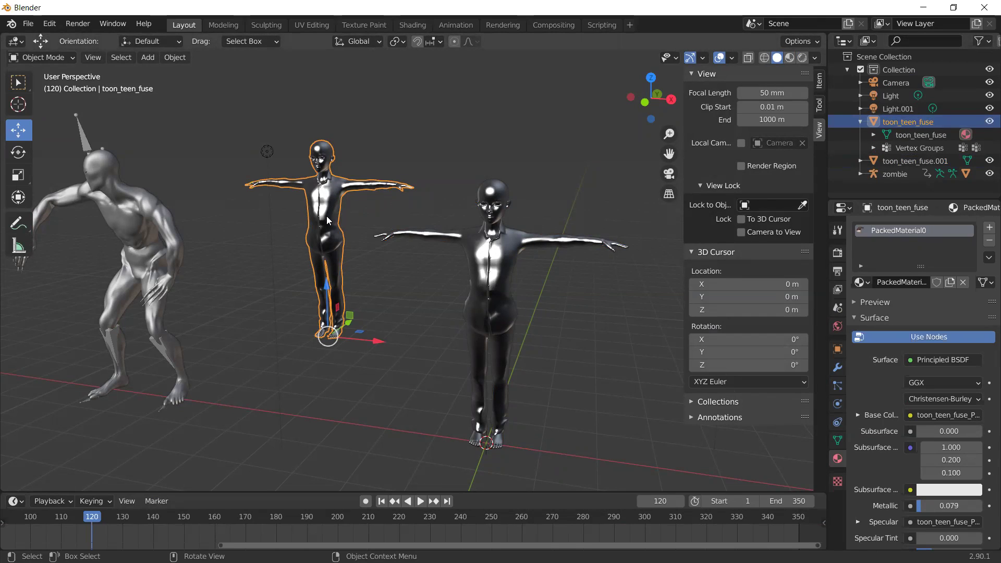
pyautogui.click(874, 149)
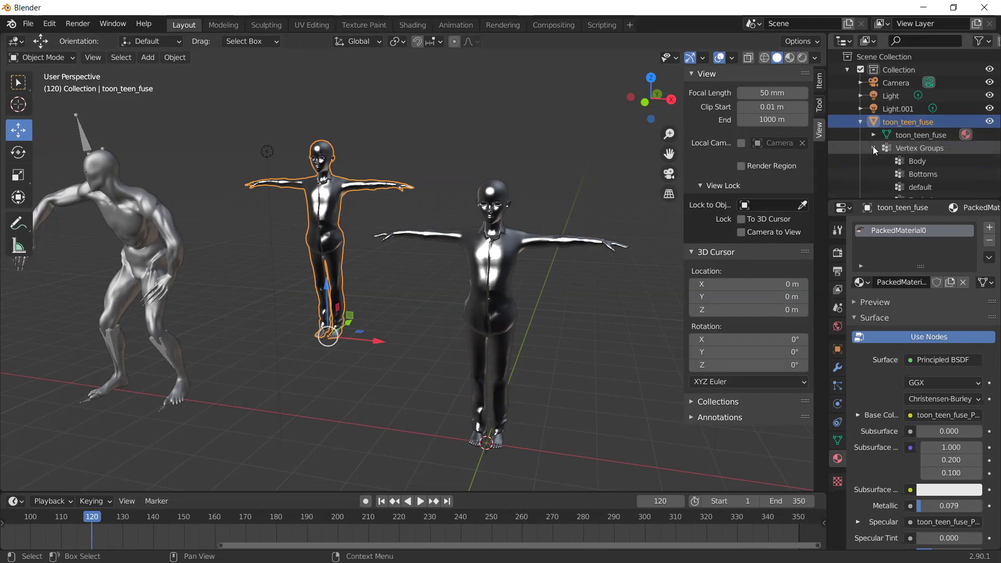
pyautogui.click(873, 147)
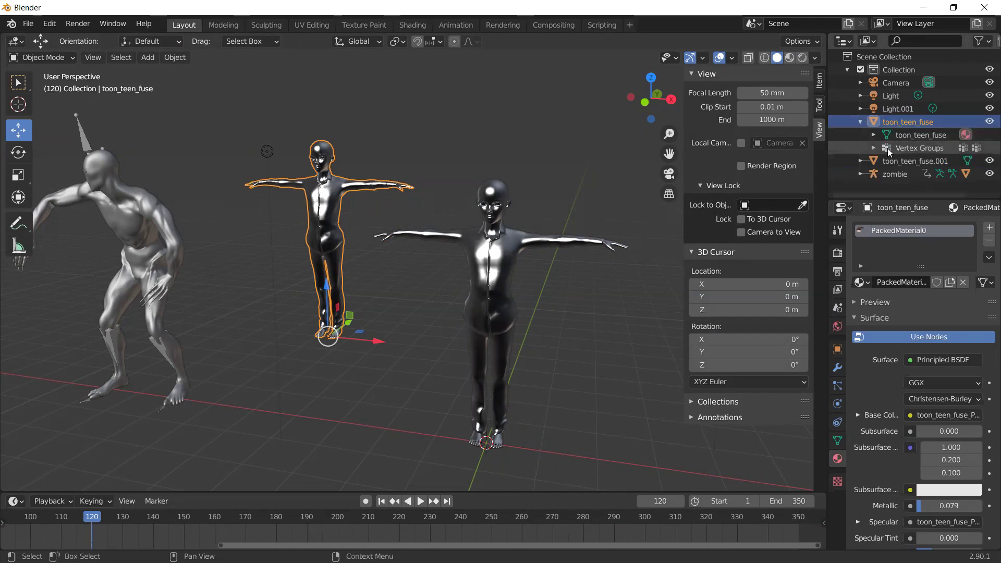
pyautogui.click(898, 160)
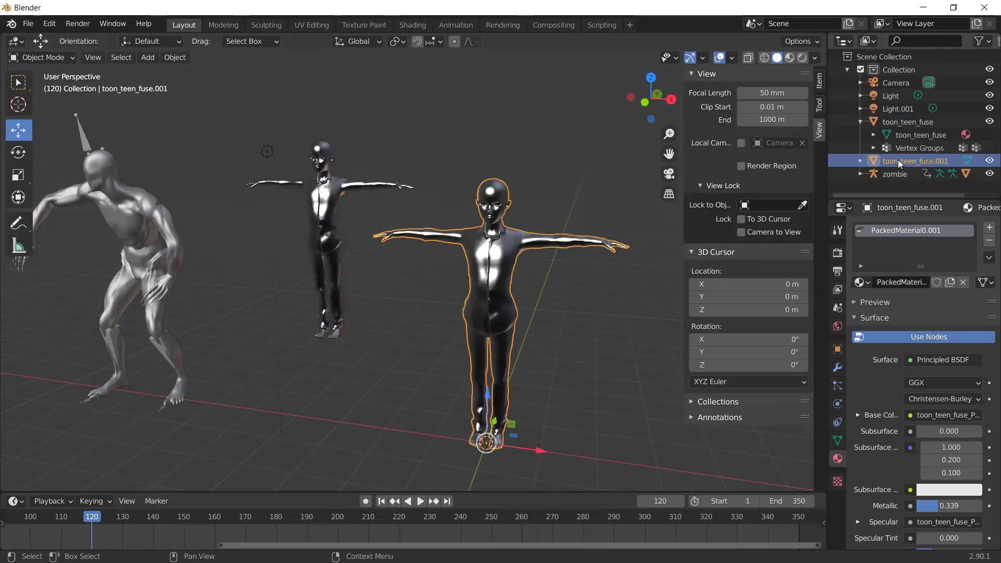
pyautogui.click(189, 138)
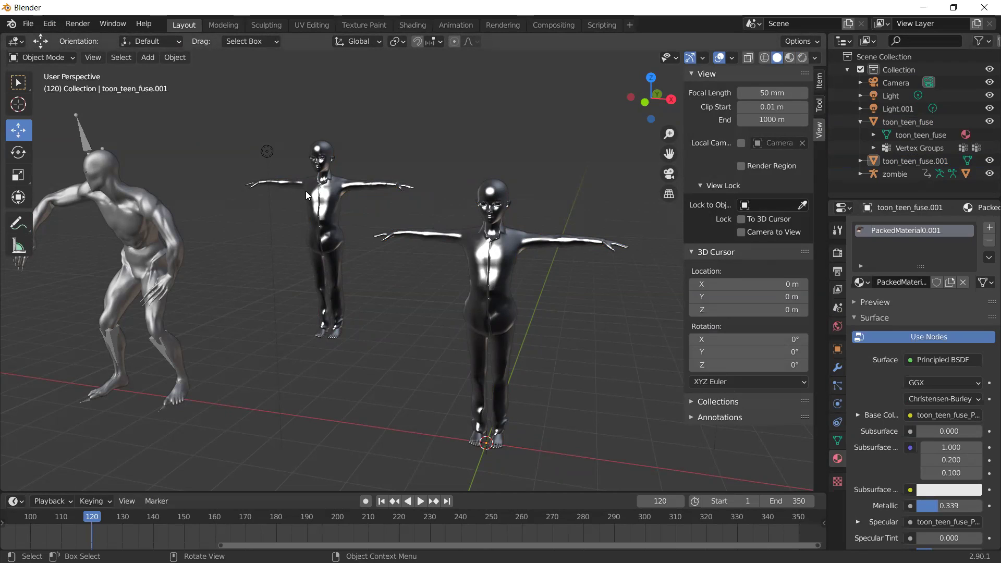
# Open the add-ons section of the preferences and enlarge the preferences window
pyautogui.hotkey('shift', 'a')
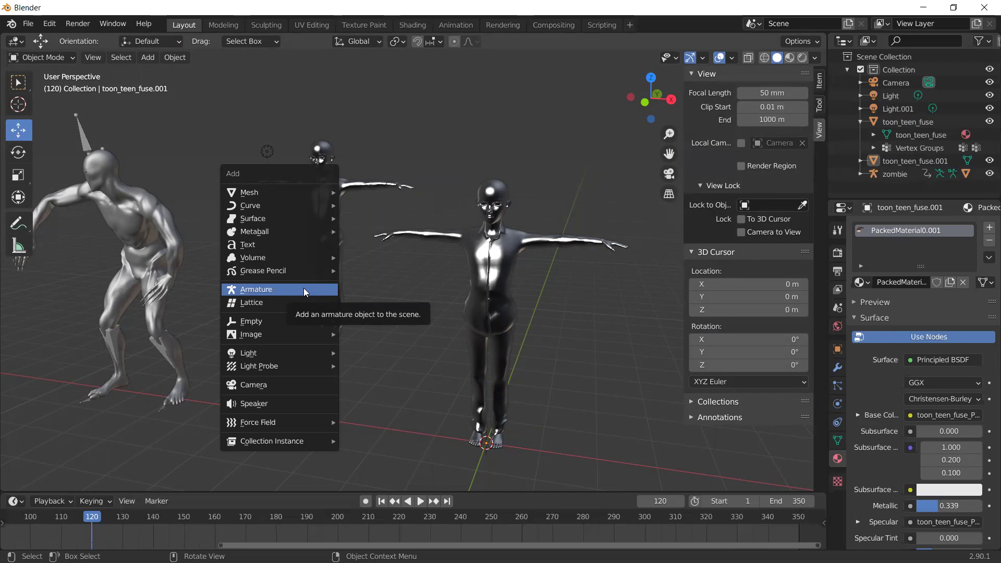
pyautogui.click(50, 24)
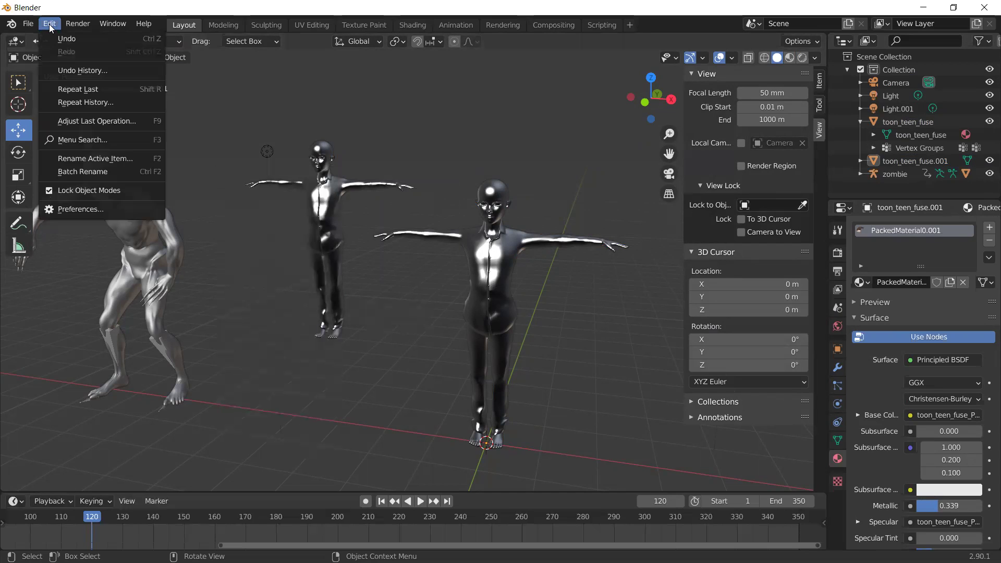
pyautogui.click(85, 211)
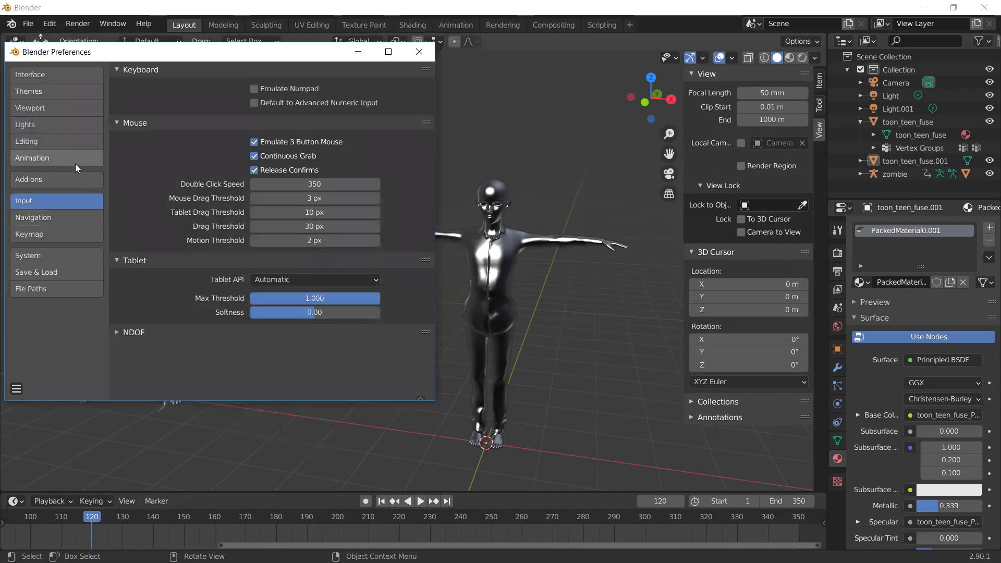
pyautogui.click(75, 181)
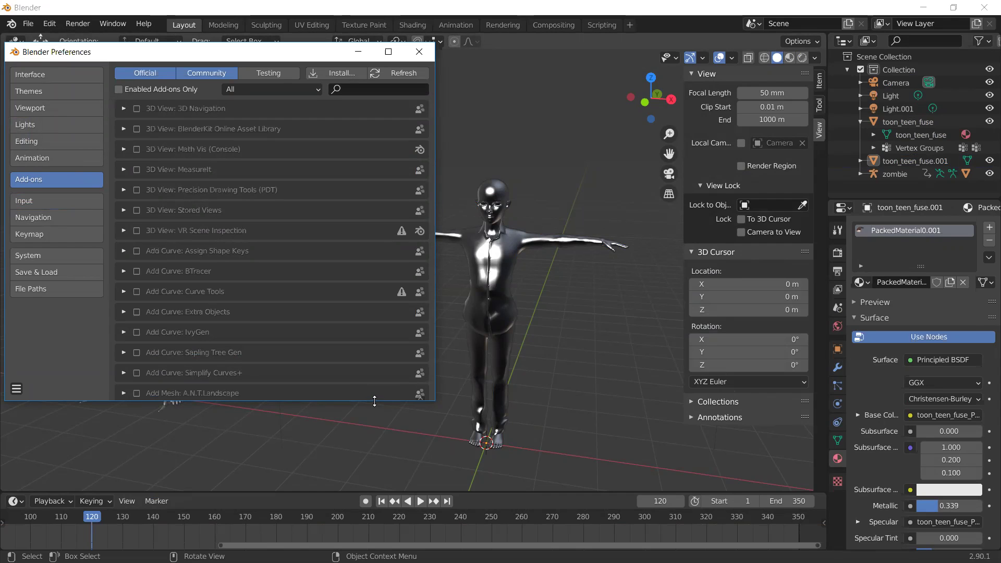
pyautogui.moveTo(374, 401); pyautogui.dragTo(381, 448)
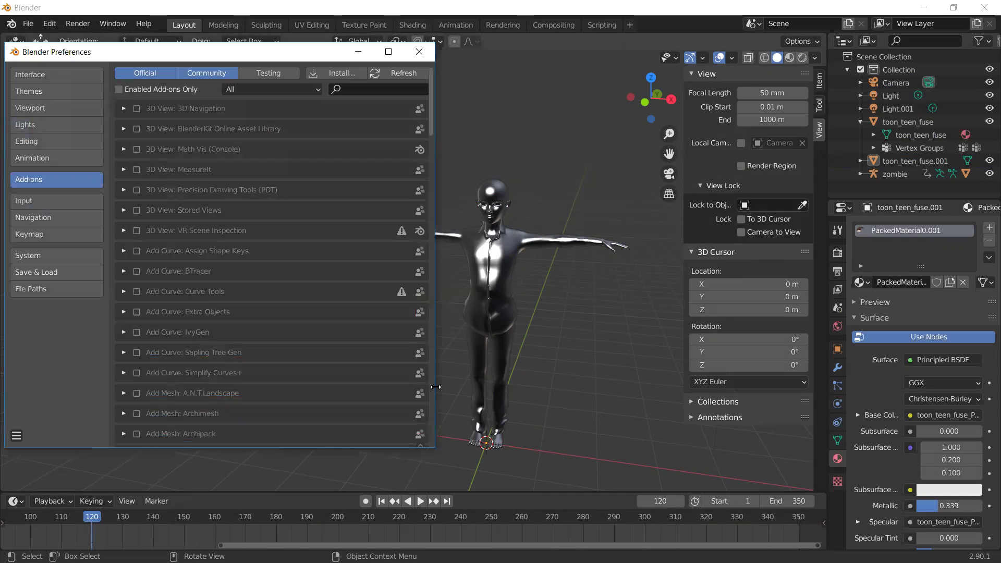
pyautogui.moveTo(435, 386); pyautogui.dragTo(560, 392)
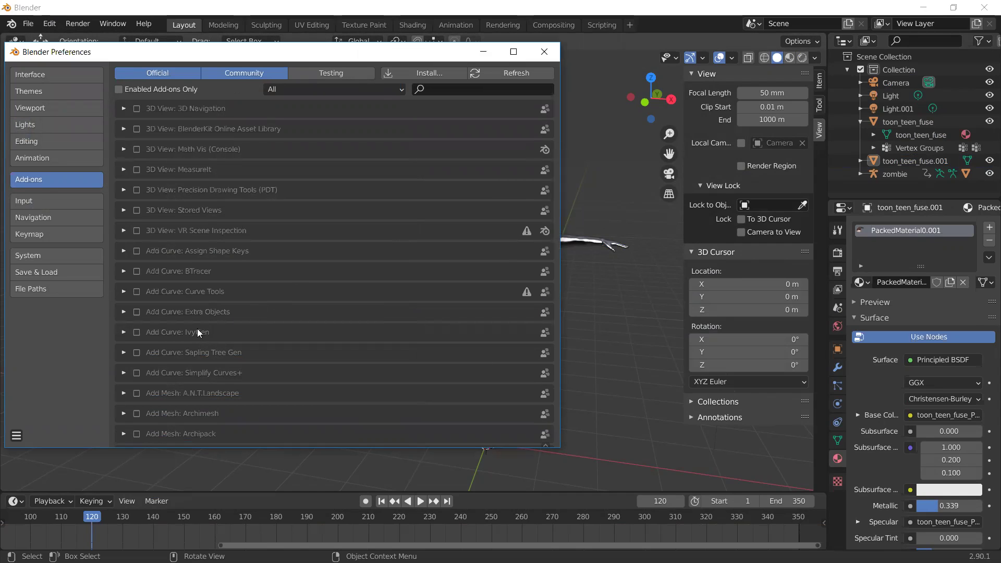
# Enable the Add Curve: Sapling Tree Gen and Add Mesh: Extra Objects add-ons, checking the description of Extra Objects
pyautogui.click(134, 352)
pyautogui.scroll(-10, 228, 337)
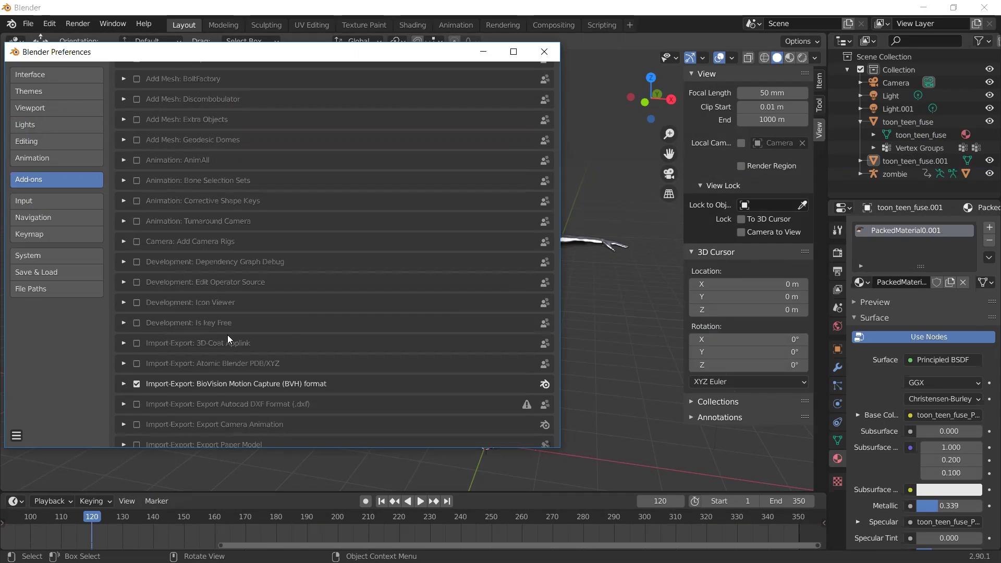
pyautogui.click(121, 119)
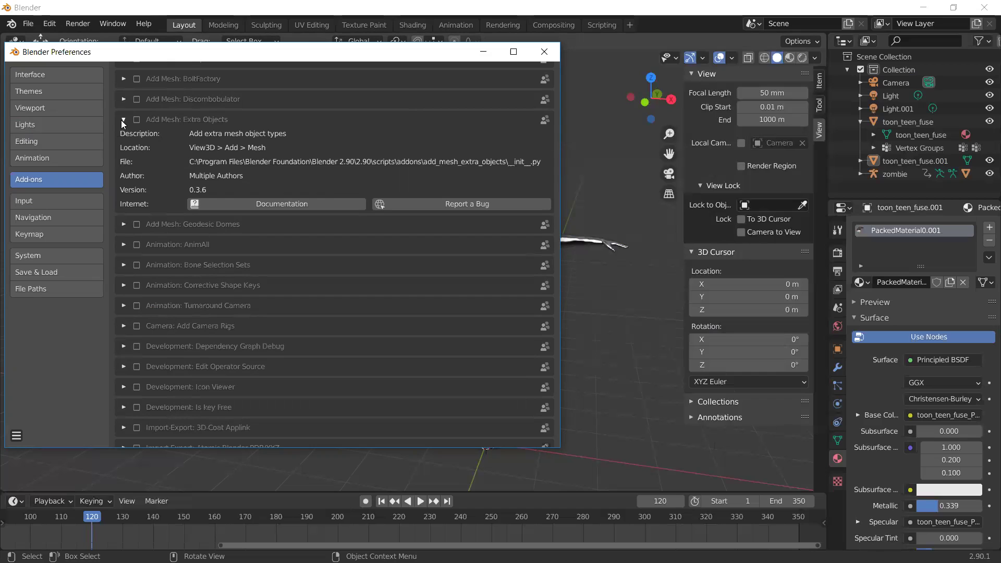
pyautogui.click(123, 120)
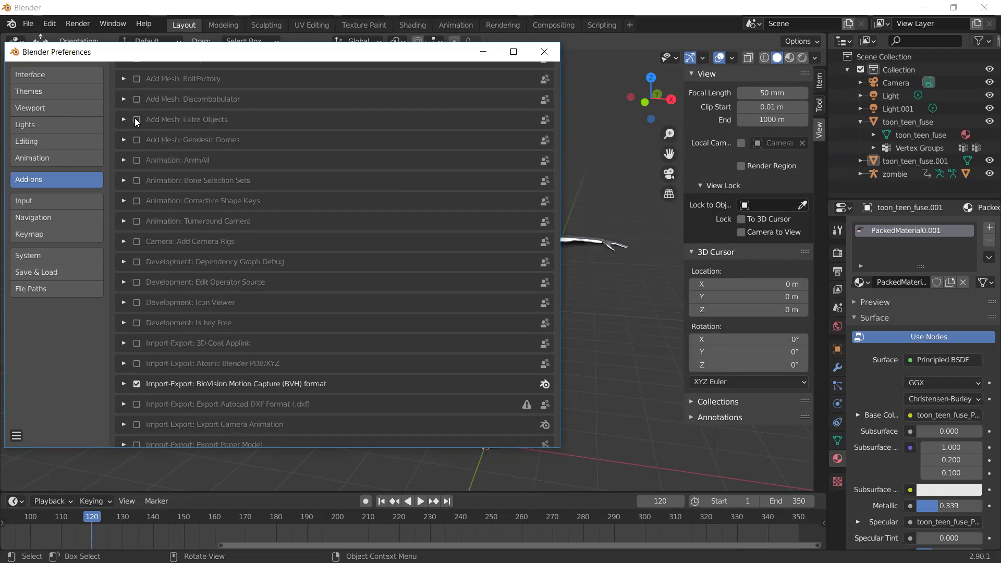
pyautogui.click(136, 122)
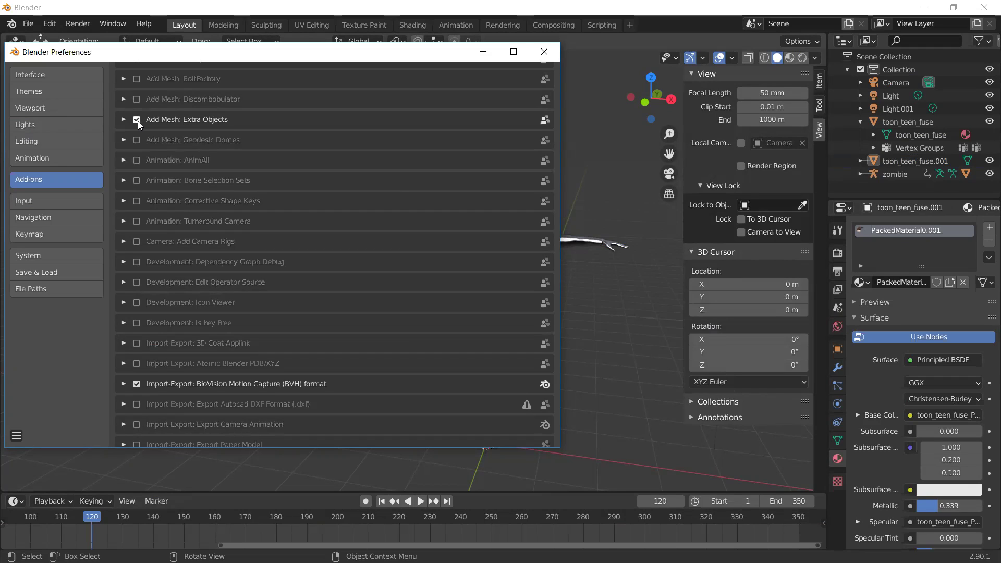
# Check the details of the Animation: Bone Selection Sets add-on and enable it
pyautogui.click(123, 181)
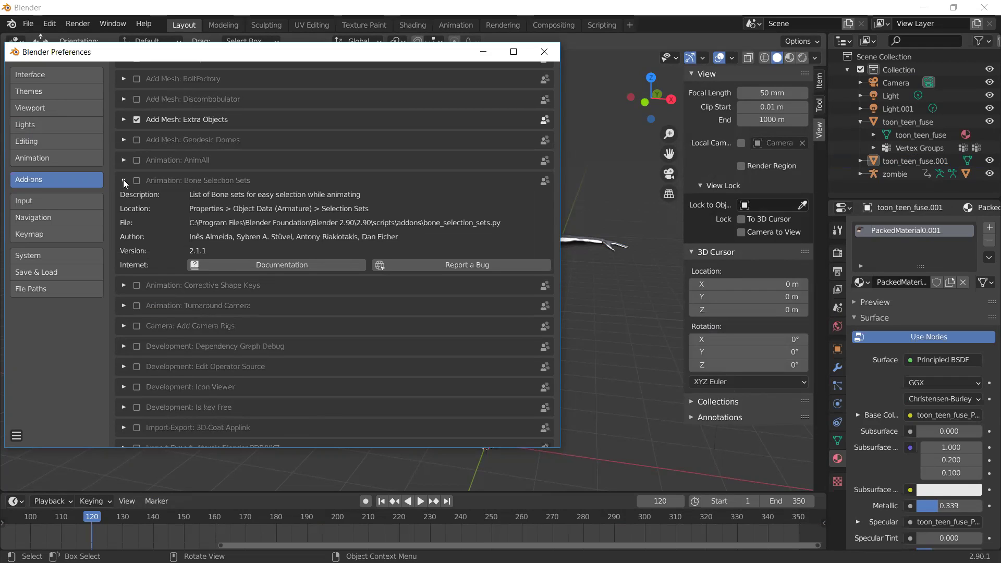
pyautogui.click(123, 180)
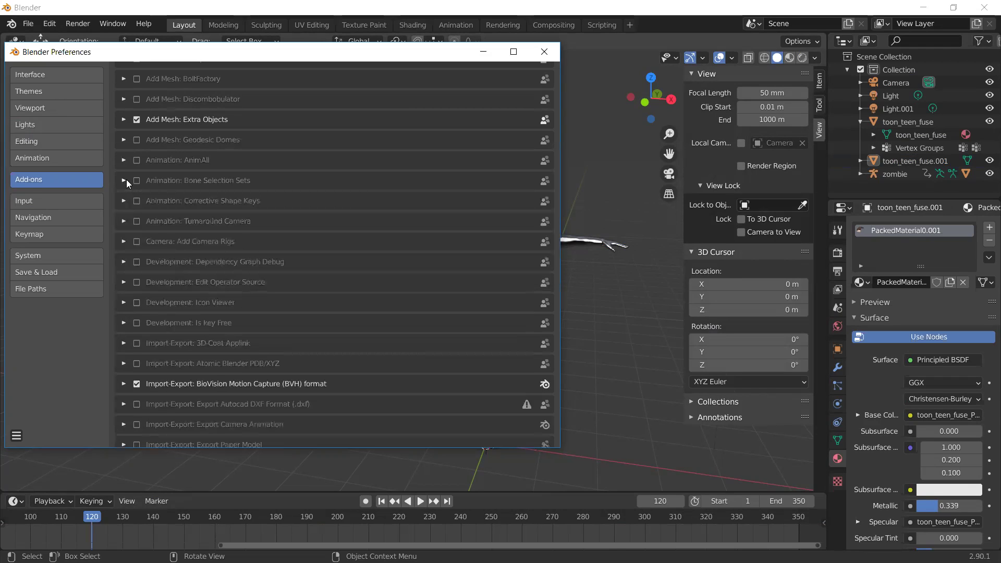
pyautogui.click(138, 181)
# Find the Node: Node Wrangler add-on in the list and enable it
pyautogui.scroll(-5, 235, 198)
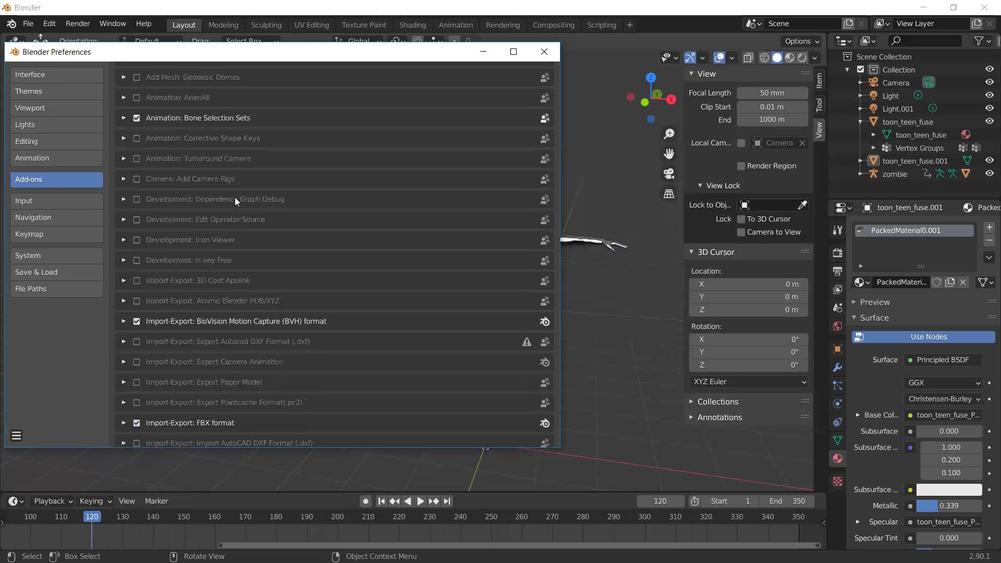
pyautogui.scroll(-10, 235, 197)
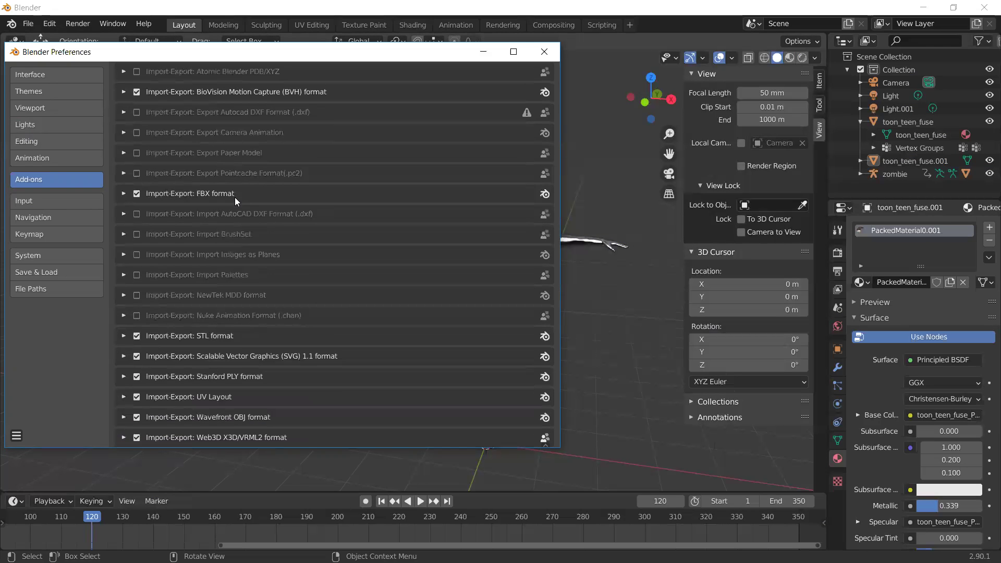
pyautogui.scroll(-10, 235, 197)
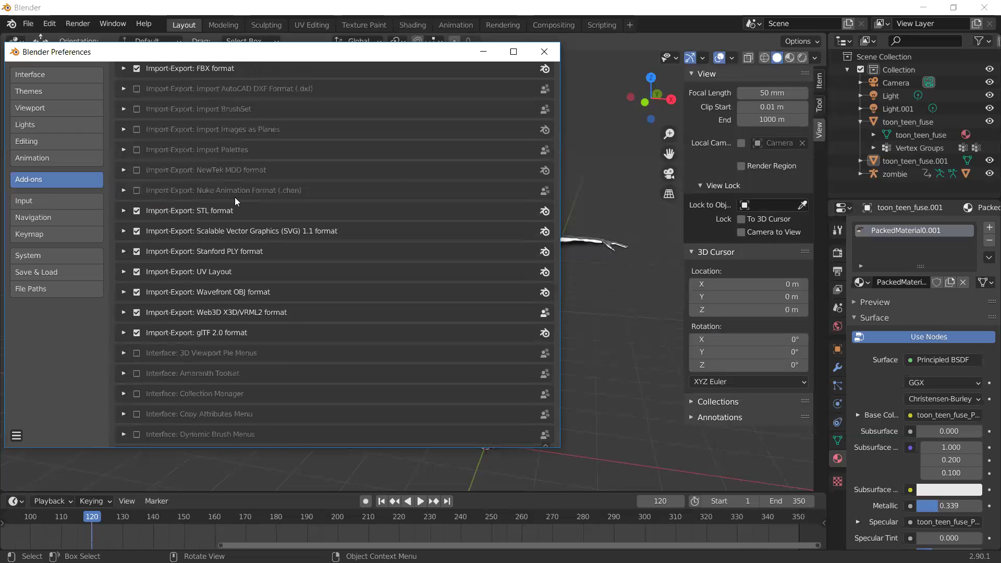
pyautogui.scroll(-11, 235, 197)
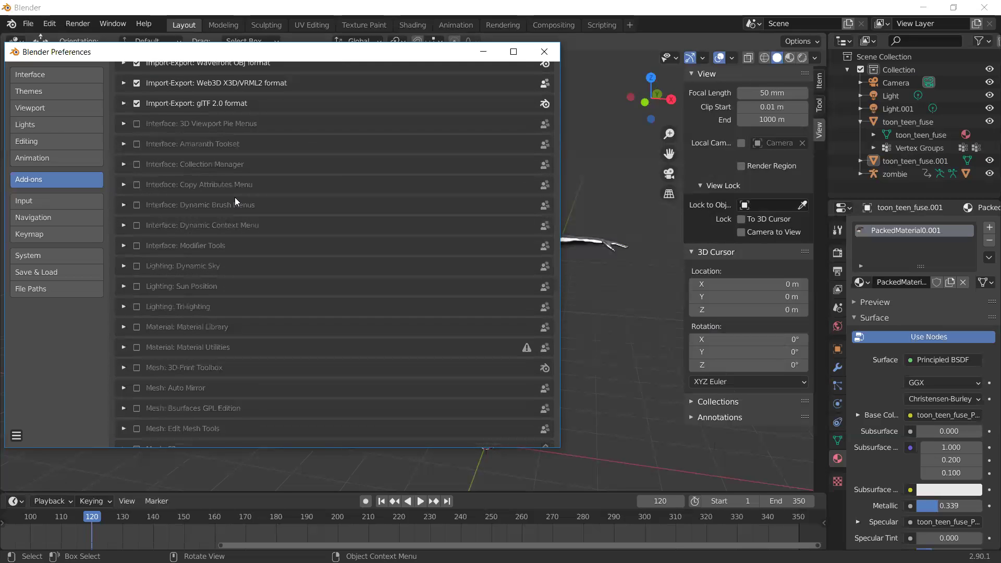
pyautogui.scroll(-9, 235, 197)
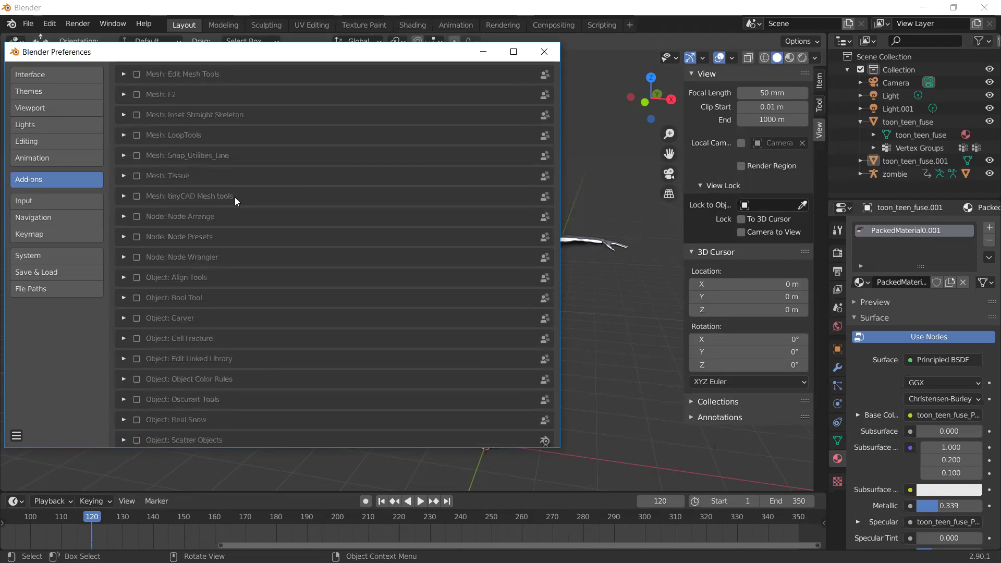
pyautogui.click(136, 257)
# Enable the Object: Skinify Rig and Rigging: Rigify add-ons
pyautogui.scroll(-5, 313, 272)
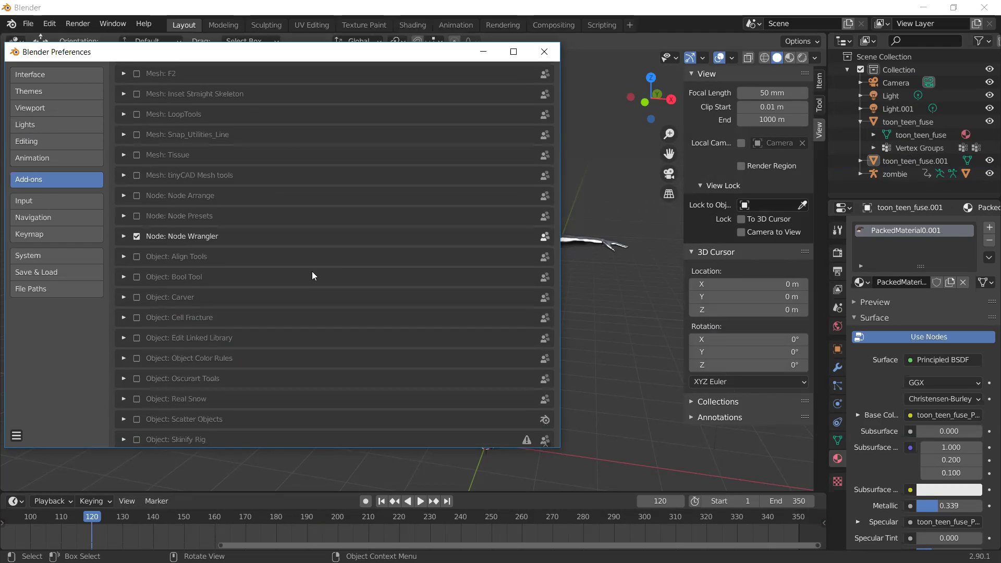
pyautogui.scroll(-2, 312, 272)
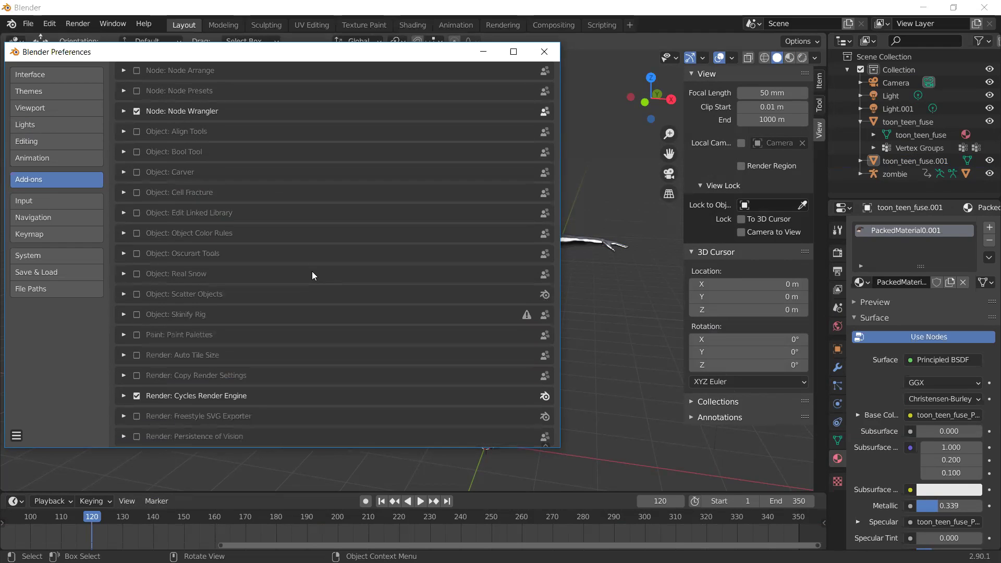
pyautogui.click(135, 317)
pyautogui.scroll(-2, 424, 331)
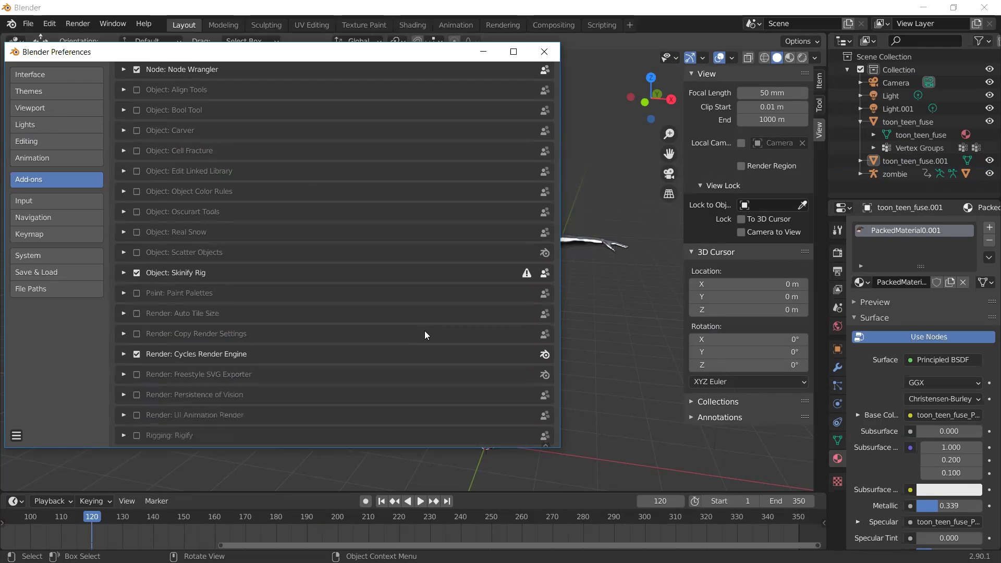
pyautogui.scroll(-3, 425, 331)
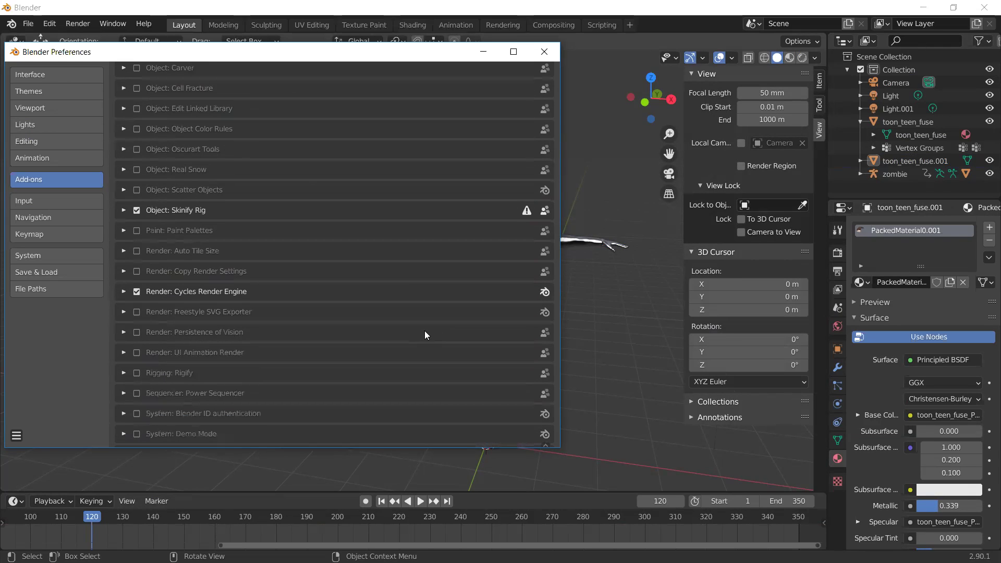
pyautogui.scroll(-1, 425, 331)
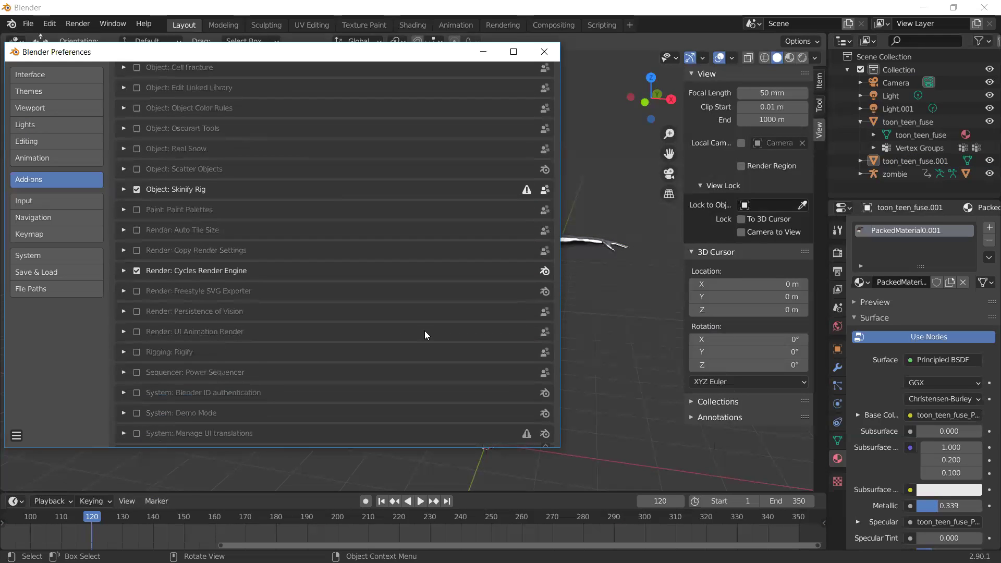
pyautogui.click(137, 353)
# Save the preferences with the enabled add-ons and close the preferences window
pyautogui.scroll(-4, 279, 368)
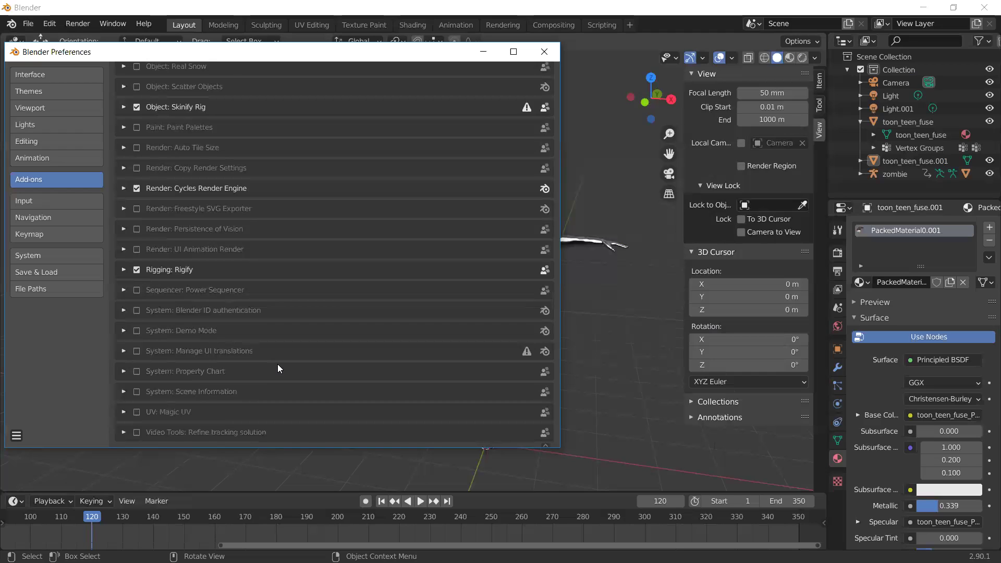
pyautogui.click(17, 436)
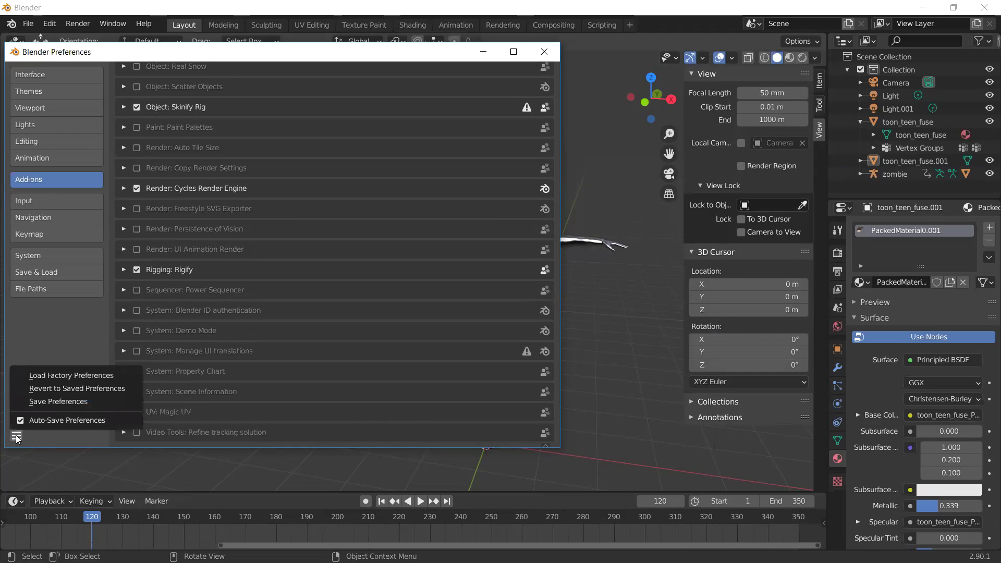
pyautogui.click(76, 402)
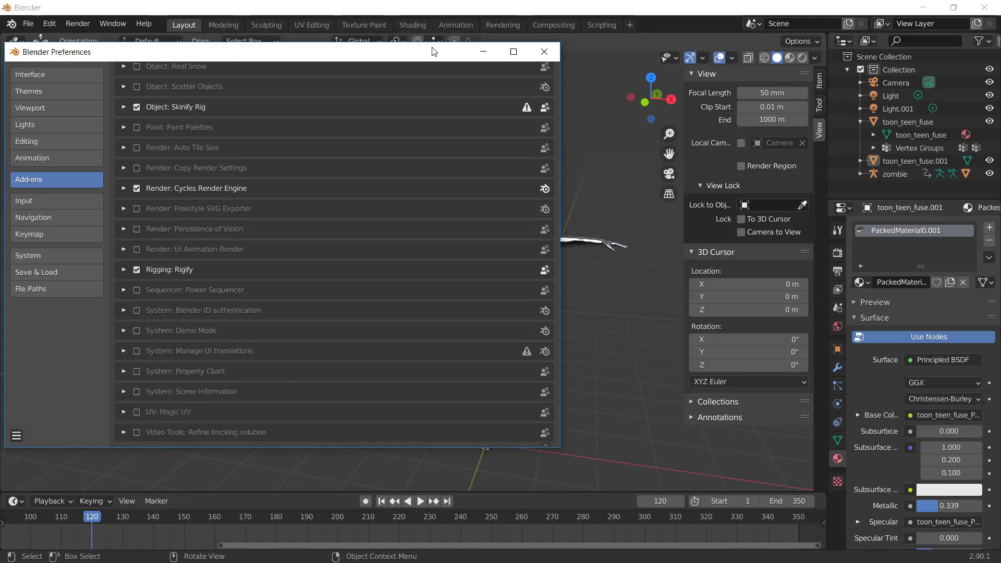
pyautogui.hotkey('alt', 'F4')
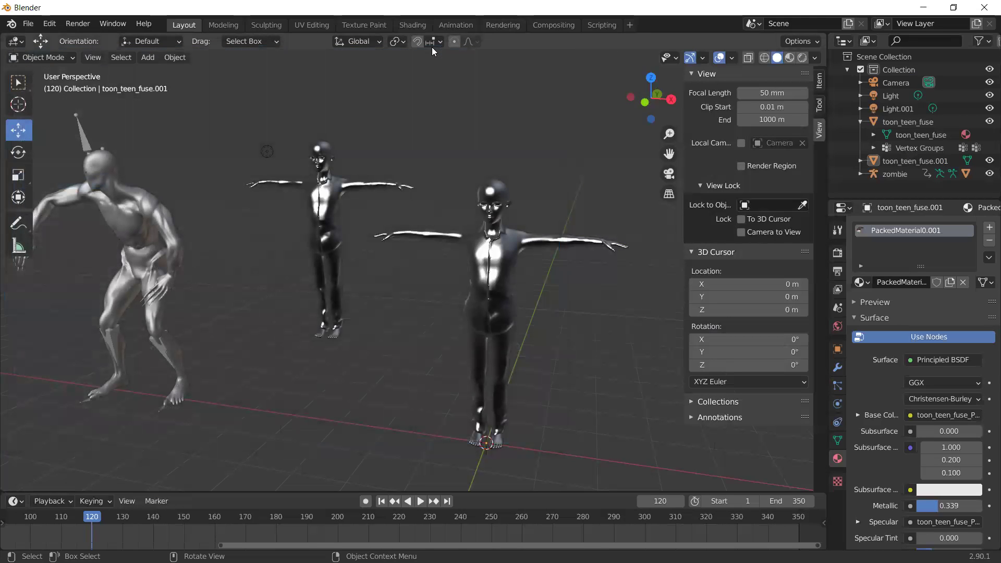
# Add a Human (Meta-Rig) armature to the scene at the 3D cursor
pyautogui.hotkey('shift', 'a')
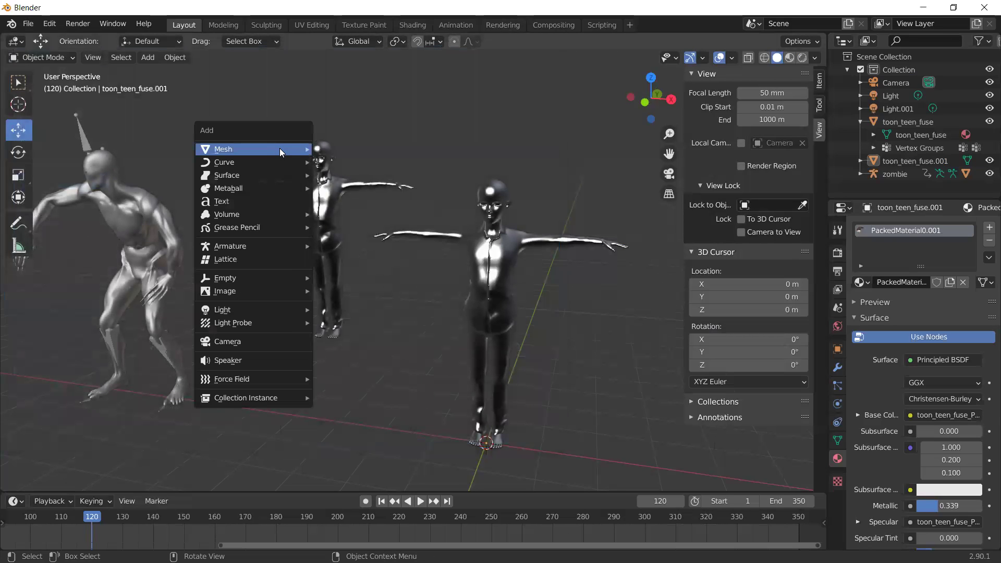
pyautogui.moveTo(280, 148)
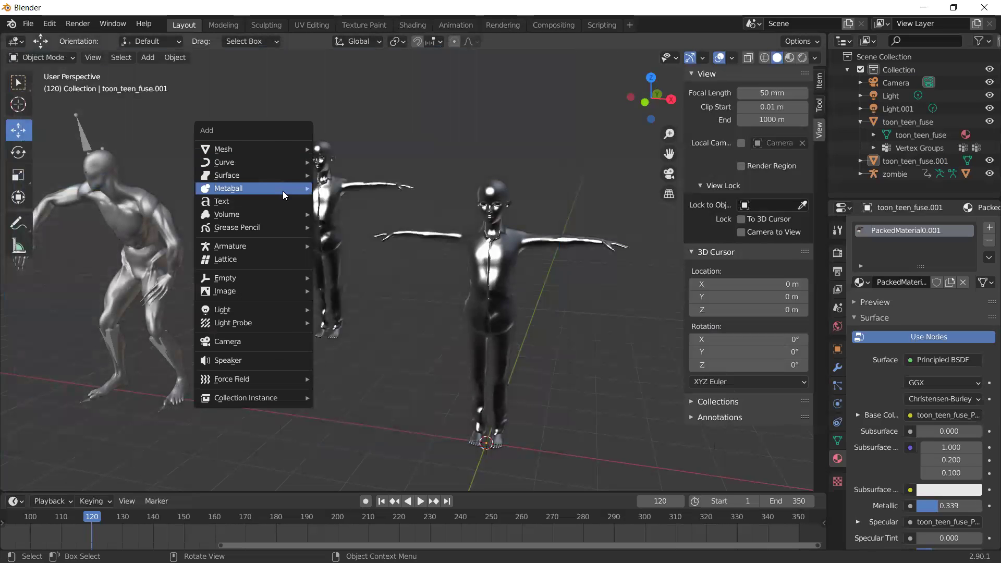
pyautogui.moveTo(292, 247)
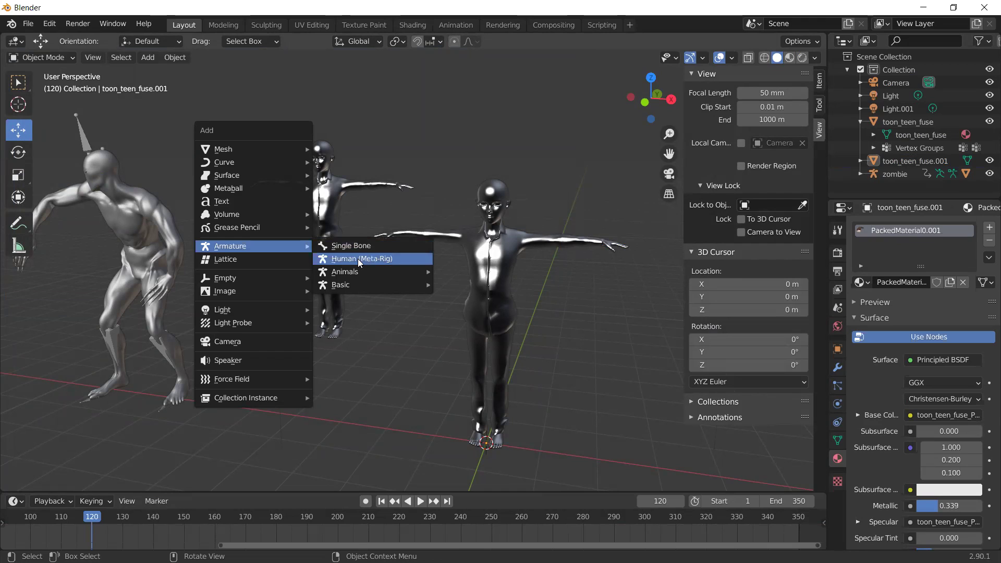
pyautogui.moveTo(359, 276)
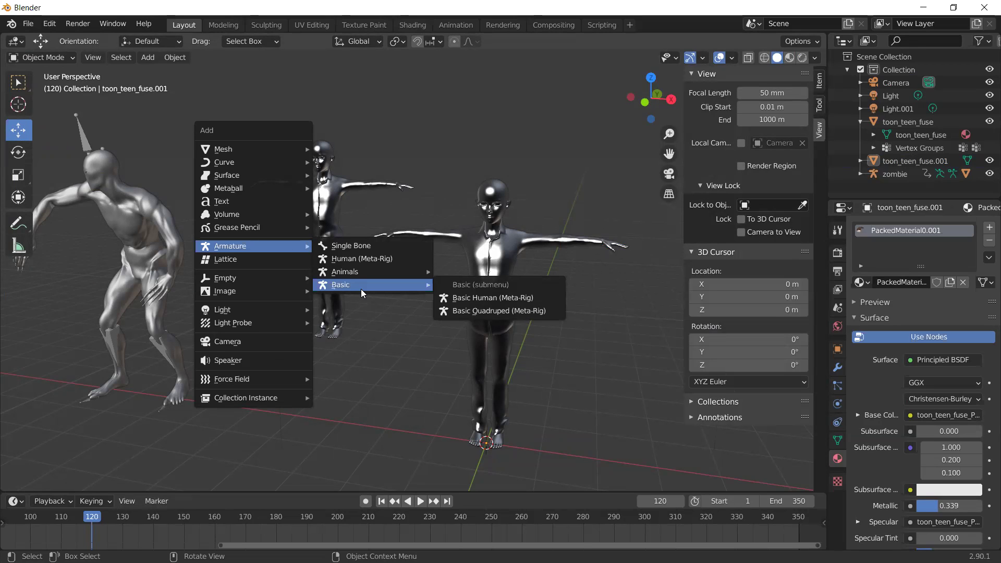
pyautogui.click(364, 261)
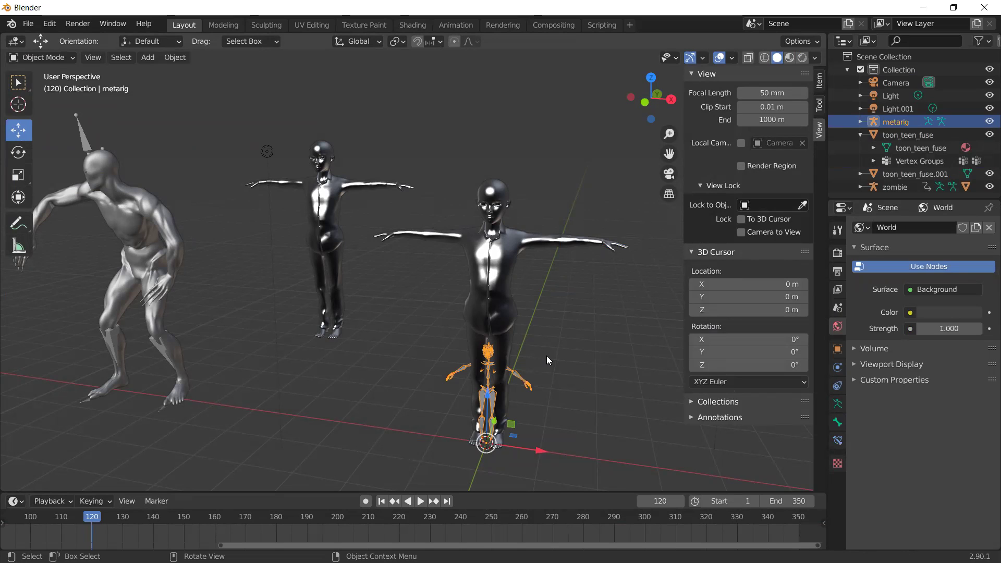
# Scale the metarig up by about 2.47 to match the front toon teen's height, and check the fit from an angle
pyautogui.press('s')
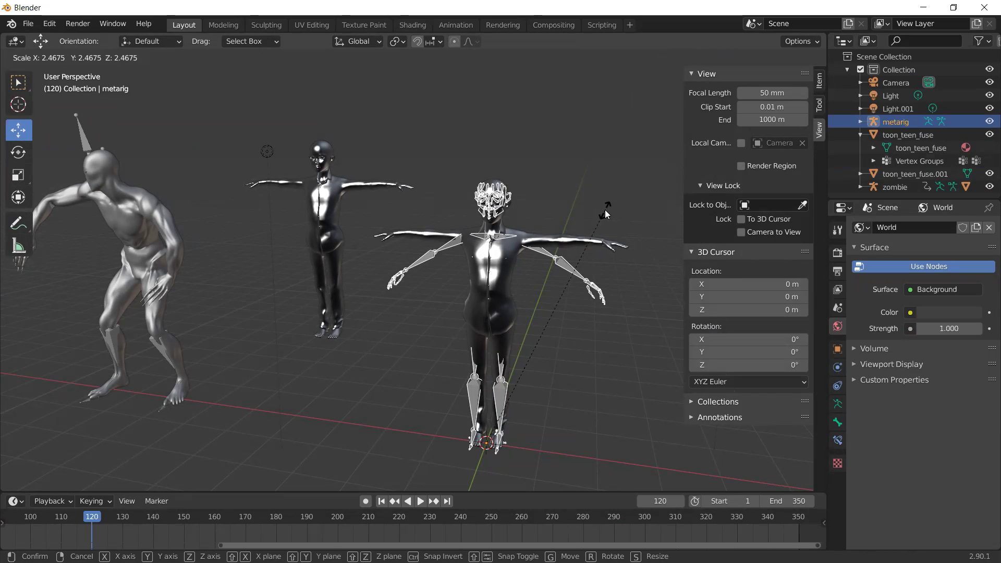
pyautogui.click(605, 210)
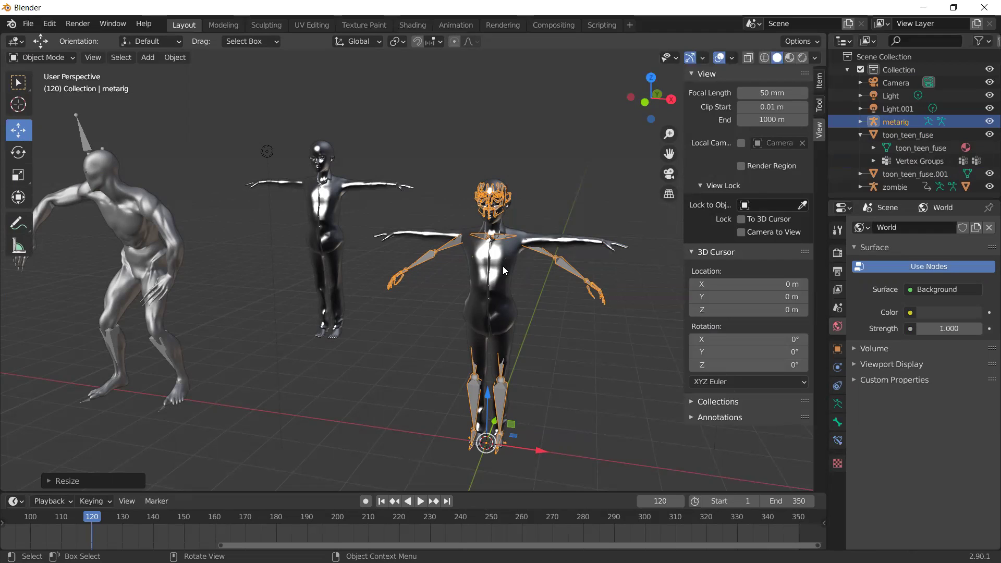
pyautogui.rightClick(567, 356)
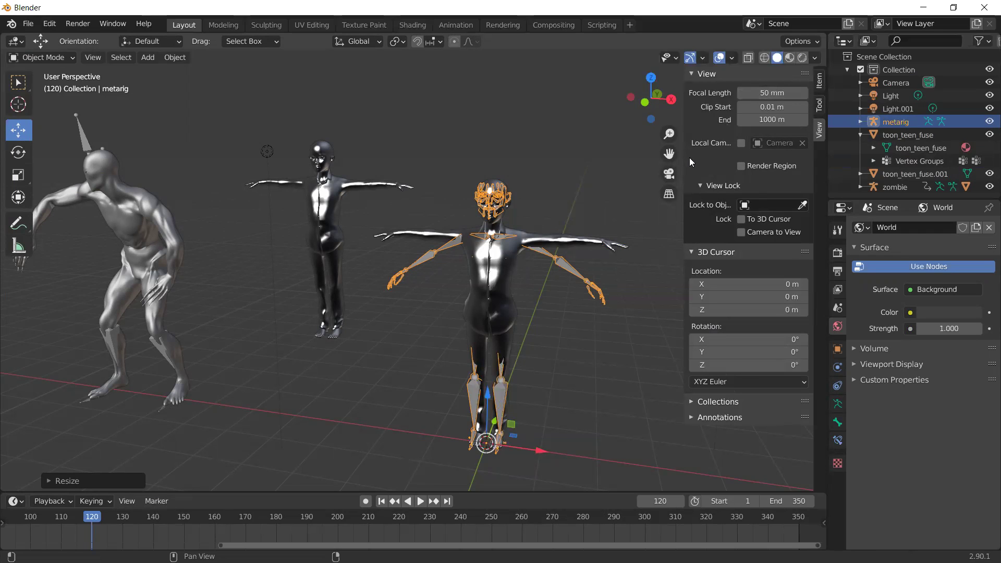
pyautogui.moveTo(671, 99); pyautogui.dragTo(605, 104)
pyautogui.moveTo(290, 151); pyautogui.dragTo(262, 152)
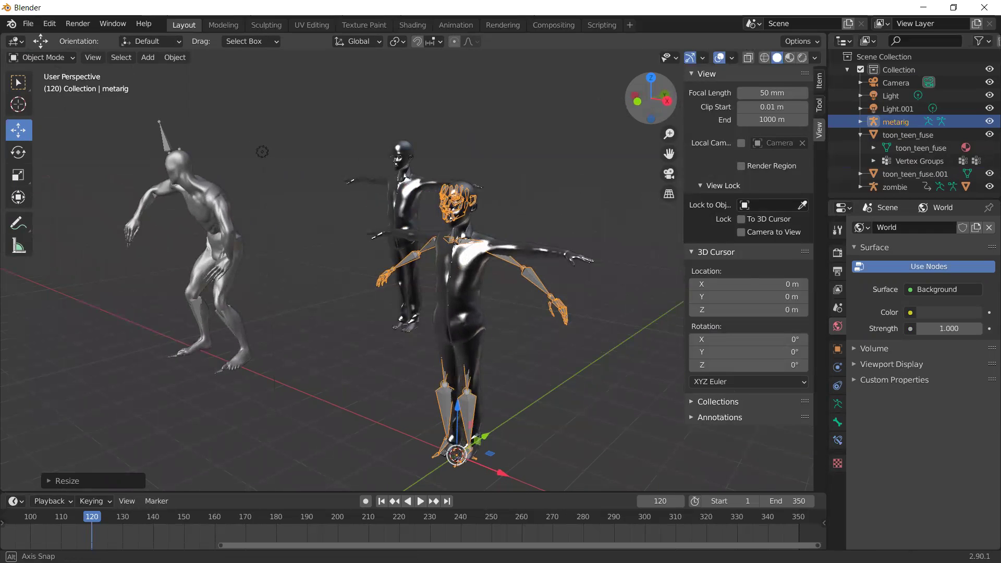
# Hide the metarig, toon_teen_fuse and toon_teen_fuse.001 in the viewport
pyautogui.moveTo(262, 151); pyautogui.dragTo(260, 153, button='middle')
pyautogui.moveTo(672, 99); pyautogui.dragTo(672, 99)
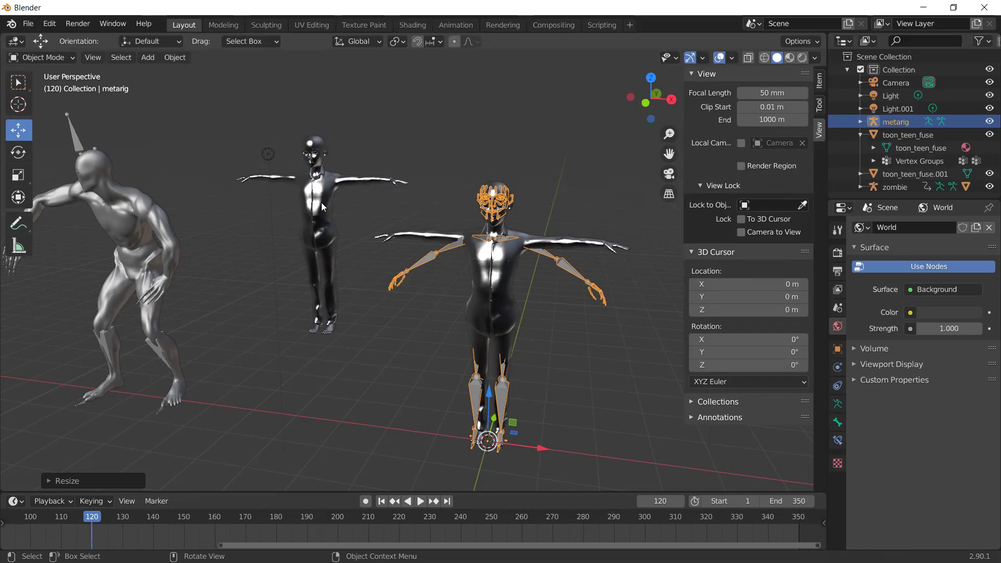
pyautogui.click(988, 122)
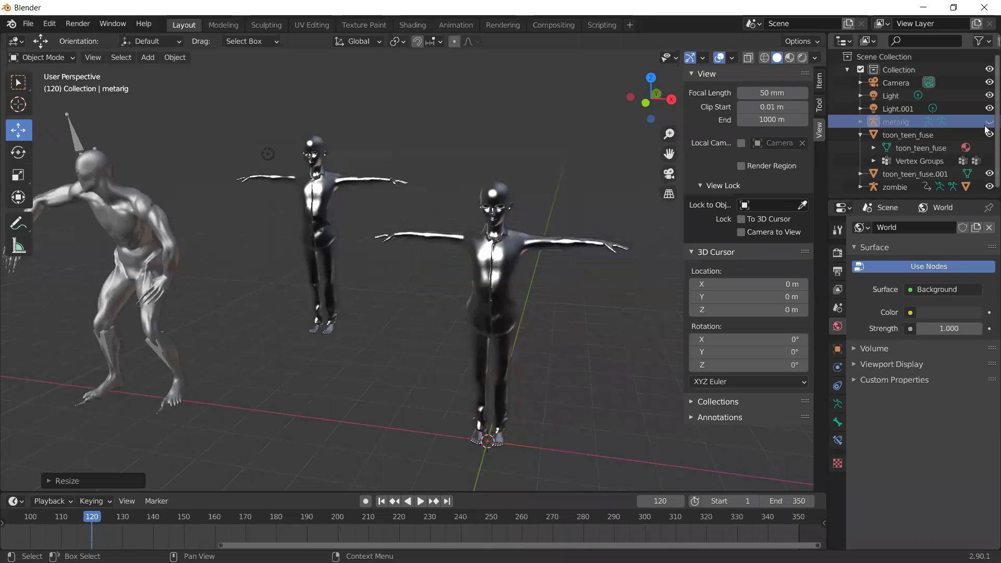
pyautogui.click(988, 134)
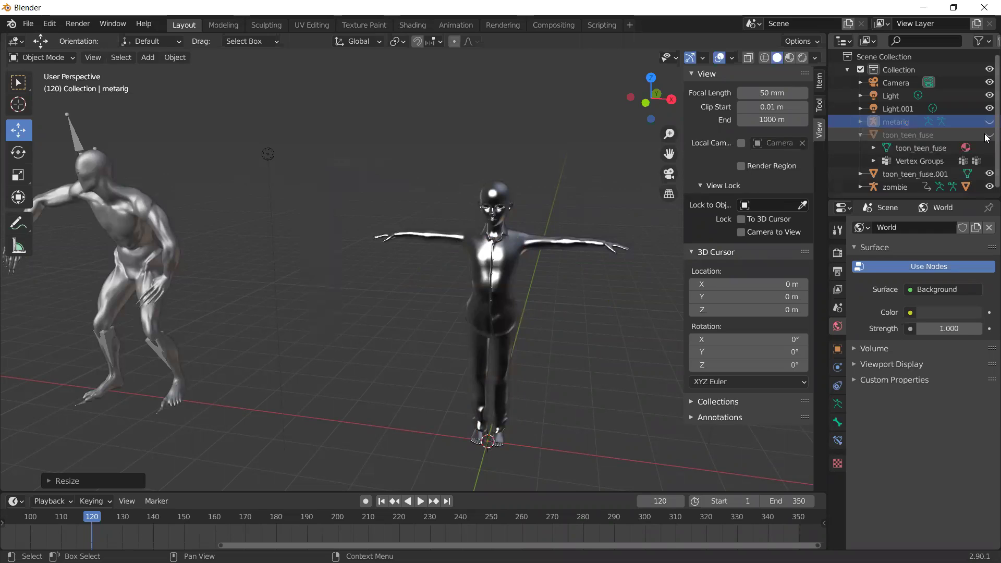
pyautogui.click(989, 175)
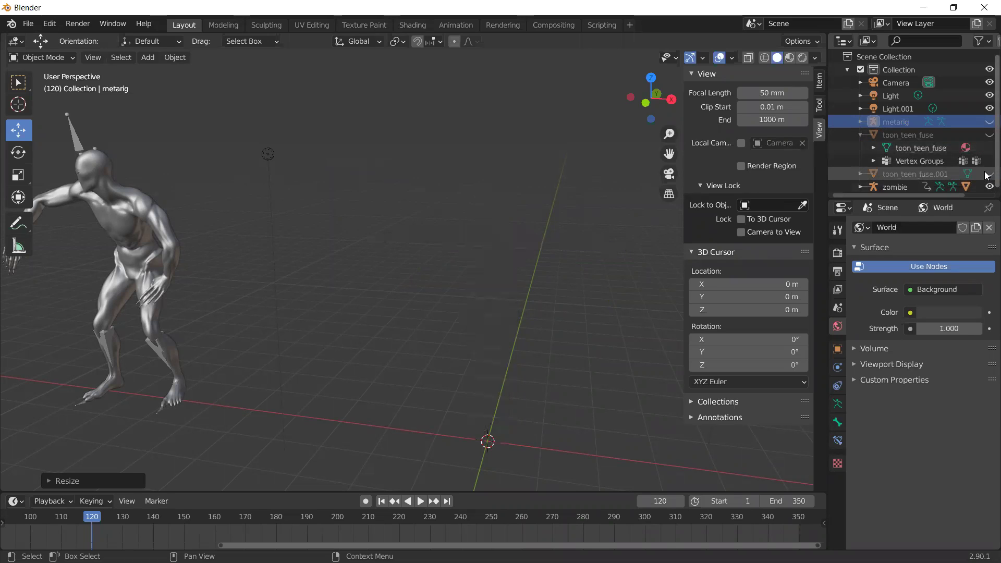
# Move the zombie along the X axis to the scene origin and display the viewport in Rendered shading
pyautogui.click(897, 186)
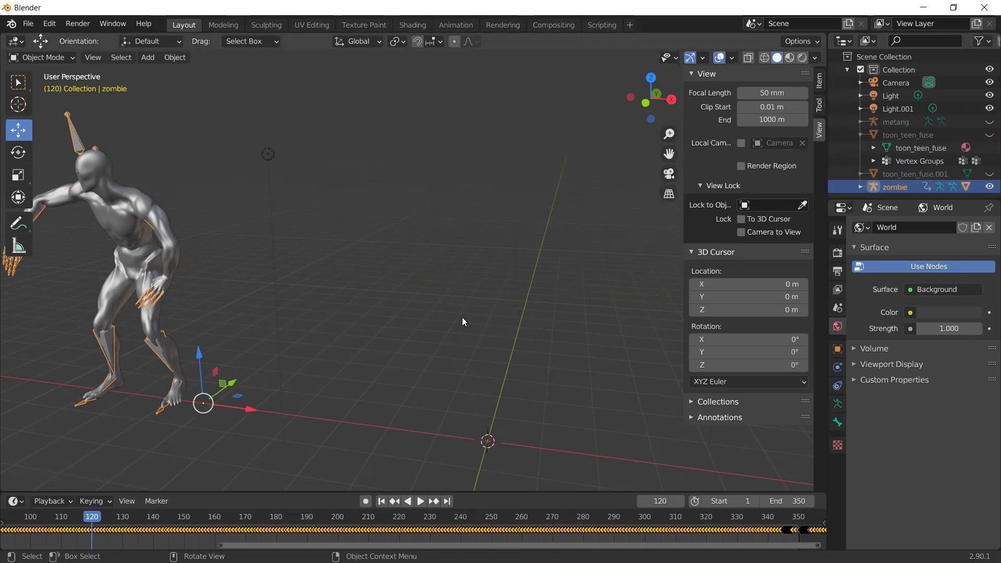
pyautogui.moveTo(251, 409); pyautogui.dragTo(612, 426)
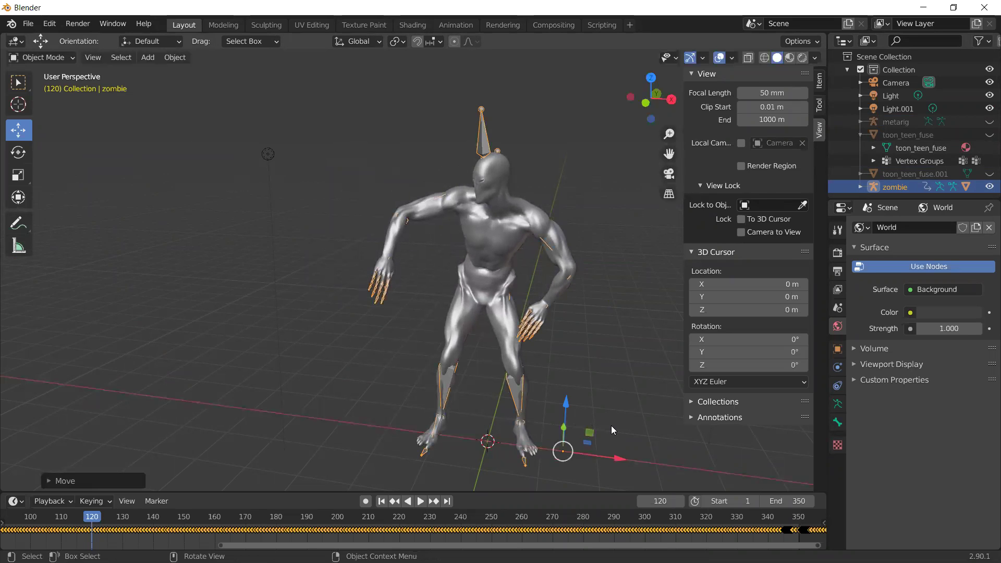
pyautogui.click(803, 59)
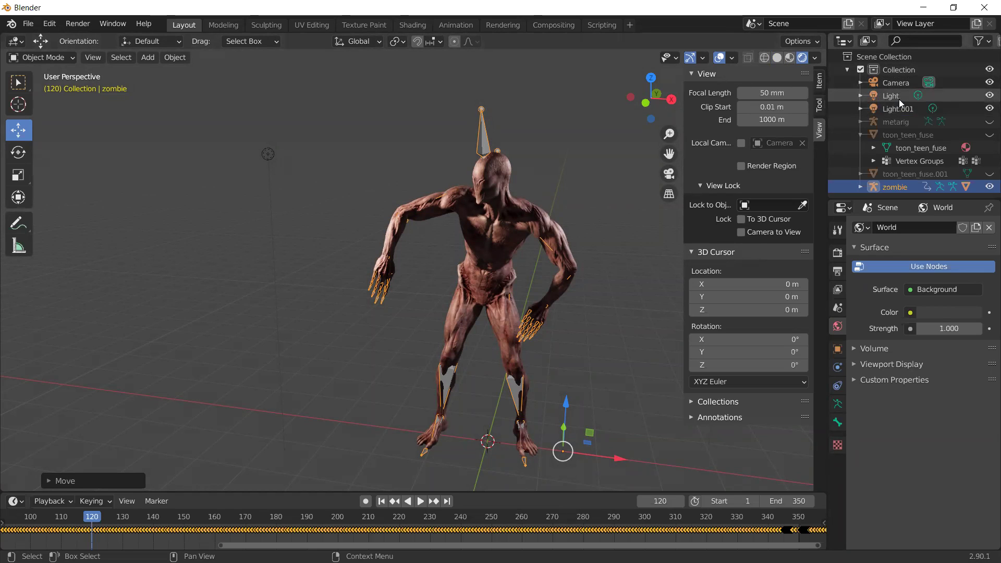
pyautogui.click(790, 58)
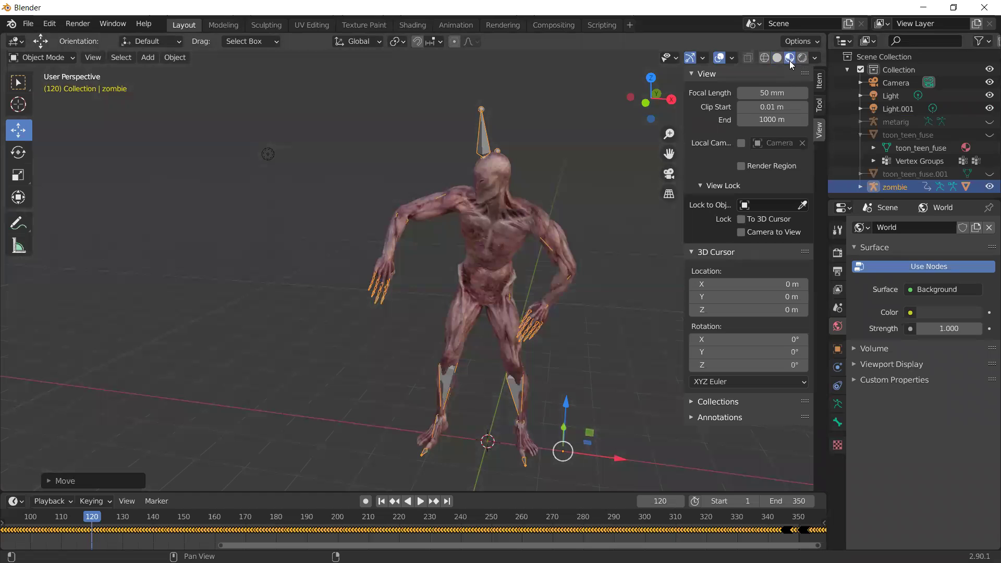
pyautogui.click(779, 60)
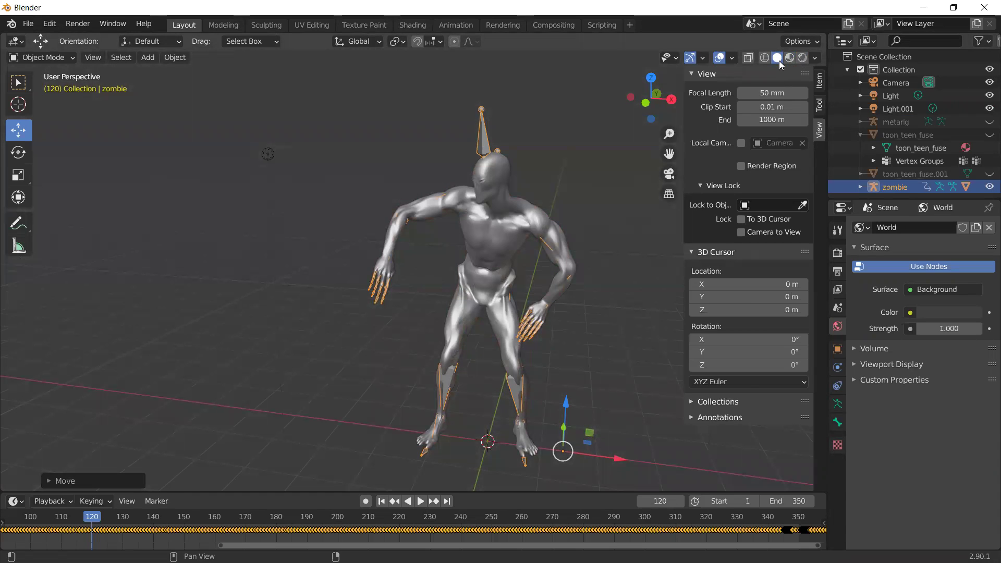
pyautogui.click(802, 57)
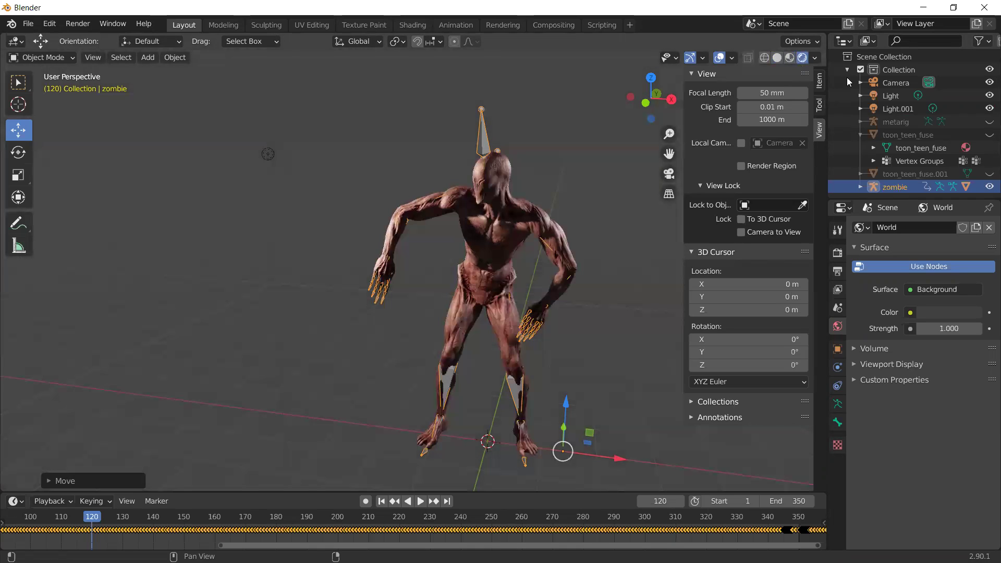
# Hide the sidebar, duplicate Light.001, and move the copy to above the zombie
pyautogui.click(896, 109)
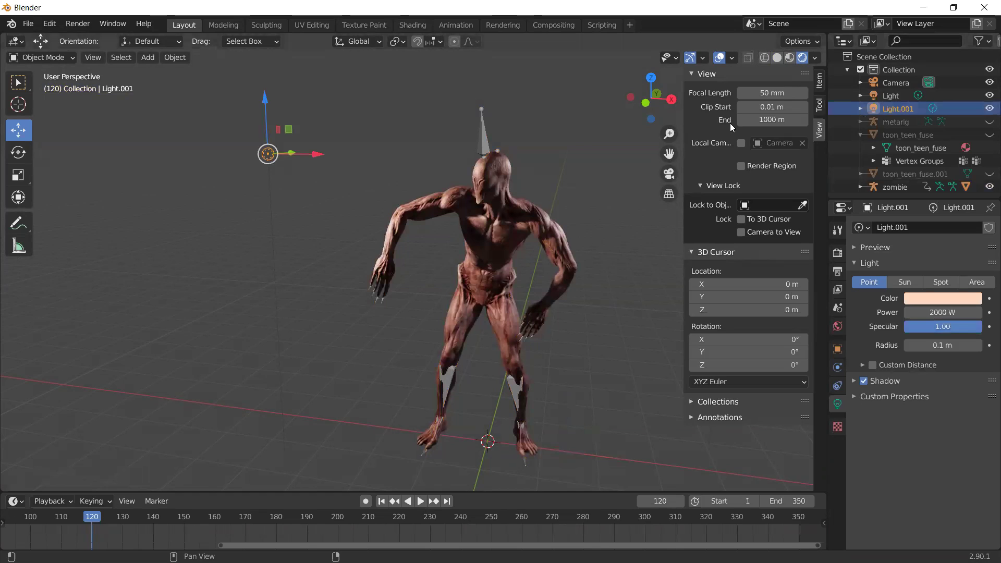
pyautogui.press('n')
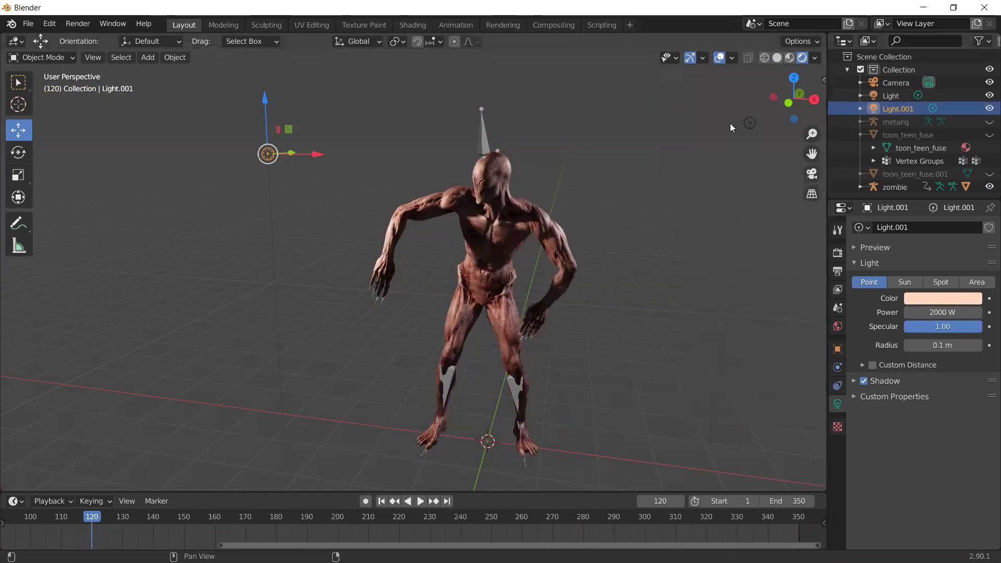
pyautogui.hotkey('shift', 'd')
pyautogui.rightClick(575, 186)
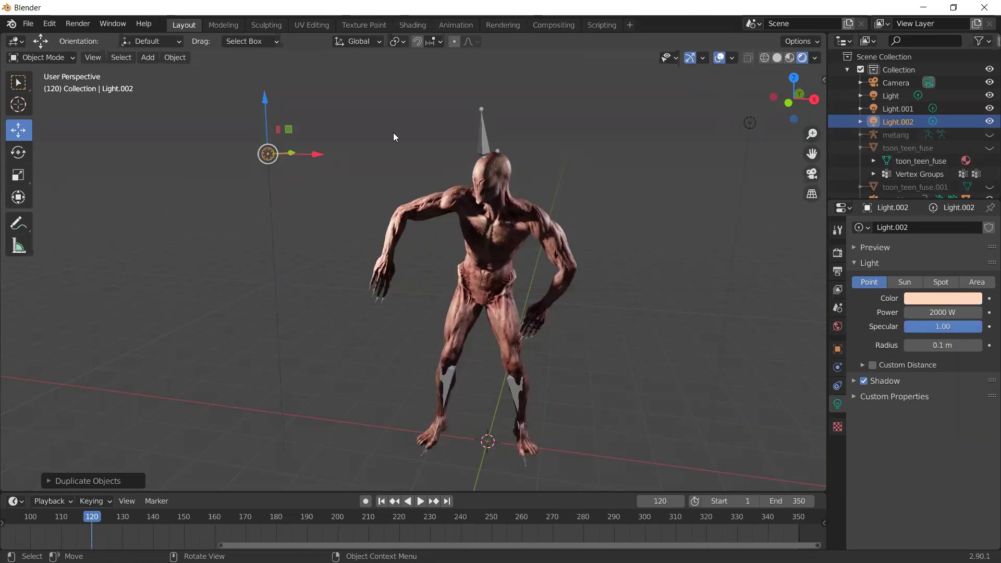
pyautogui.moveTo(287, 148); pyautogui.dragTo(554, 95)
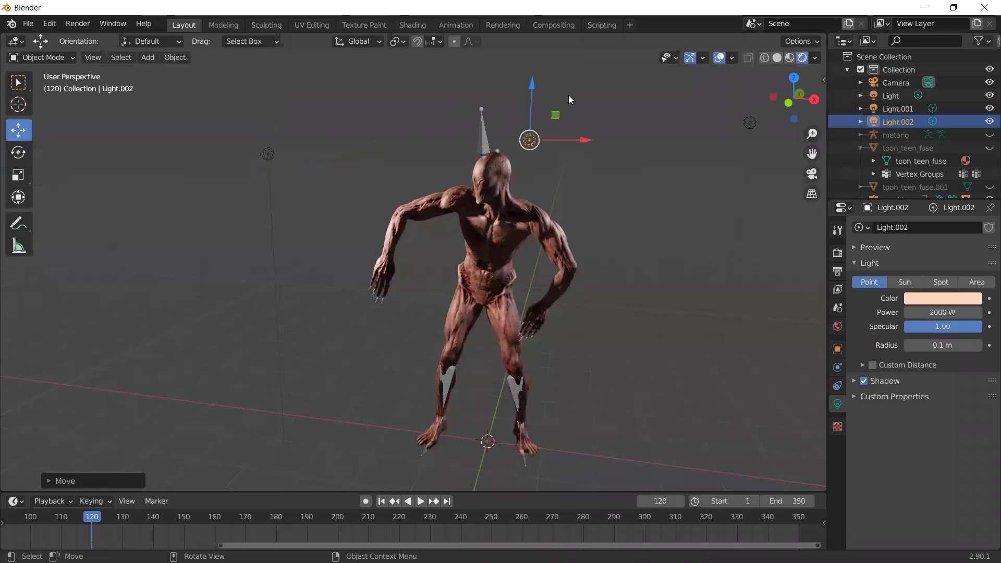
# Reposition Light.002 closer to the zombie, near the original Light, checking its placement from different angles
pyautogui.scroll(-3, 616, 217)
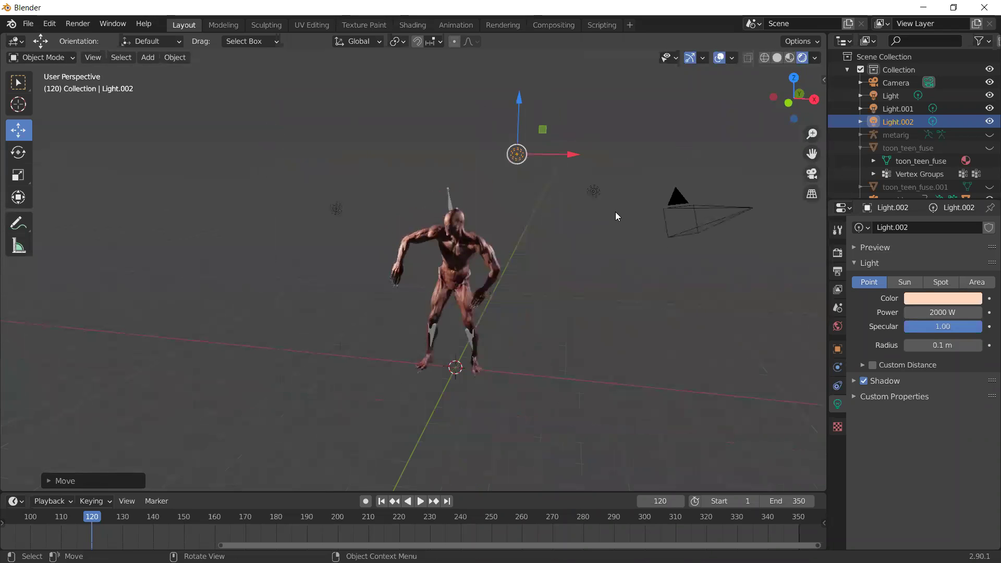
pyautogui.moveTo(795, 104)
pyautogui.mouseDown()
pyautogui.moveTo(772, 110)
pyautogui.moveTo(788, 102)
pyautogui.moveTo(779, 105)
pyautogui.mouseUp()
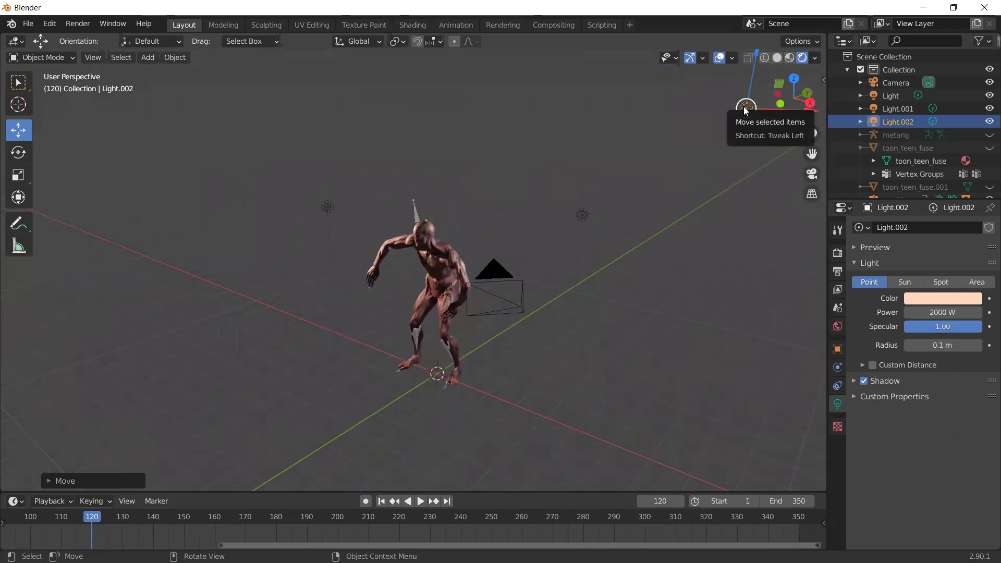
pyautogui.moveTo(746, 110); pyautogui.dragTo(550, 193)
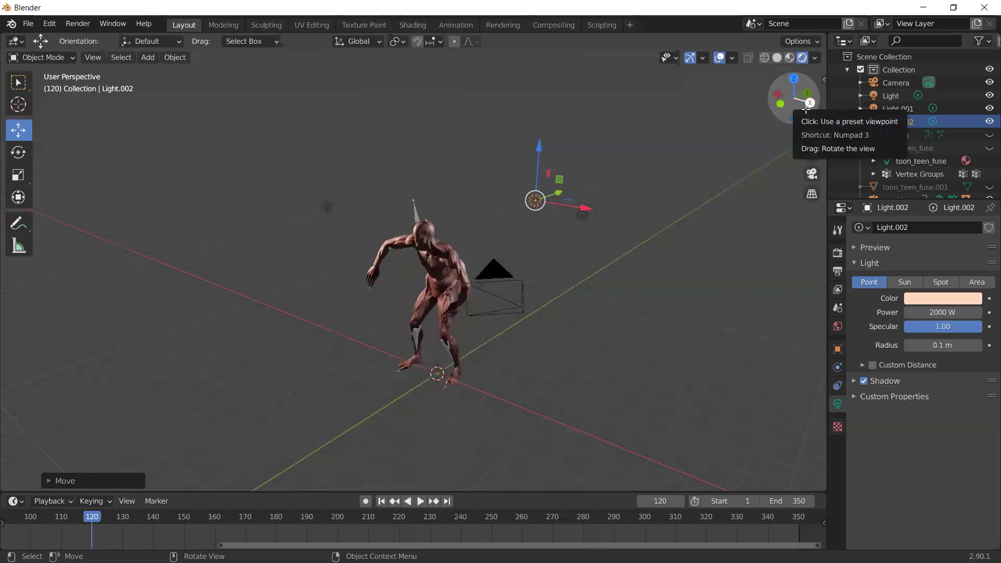
pyautogui.moveTo(806, 109); pyautogui.dragTo(782, 113)
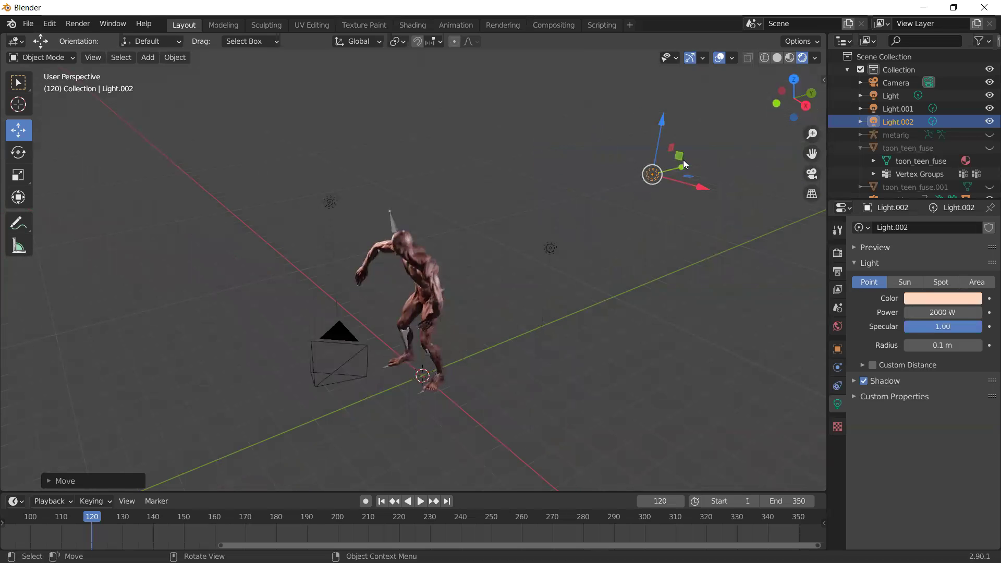
pyautogui.moveTo(683, 166); pyautogui.dragTo(555, 223)
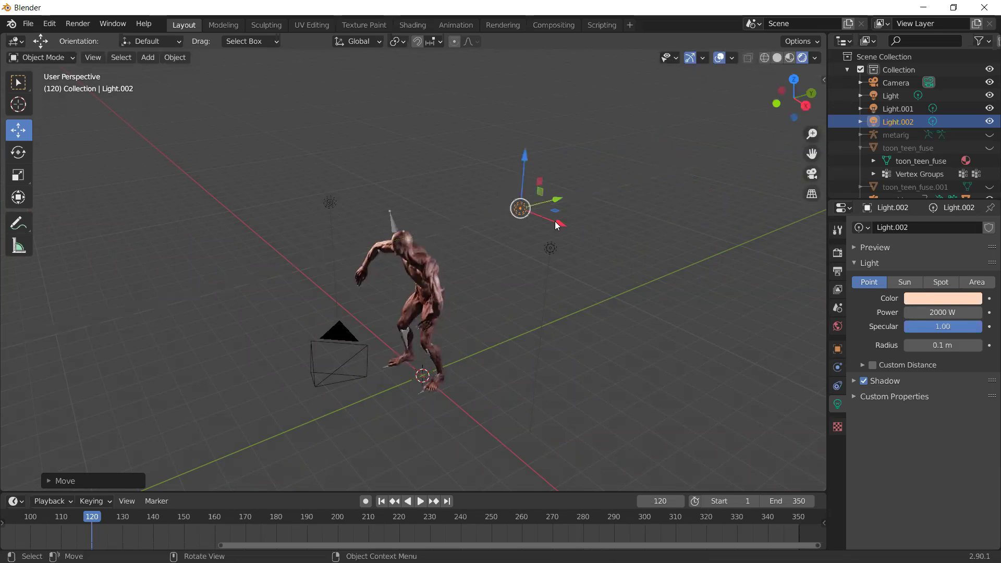
# Move Light to the front of the zombie and shift Light.002 along X so it sits behind the zombie
pyautogui.click(552, 249)
pyautogui.moveTo(585, 241); pyautogui.dragTo(439, 316)
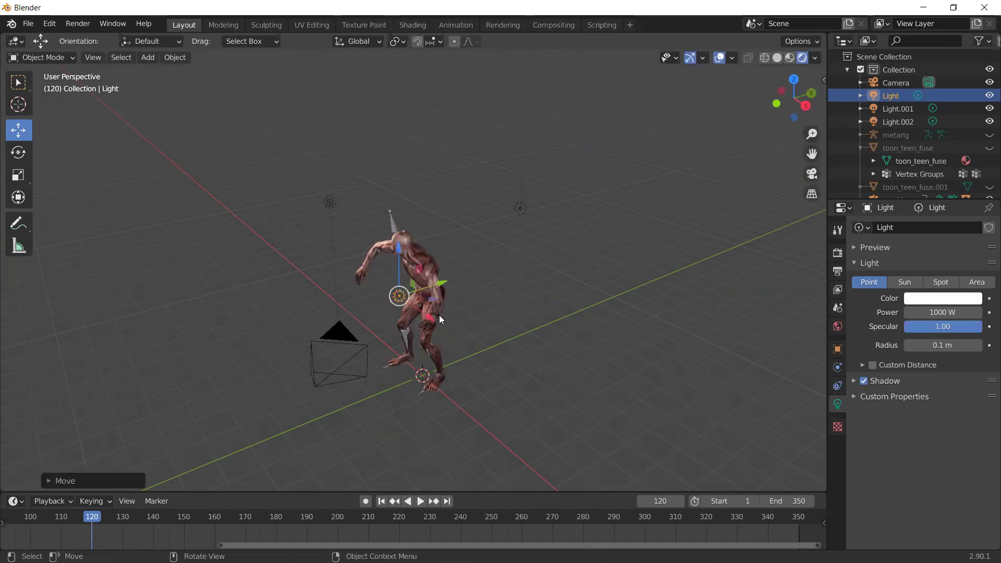
pyautogui.click(517, 211)
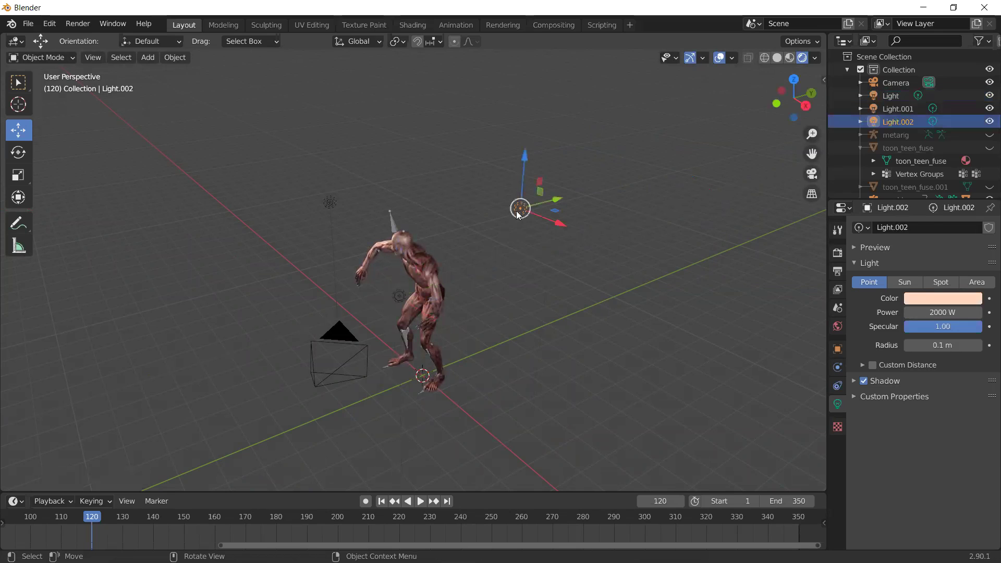
pyautogui.moveTo(554, 224); pyautogui.dragTo(599, 235)
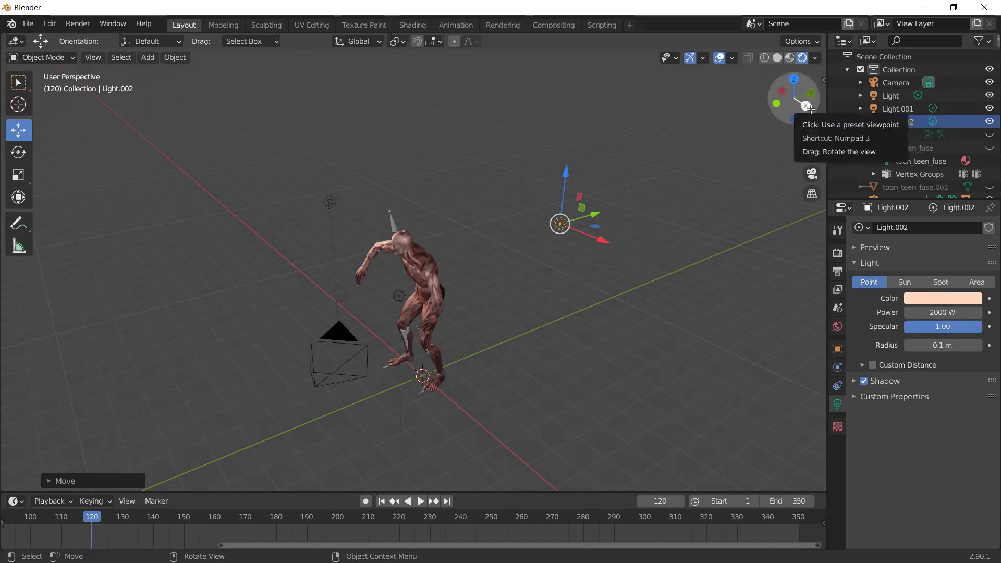
pyautogui.moveTo(806, 105); pyautogui.dragTo(804, 105)
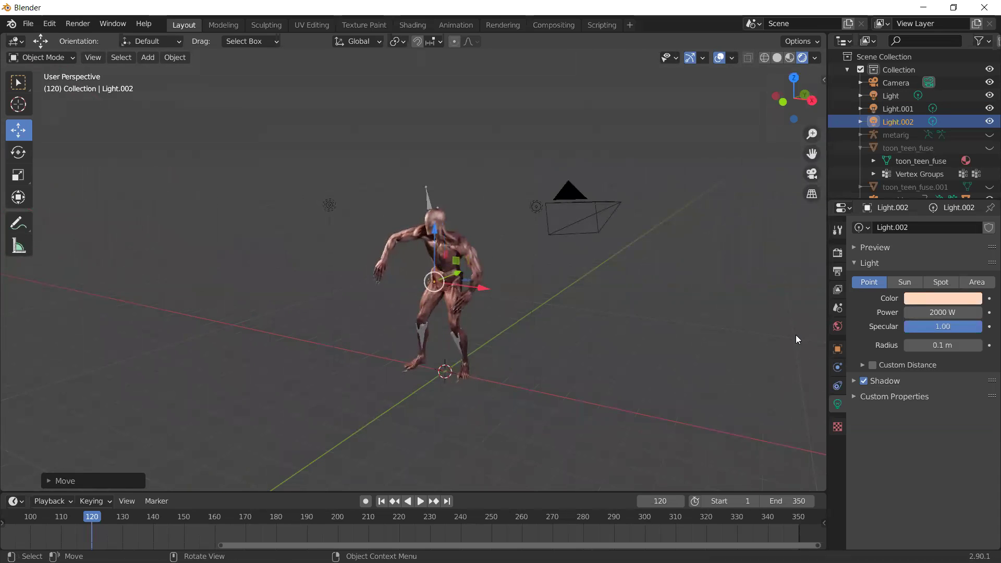
# Set the world background to a deep violet with hue 0.712 and saturation 0.710, trying several tints and brightnesses, and its strength to 1.2
pyautogui.click(838, 327)
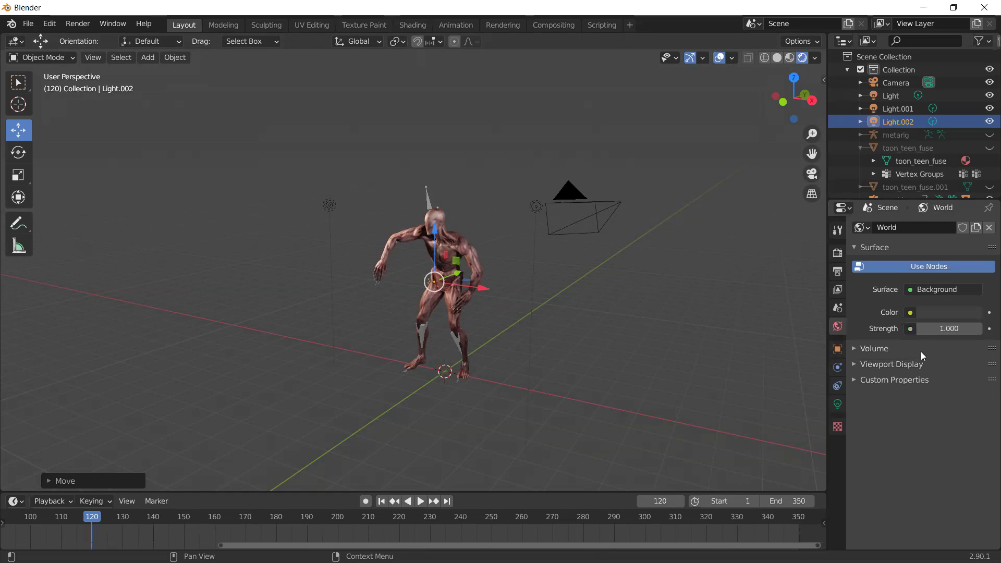
pyautogui.click(959, 312)
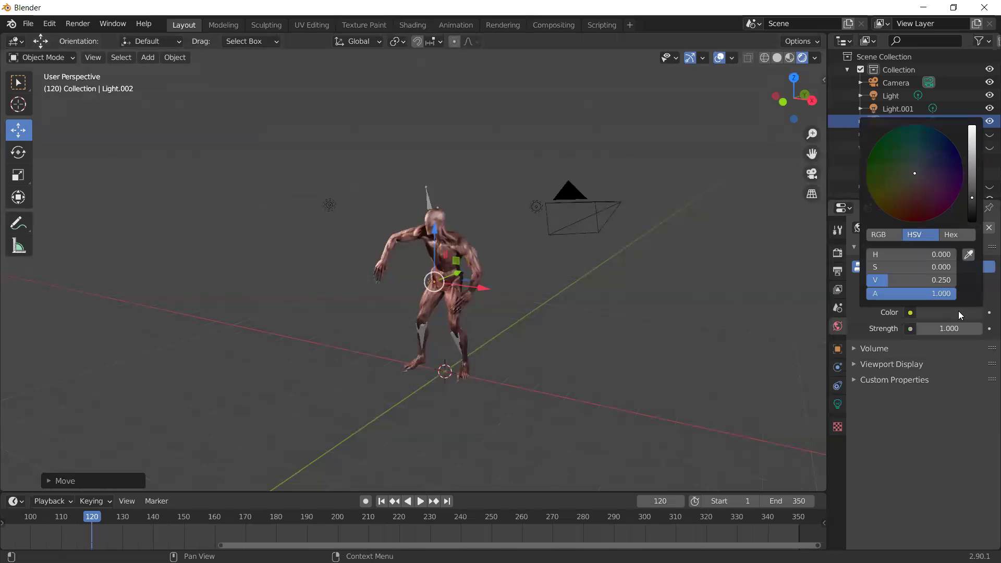
pyautogui.click(973, 173)
pyautogui.moveTo(973, 167); pyautogui.dragTo(973, 158)
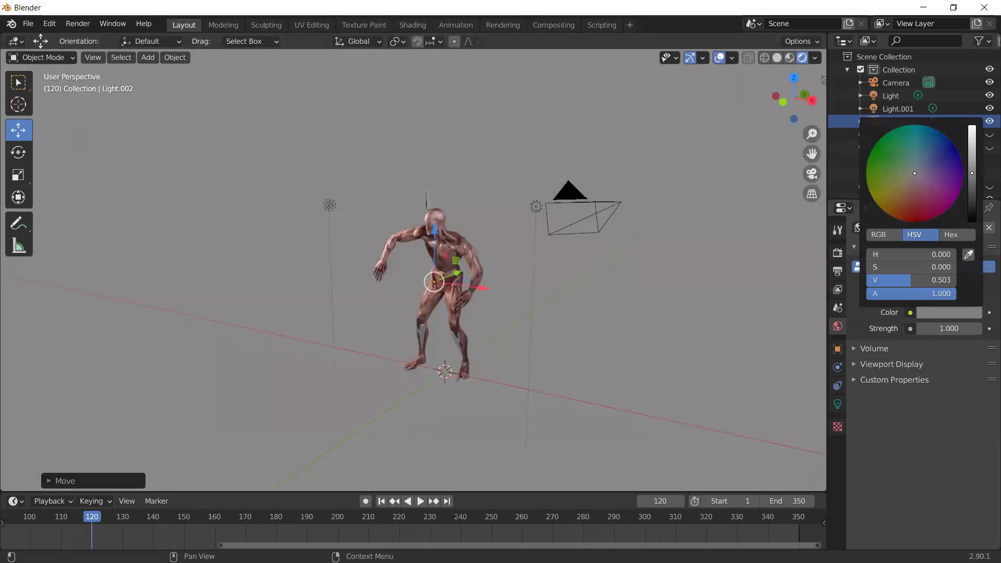
pyautogui.click(928, 169)
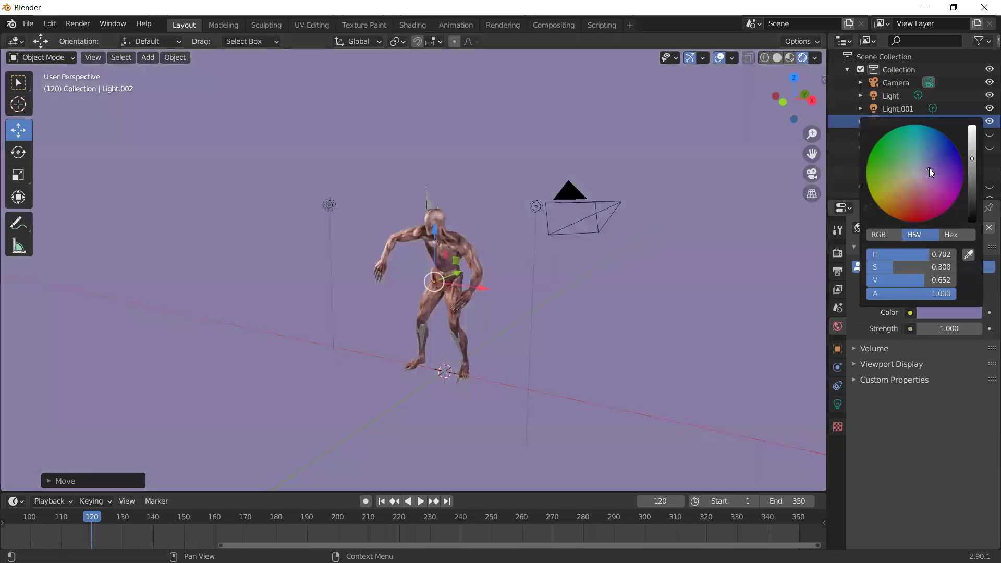
pyautogui.click(951, 170)
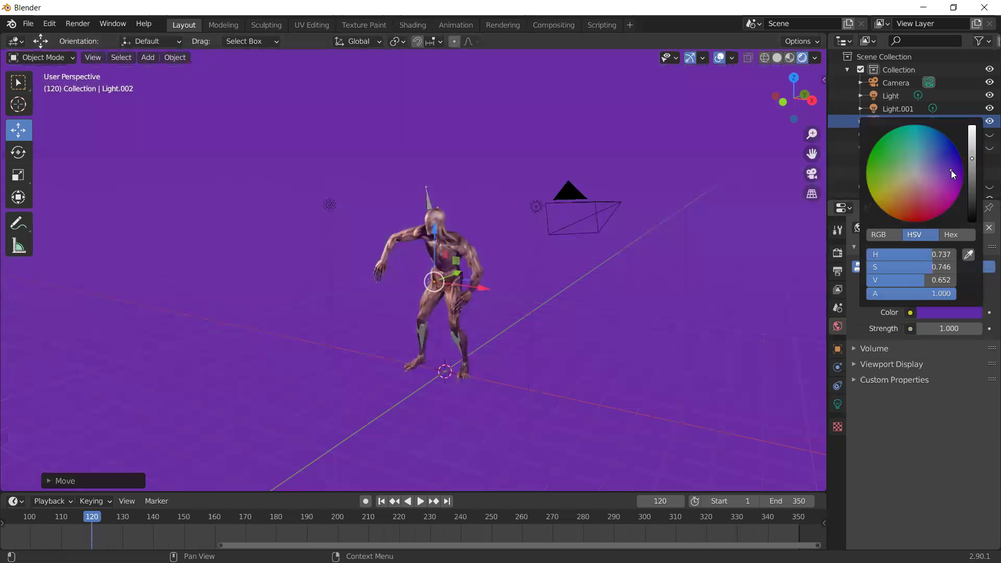
pyautogui.click(973, 176)
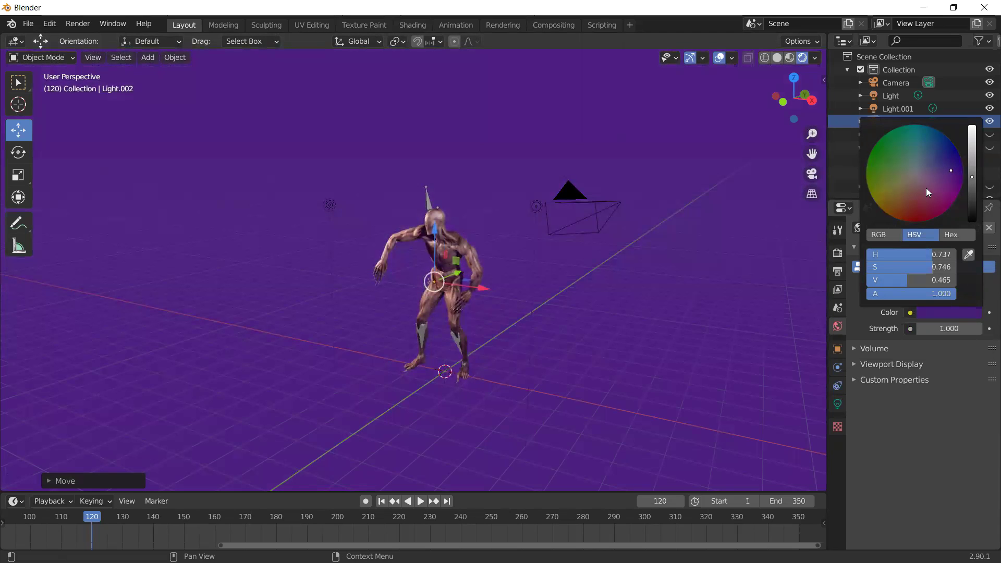
pyautogui.click(931, 203)
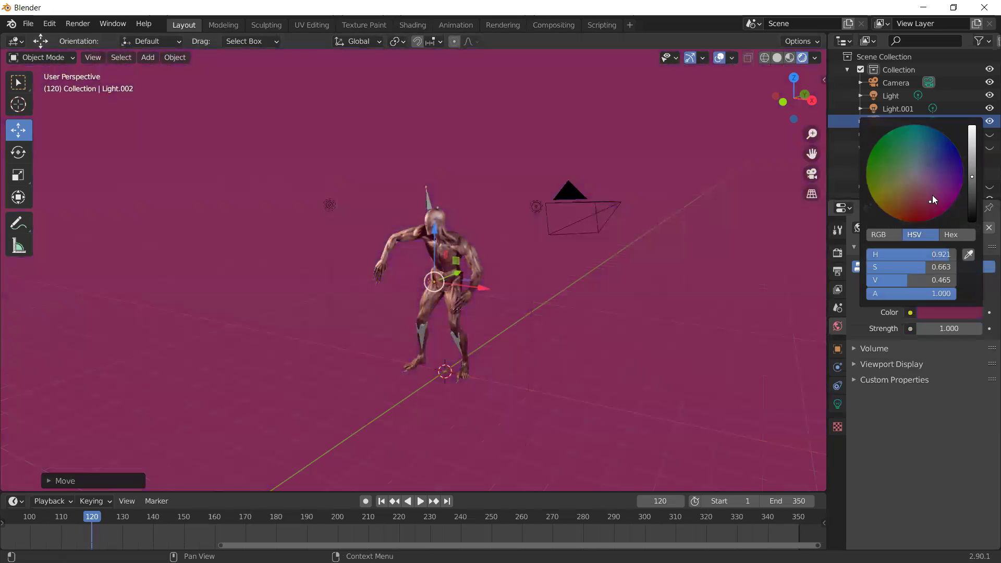
pyautogui.click(949, 167)
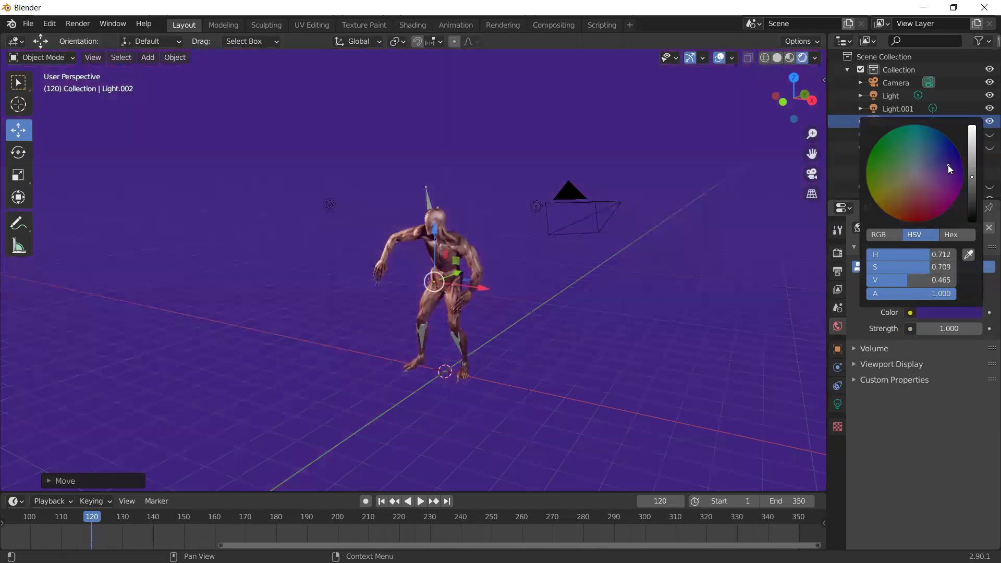
pyautogui.click(973, 191)
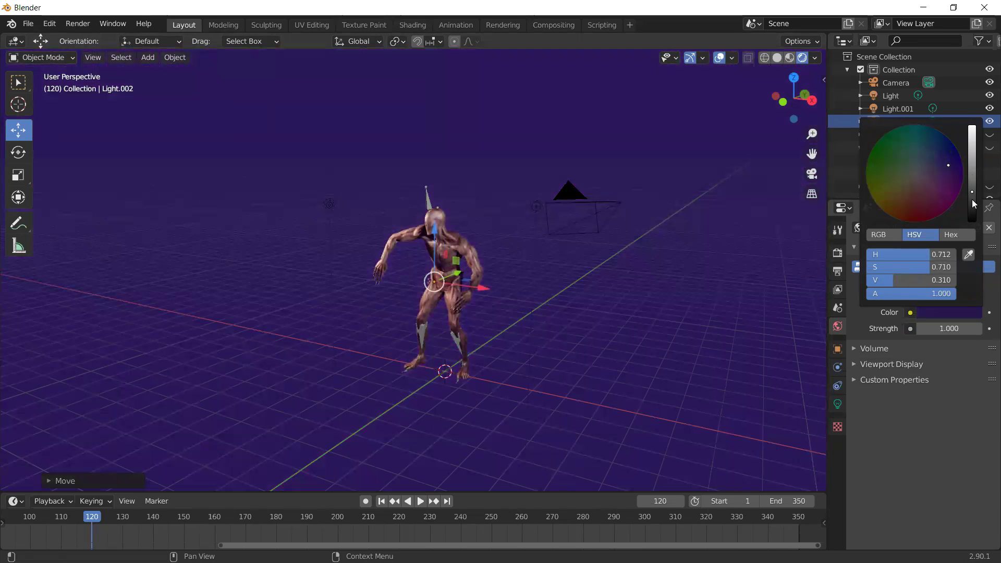
pyautogui.click(972, 199)
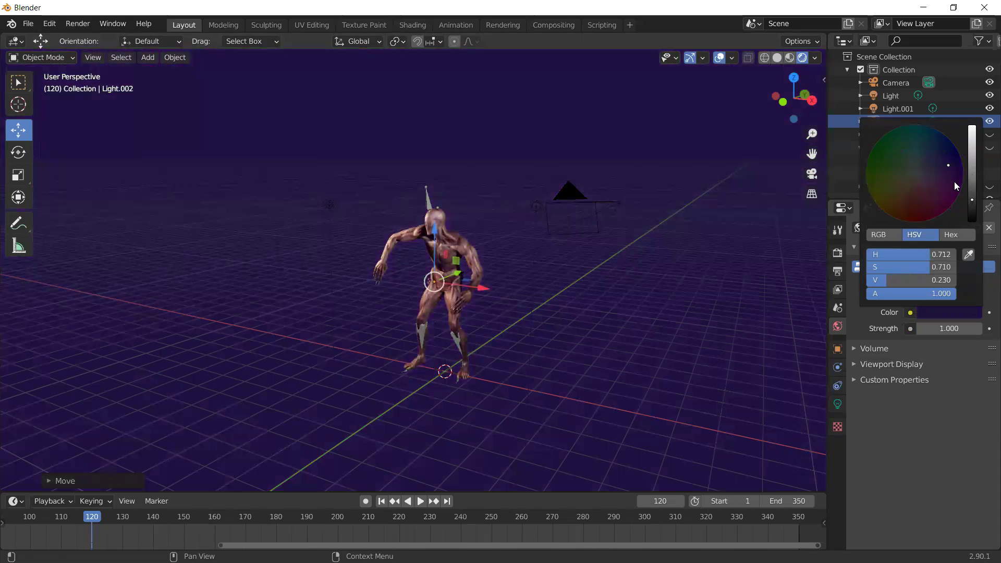
pyautogui.click(973, 182)
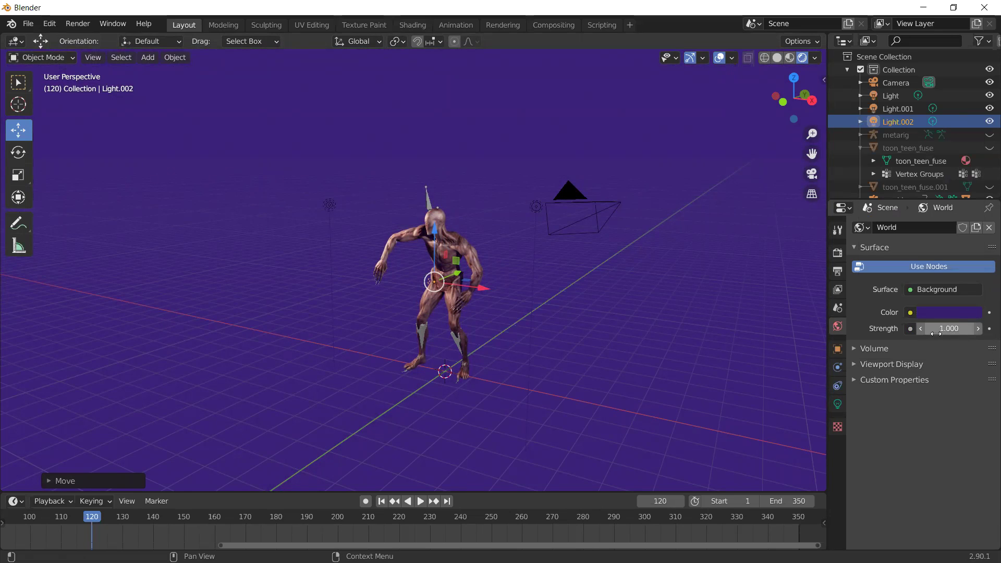
pyautogui.moveTo(949, 329)
pyautogui.mouseDown()
pyautogui.moveTo(923, 329)
pyautogui.moveTo(990, 329)
pyautogui.moveTo(955, 329)
pyautogui.mouseUp()
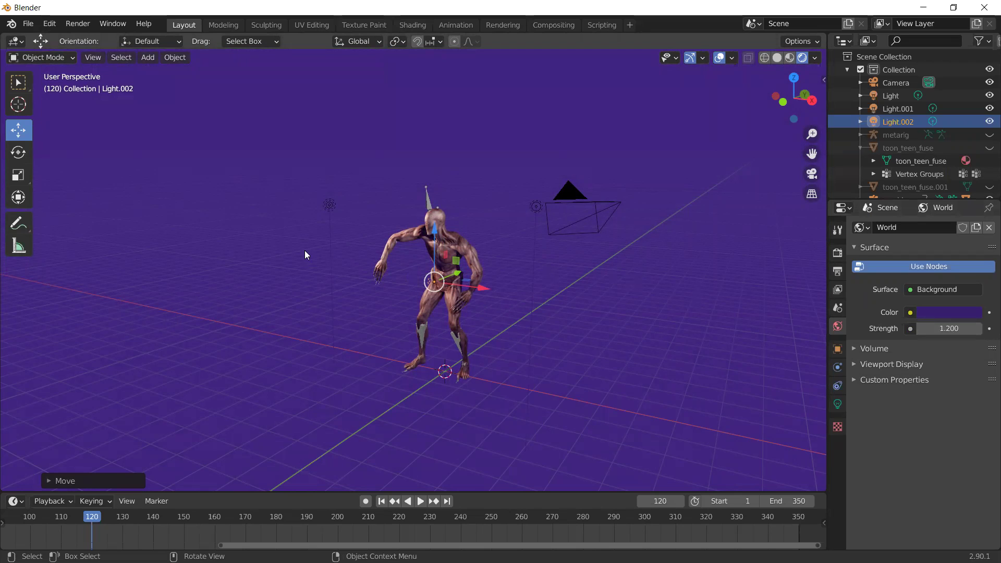
# Add a mesh plane at the zombie's feet and scale it up uniformly into a floor extending well beyond the character
pyautogui.hotkey('shift', 'a')
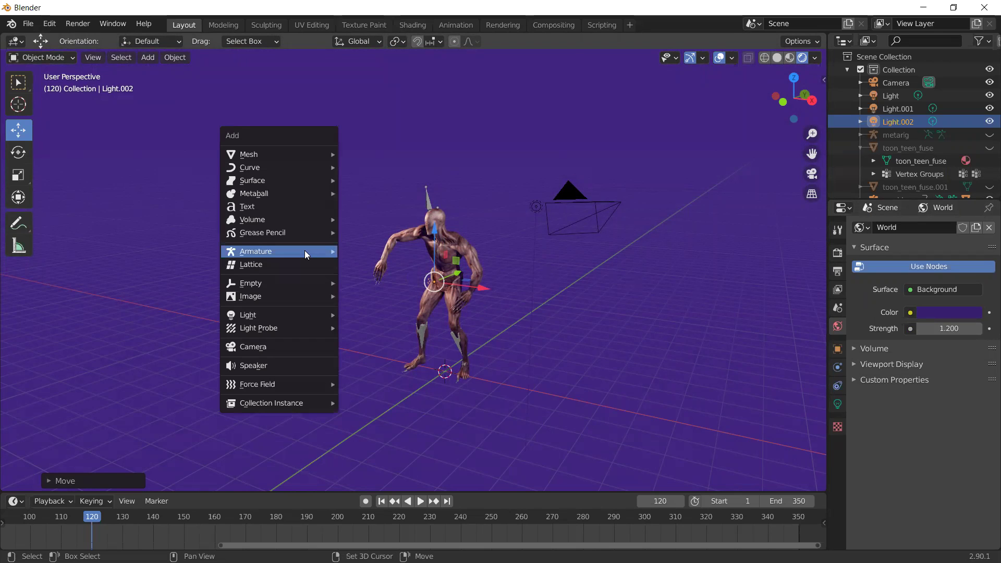
pyautogui.moveTo(304, 250)
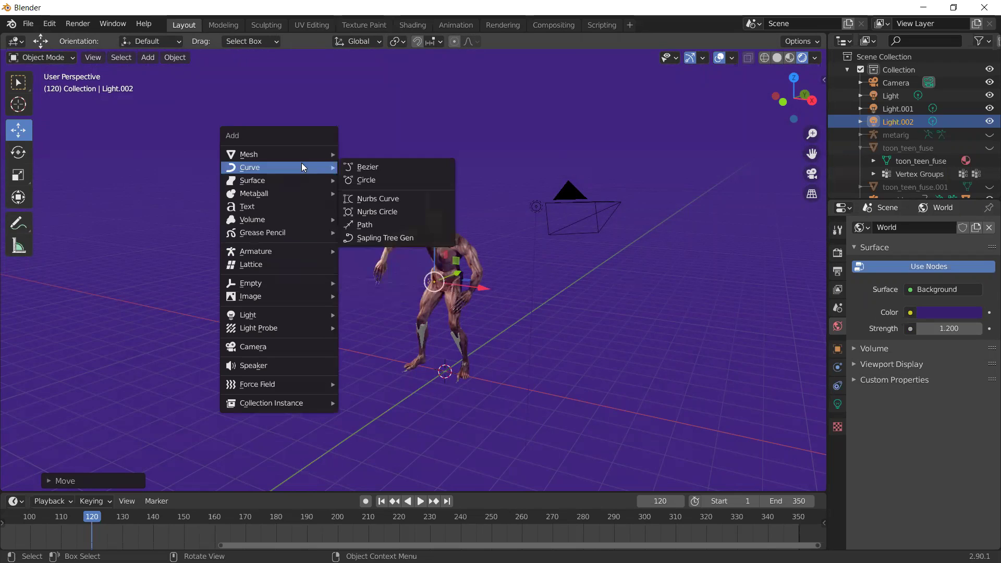
pyautogui.moveTo(299, 151)
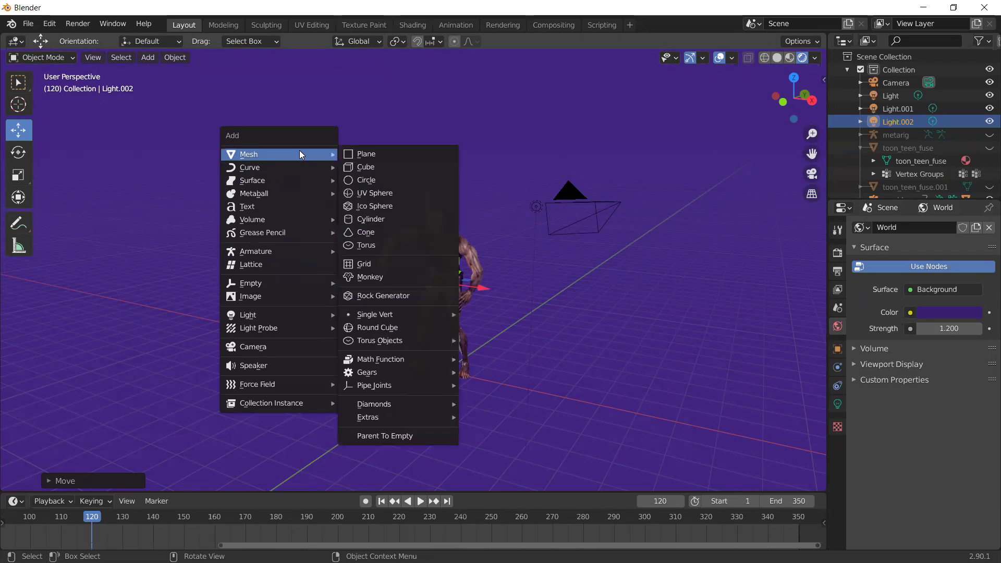
pyautogui.click(378, 154)
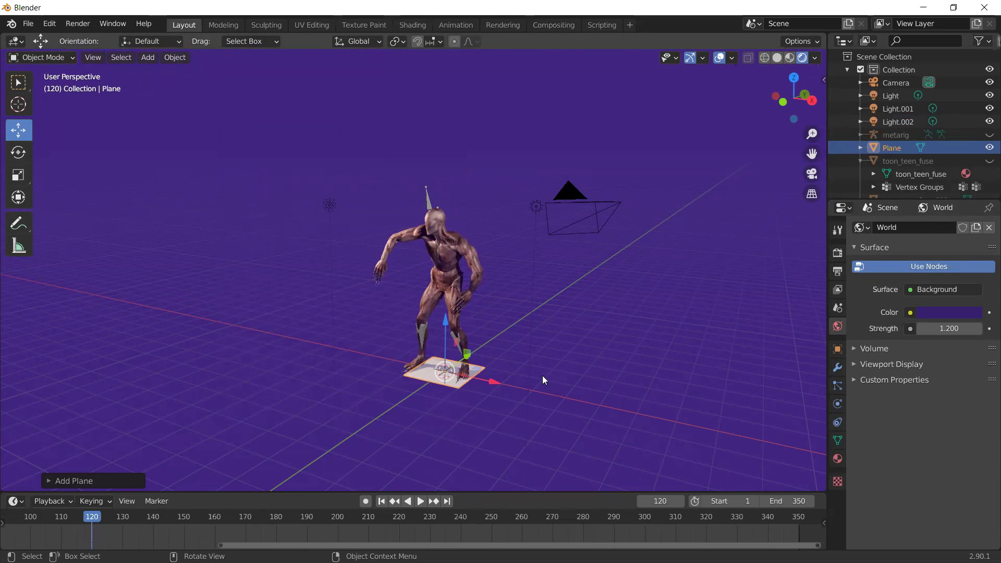
pyautogui.press('s')
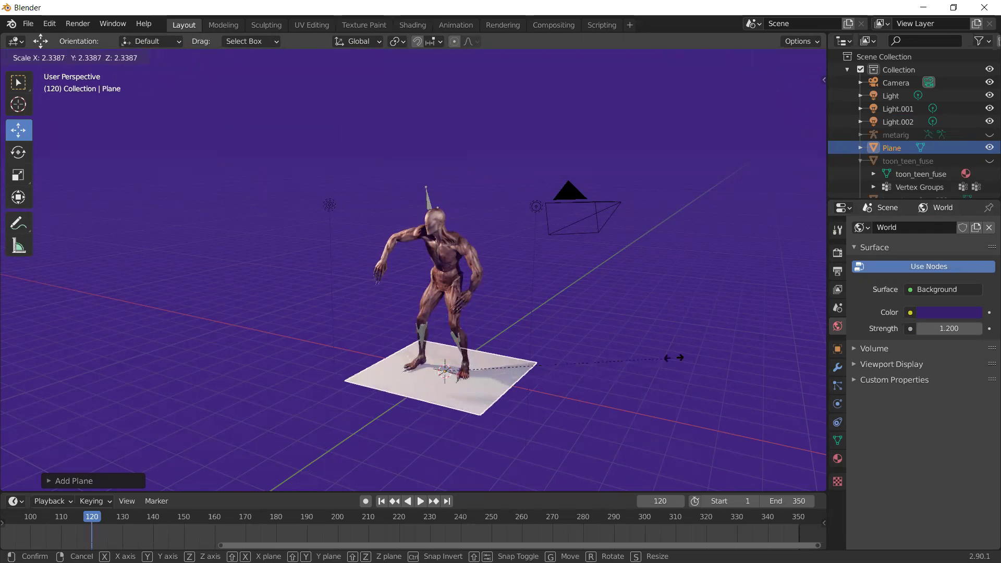
pyautogui.click(805, 326)
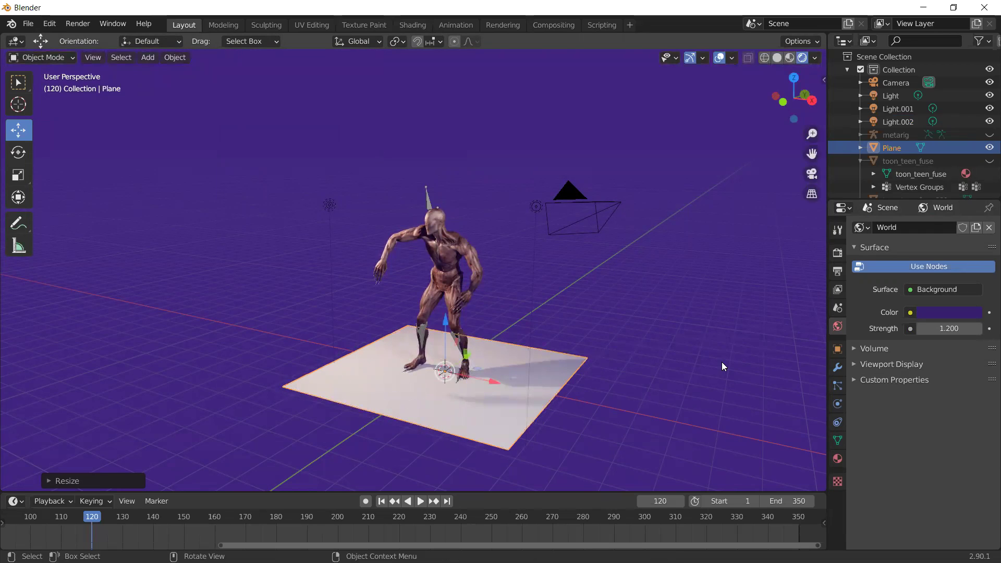
# Give the floor plane a new material with a reddish-brown base color of hue 0.043, saturation 0.660 and value 0.535
pyautogui.click(837, 459)
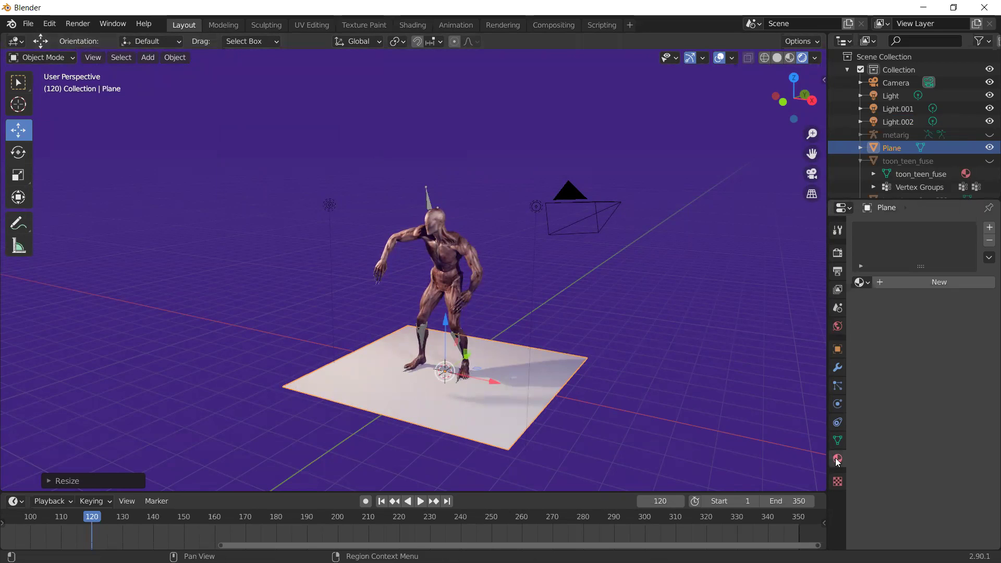
pyautogui.click(933, 282)
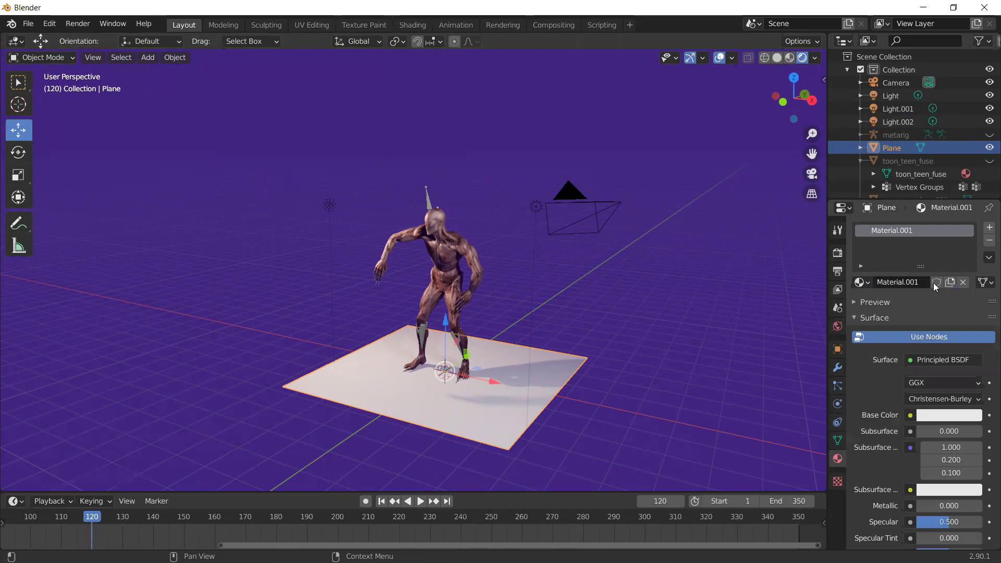
pyautogui.click(952, 412)
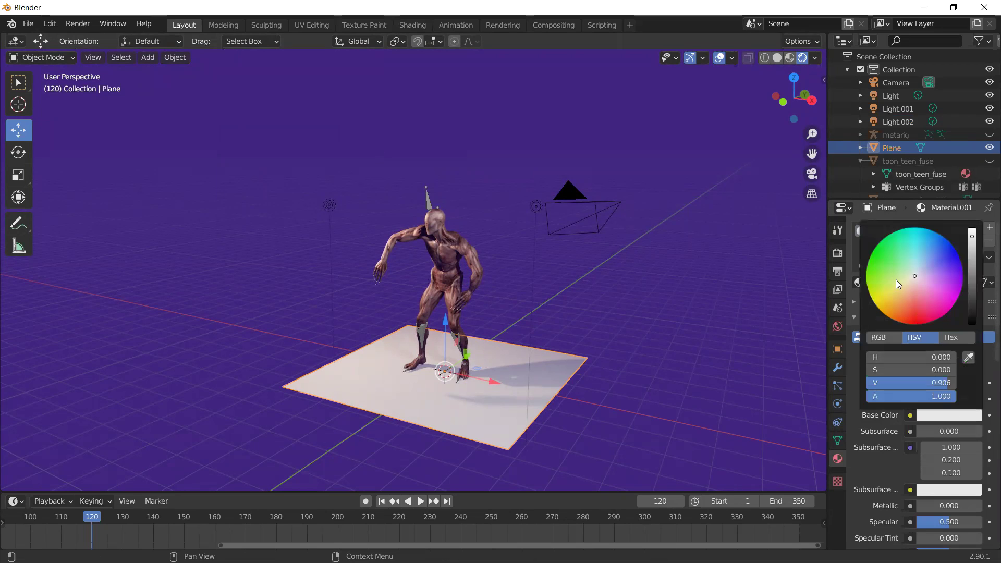
pyautogui.click(911, 299)
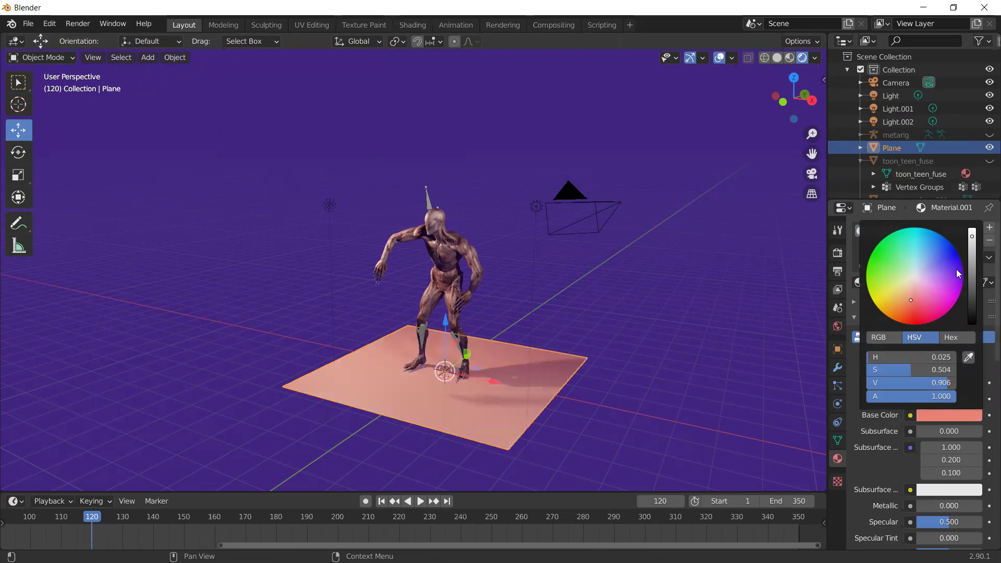
pyautogui.click(973, 255)
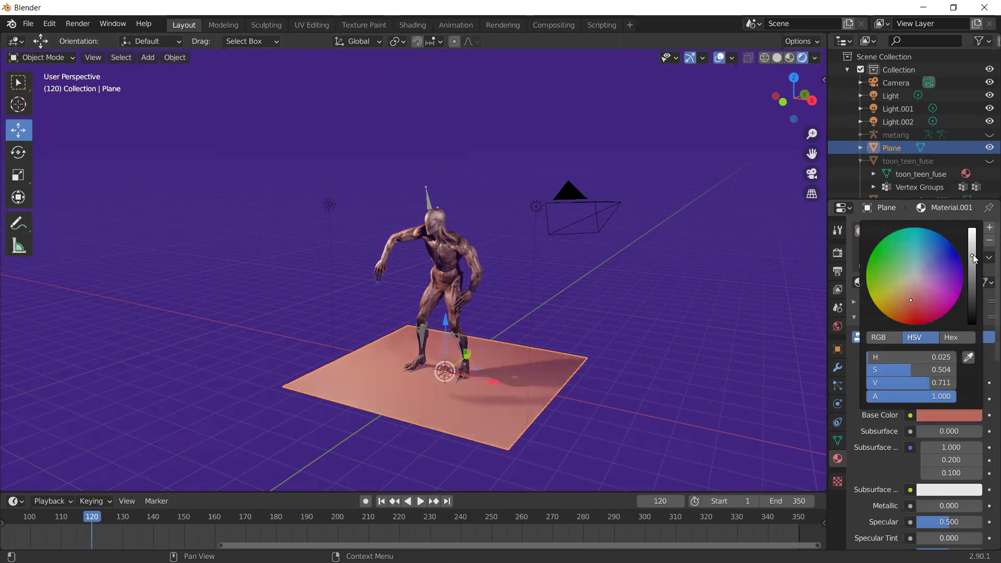
pyautogui.click(973, 275)
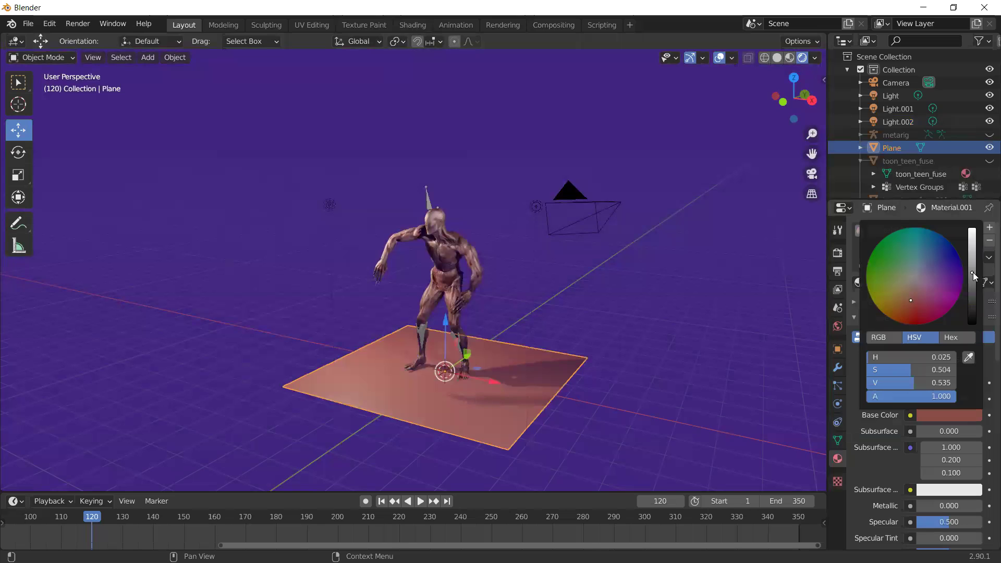
pyautogui.click(906, 307)
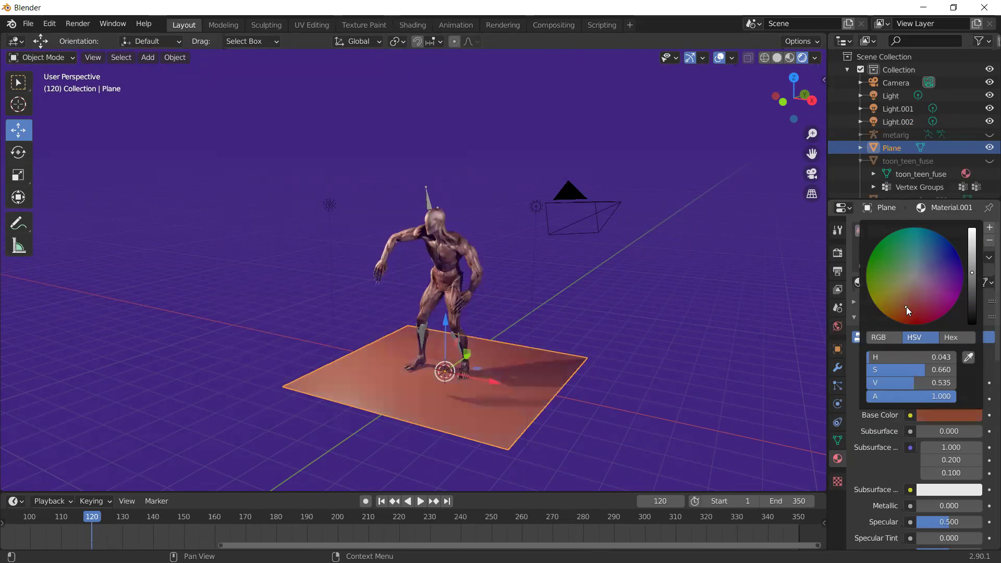